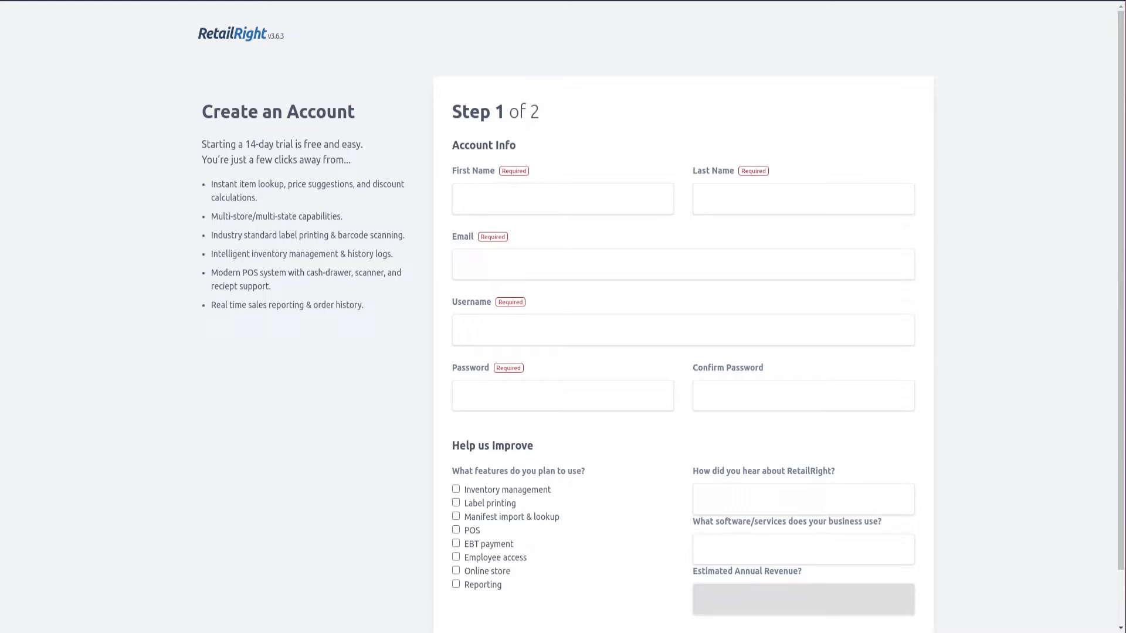
# Enter the new user's first name, last name and e-mail address in the sign-up form
pyautogui.click(554, 189)
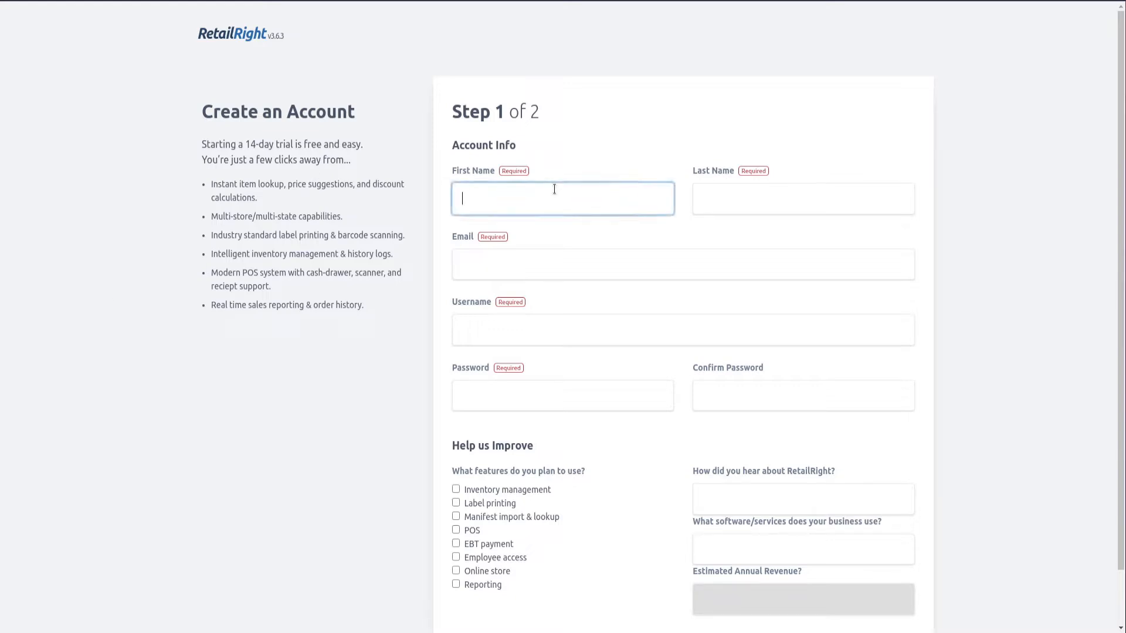
pyautogui.write('Test')
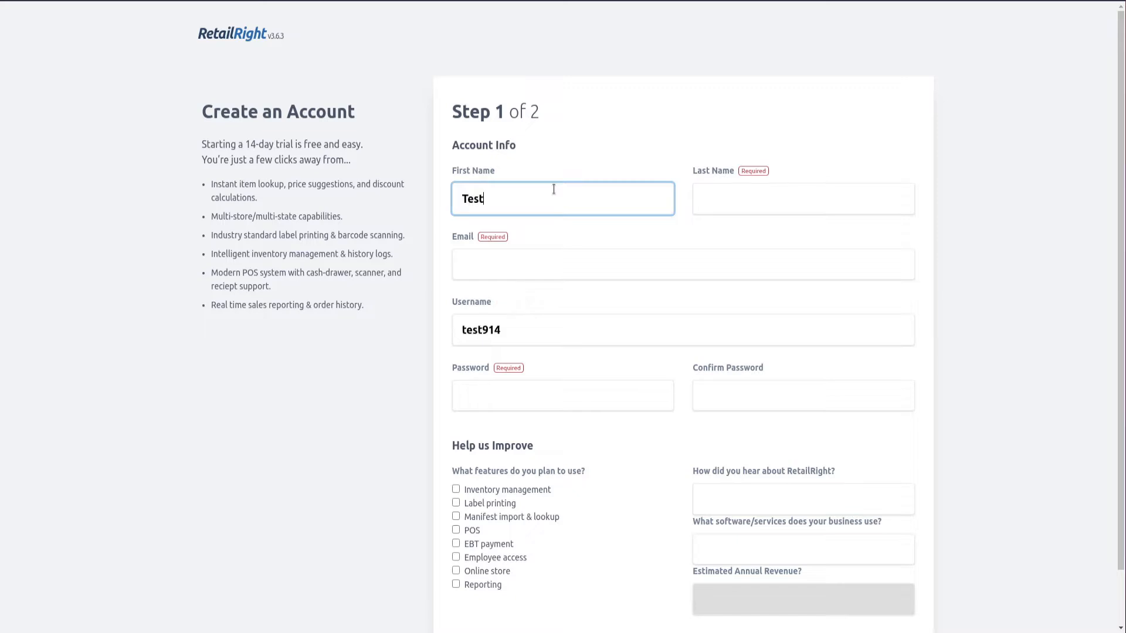
pyautogui.press('Tab')
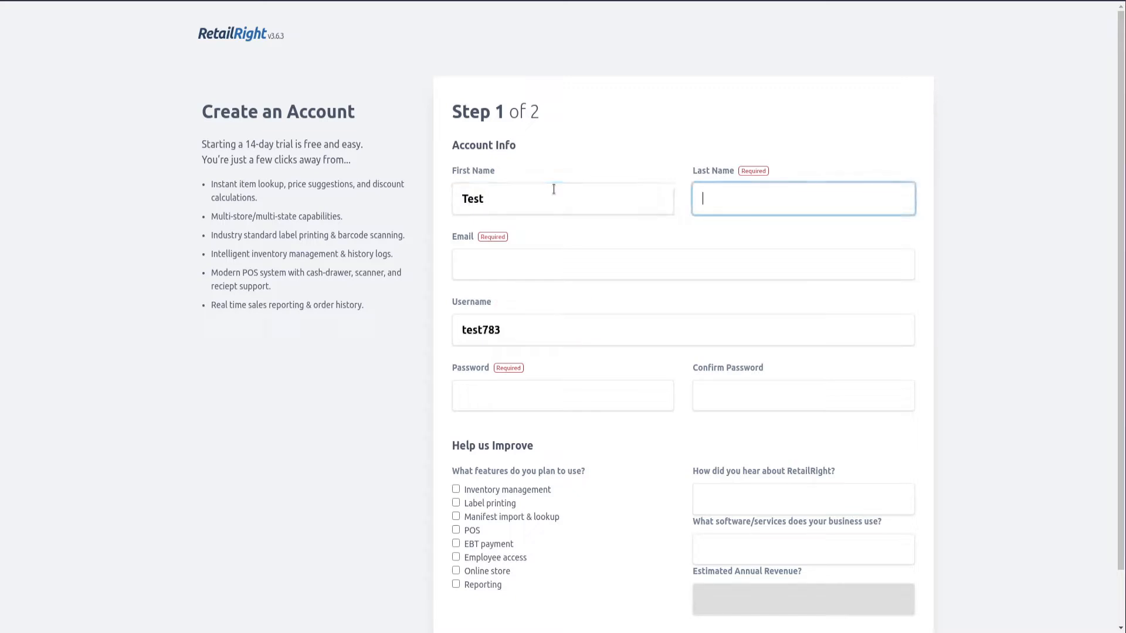
pyautogui.write('User')
pyautogui.press('Tab')
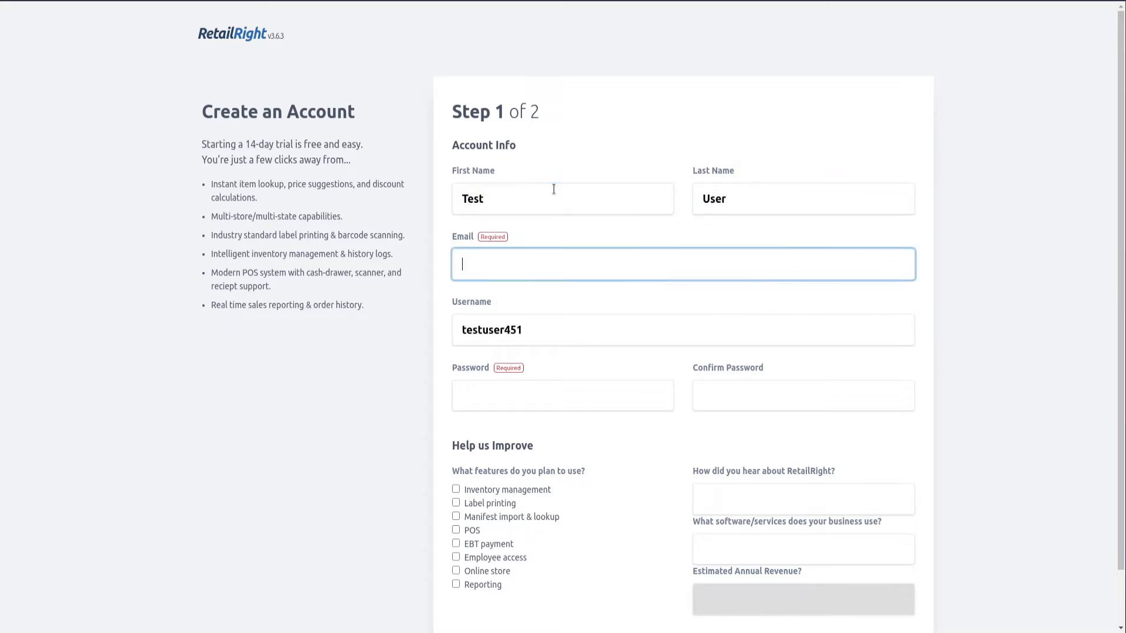
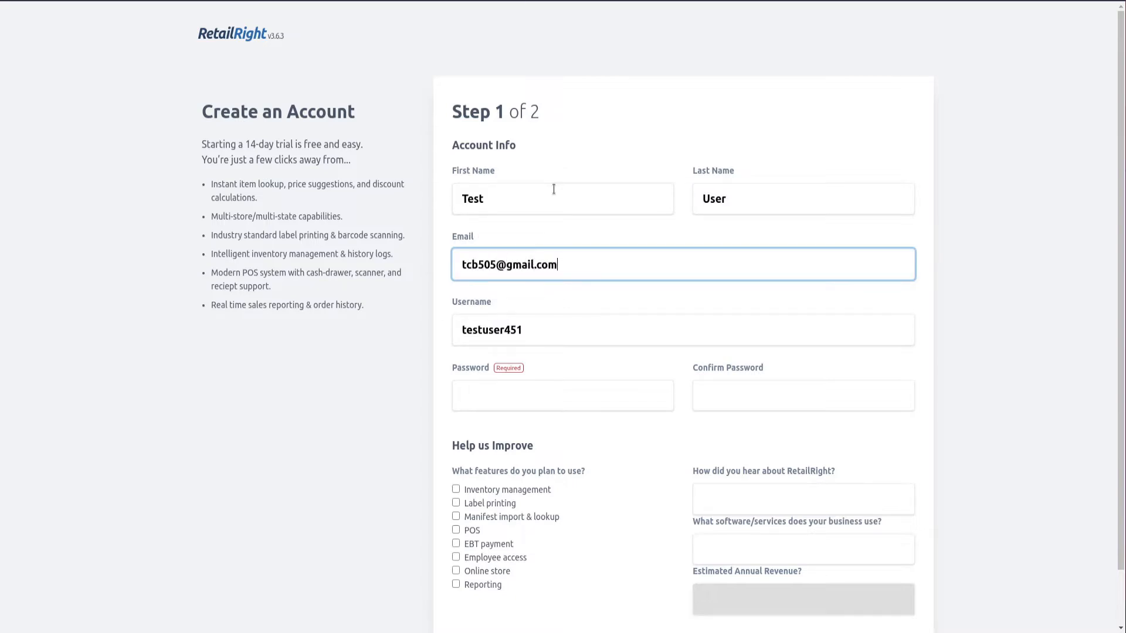
# Trim the suggested username, enter and confirm the password, and create the account
pyautogui.press('Tab')
pyautogui.press('End')
pyautogui.press('BackSpace')
pyautogui.press('BackSpace')
pyautogui.press('BackSpace')
pyautogui.press('Tab')
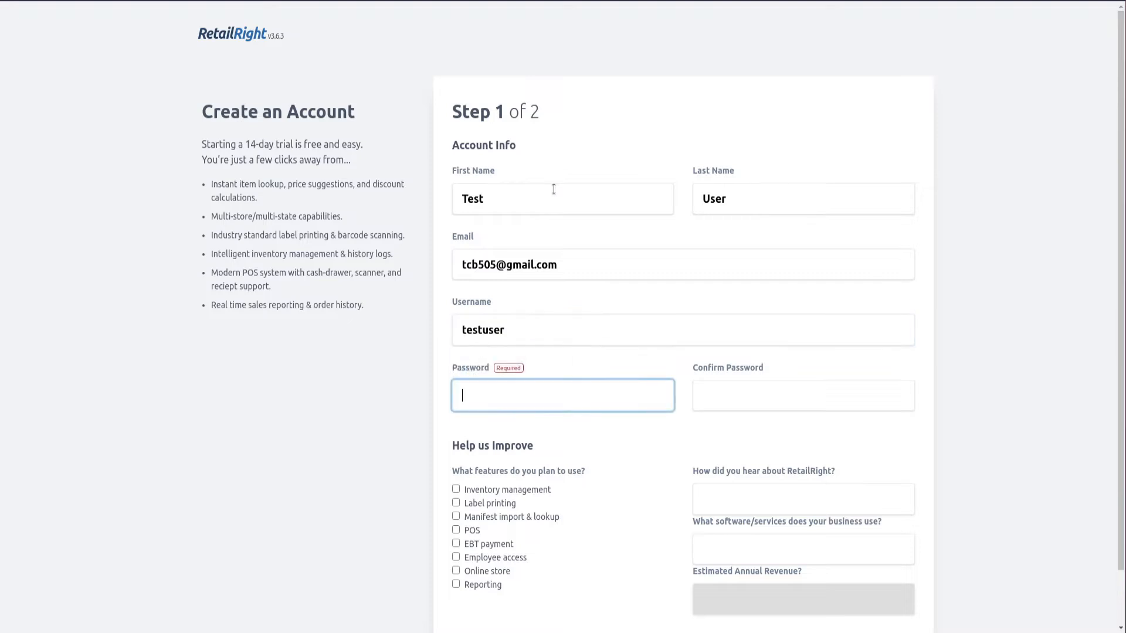
pyautogui.write('••••••••')
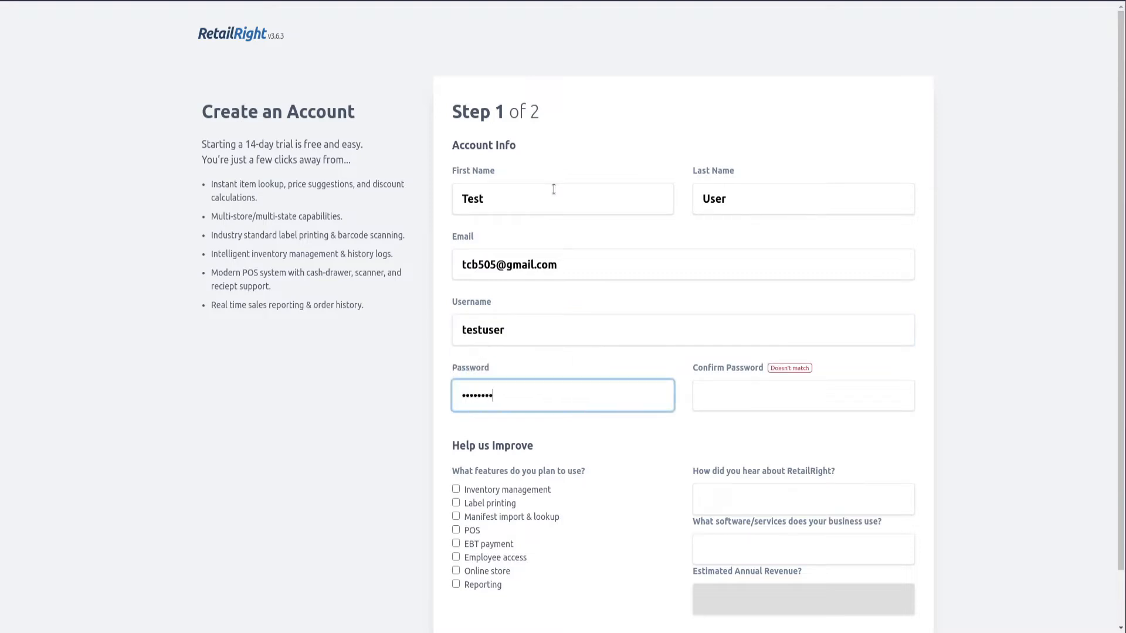
pyautogui.press('Tab')
pyautogui.write('••••••••')
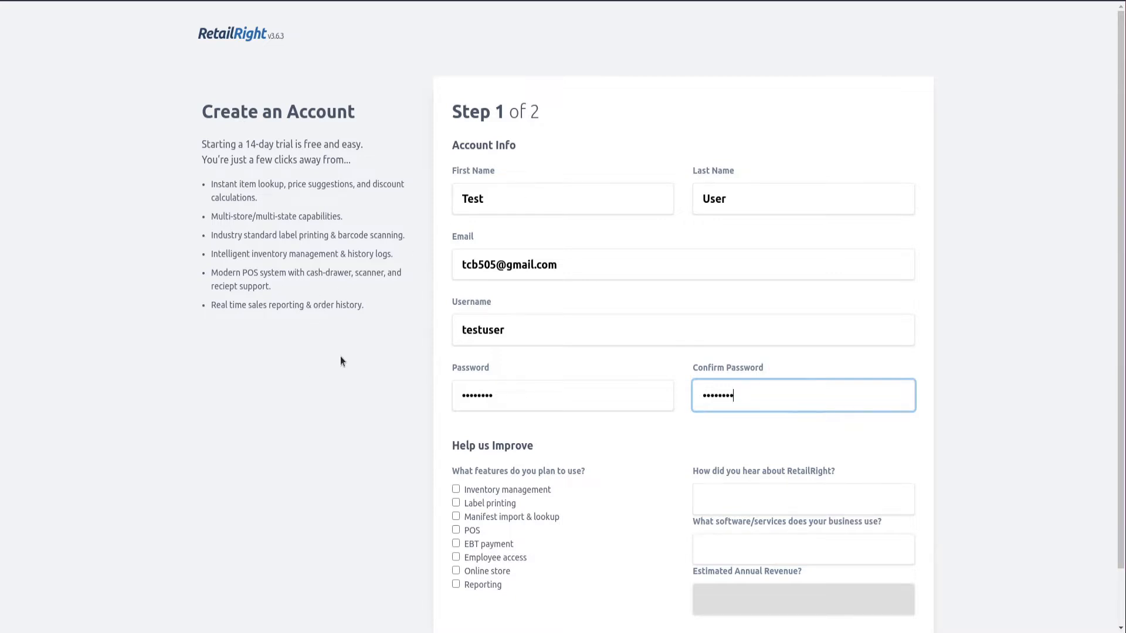
pyautogui.scroll(-1, 341, 360)
pyautogui.scroll(-1, 346, 360)
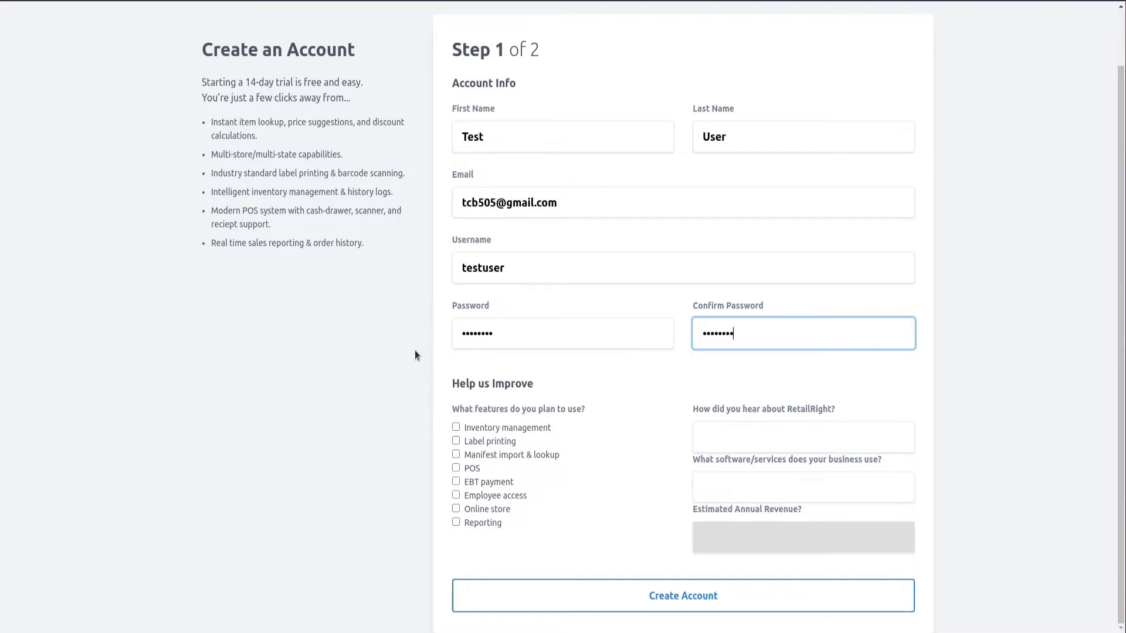
pyautogui.click(656, 603)
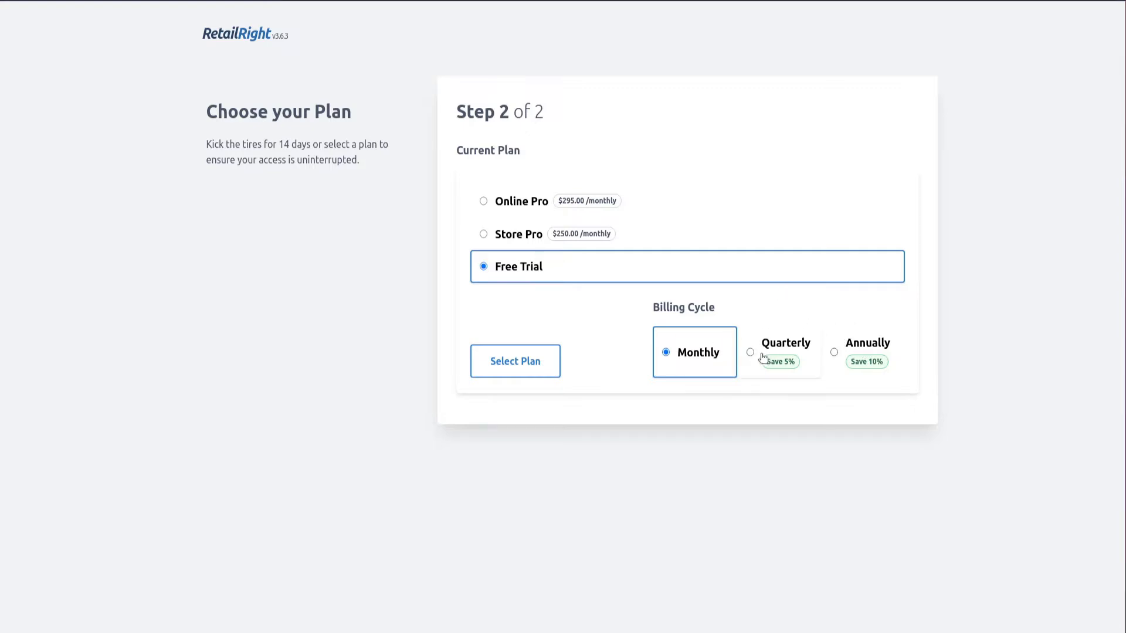
# Compare Quarterly and Annual prices, then confirm the Free Trial plan with Monthly billing
pyautogui.click(792, 346)
pyautogui.click(866, 400)
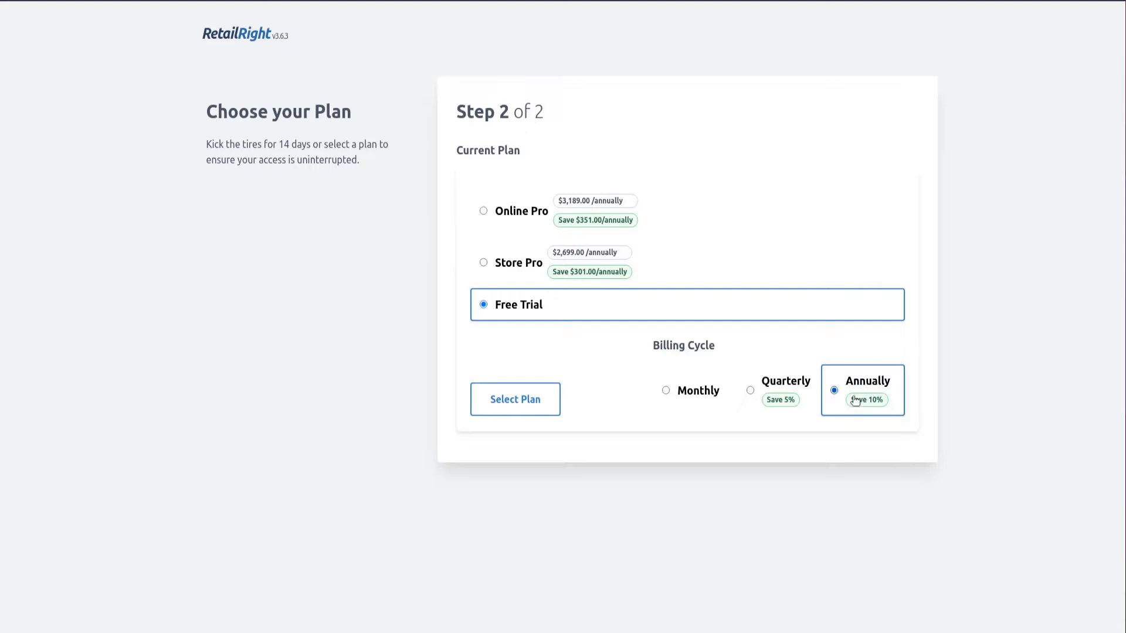
pyautogui.click(712, 401)
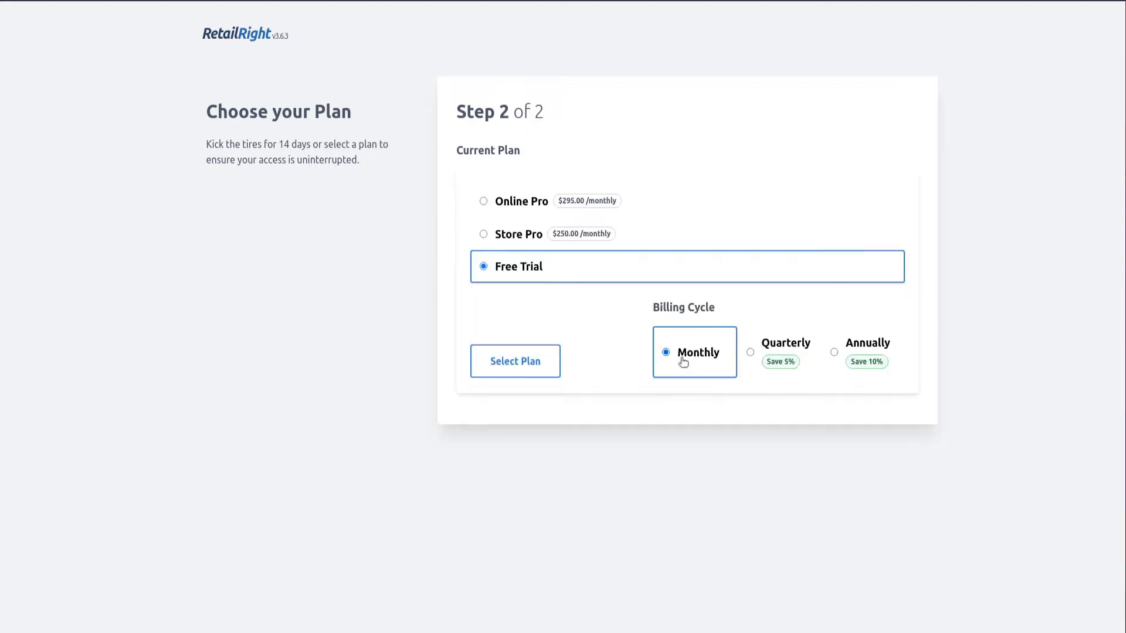
pyautogui.click(516, 355)
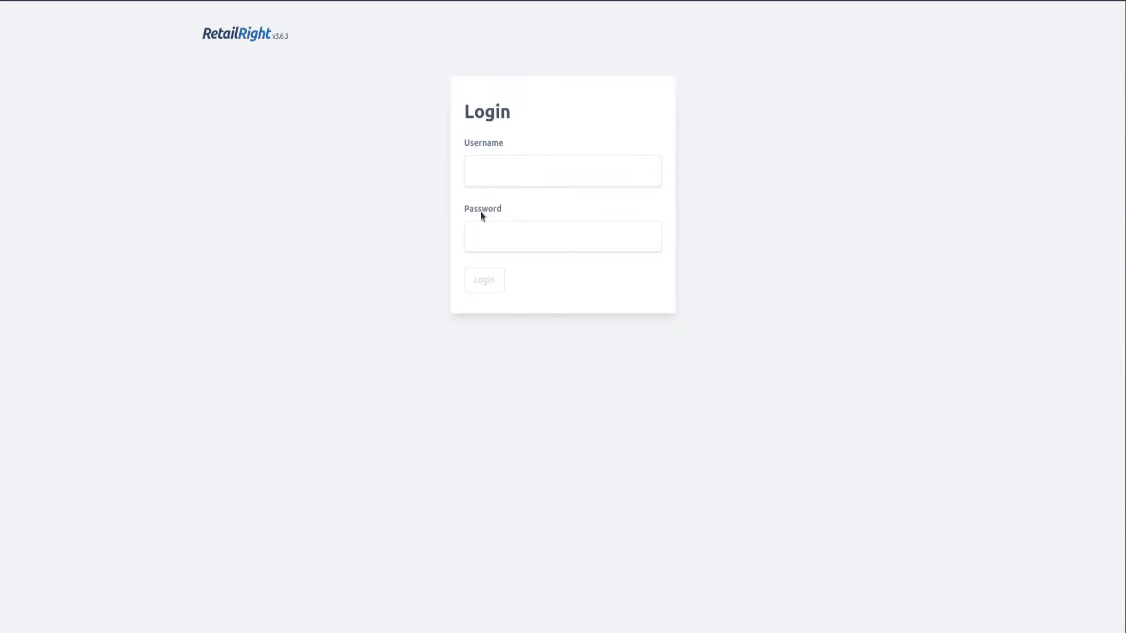
# Log in with the new account's username and password
pyautogui.click(530, 164)
pyautogui.write('testuser')
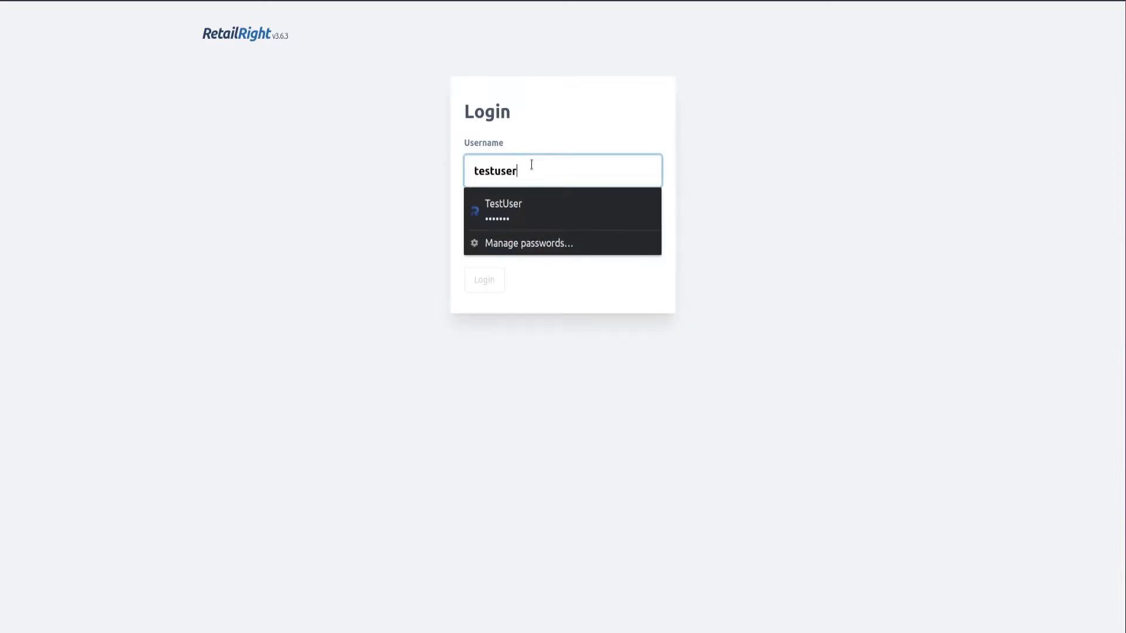
pyautogui.press('Tab')
pyautogui.write('****')
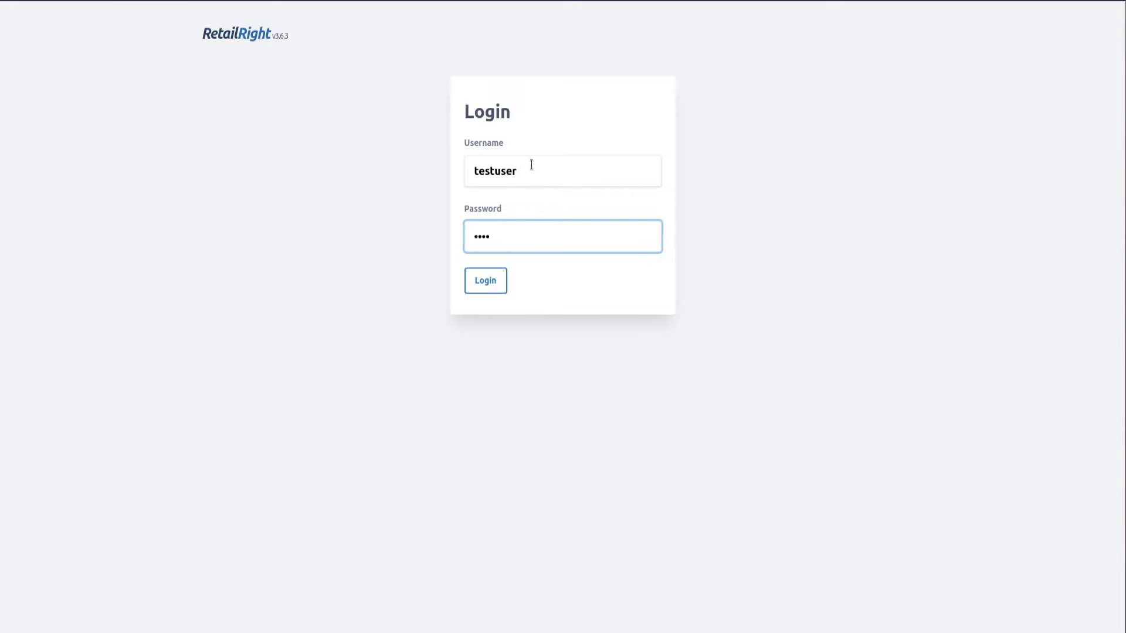
pyautogui.write('****')
pyautogui.press('Return')
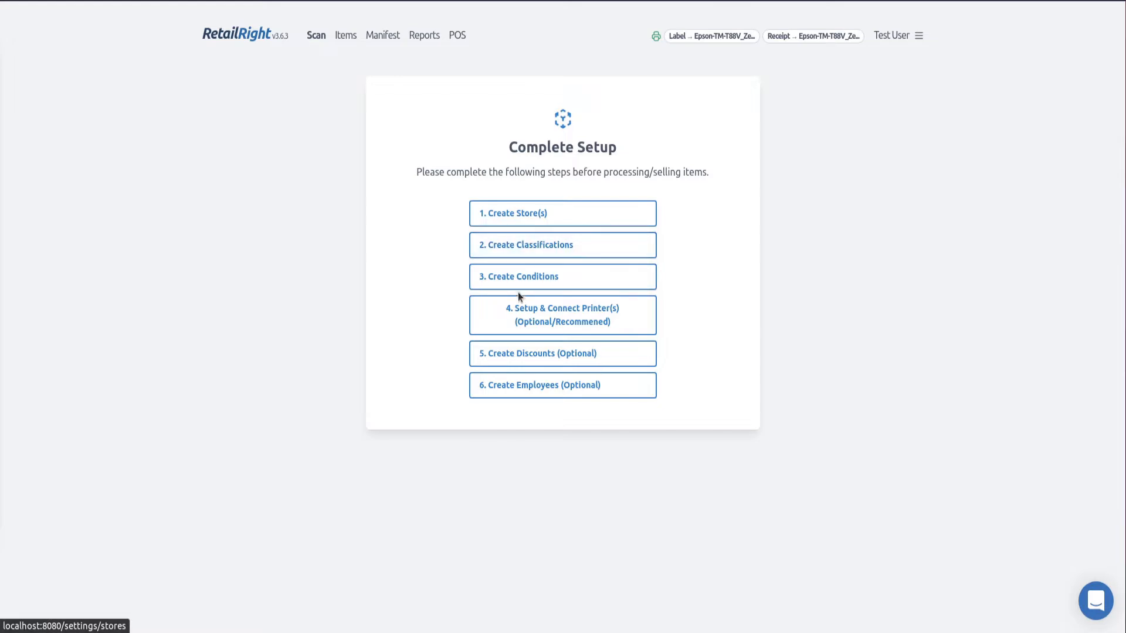
# Open '1. Create Store(s)' and its Learn More help article about stores
pyautogui.click(535, 220)
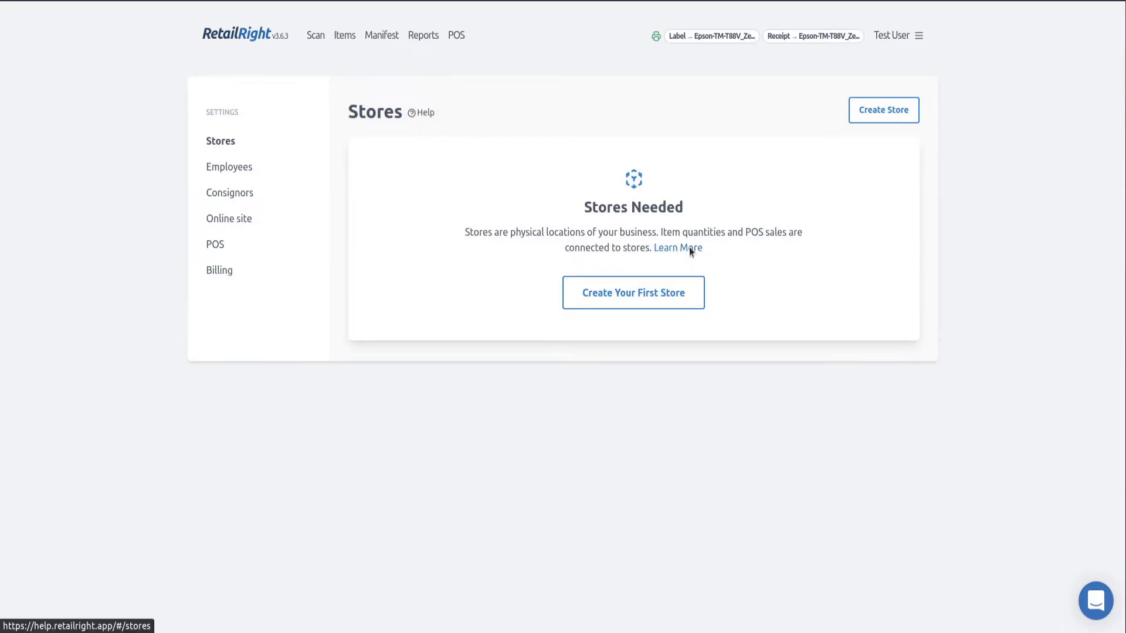
pyautogui.click(688, 247)
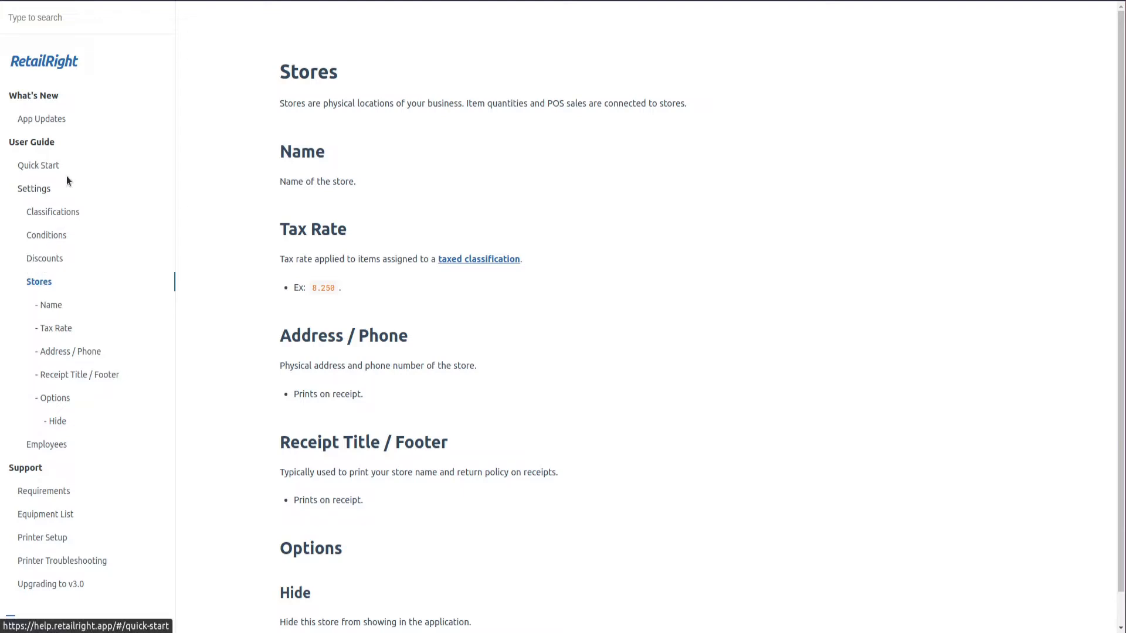
# Read through the Requirements help article, then return to the empty Stores settings
pyautogui.click(55, 494)
pyautogui.scroll(-3, 349, 358)
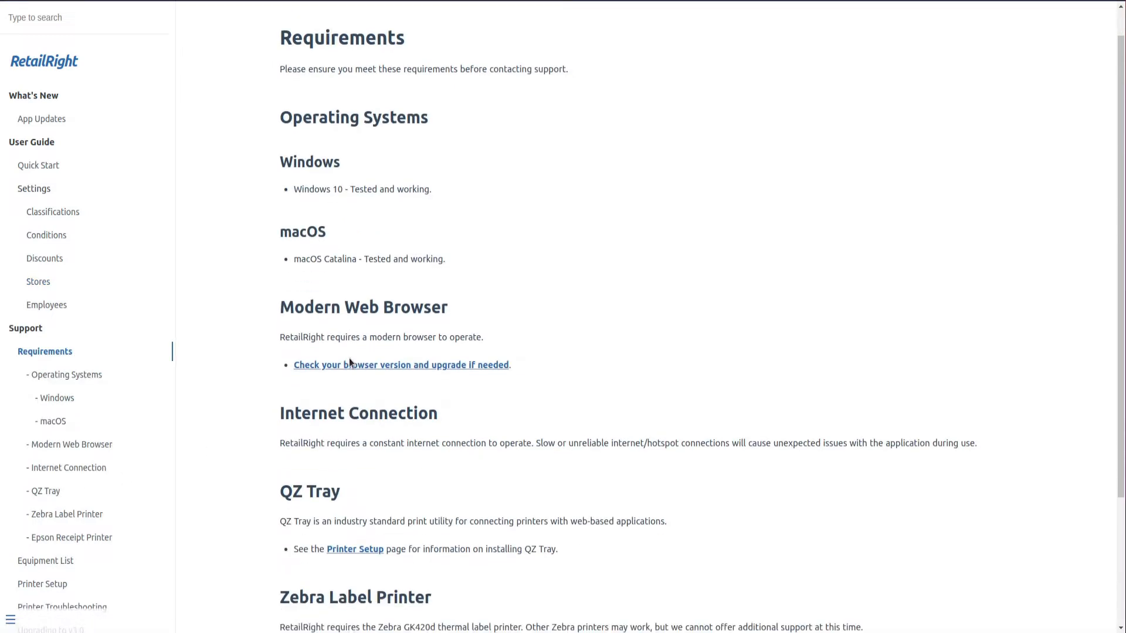
pyautogui.scroll(-1, 348, 358)
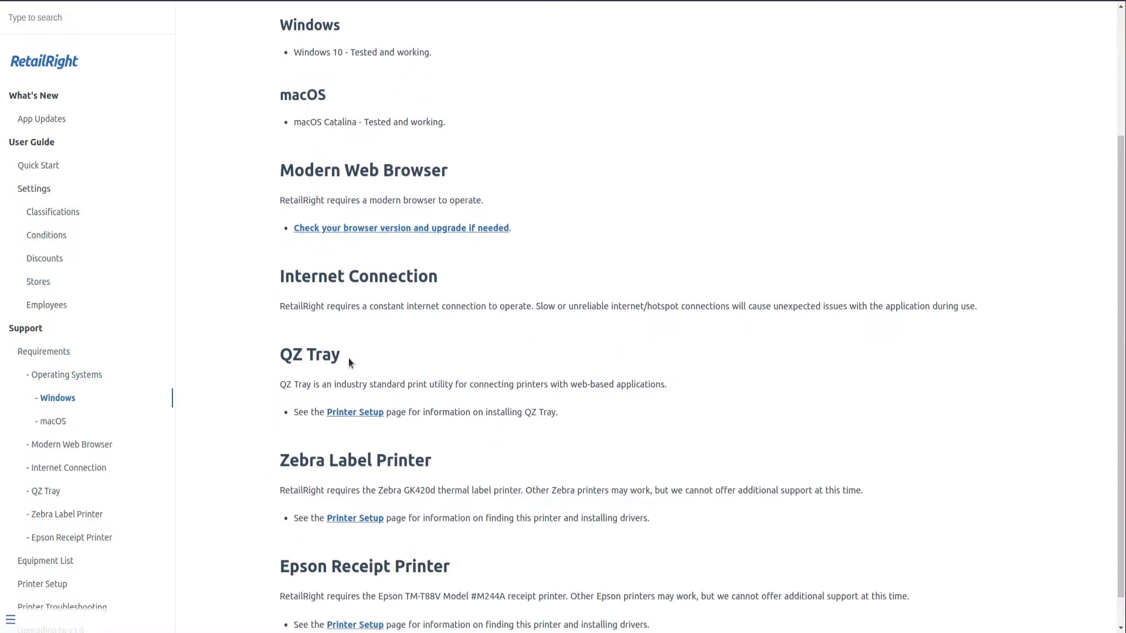
pyautogui.scroll(-1, 258, 354)
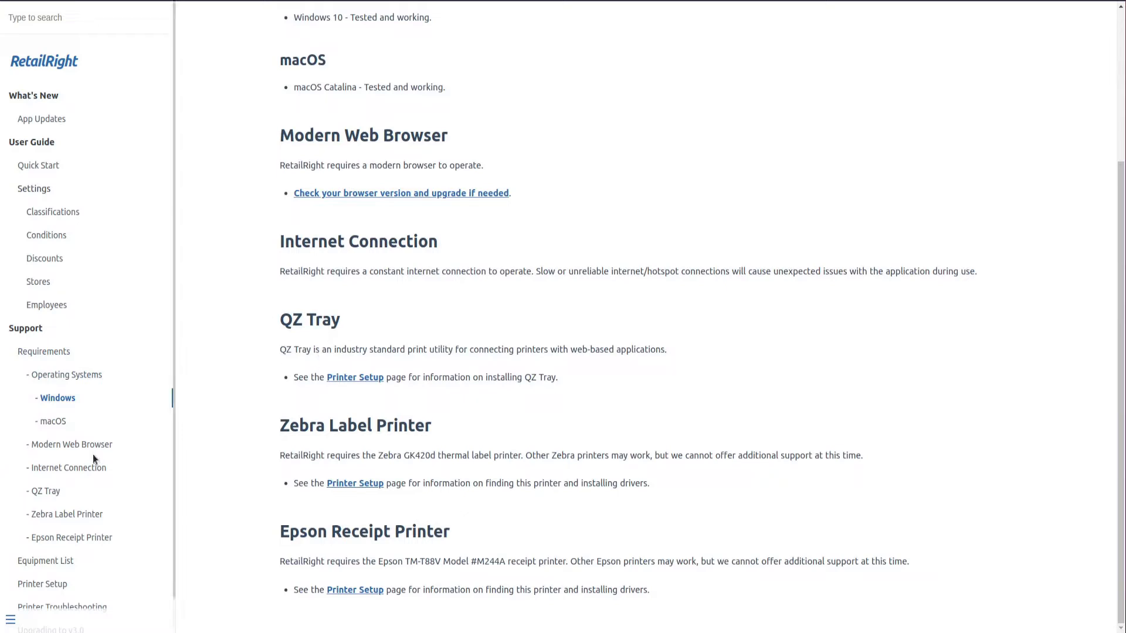
pyautogui.scroll(4, 276, 321)
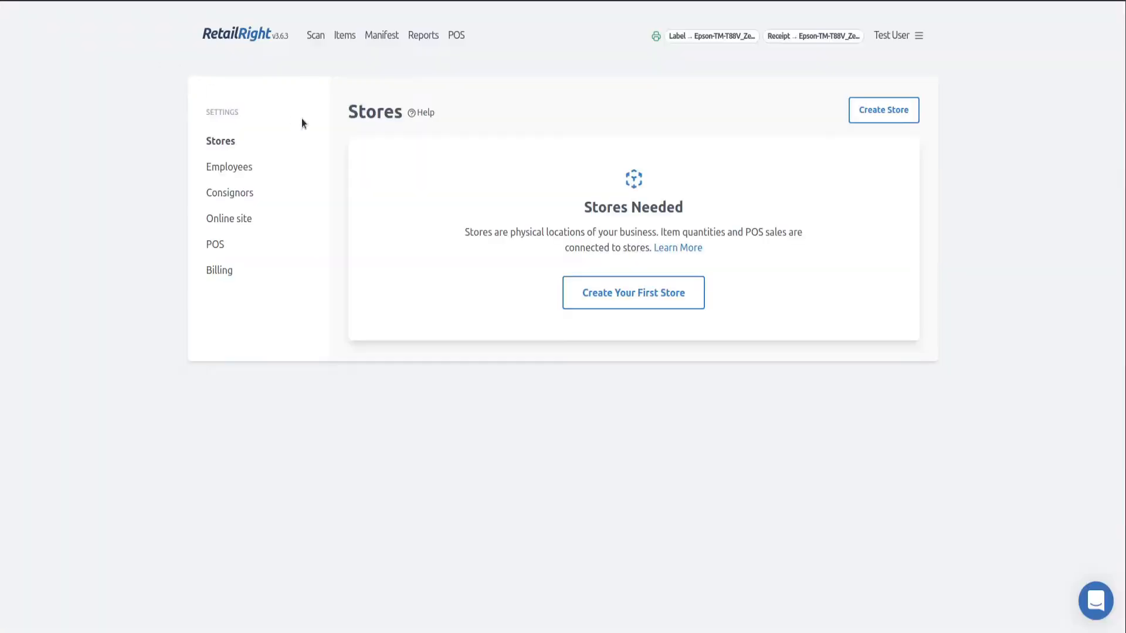
# Start a new store named Test Store with a 7.5% tax rate
pyautogui.click(617, 301)
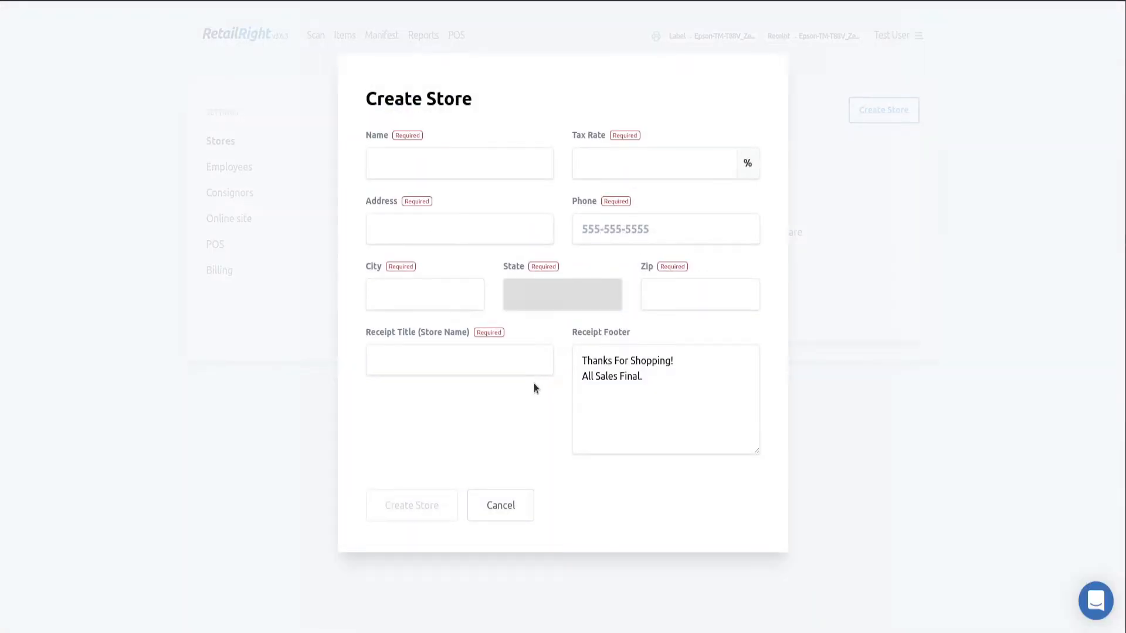
pyautogui.click(418, 152)
pyautogui.write('T')
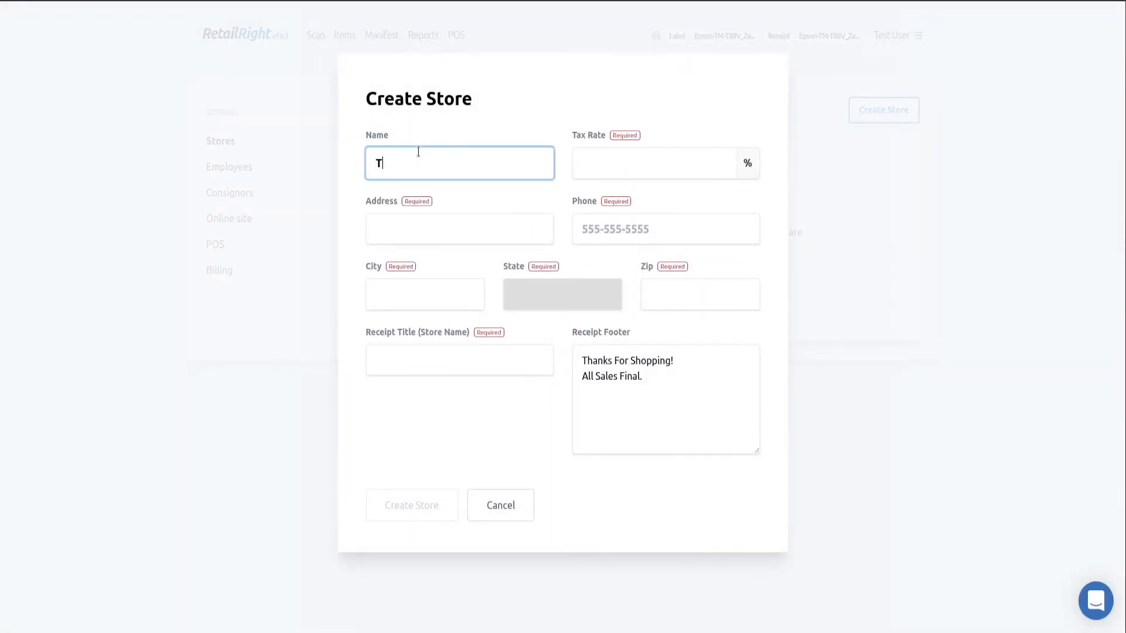
pyautogui.write('est Store')
pyautogui.press('Tab')
pyautogui.write('70')
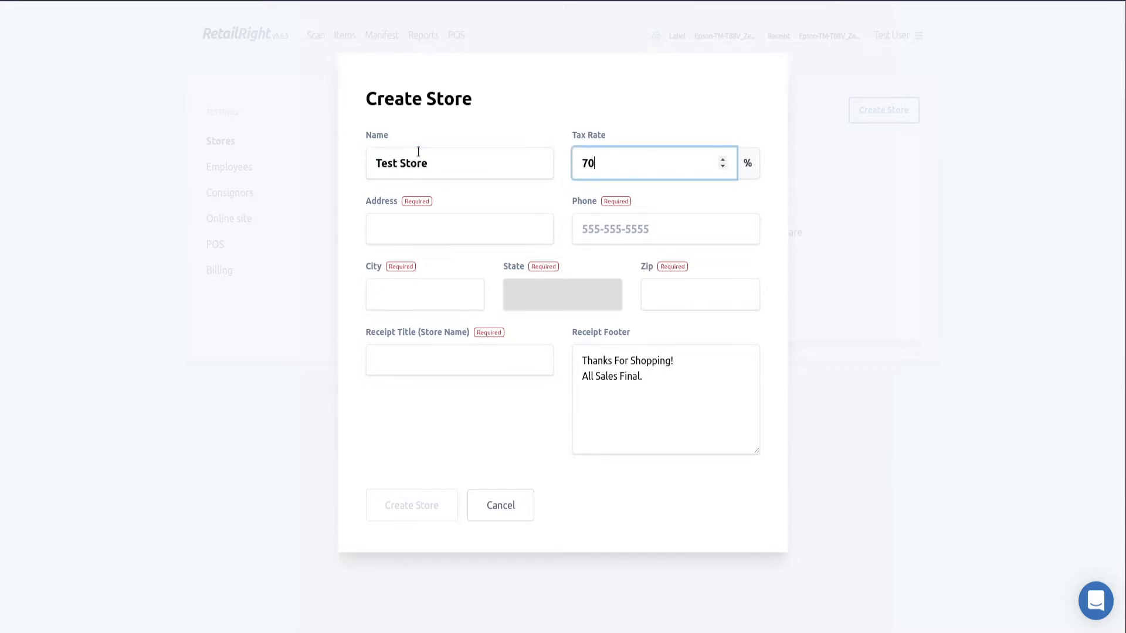
pyautogui.press('BackSpace')
pyautogui.write('.5')
# Fill in the store's street address, phone number, city, zip code and Alabama as the state
pyautogui.press('Tab')
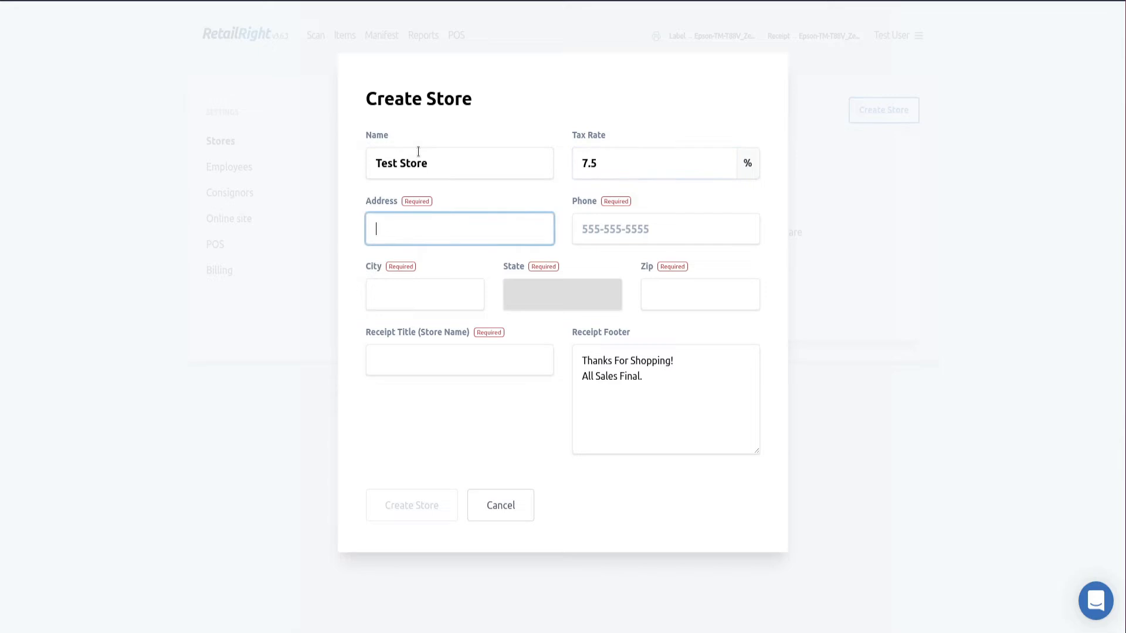
pyautogui.write('123 Test St')
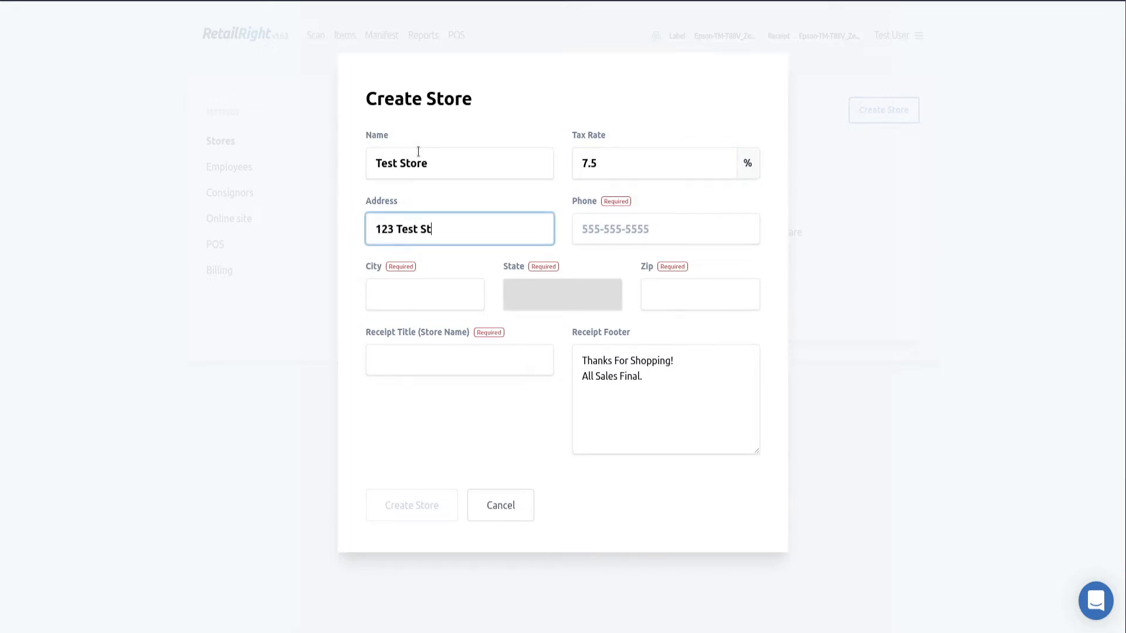
pyautogui.press('Tab')
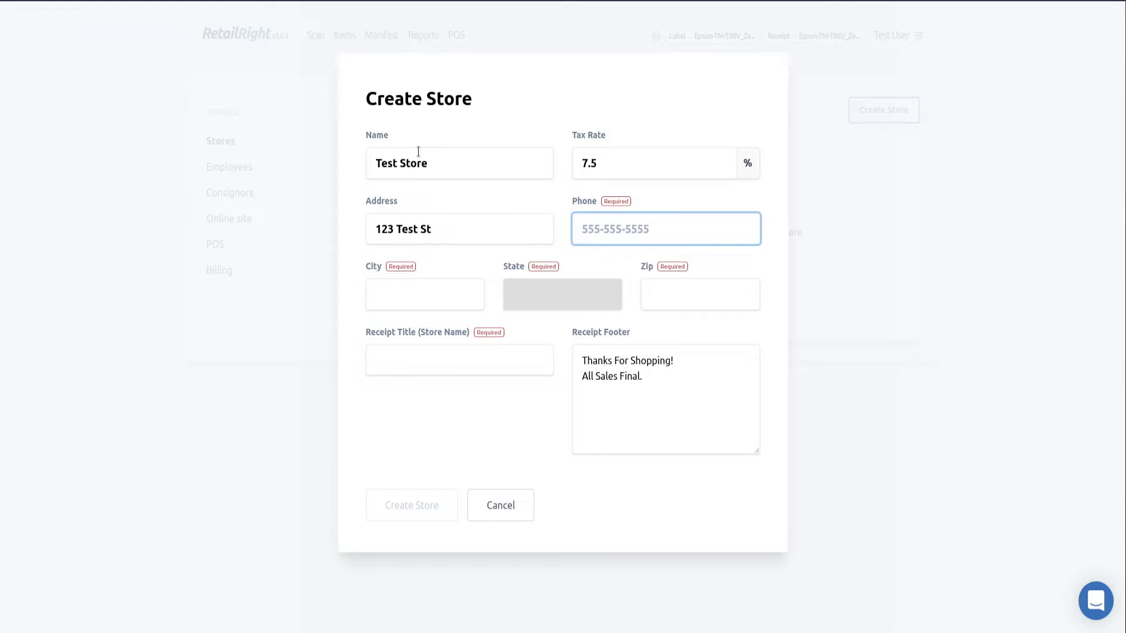
pyautogui.write('555-555-5555')
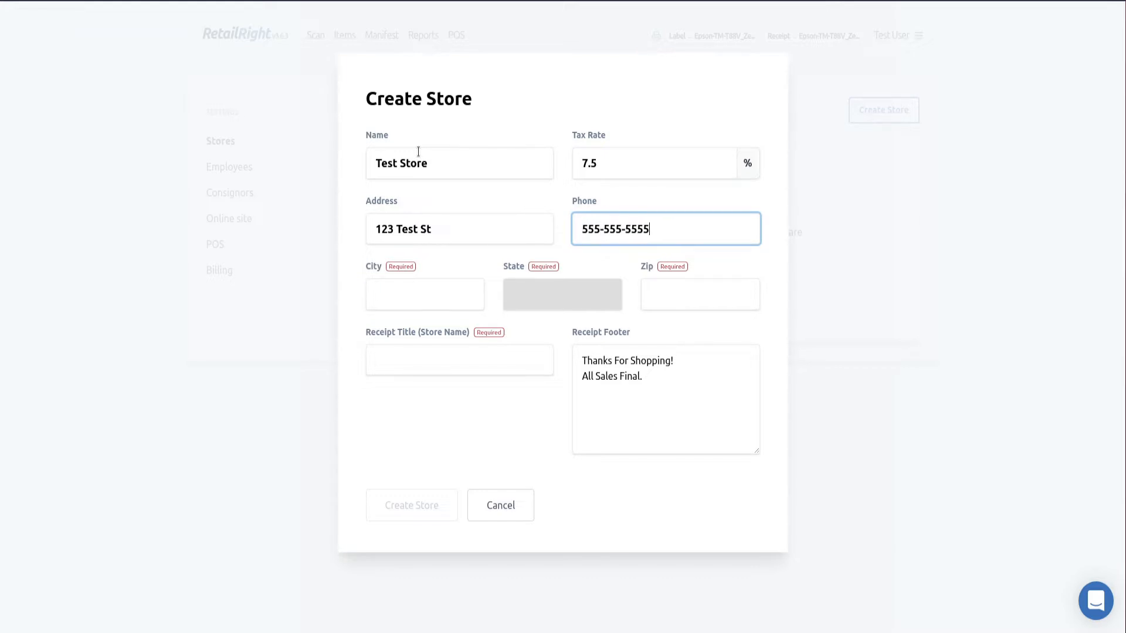
pyautogui.press('Tab')
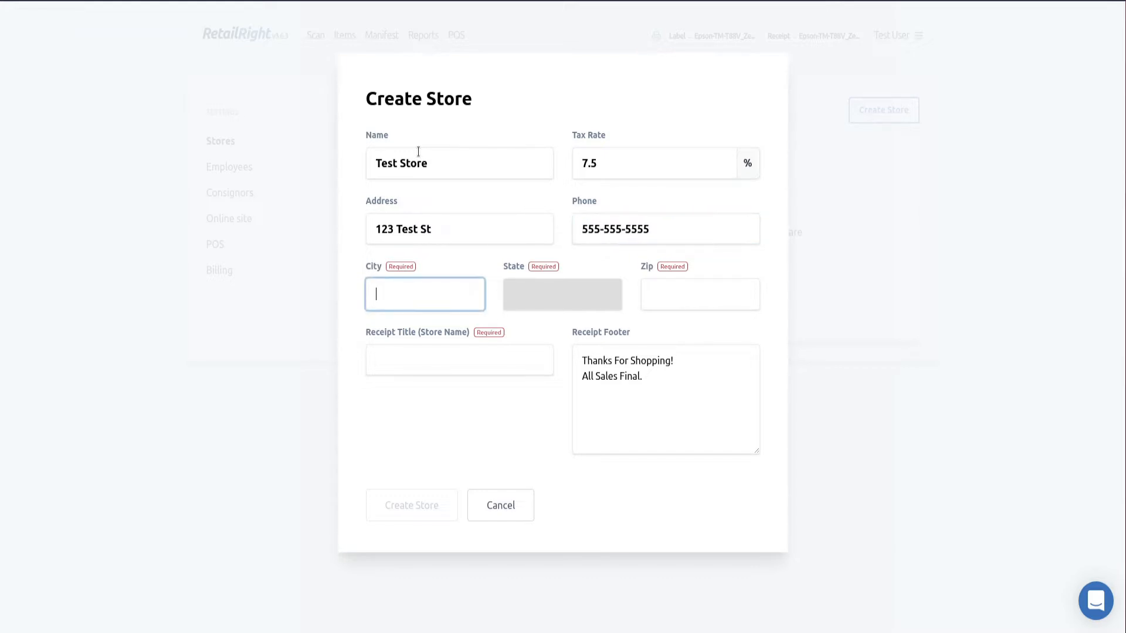
pyautogui.write('Test')
pyautogui.press('Tab')
pyautogui.press('space')
pyautogui.press('Down')
pyautogui.press('Return')
pyautogui.press('Tab')
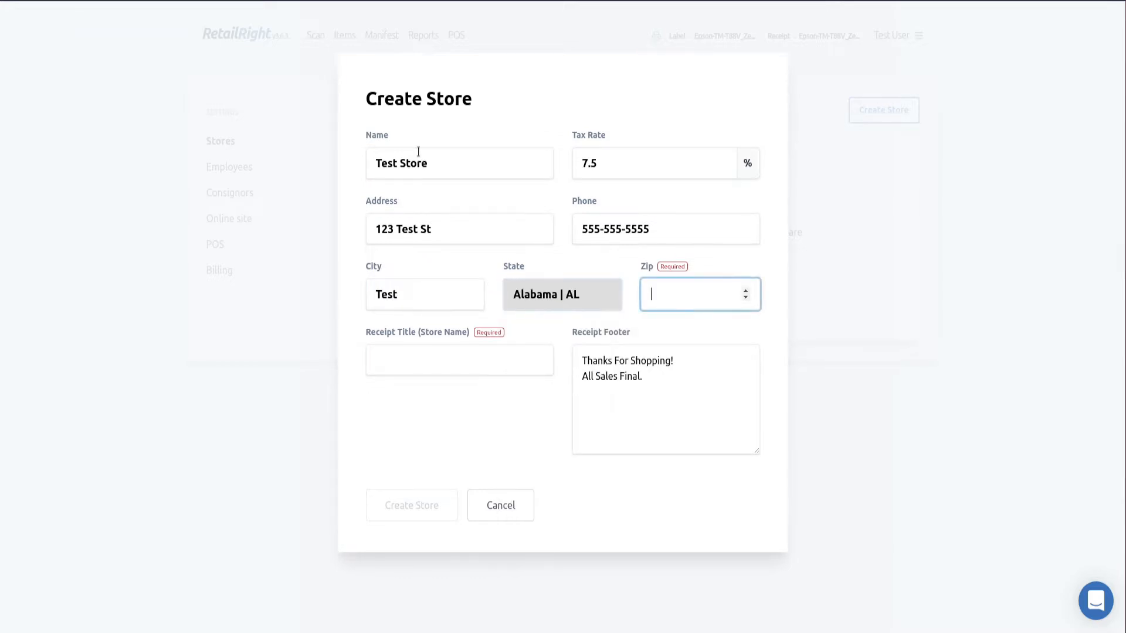
pyautogui.write('88888')
# Set the receipt title to Test Store, keep the default footer, and create the store
pyautogui.press('Tab')
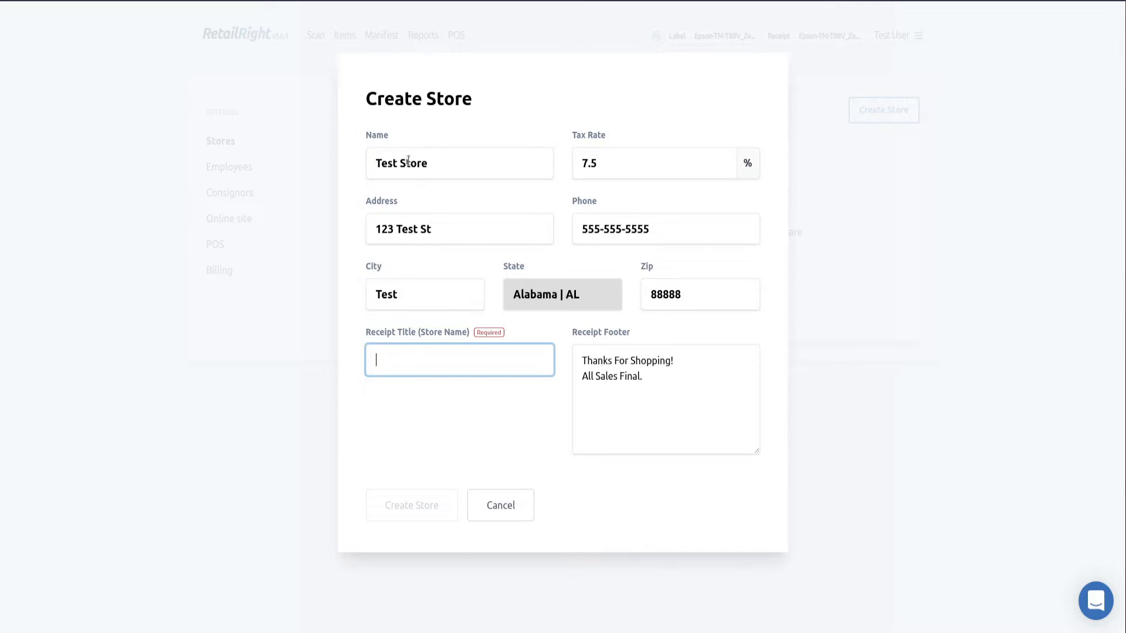
pyautogui.moveTo(416, 156); pyautogui.dragTo(376, 161)
pyautogui.click(451, 162)
pyautogui.moveTo(452, 162); pyautogui.dragTo(373, 157)
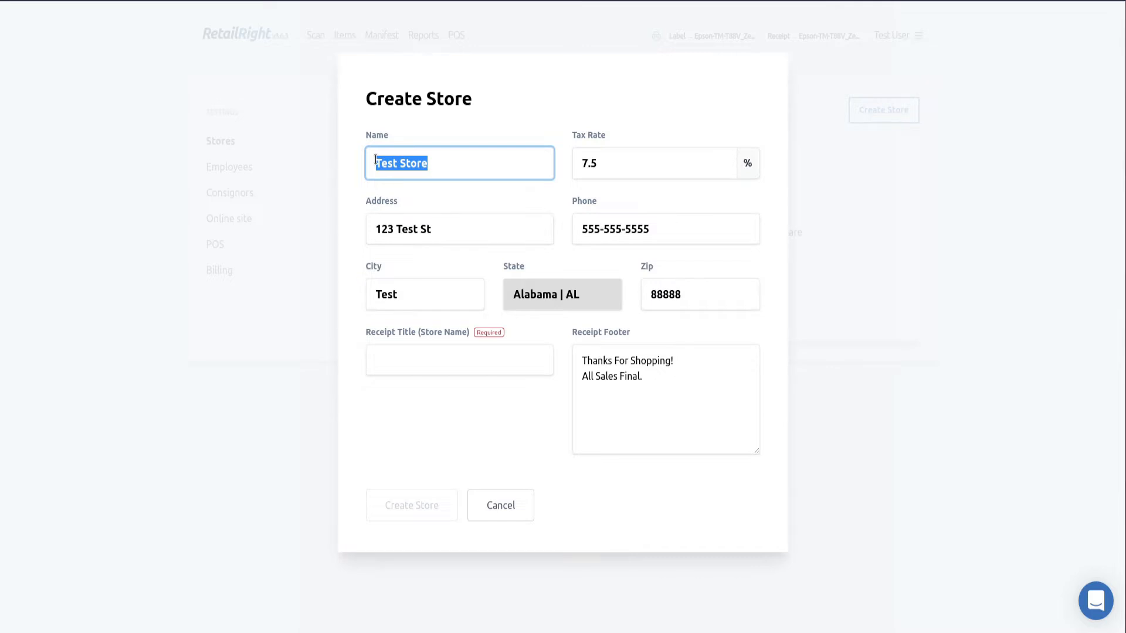
pyautogui.click(451, 163)
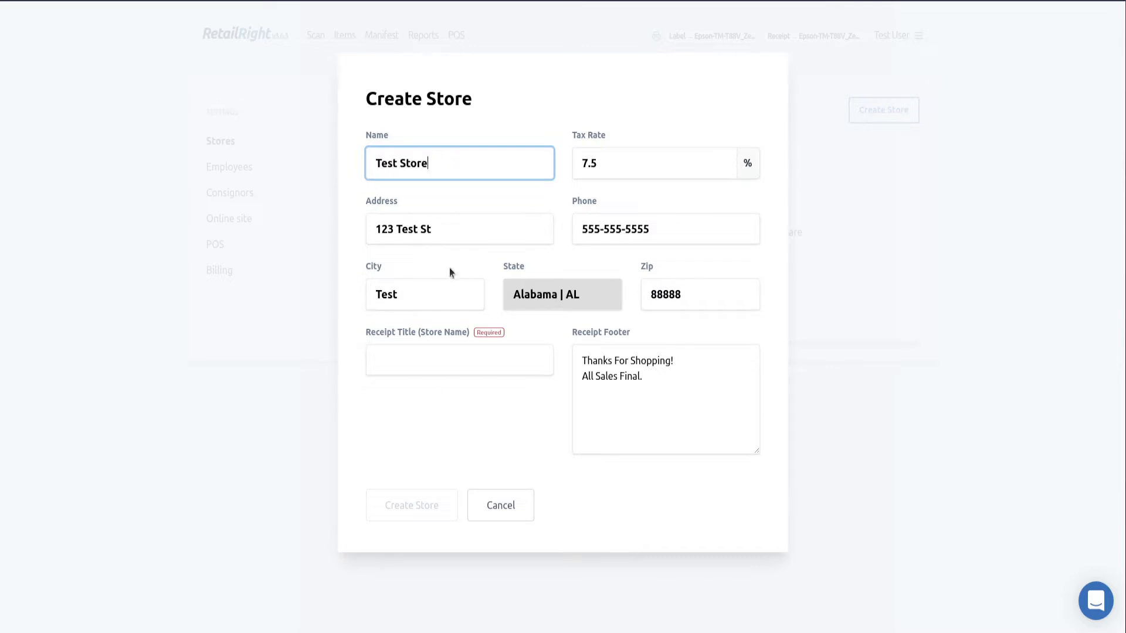
pyautogui.click(444, 358)
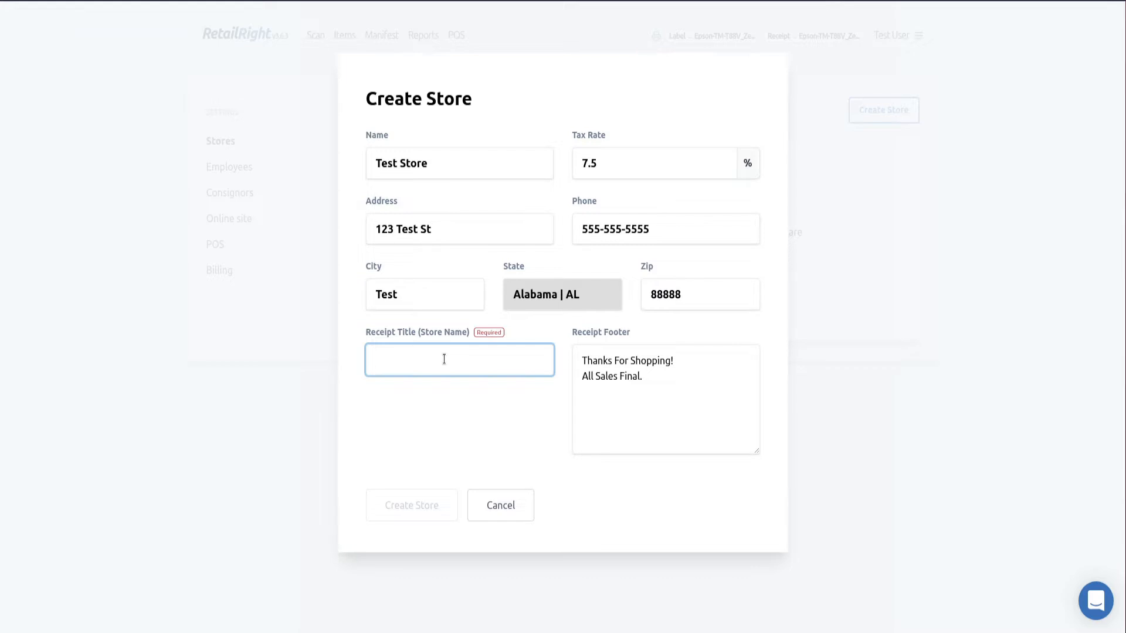
pyautogui.write('Test St')
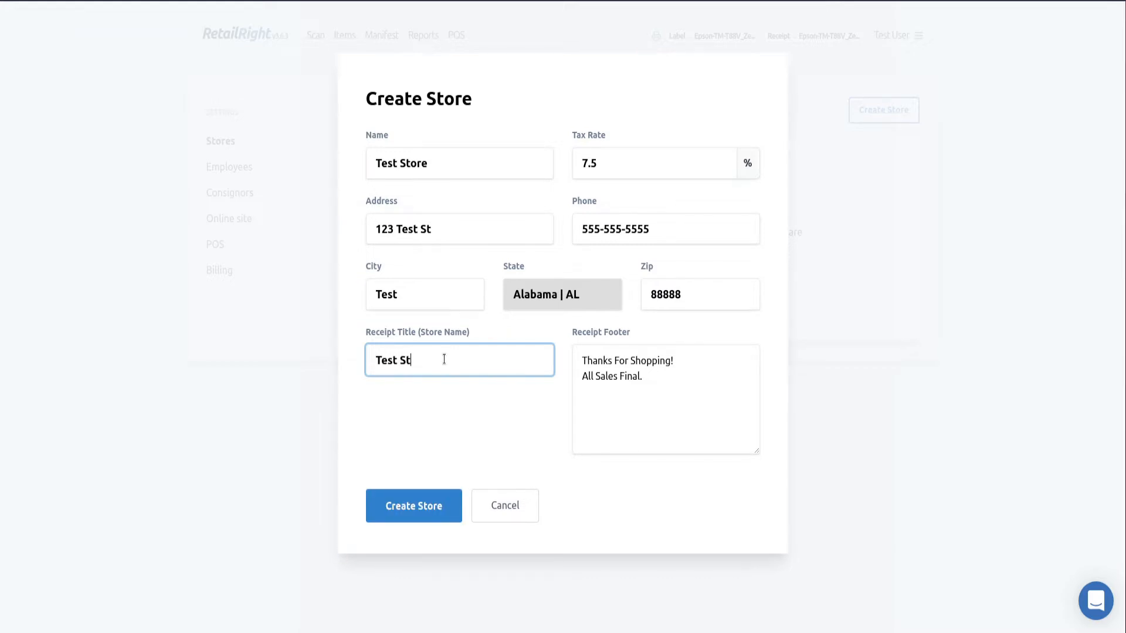
pyautogui.write('ore')
pyautogui.moveTo(679, 385); pyautogui.dragTo(530, 360)
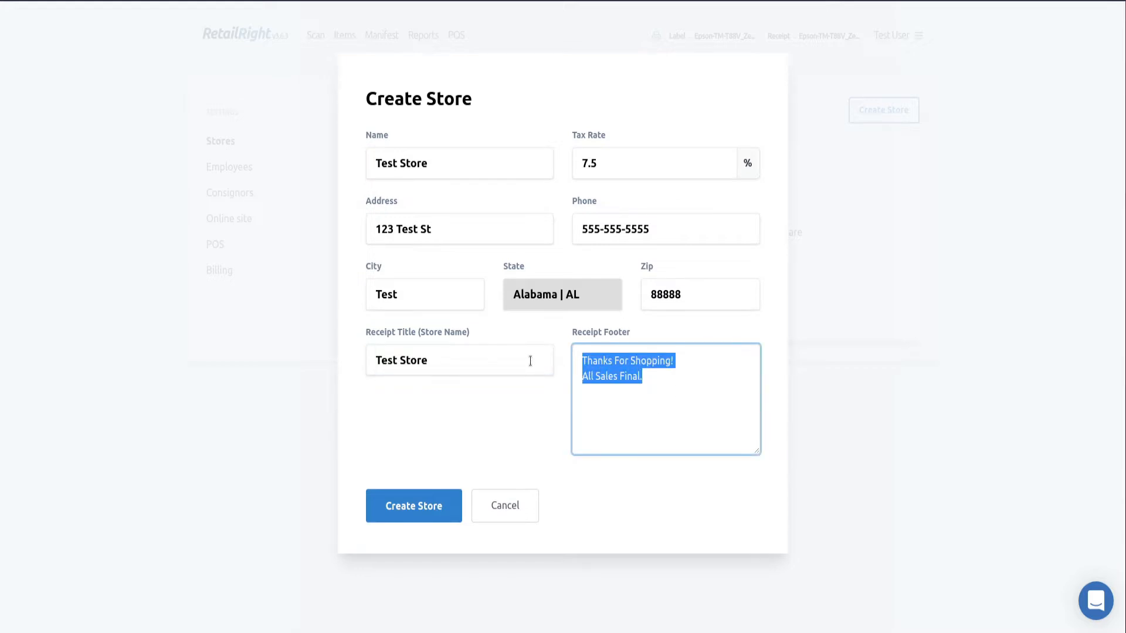
pyautogui.click(665, 383)
pyautogui.moveTo(665, 382); pyautogui.dragTo(554, 361)
pyautogui.click(659, 374)
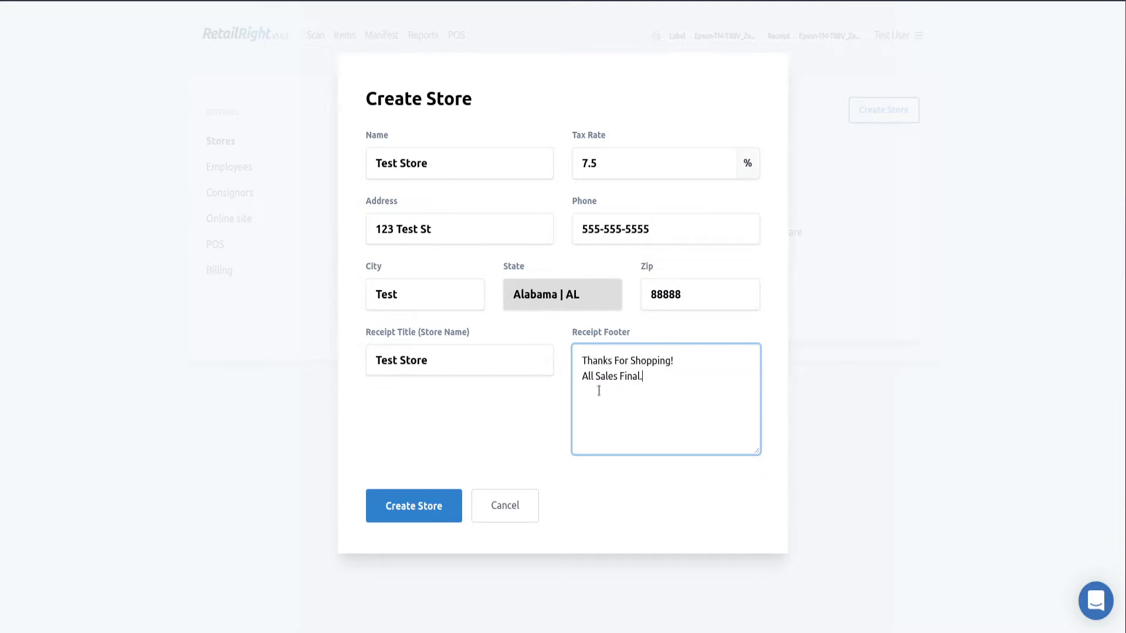
pyautogui.click(406, 516)
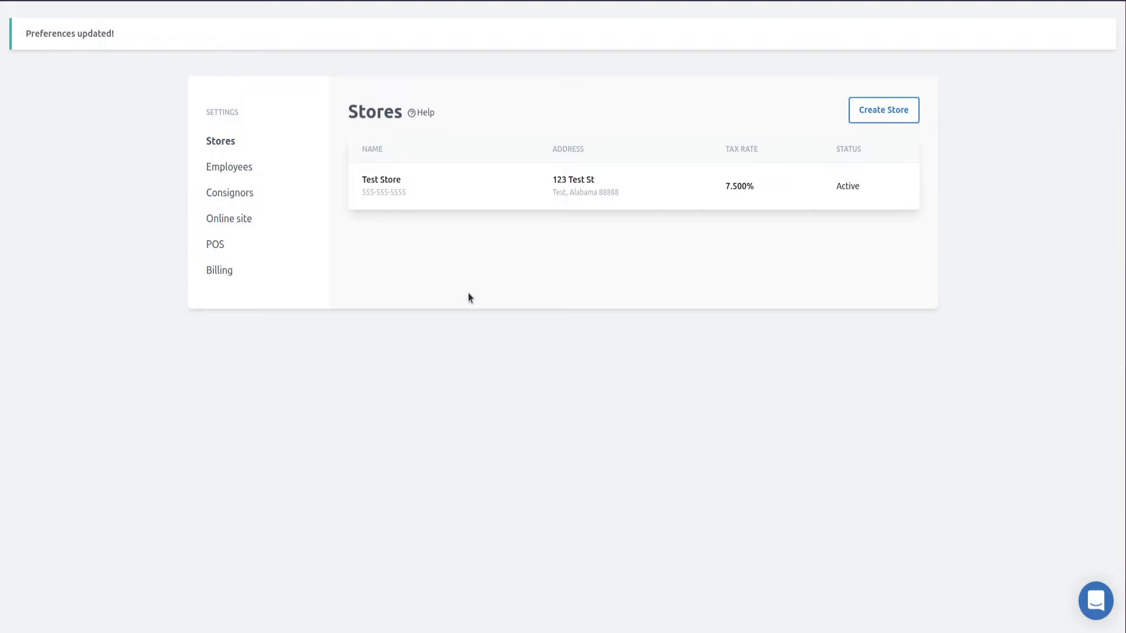
# Return to the Complete Setup checklist via the RetailRight logo
pyautogui.moveTo(469, 184)
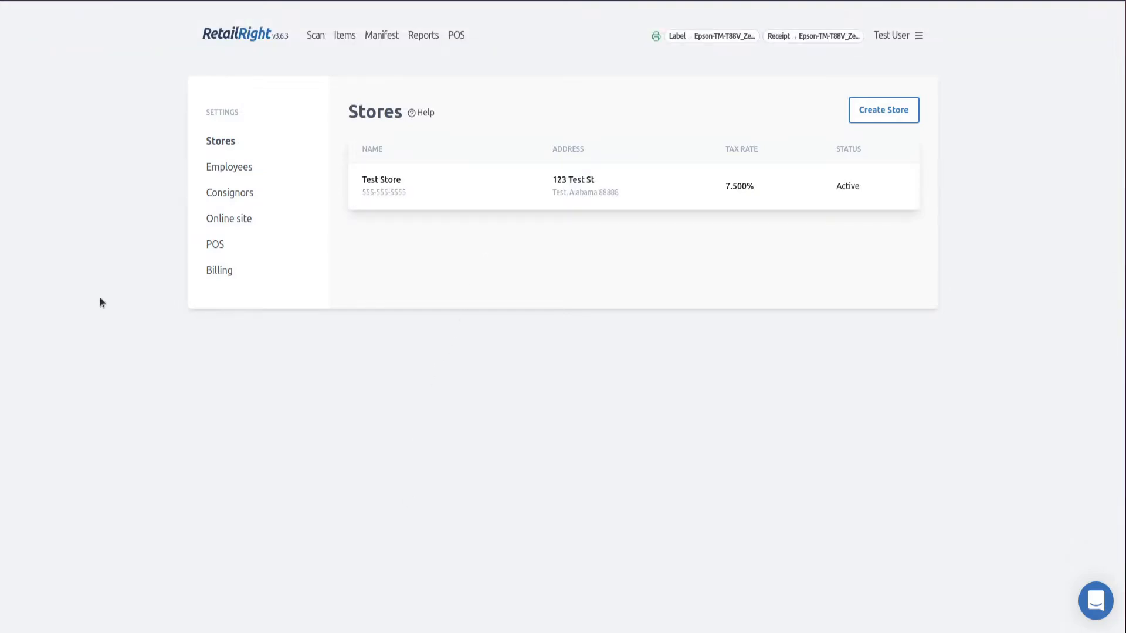
pyautogui.click(265, 38)
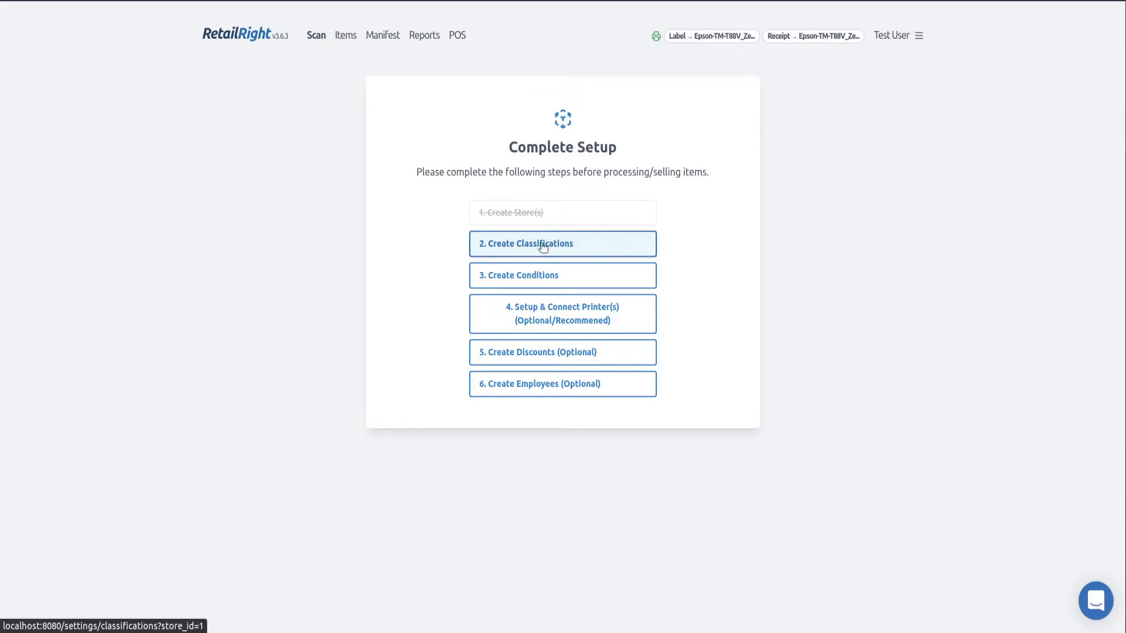
# In store settings, view and cancel both stores' edit dialogs, then open Test Store's preference options
pyautogui.click(912, 35)
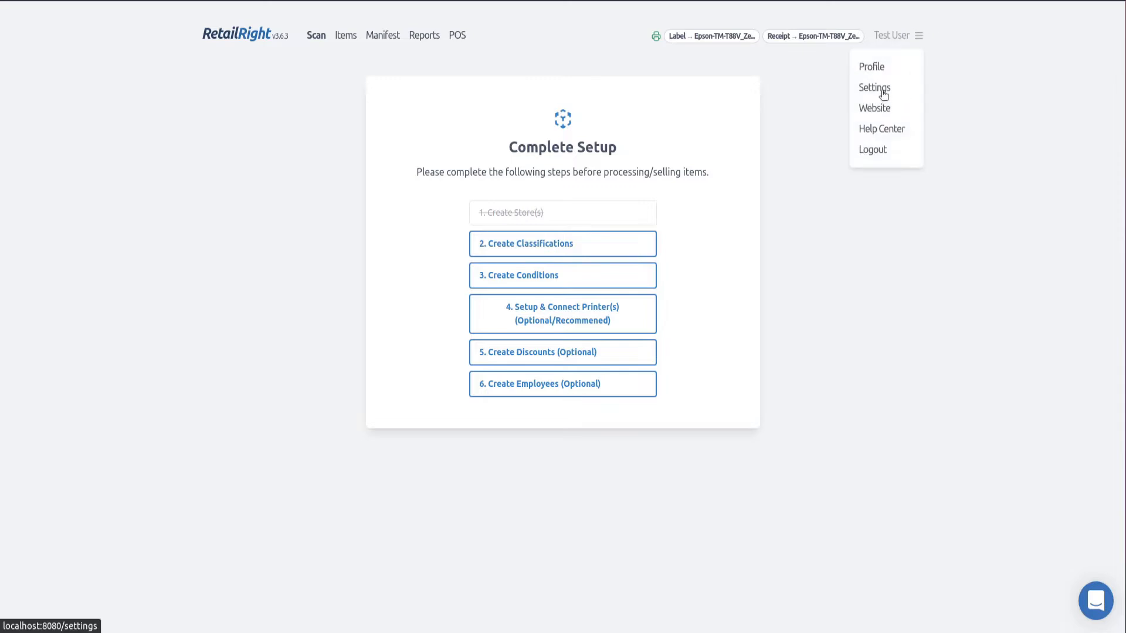
pyautogui.click(881, 92)
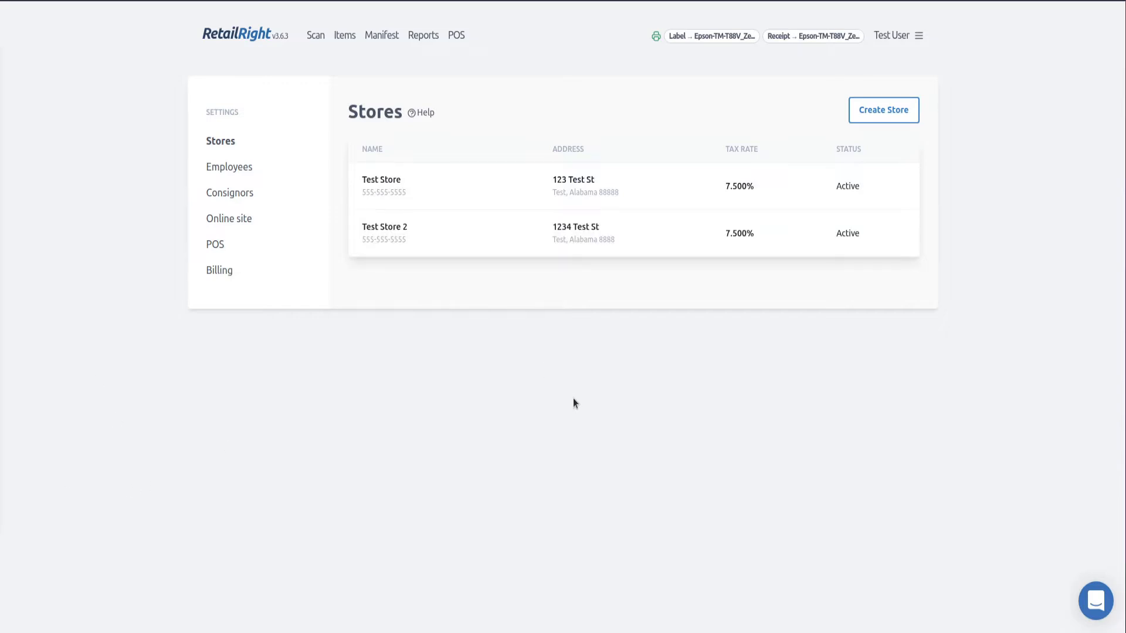
pyautogui.moveTo(447, 183)
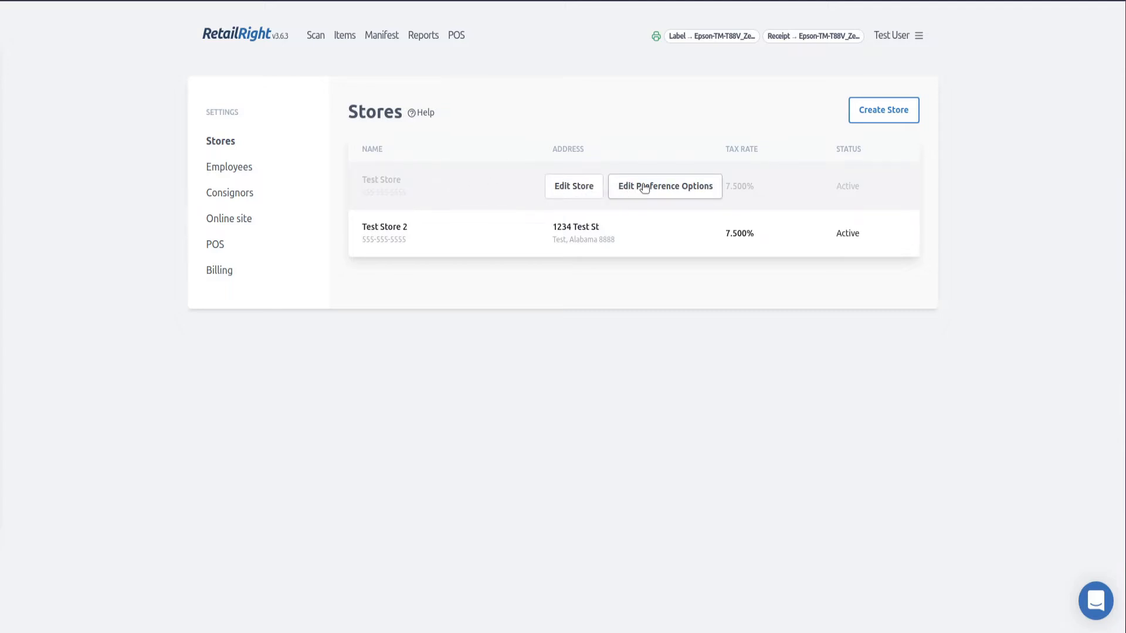
pyautogui.click(595, 190)
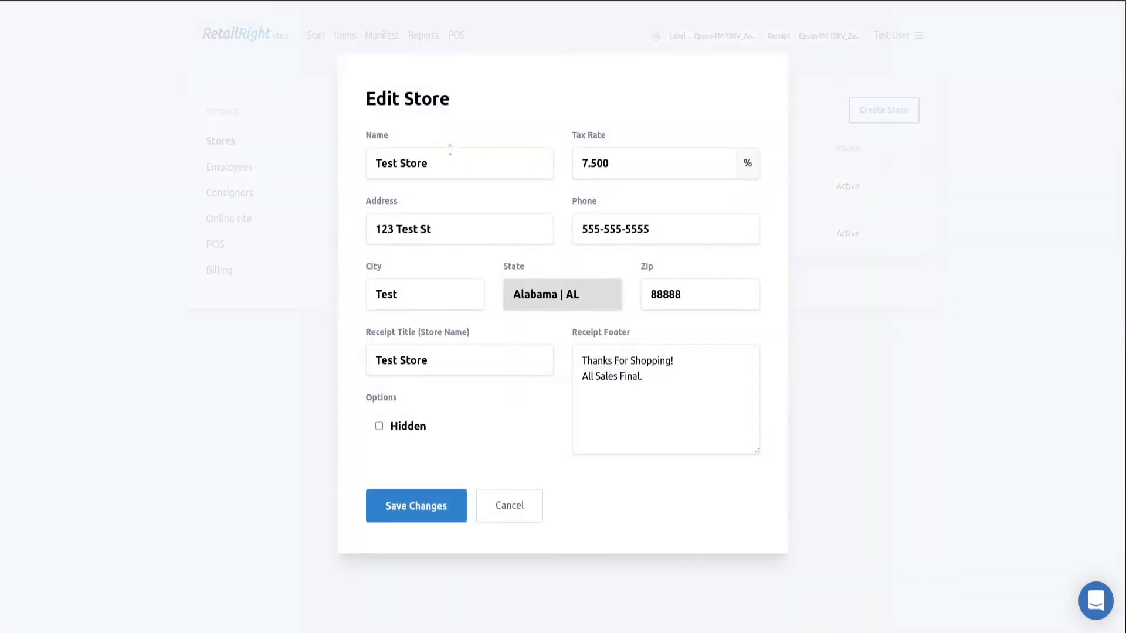
pyautogui.click(510, 506)
pyautogui.click(573, 234)
pyautogui.click(514, 510)
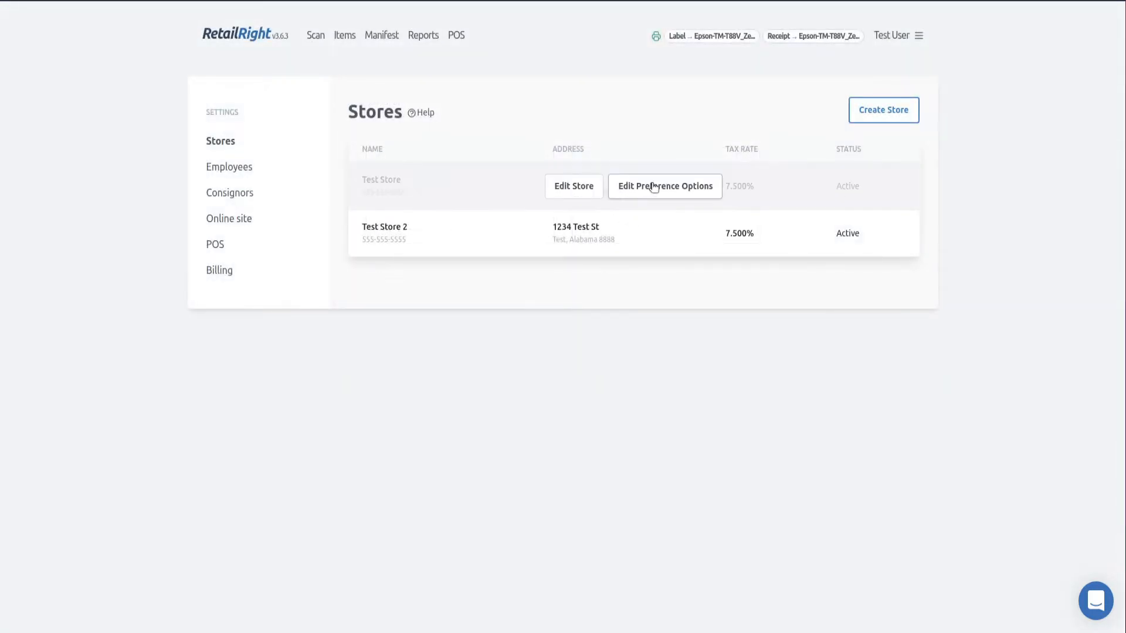
pyautogui.click(662, 187)
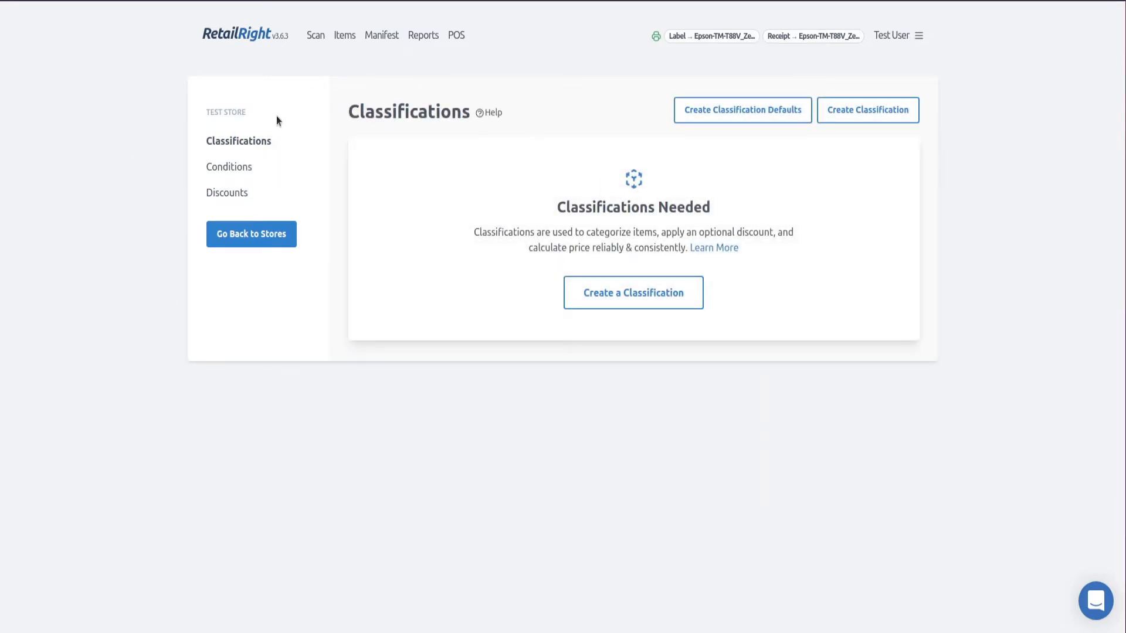
# Look at Test Store 2's preference options, then return to Test Store's classifications
pyautogui.click(278, 220)
pyautogui.click(657, 237)
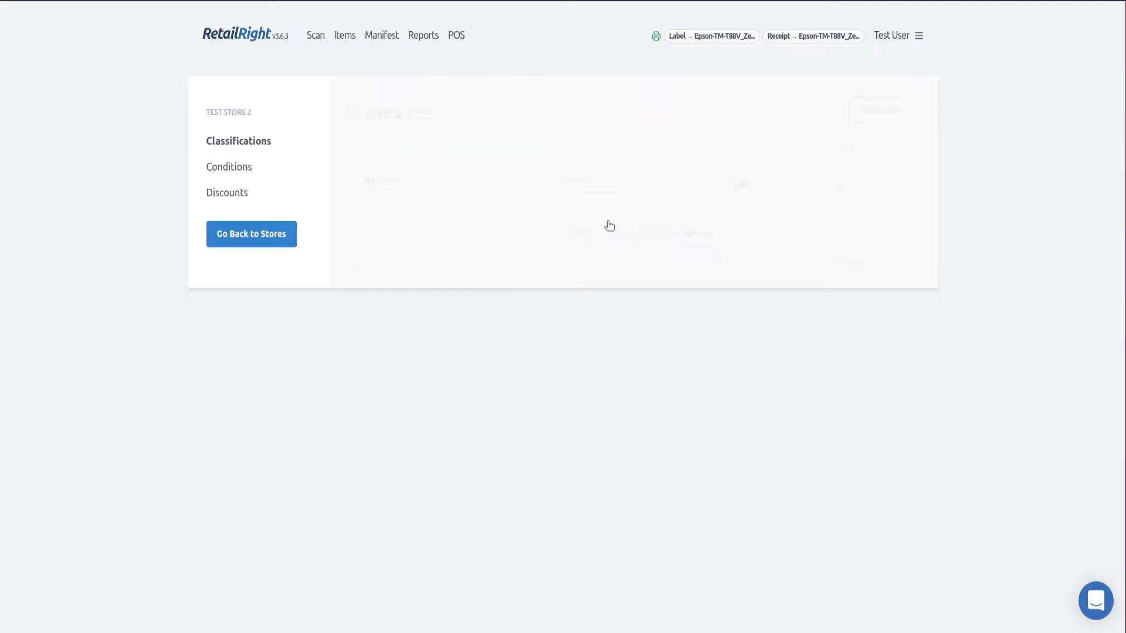
pyautogui.moveTo(210, 112); pyautogui.dragTo(252, 110)
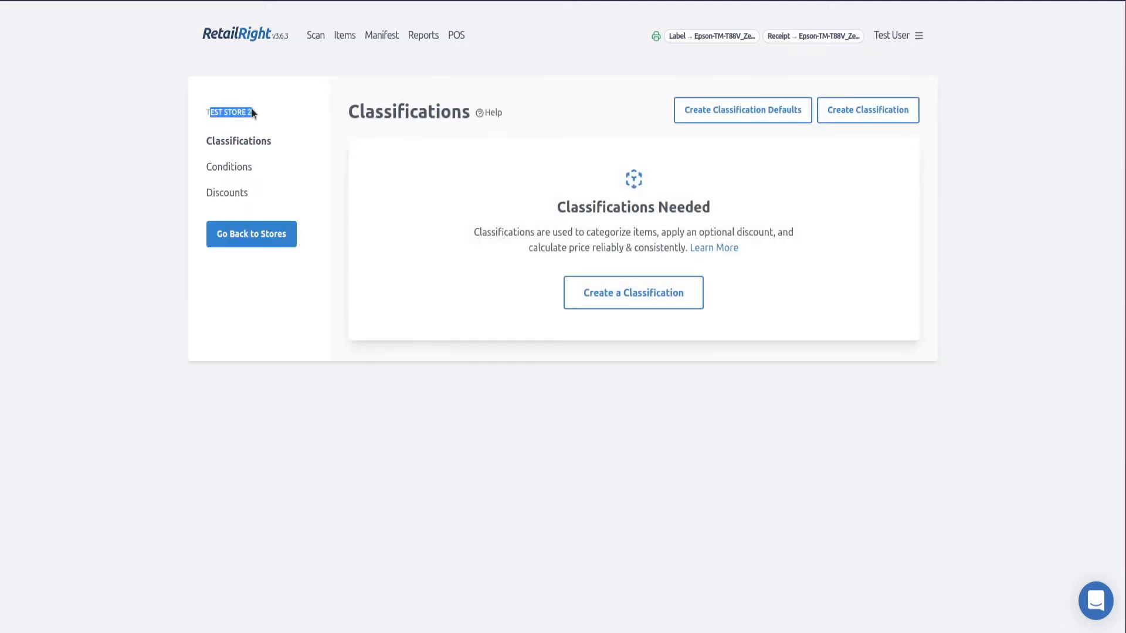
pyautogui.click(276, 230)
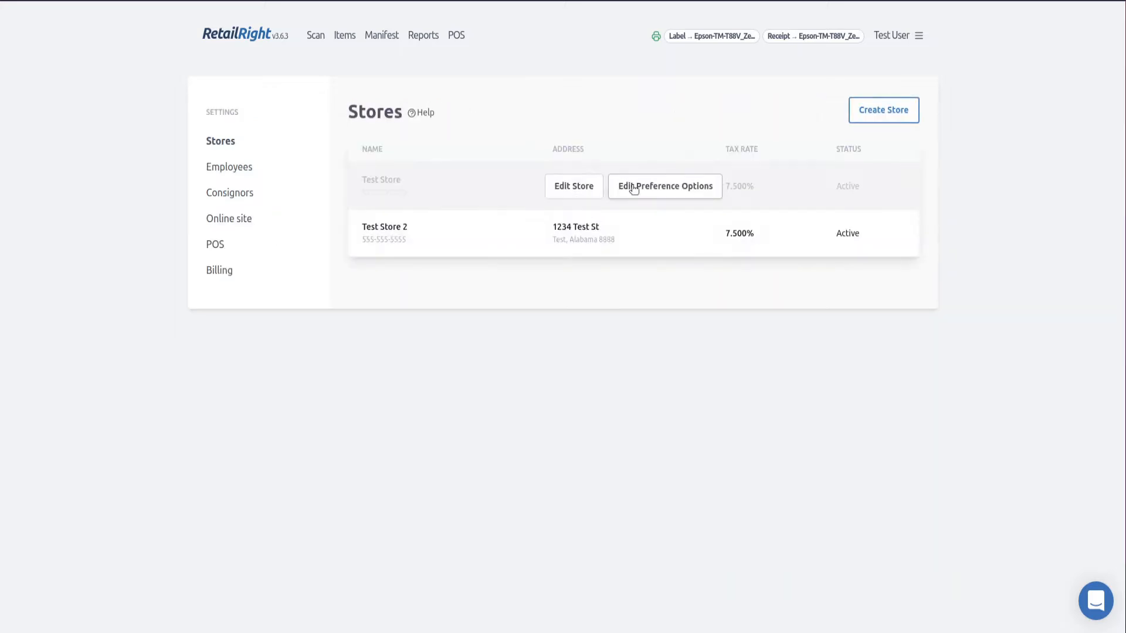
pyautogui.click(634, 189)
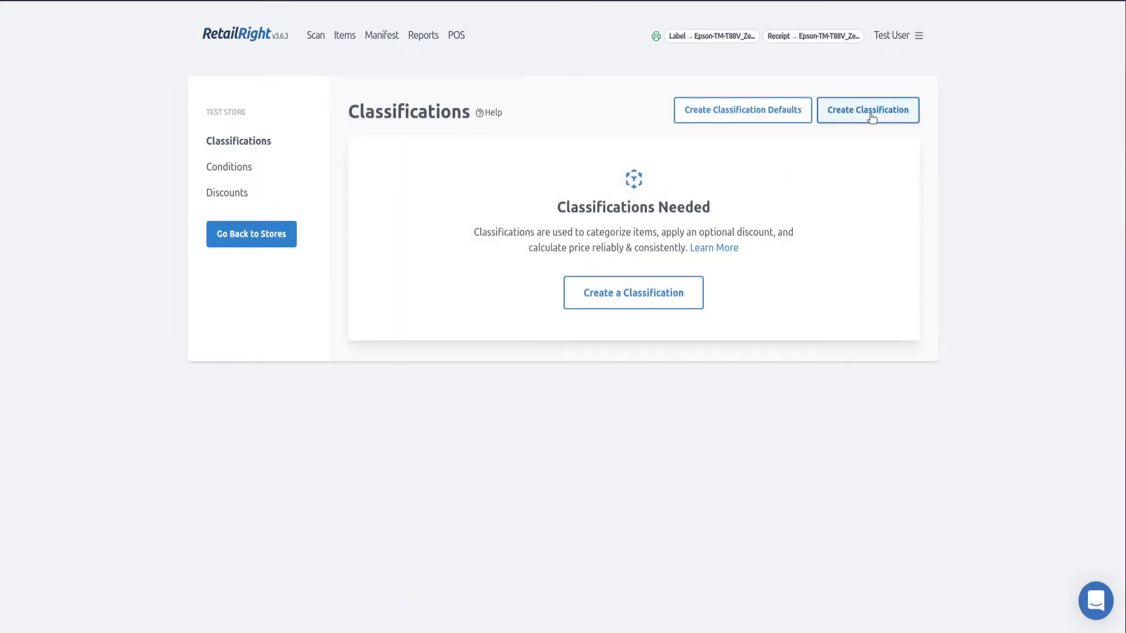
# Create an Electronics classification with 0% discount, left taxed
pyautogui.click(870, 112)
pyautogui.click(438, 173)
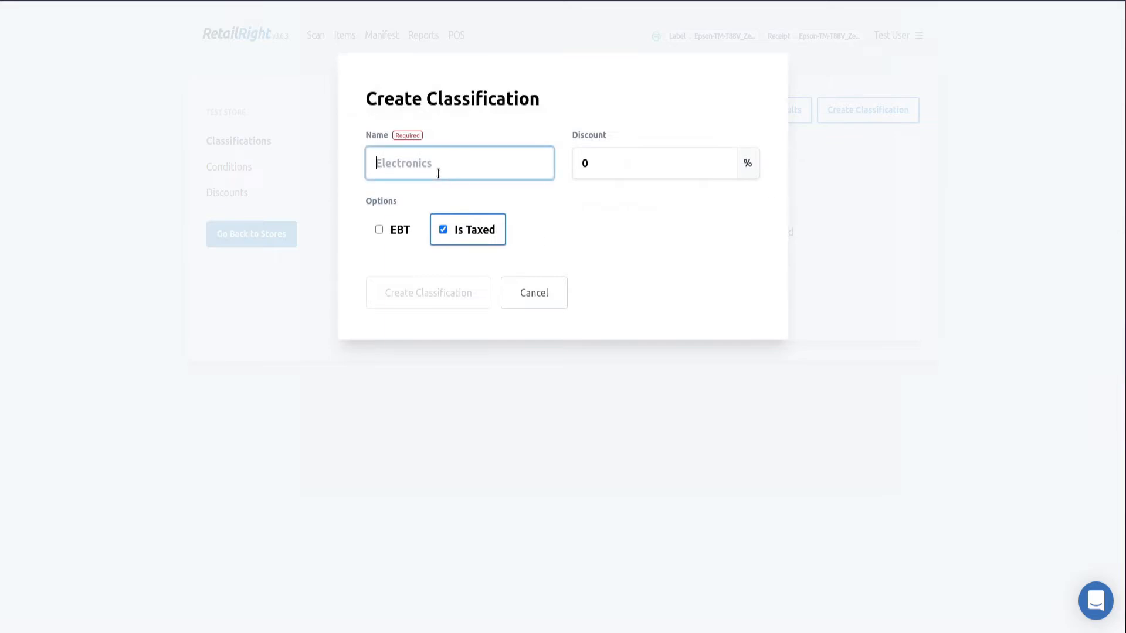
pyautogui.write('Elec')
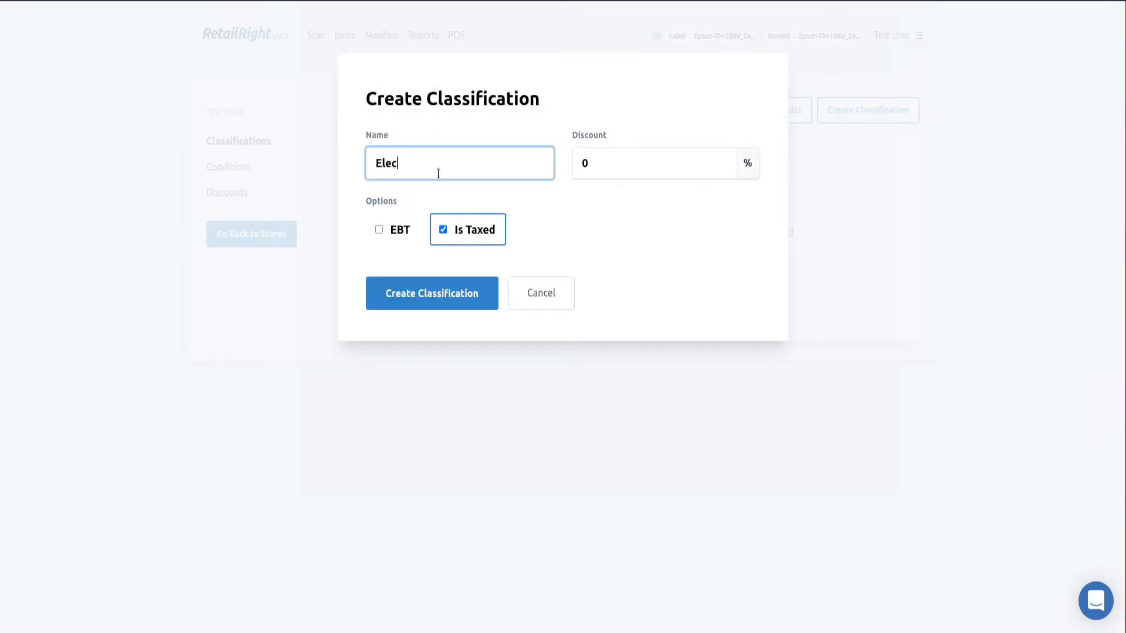
pyautogui.write('tronics')
pyautogui.press('Tab')
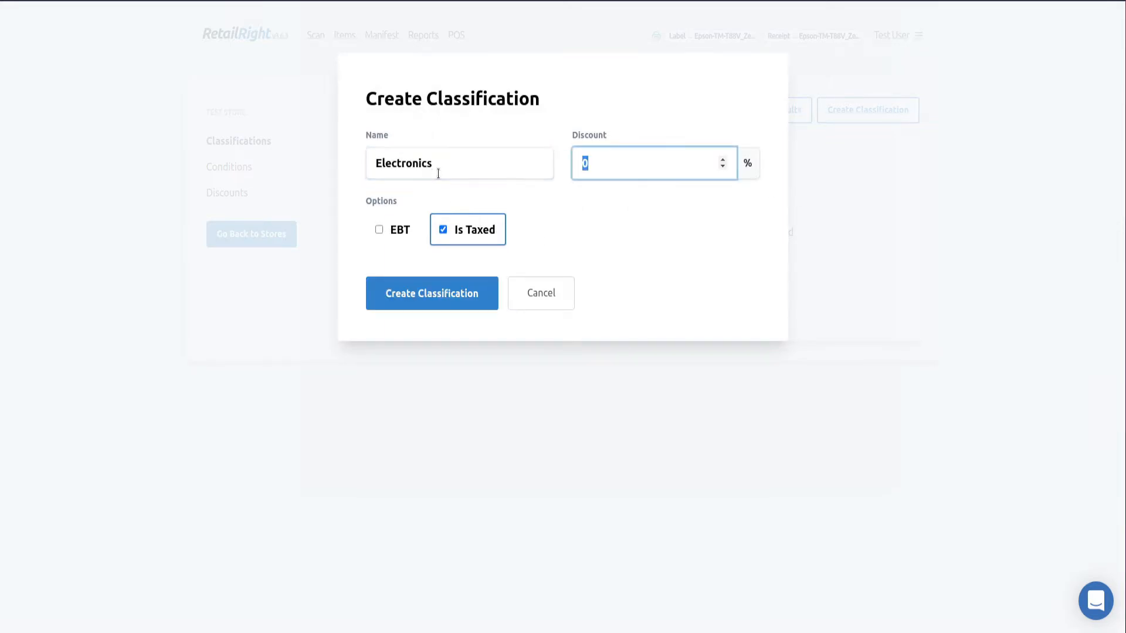
pyautogui.click(536, 226)
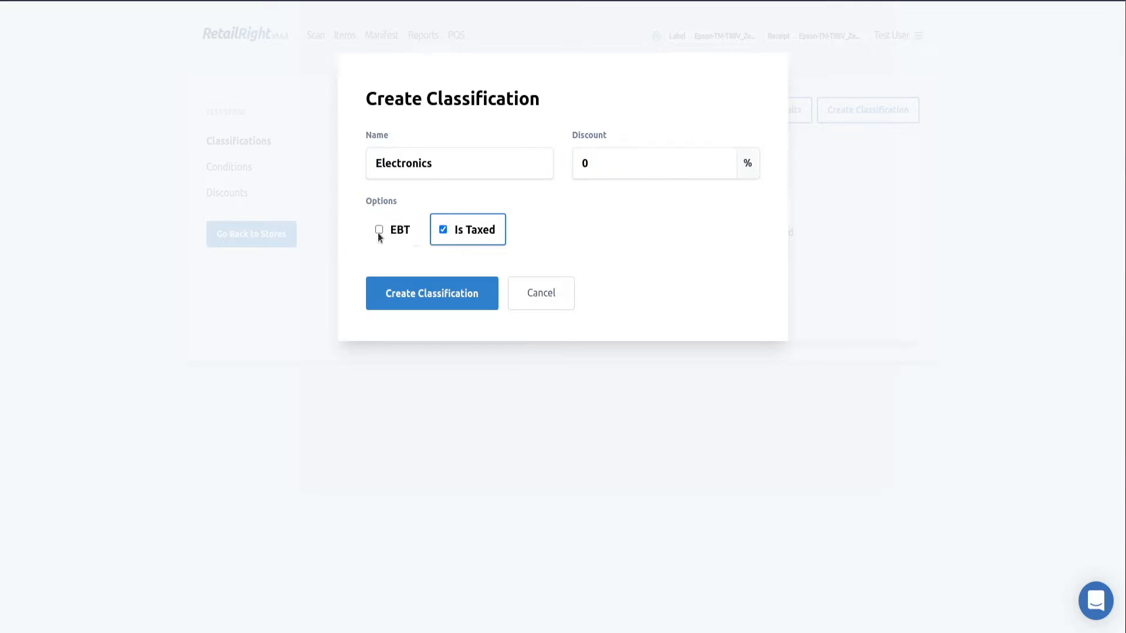
pyautogui.click(462, 302)
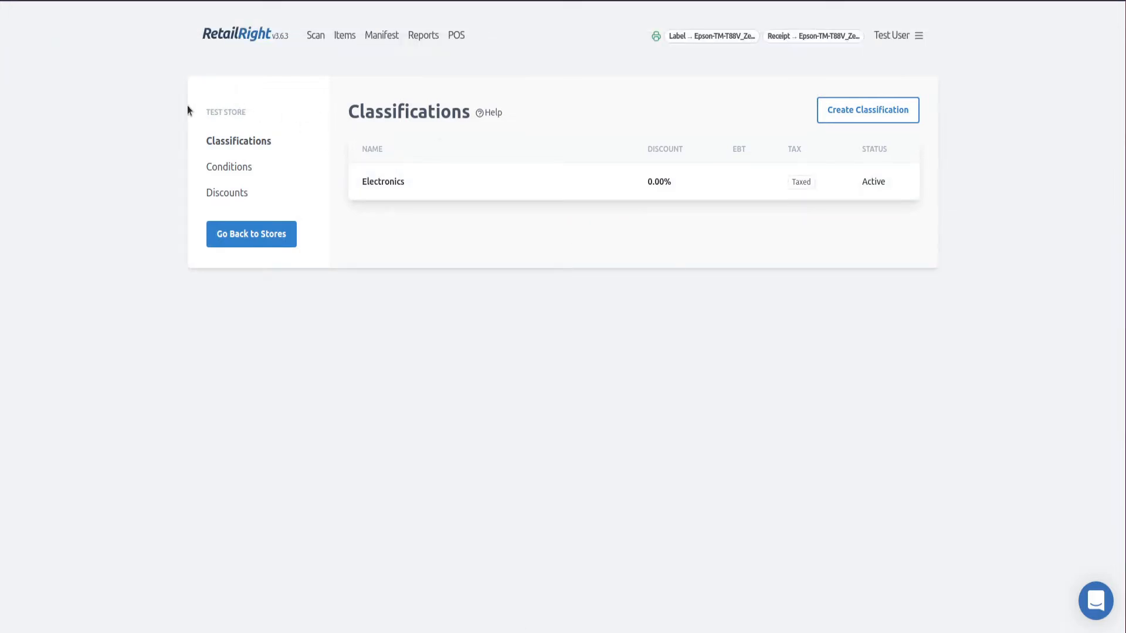
# Uncheck Is Taxed on Electronics for Test Store 2 only, then open Test Store's classifications
pyautogui.click(253, 234)
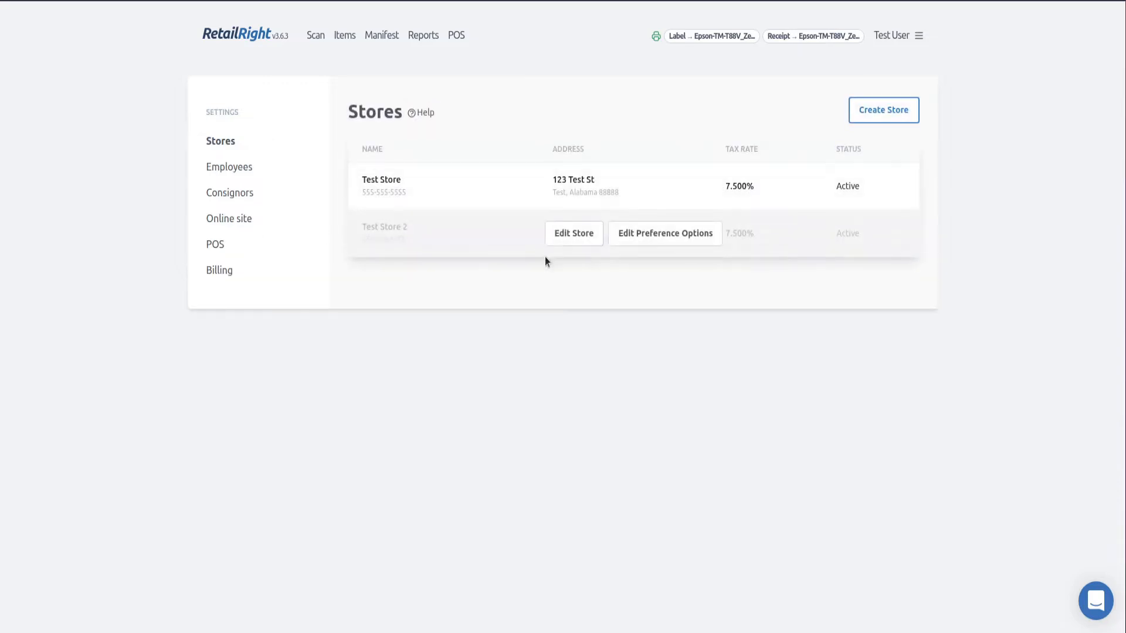
pyautogui.click(661, 236)
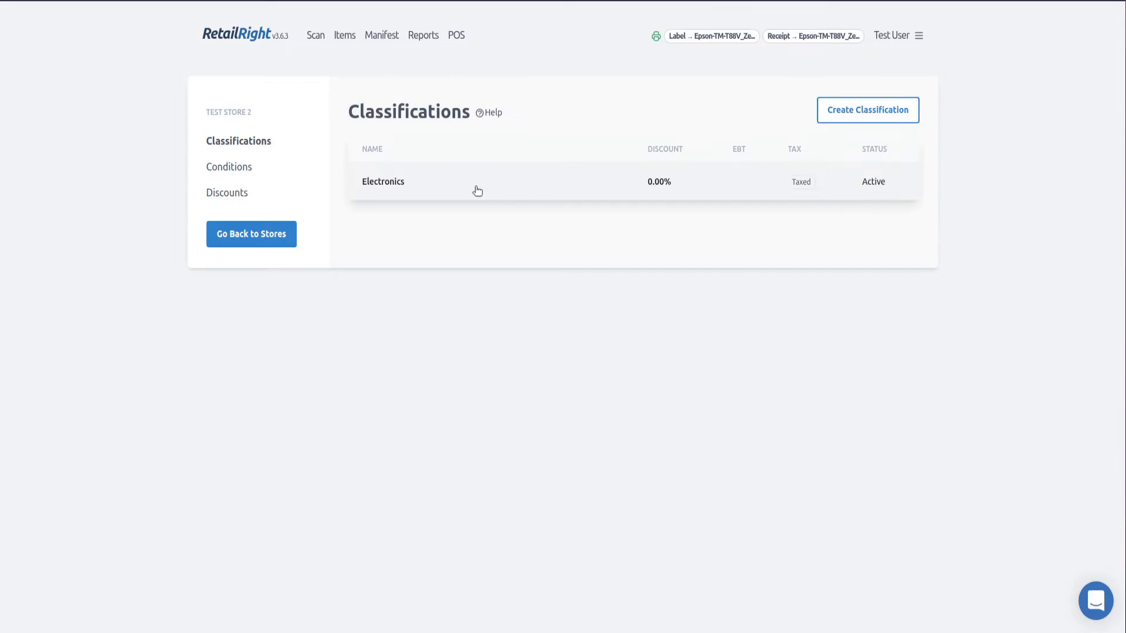
pyautogui.click(477, 191)
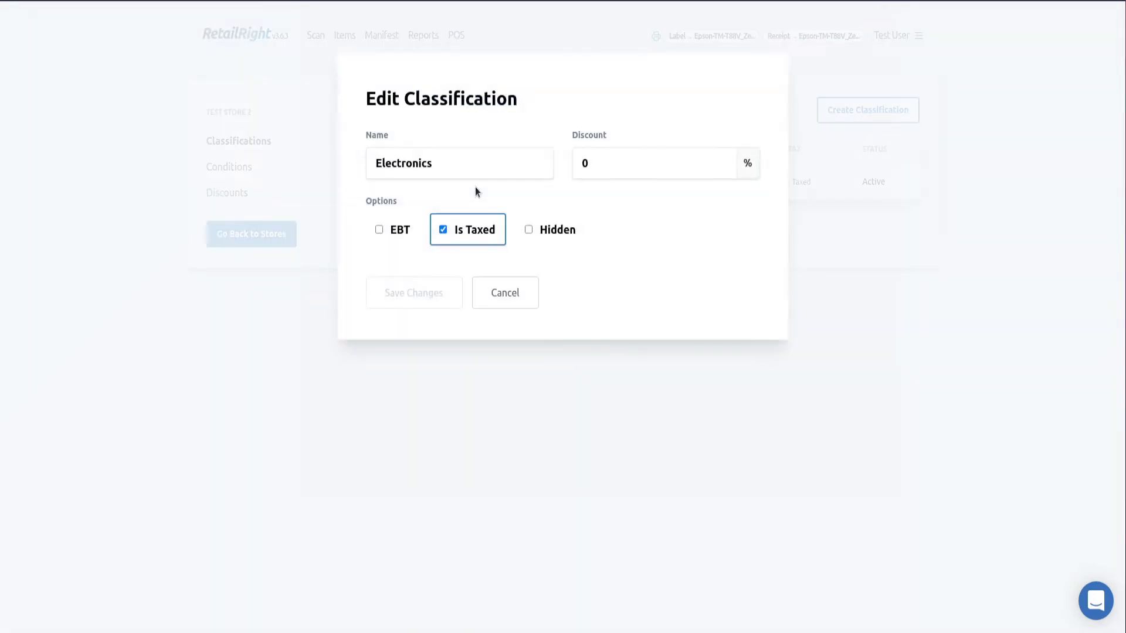
pyautogui.click(478, 231)
pyautogui.click(438, 298)
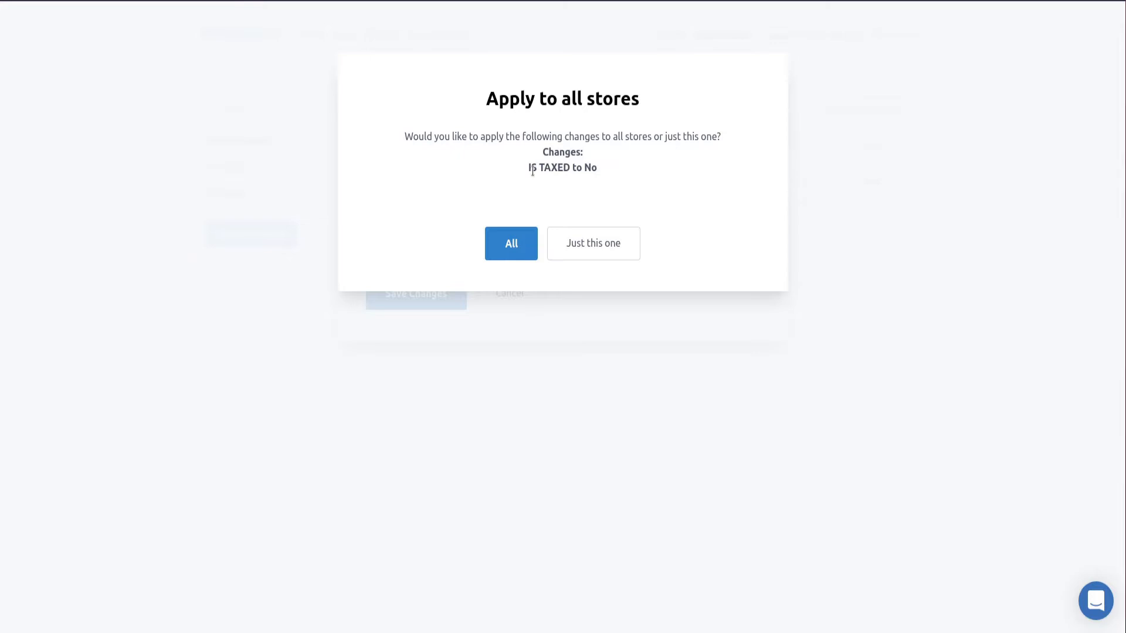
pyautogui.click(595, 252)
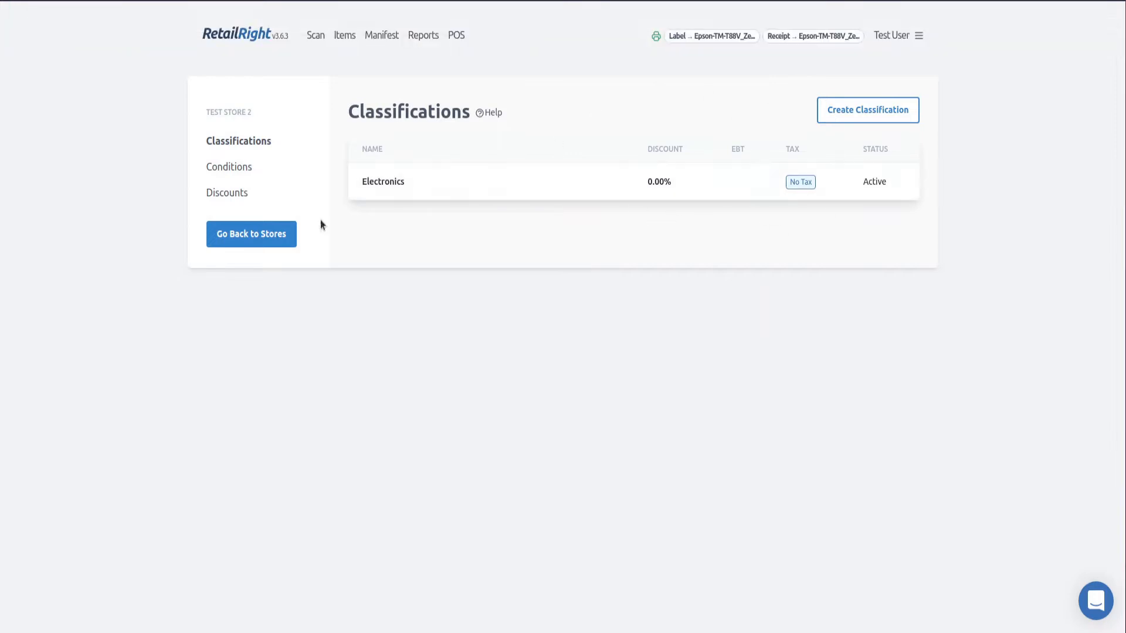
pyautogui.click(249, 235)
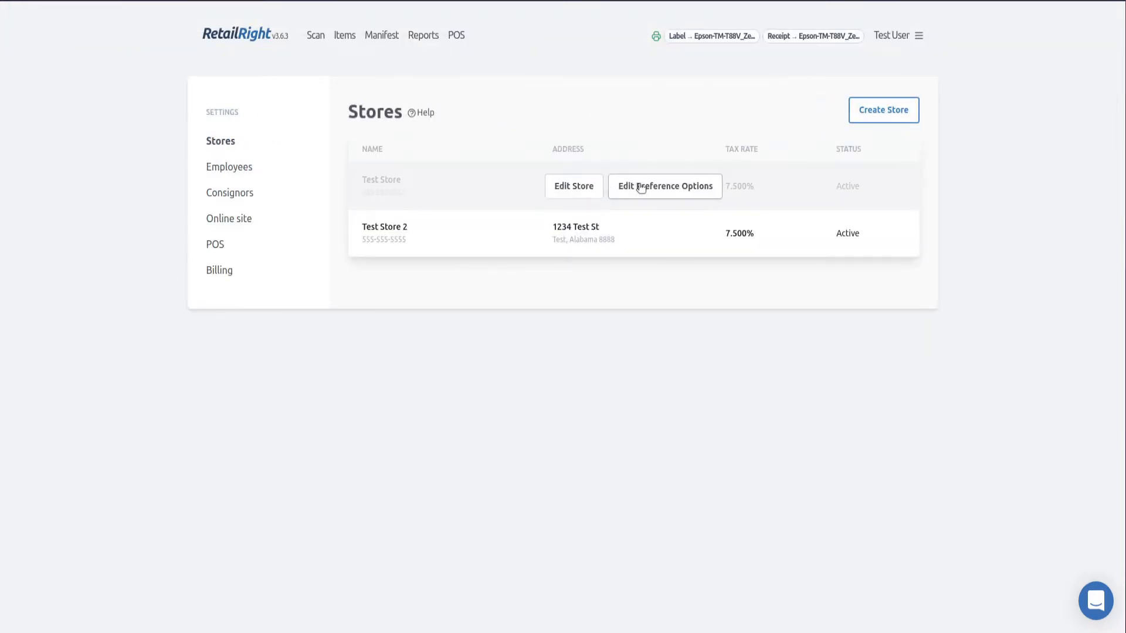
pyautogui.click(661, 187)
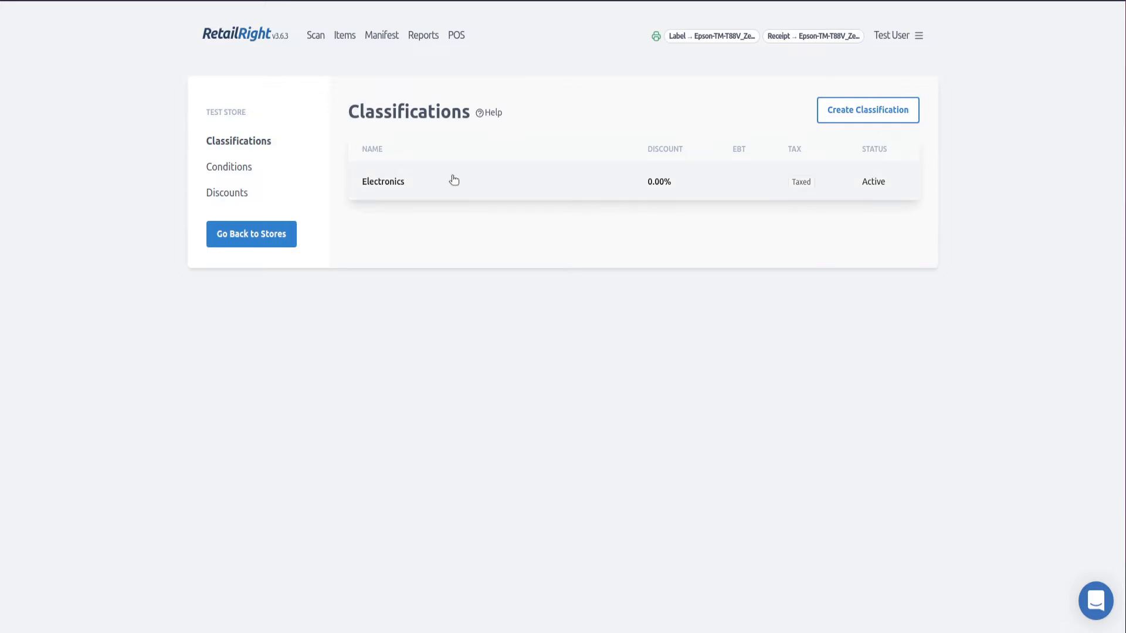
# Create Test Store's default conditions (New, Like New, Used, Damaged) and go back to Stores
pyautogui.click(224, 167)
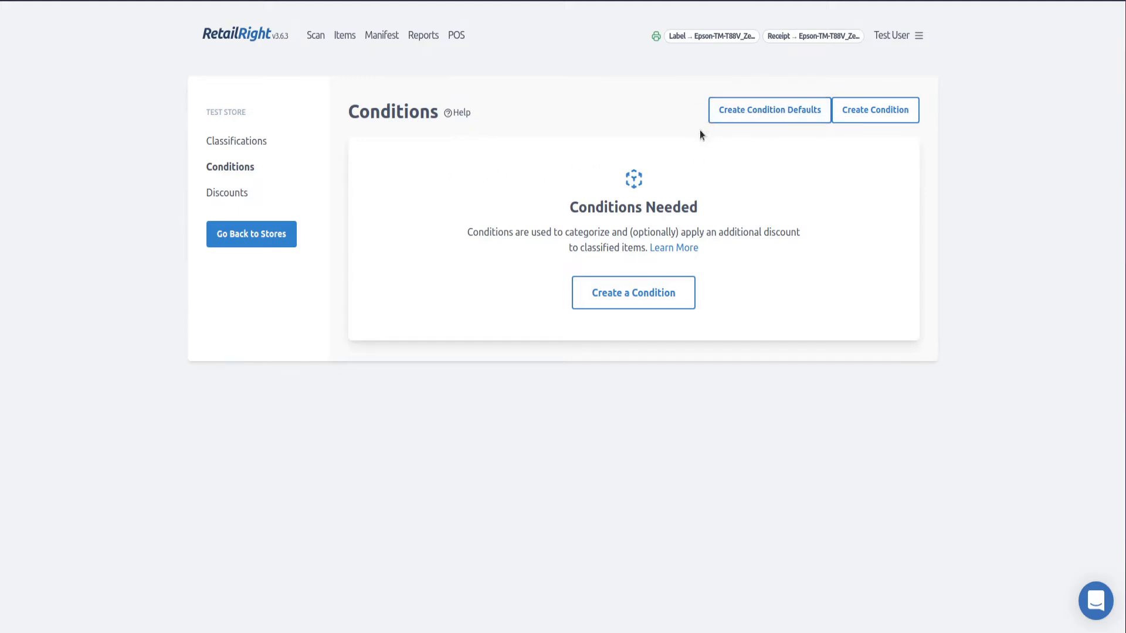
pyautogui.click(771, 115)
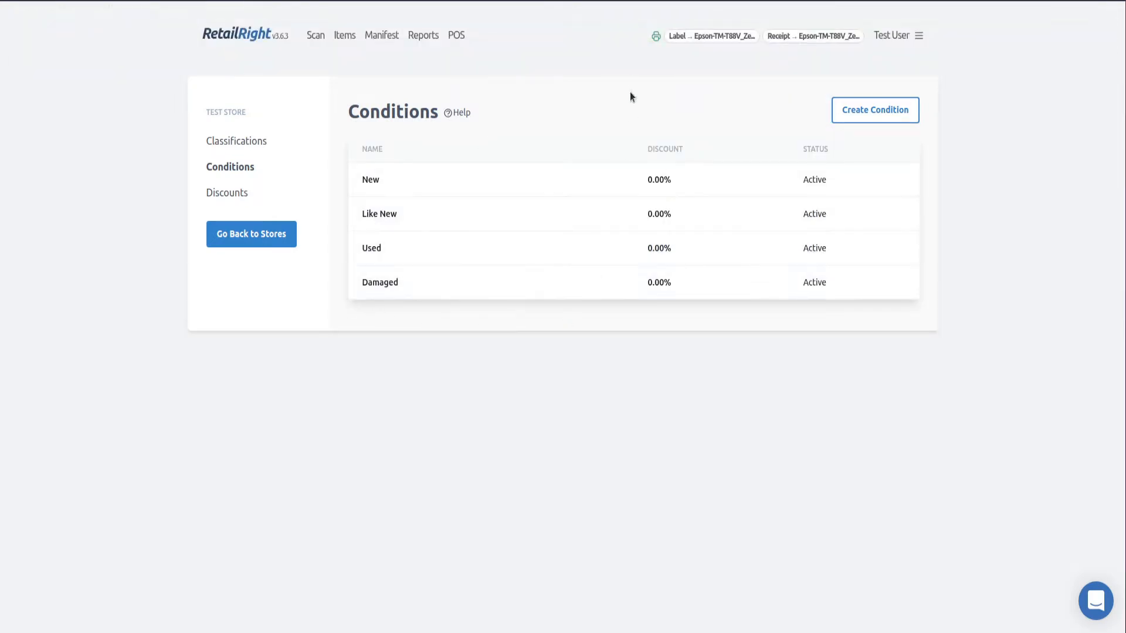
pyautogui.click(237, 234)
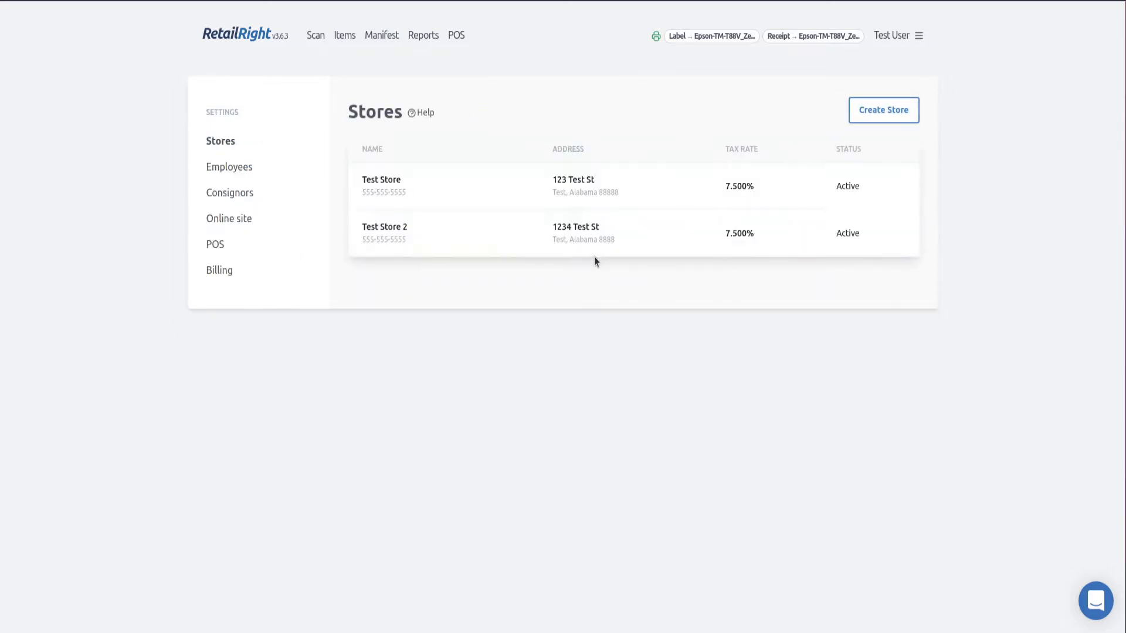
# Review Test Store 2's conditions, discounts and classifications, then return to the Stores list
pyautogui.click(661, 231)
pyautogui.click(235, 170)
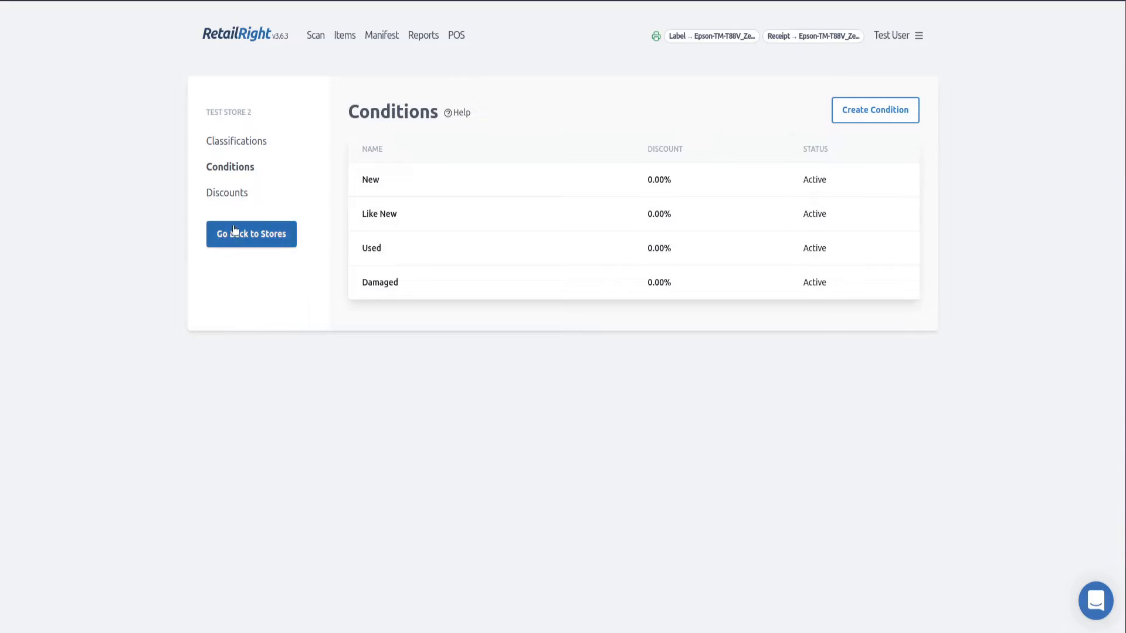
pyautogui.click(235, 201)
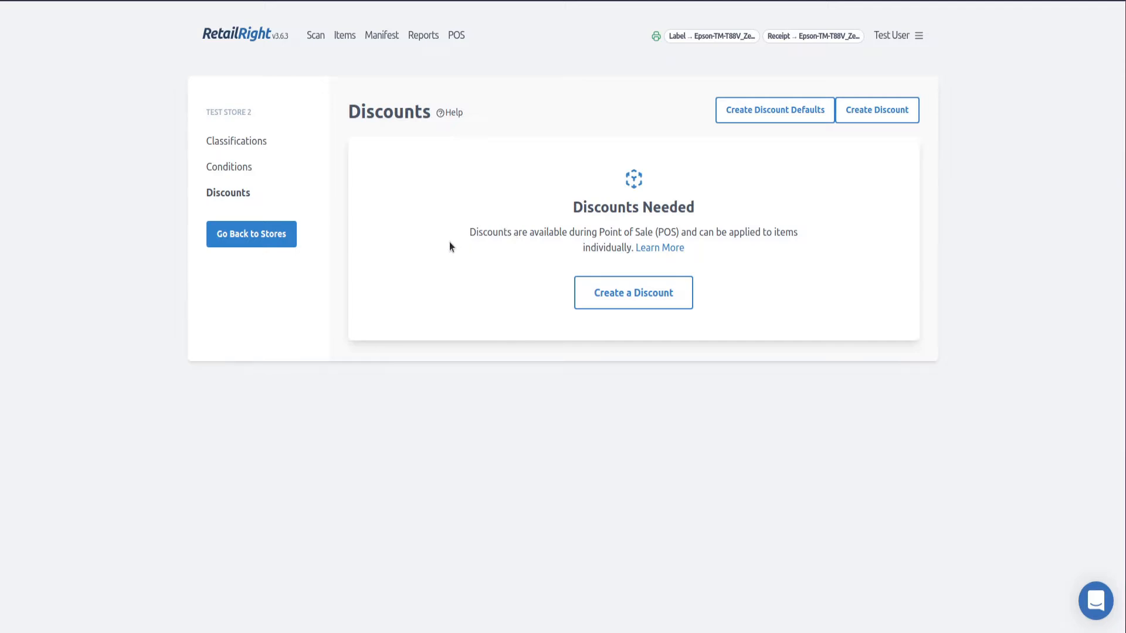
pyautogui.click(244, 170)
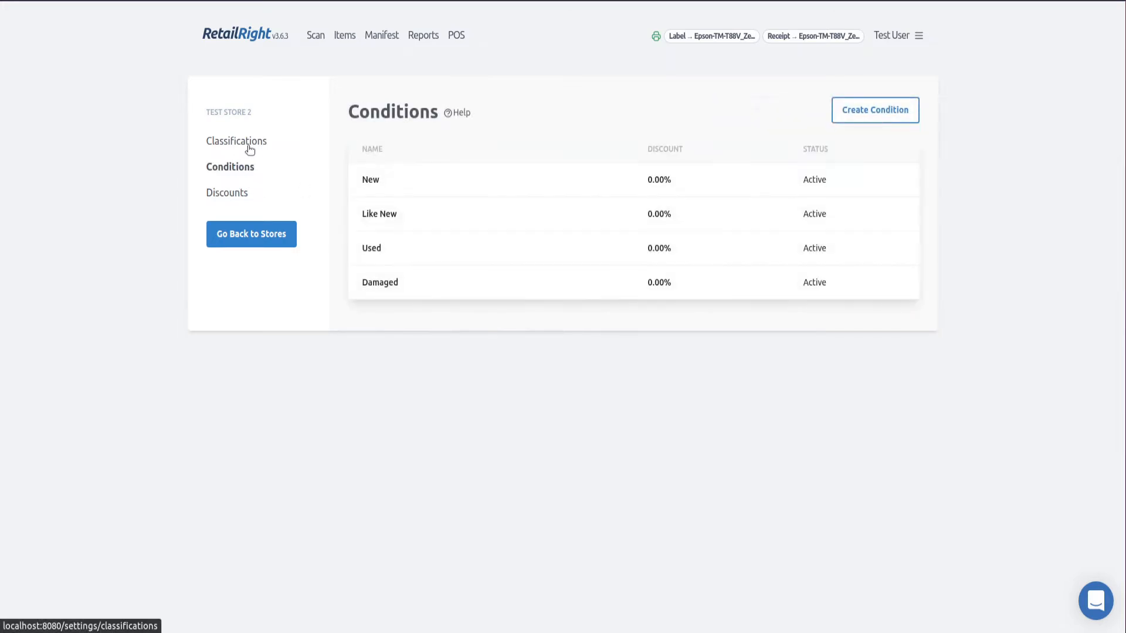
pyautogui.click(249, 148)
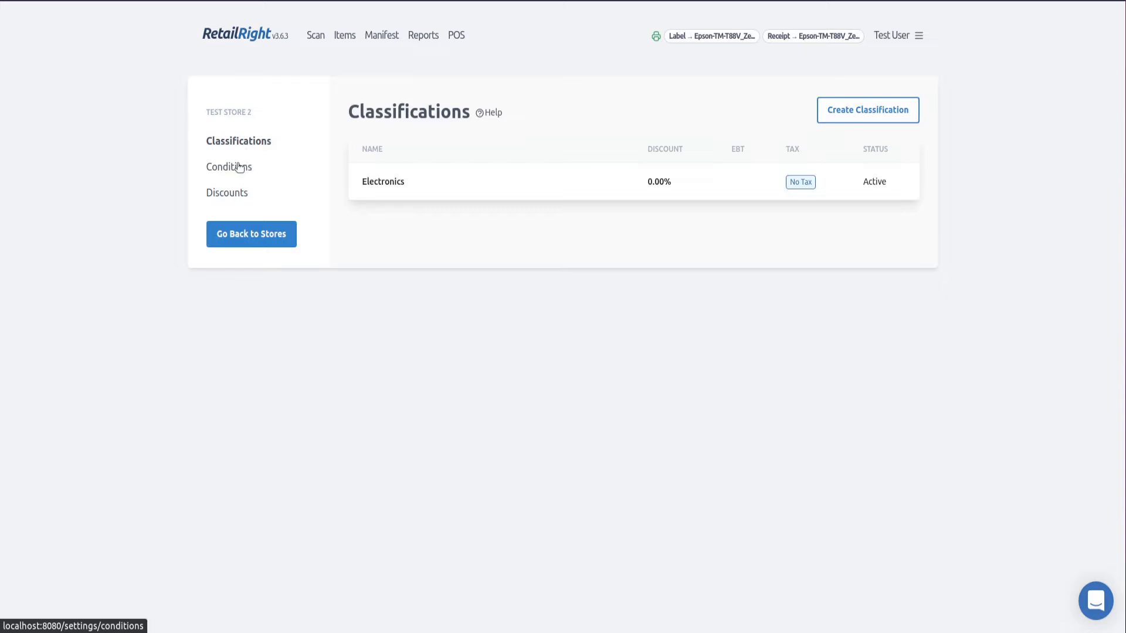
pyautogui.click(242, 167)
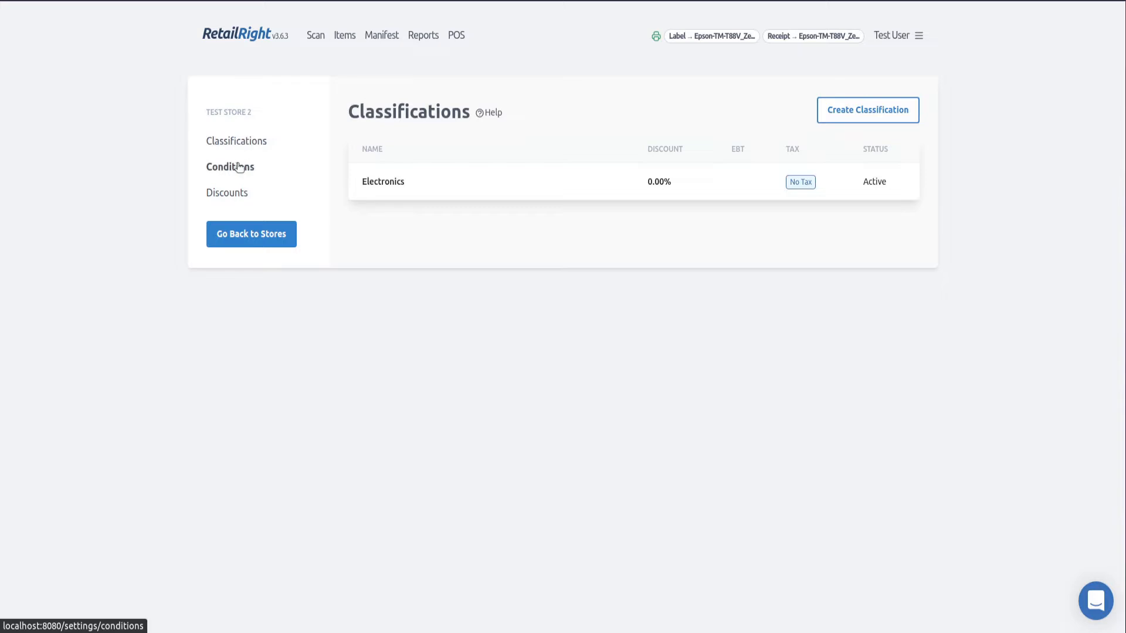
pyautogui.click(276, 239)
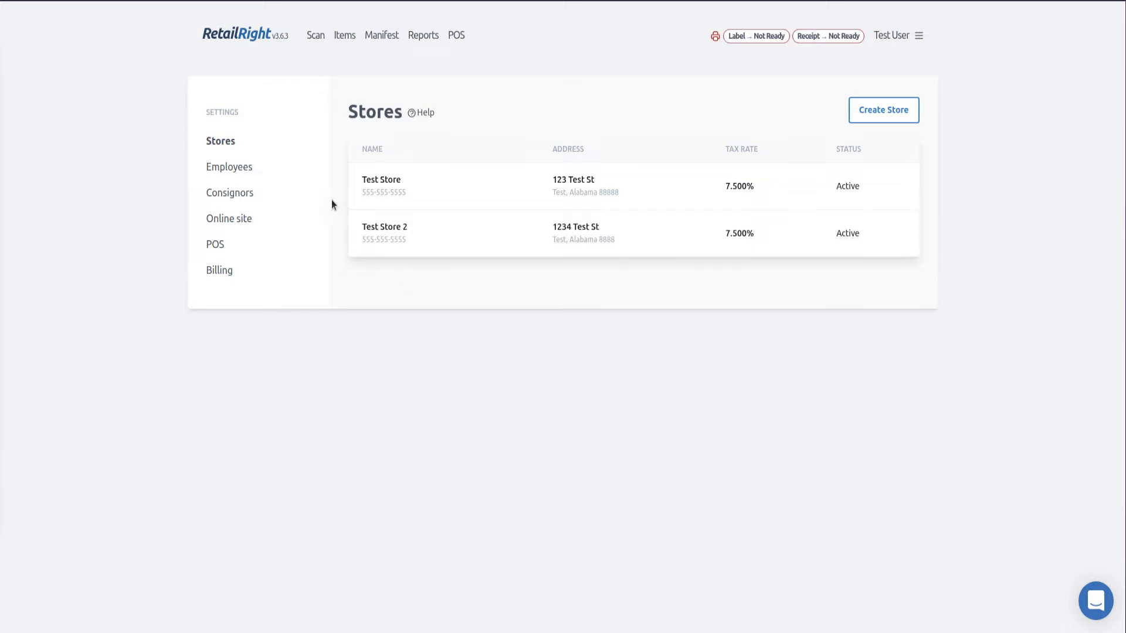
# From the account menu go to Settings and open the Employees page
pyautogui.click(246, 35)
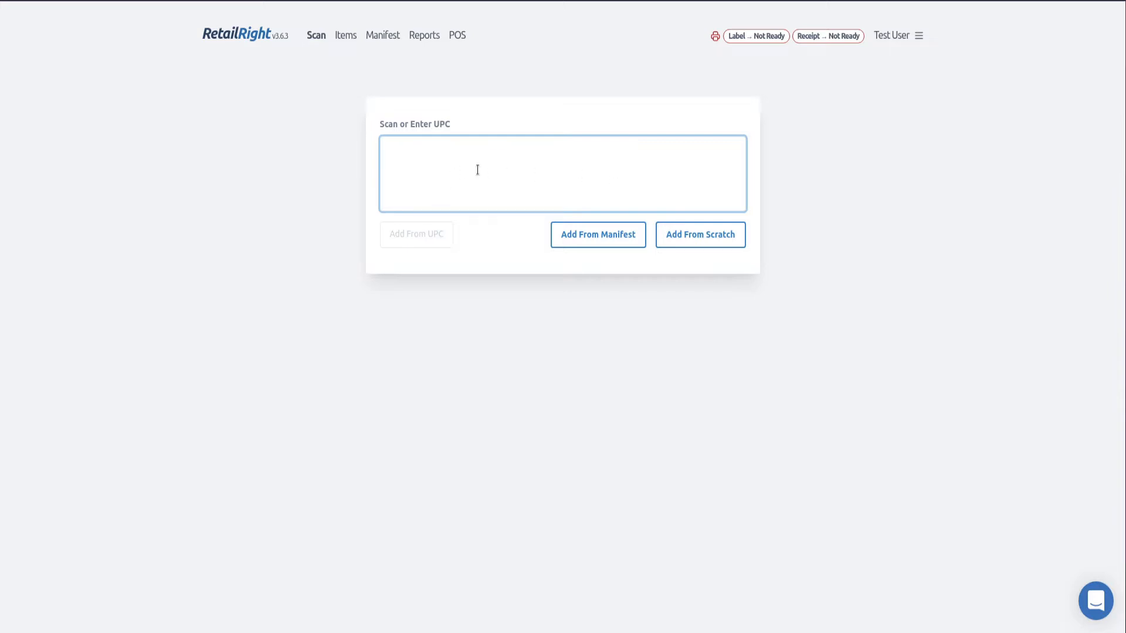
pyautogui.click(892, 35)
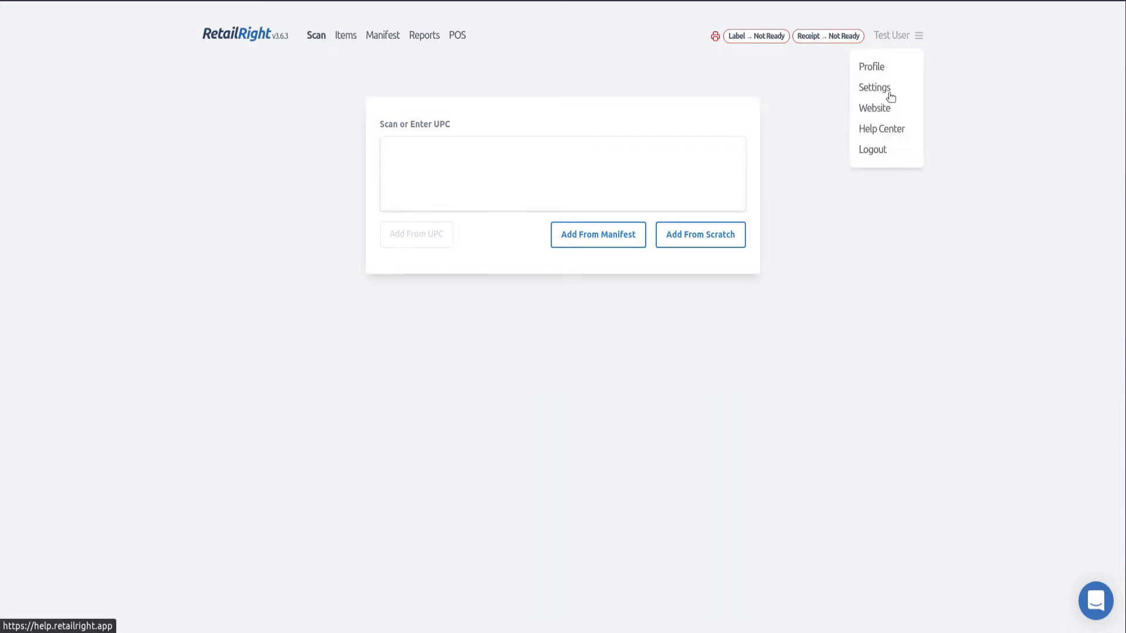
pyautogui.click(880, 89)
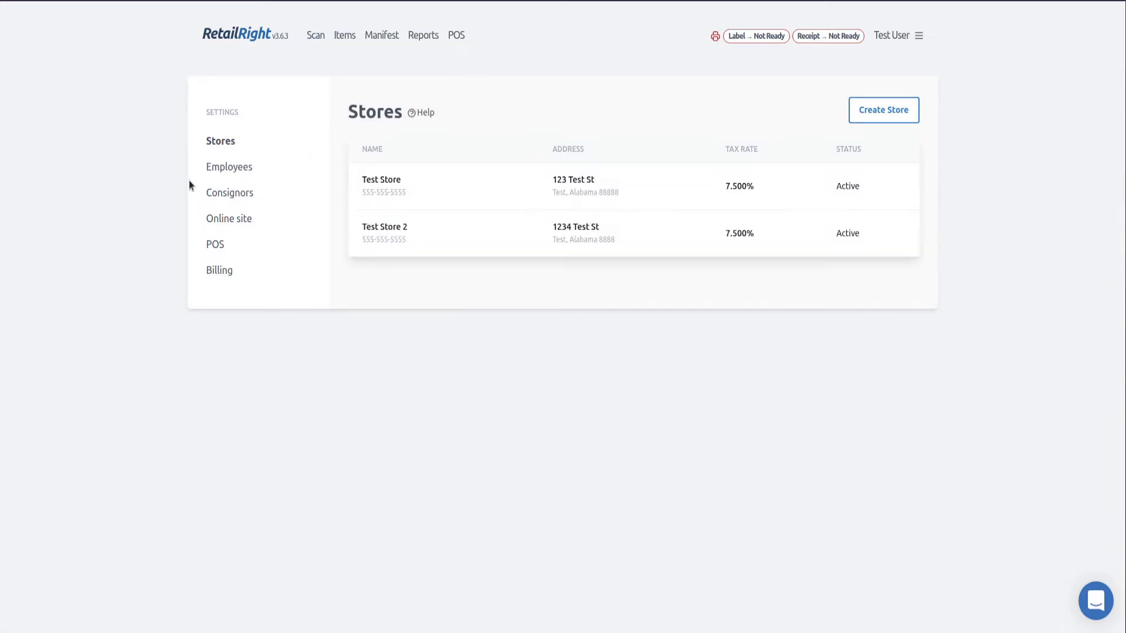
pyautogui.click(210, 170)
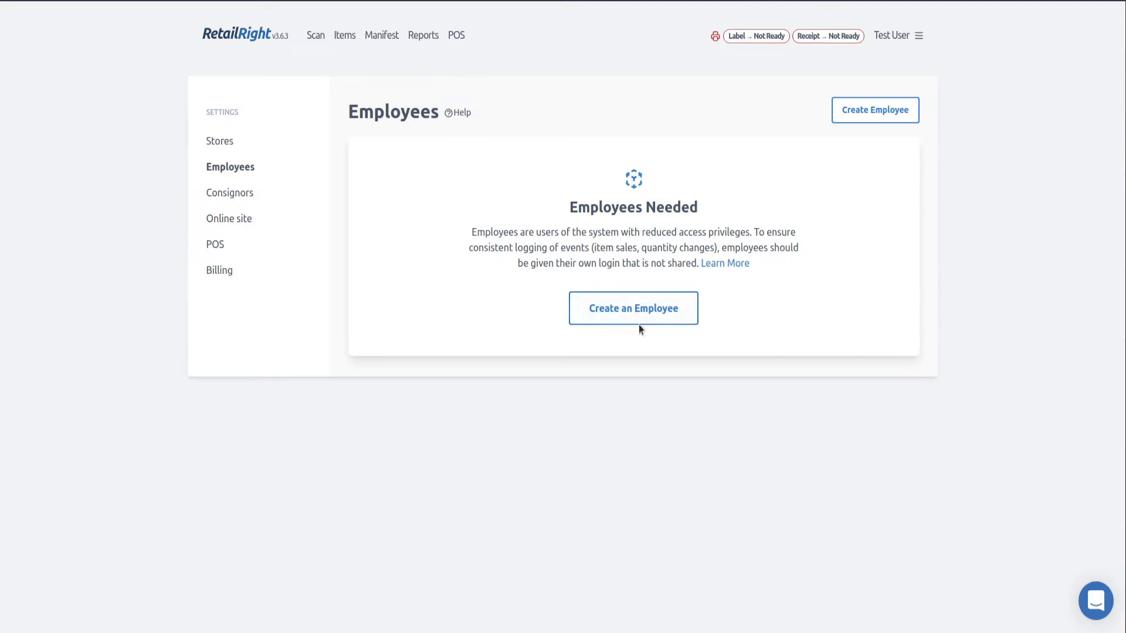
# Start a new employee and enter their first and last name
pyautogui.click(874, 115)
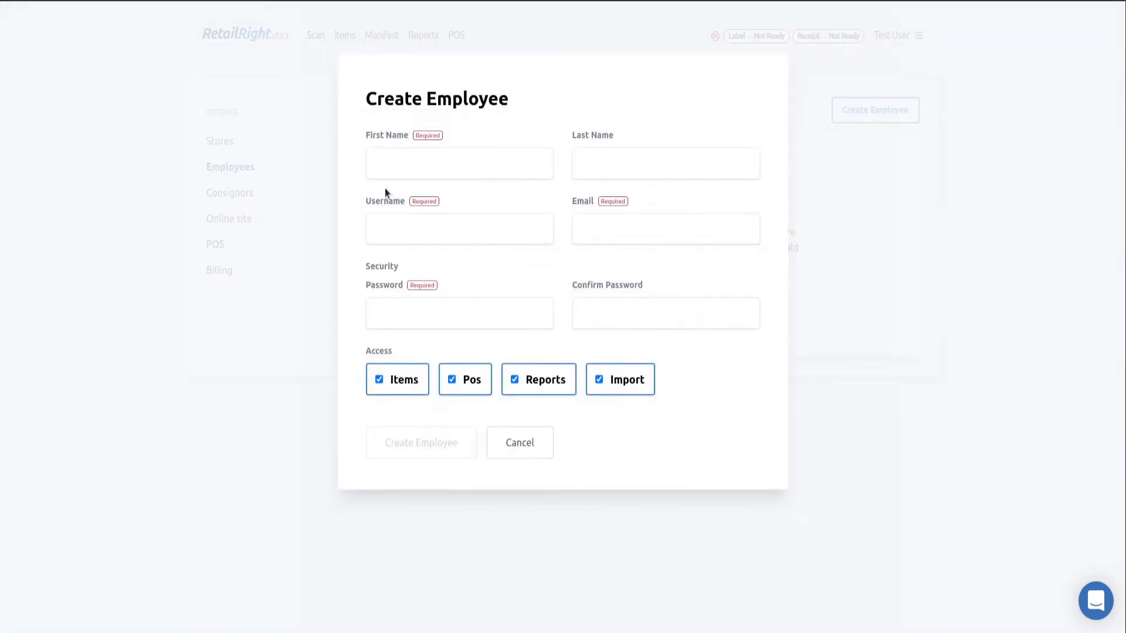
pyautogui.click(382, 165)
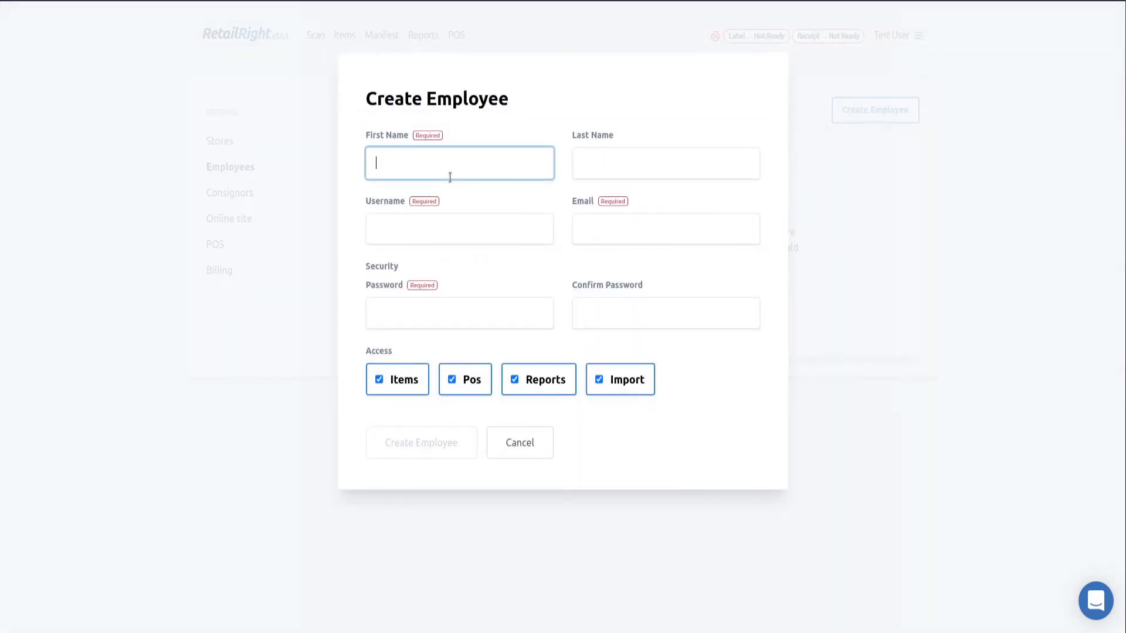
pyautogui.write('Test')
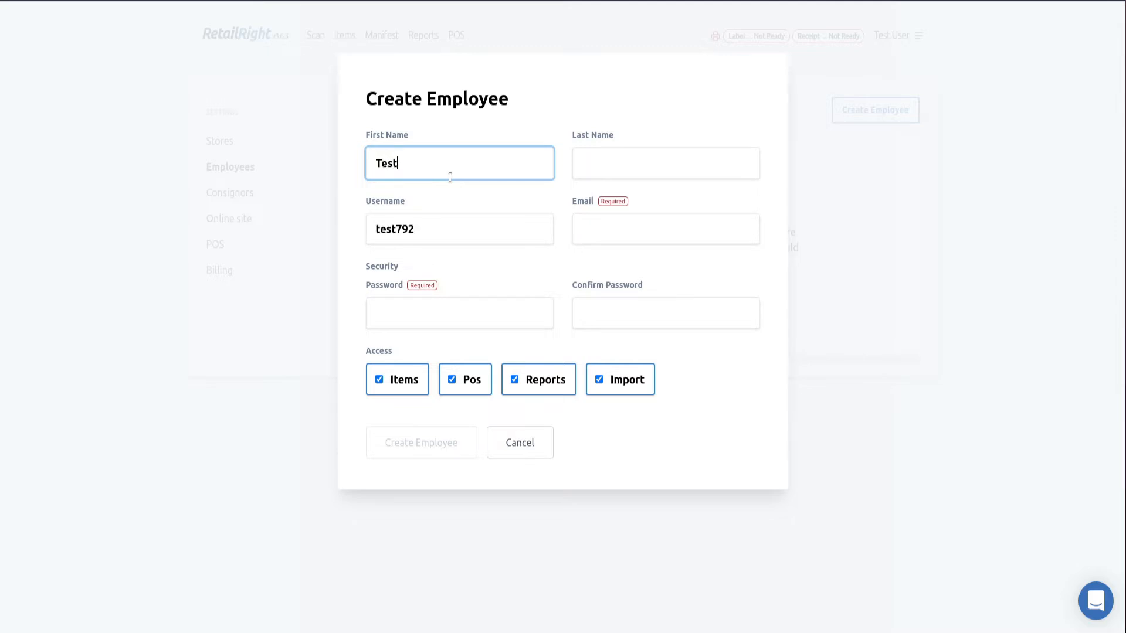
pyautogui.press('Tab')
pyautogui.write('Es')
pyautogui.press('BackSpace')
pyautogui.press('BackSpace')
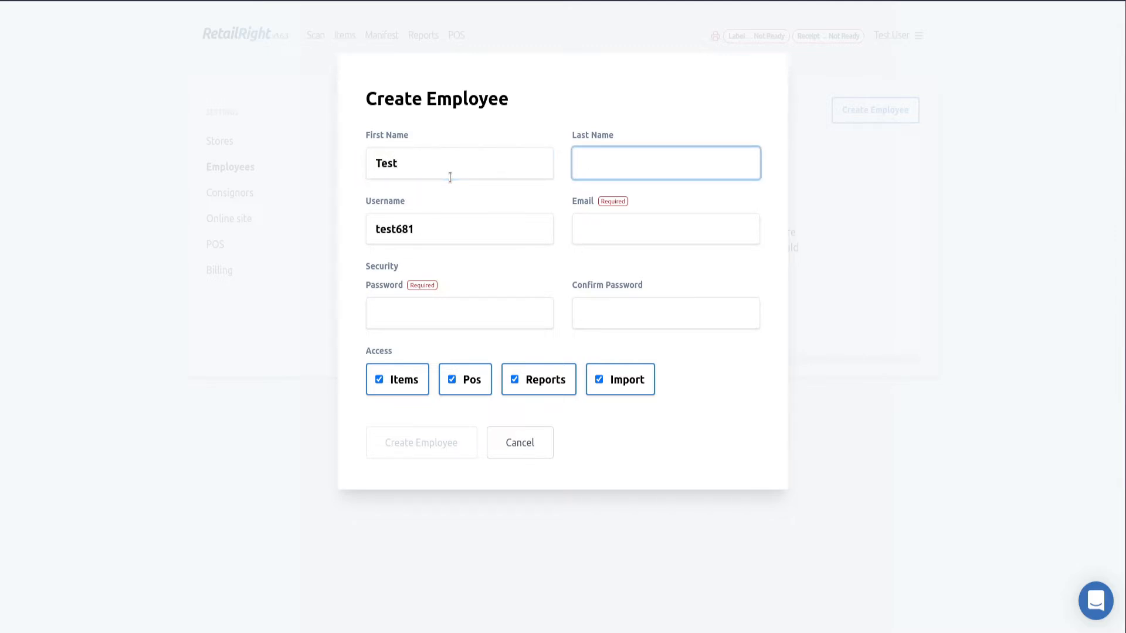
pyautogui.write('User2')
# Enter the employee's e-mail address, then set and confirm their password
pyautogui.click(512, 230)
pyautogui.click(651, 228)
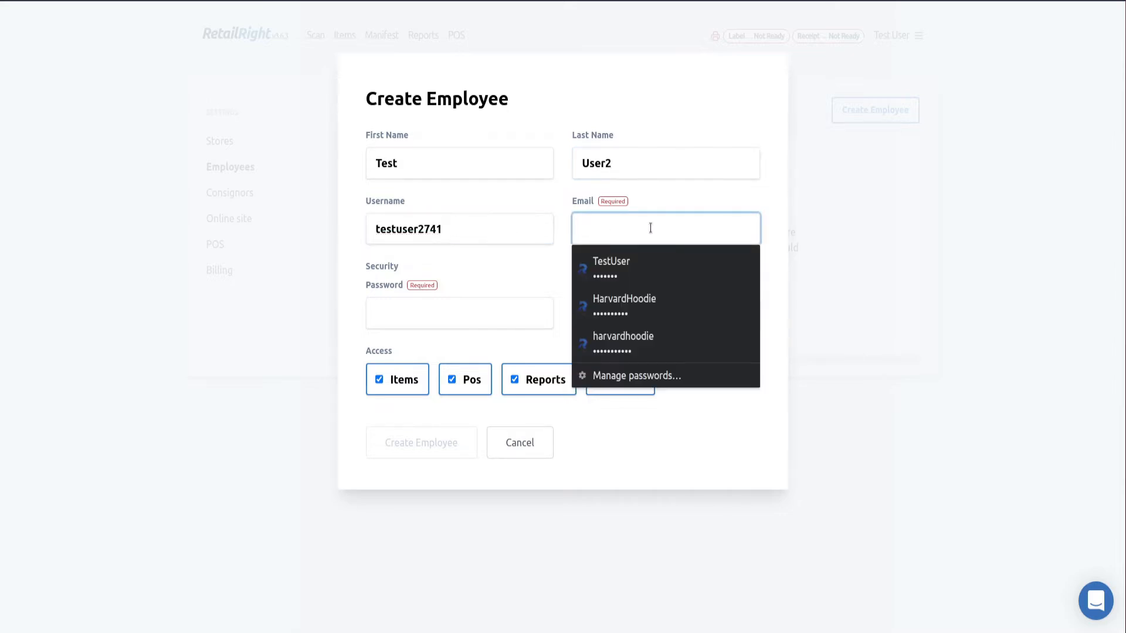
pyautogui.write('test@')
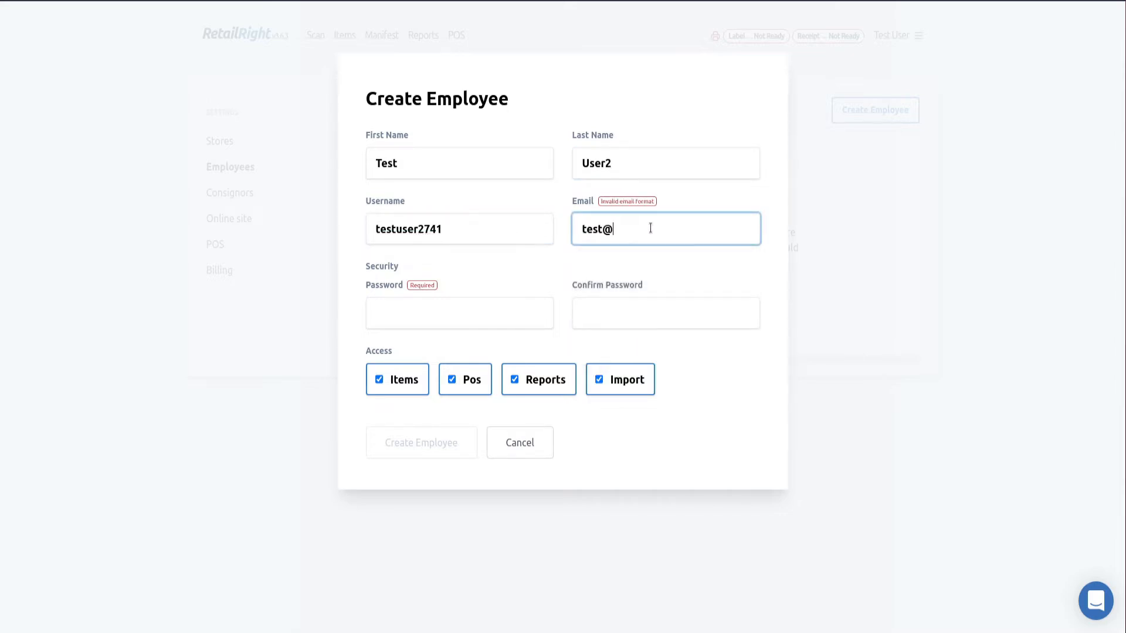
pyautogui.write('test.com')
pyautogui.press('Tab')
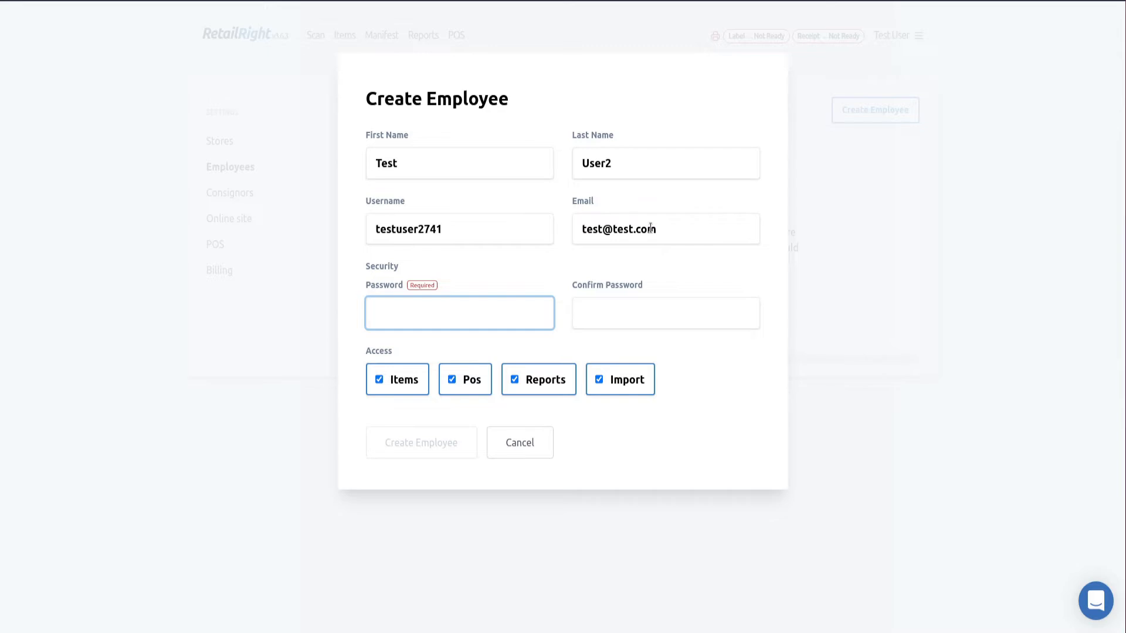
pyautogui.write('********')
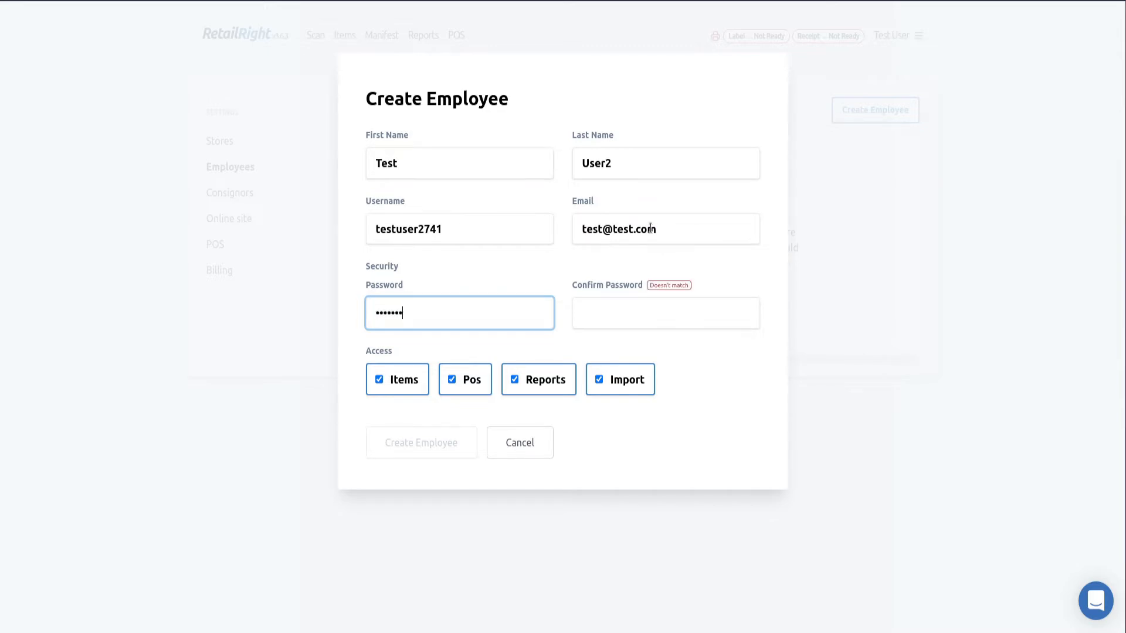
pyautogui.press('Tab')
pyautogui.write('*******')
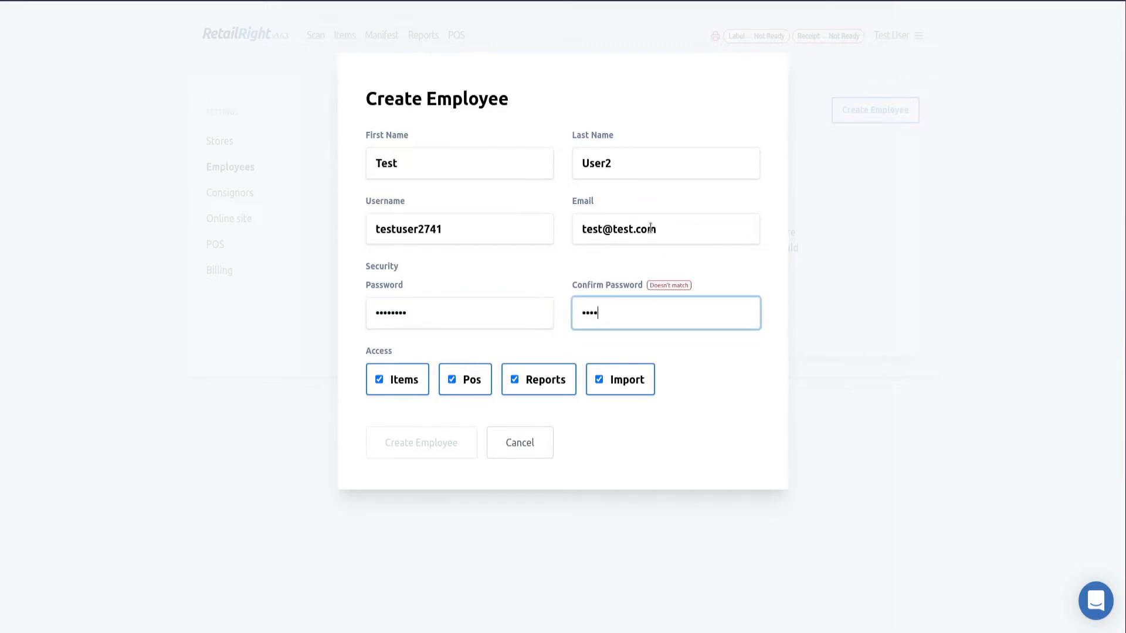
pyautogui.write('*')
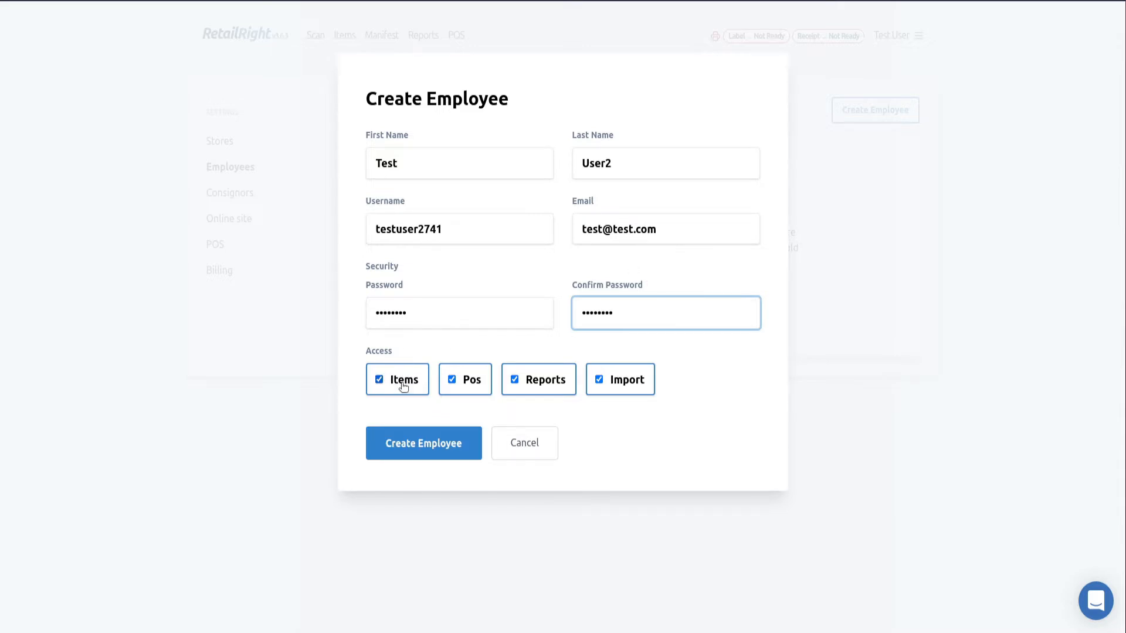
# Keep Items, Pos, Reports and Import access ticked and create the employee
pyautogui.click(468, 386)
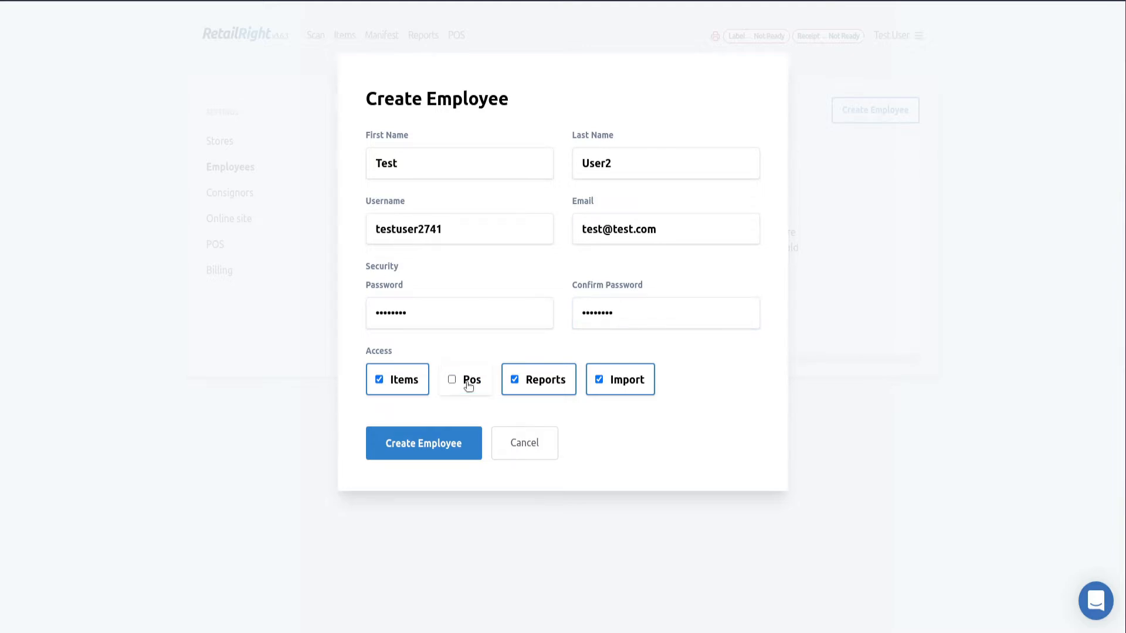
pyautogui.click(469, 386)
pyautogui.click(539, 381)
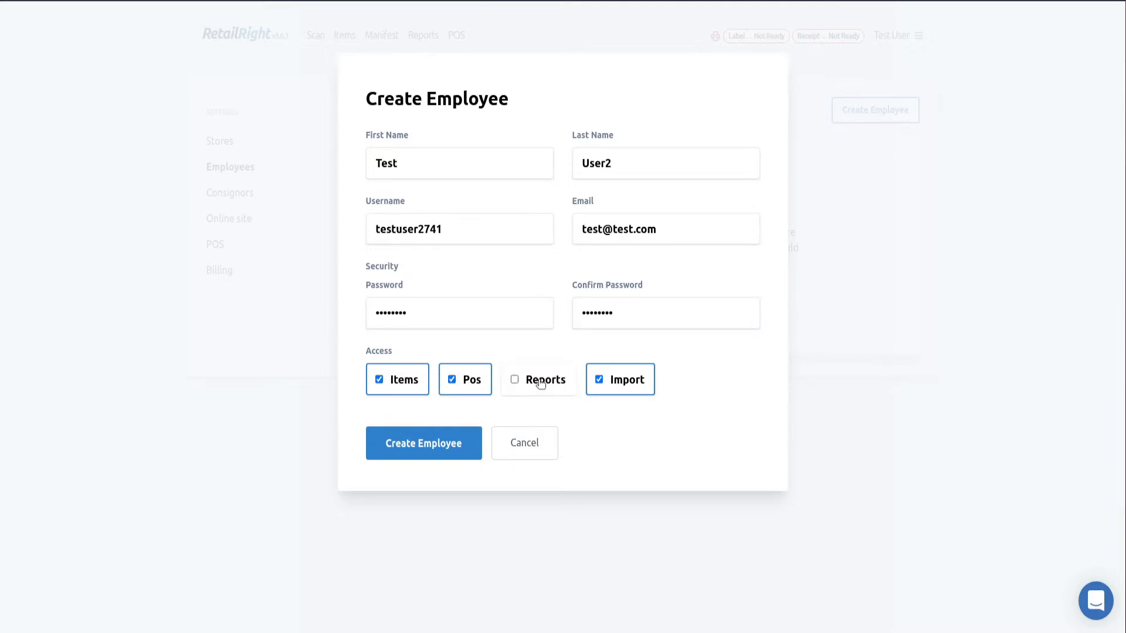
pyautogui.click(553, 381)
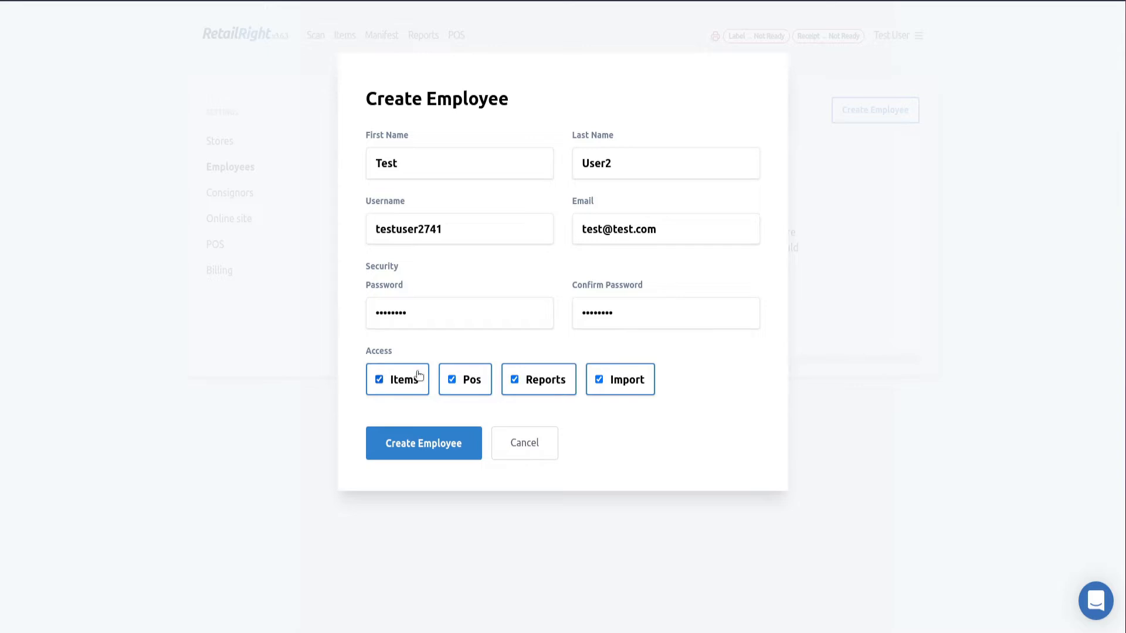
pyautogui.click(420, 447)
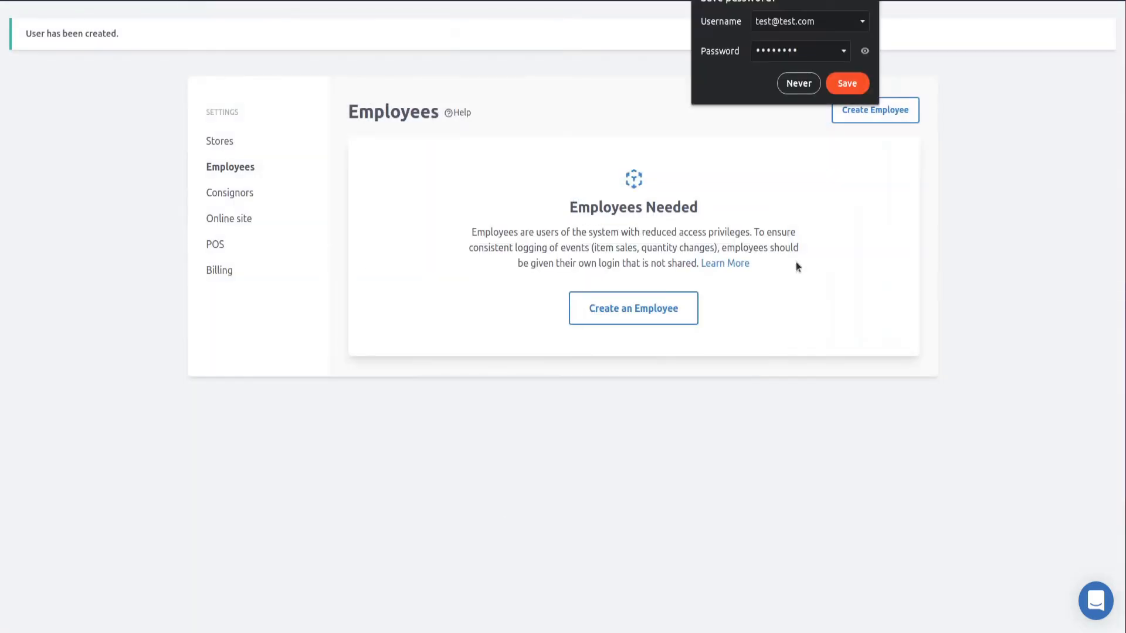
# Dismiss the save-password prompt and save the new employee as disabled
pyautogui.click(847, 82)
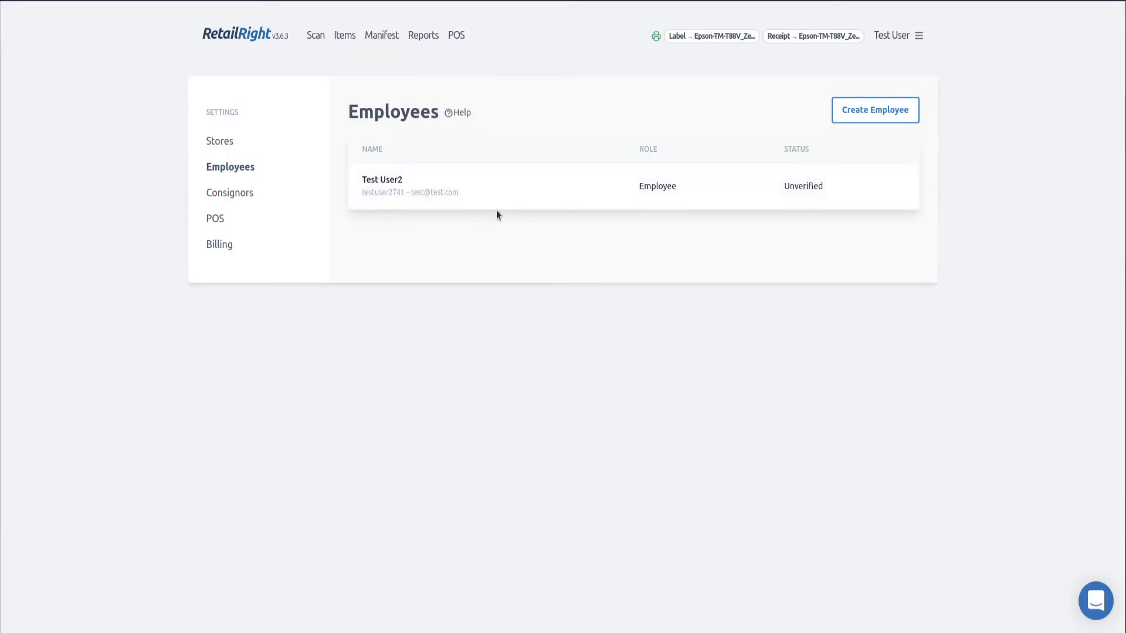
pyautogui.click(540, 197)
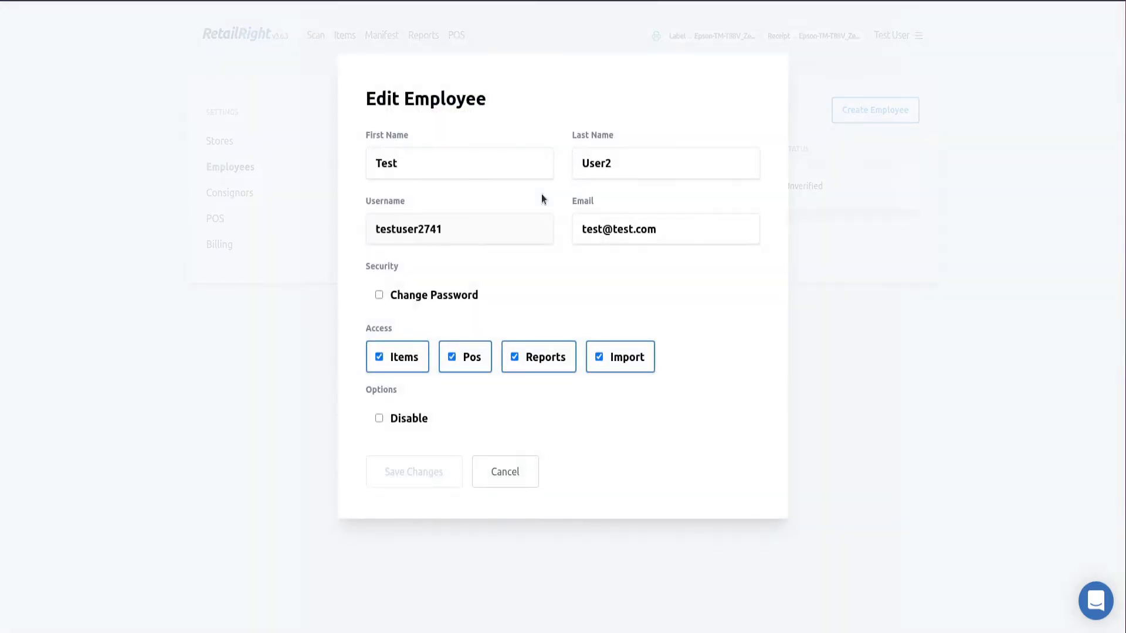
pyautogui.click(415, 420)
pyautogui.click(426, 469)
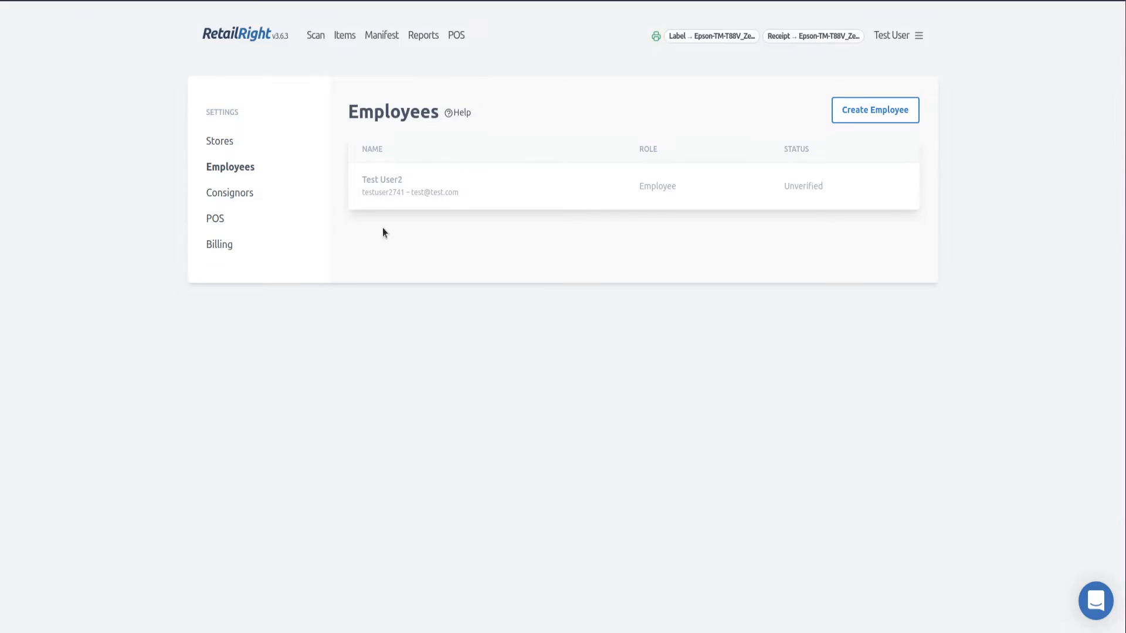
# Re-enable the employee's account and save the change
pyautogui.click(424, 199)
pyautogui.click(437, 427)
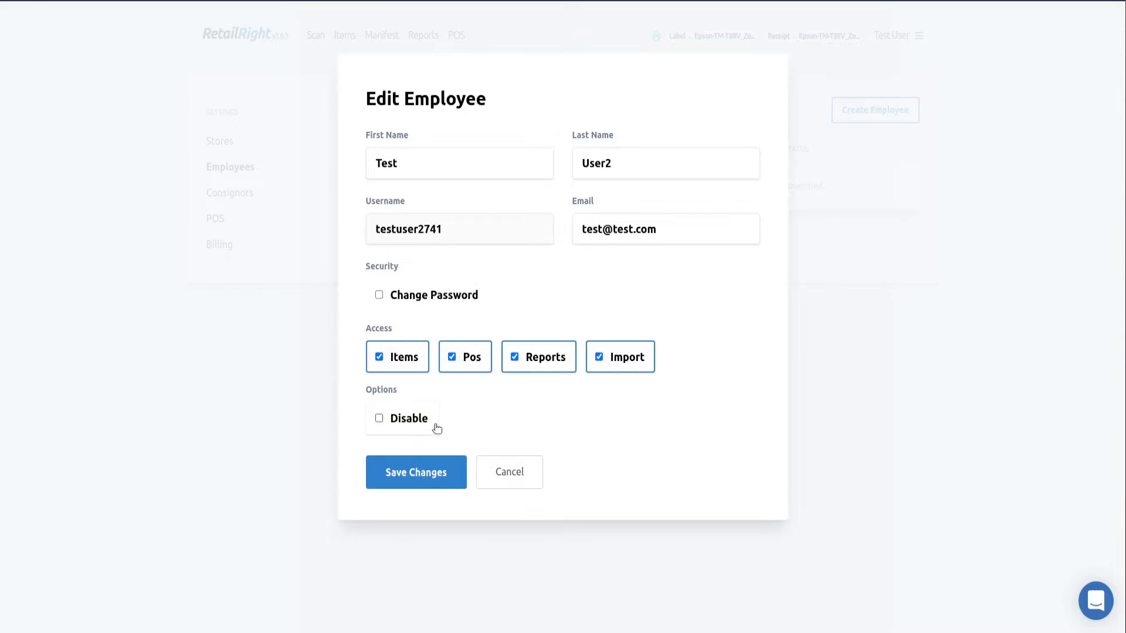
pyautogui.click(439, 470)
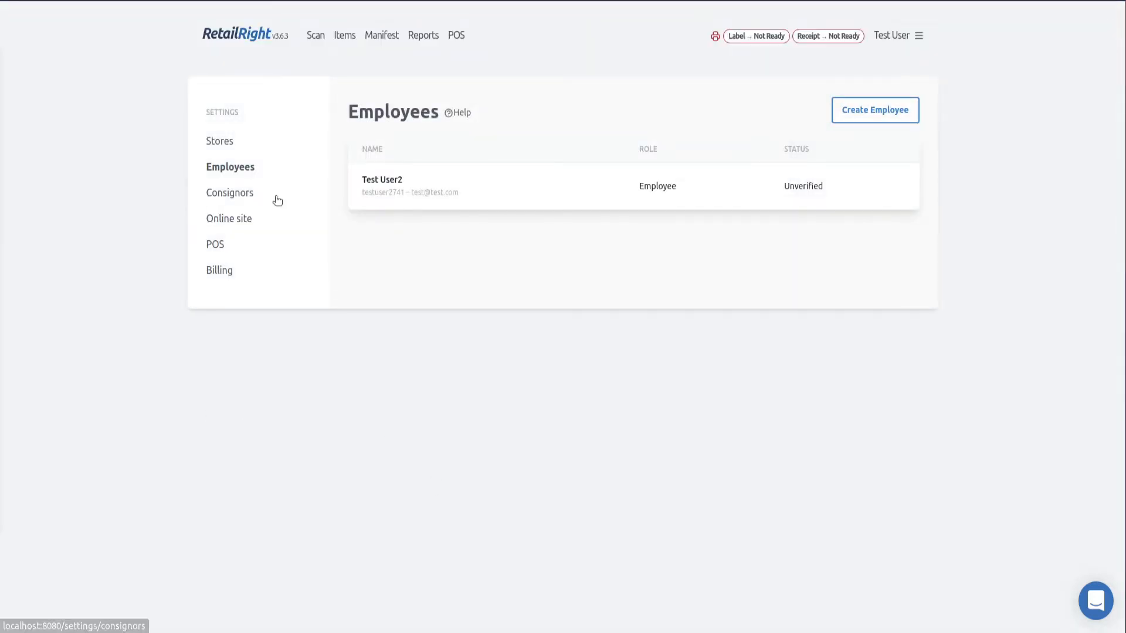
# Look over the Consignors and Online Site settings, then open POS settings
pyautogui.click(248, 195)
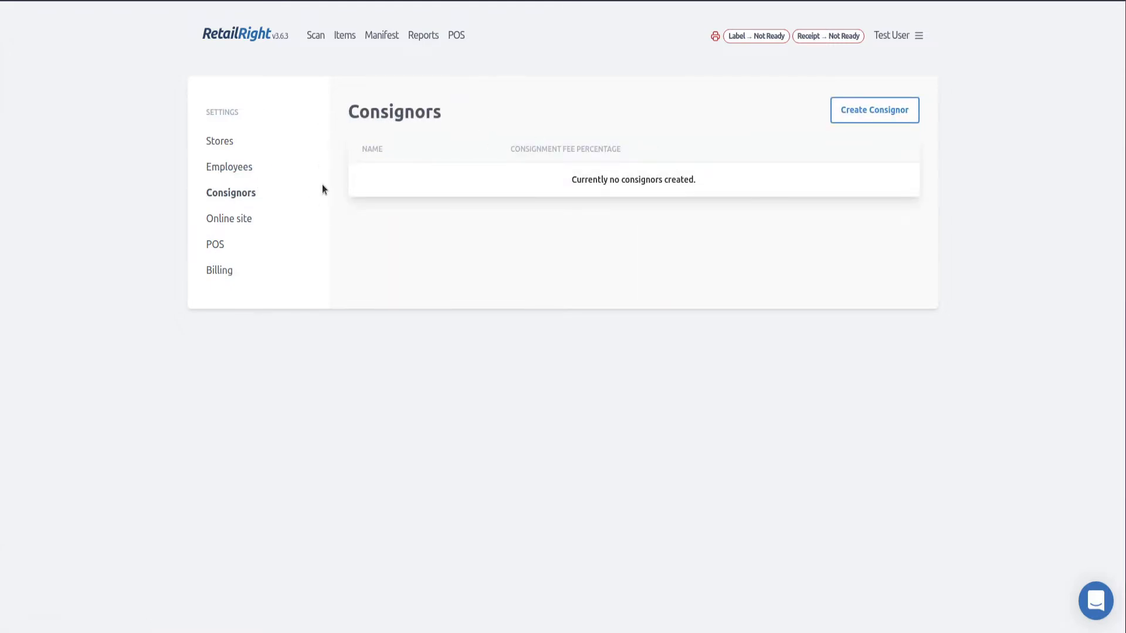
pyautogui.click(233, 225)
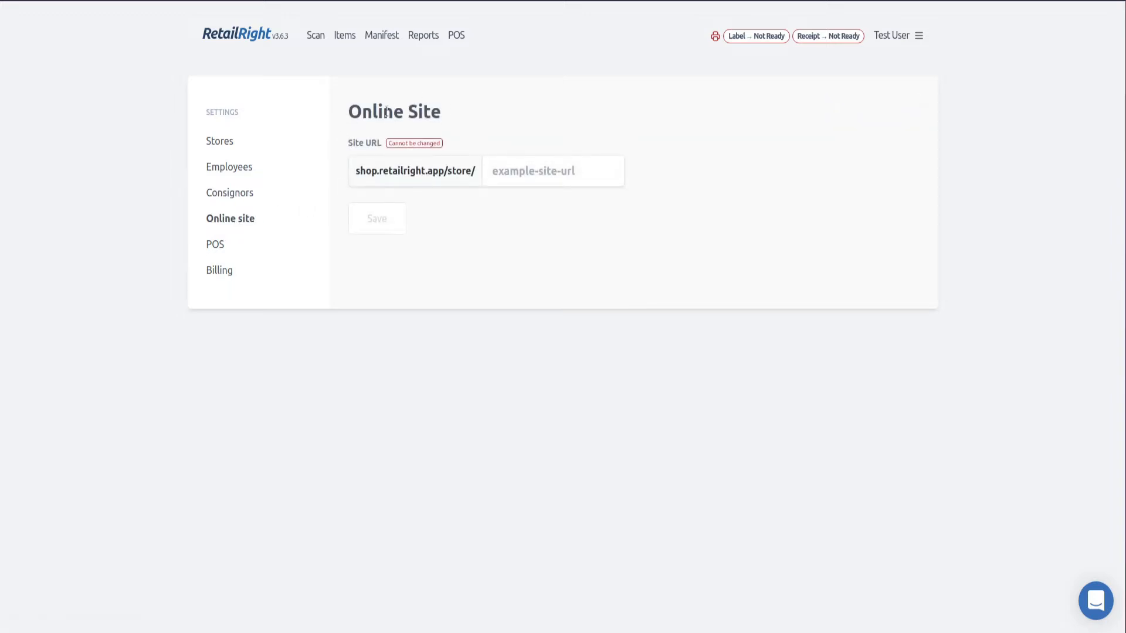
pyautogui.click(214, 246)
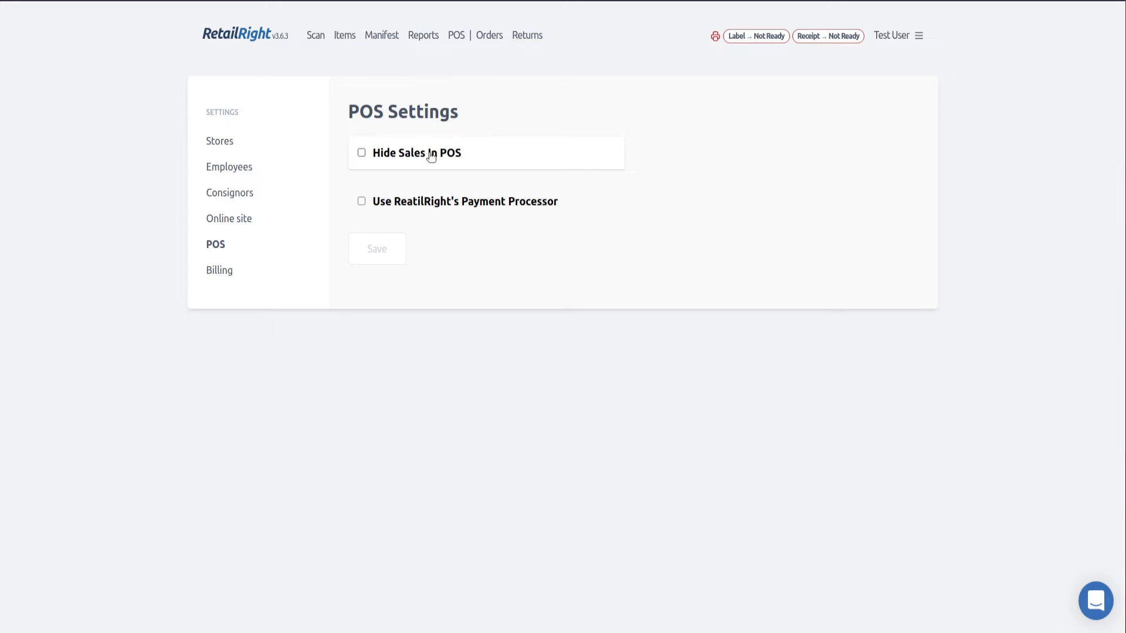
# Enable Hide Sales In POS and RetailRight's payment processor with the pasted merchant ID, and save
pyautogui.click(396, 158)
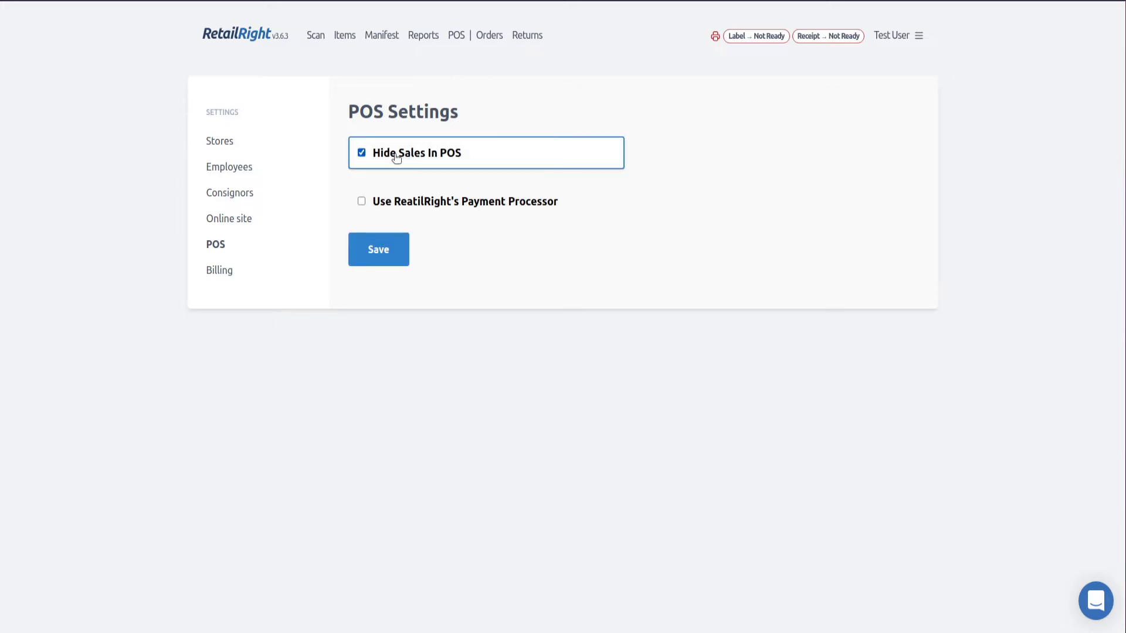
pyautogui.click(396, 249)
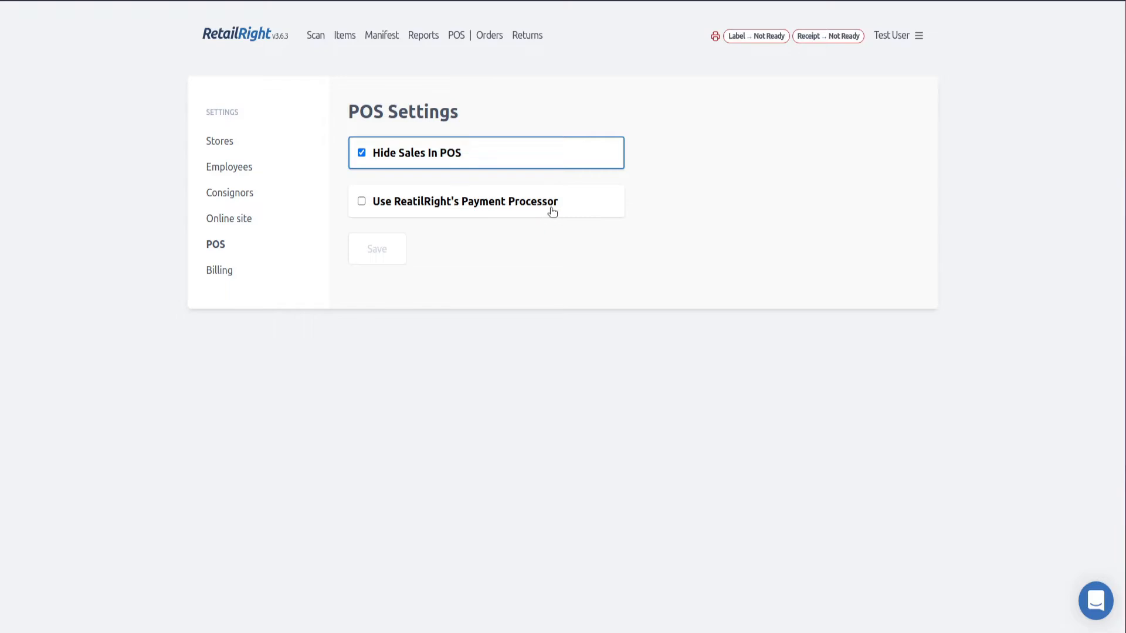
pyautogui.click(480, 205)
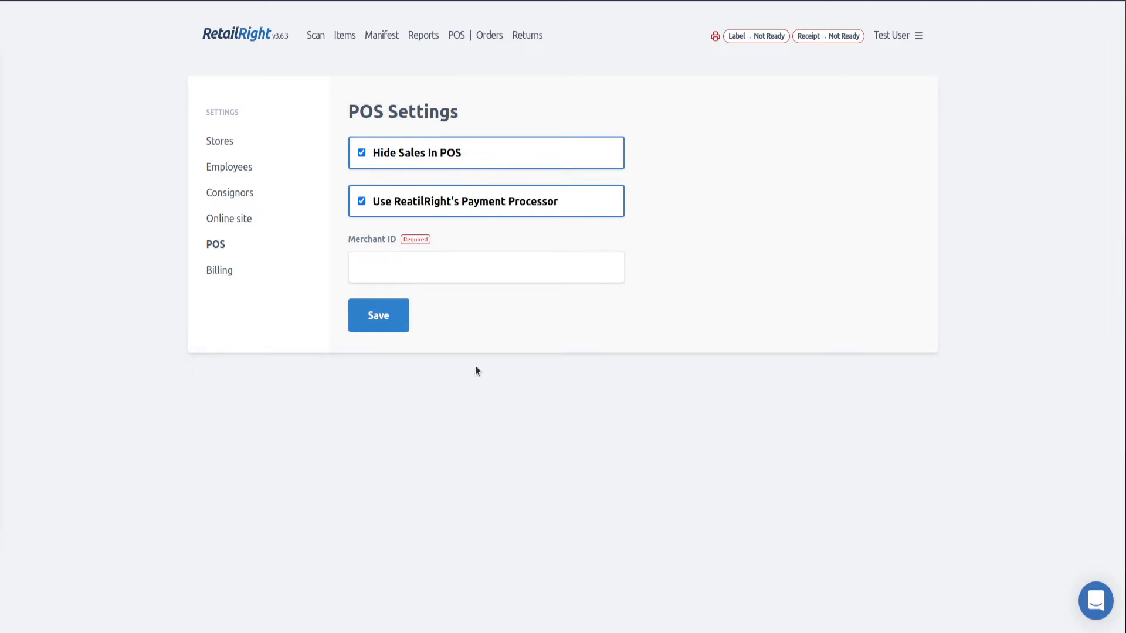
pyautogui.click(488, 264)
pyautogui.hotkey('ctrl', 'v')
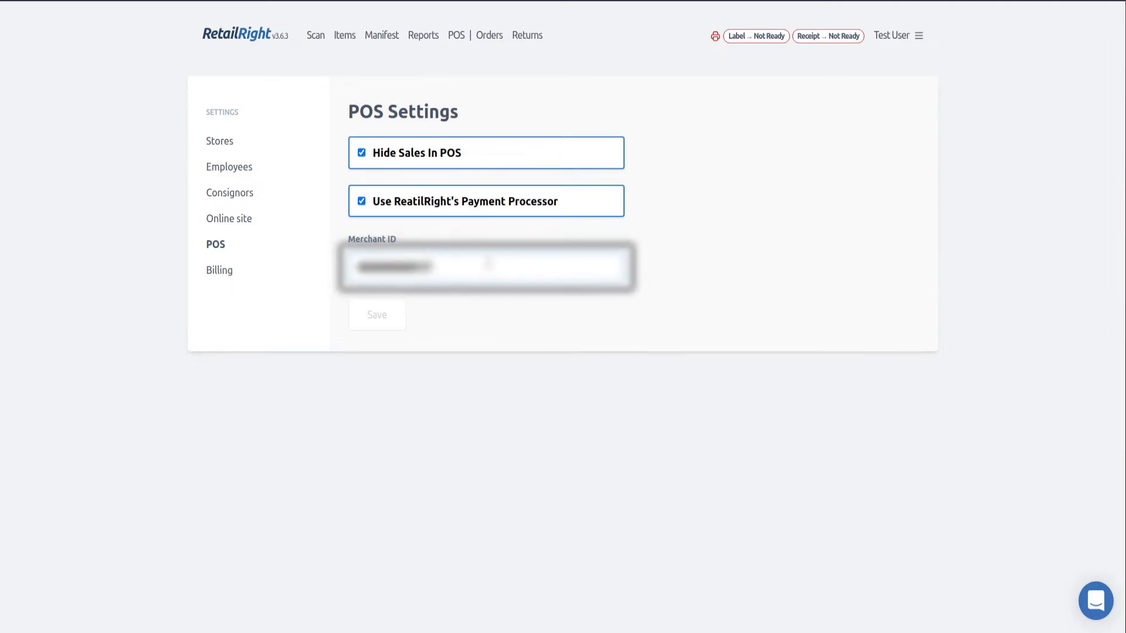
pyautogui.click(488, 321)
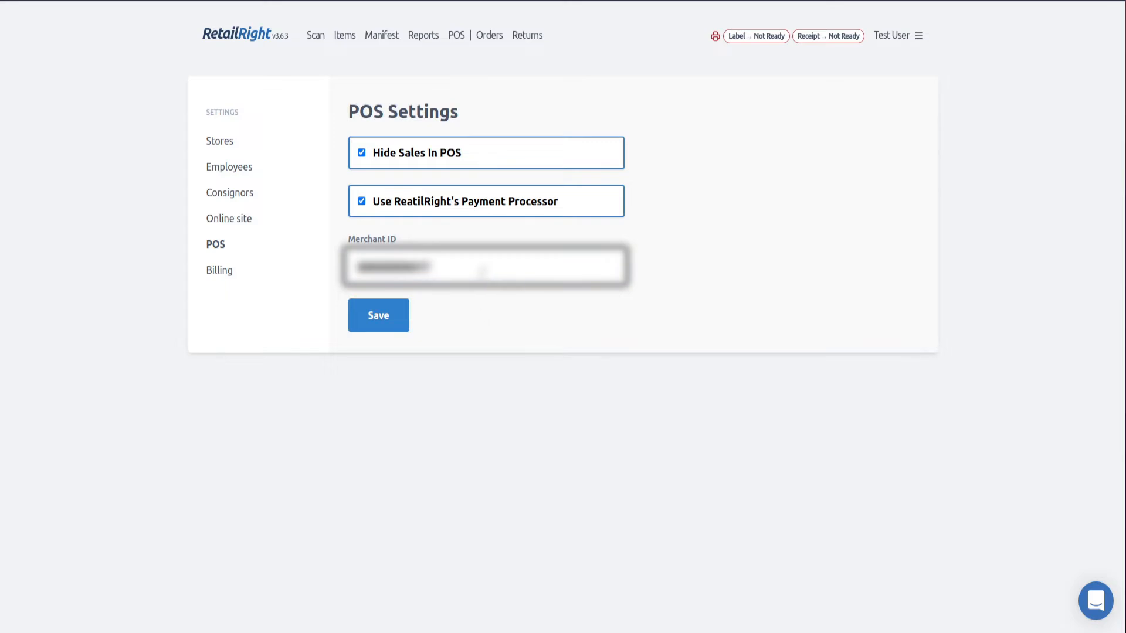
pyautogui.click(384, 316)
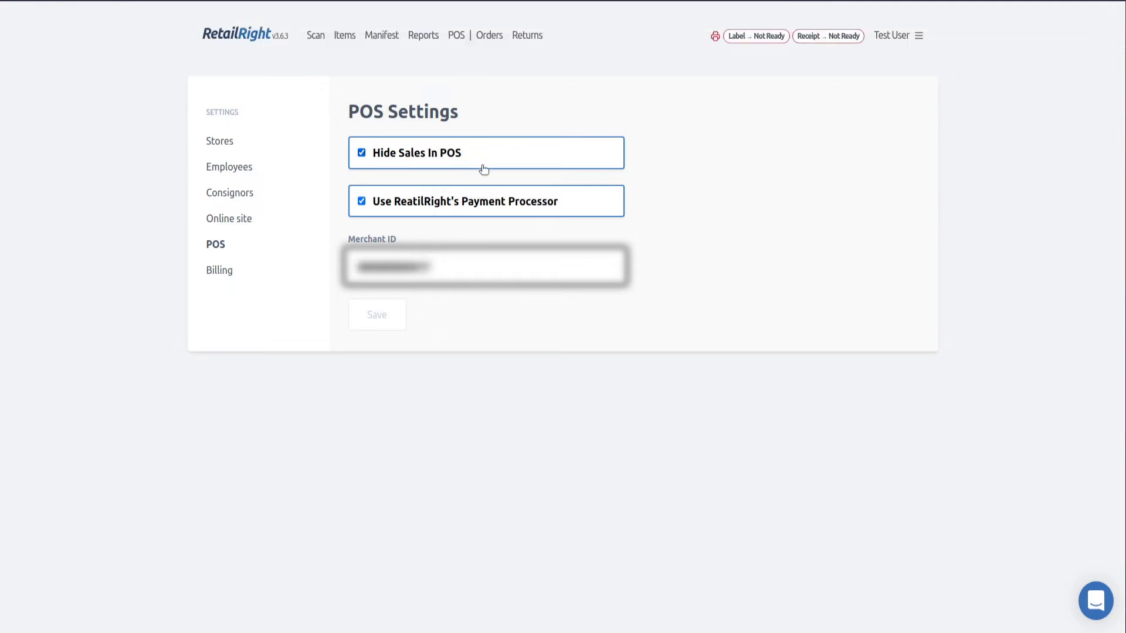
# Turn Hide Sales In POS back off, save, and go to Billing settings
pyautogui.click(410, 153)
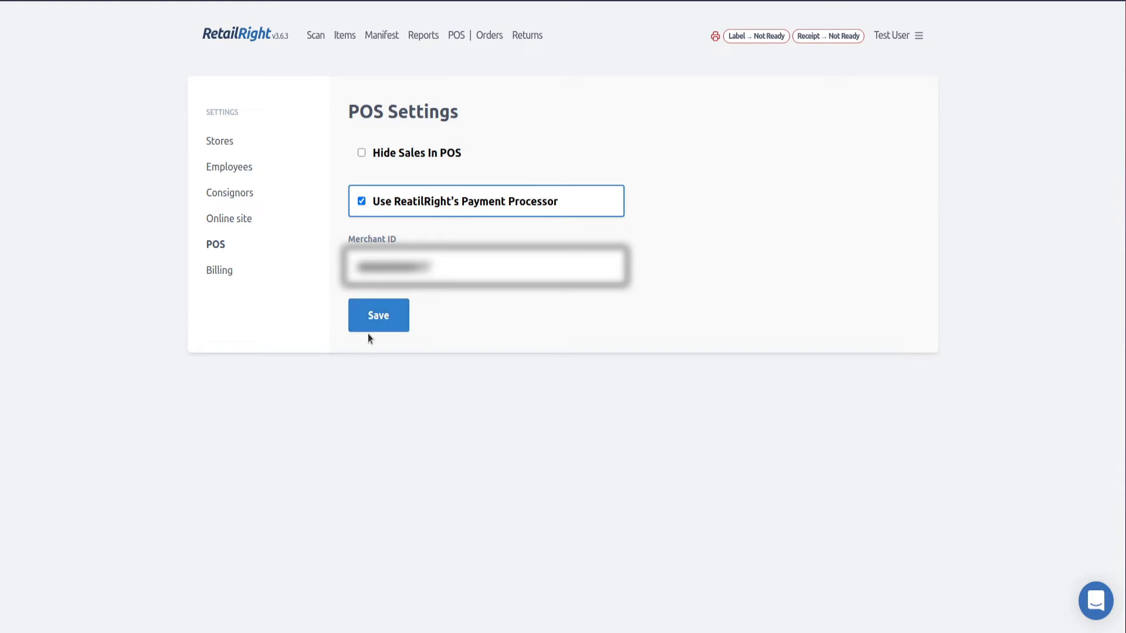
pyautogui.click(375, 315)
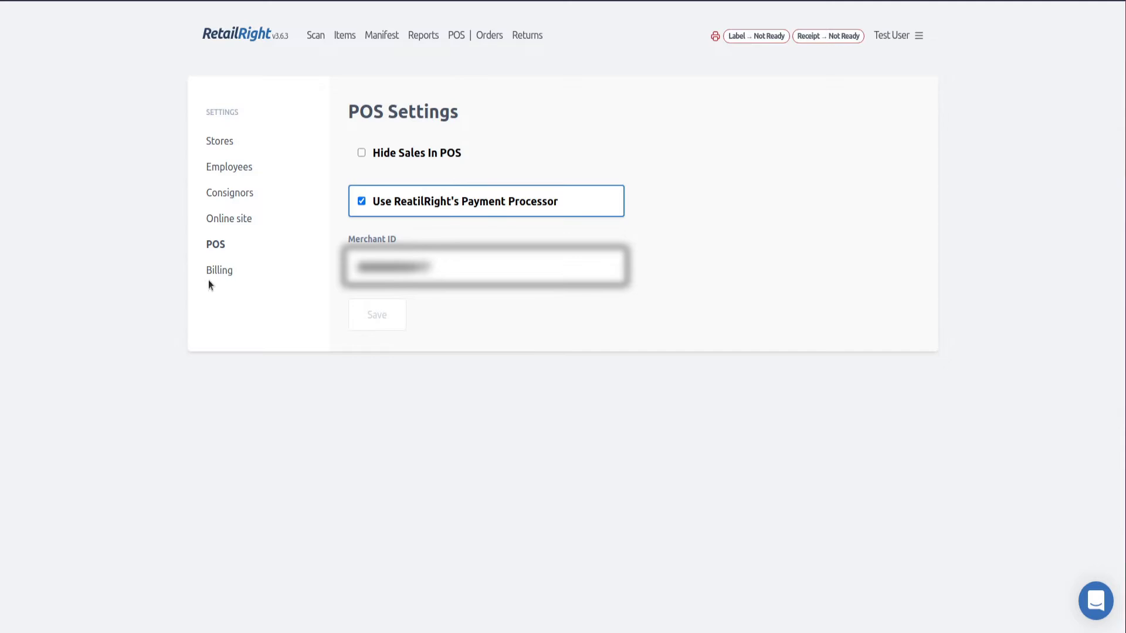
pyautogui.click(224, 274)
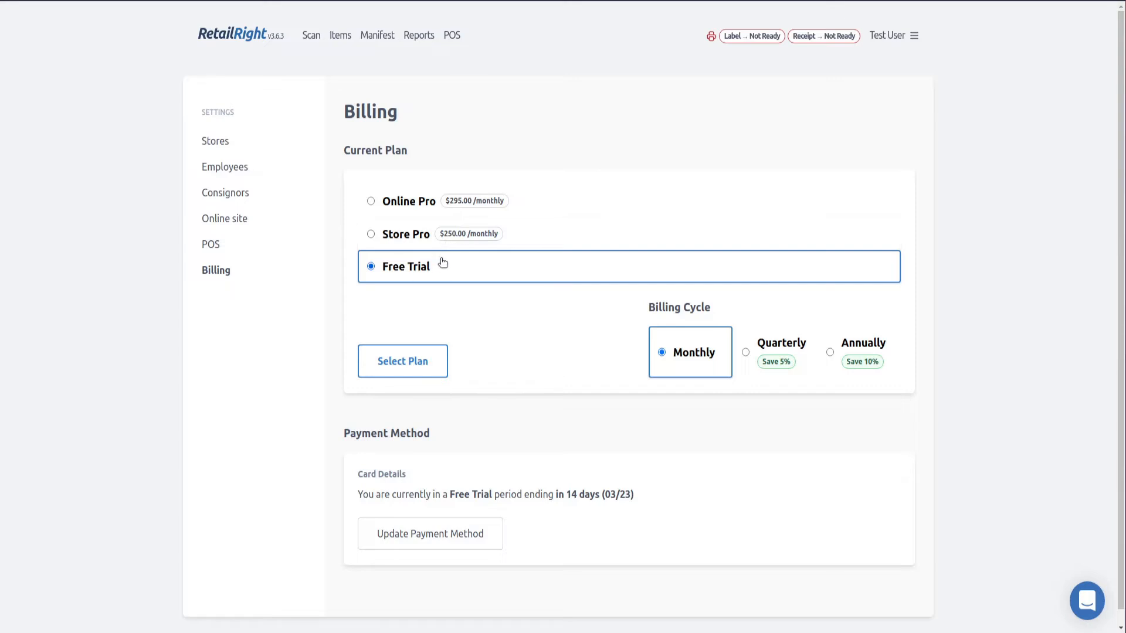
# Select the Store Pro plan, then cancel the Update Payment Method dialog without card details
pyautogui.scroll(-1, 253, 314)
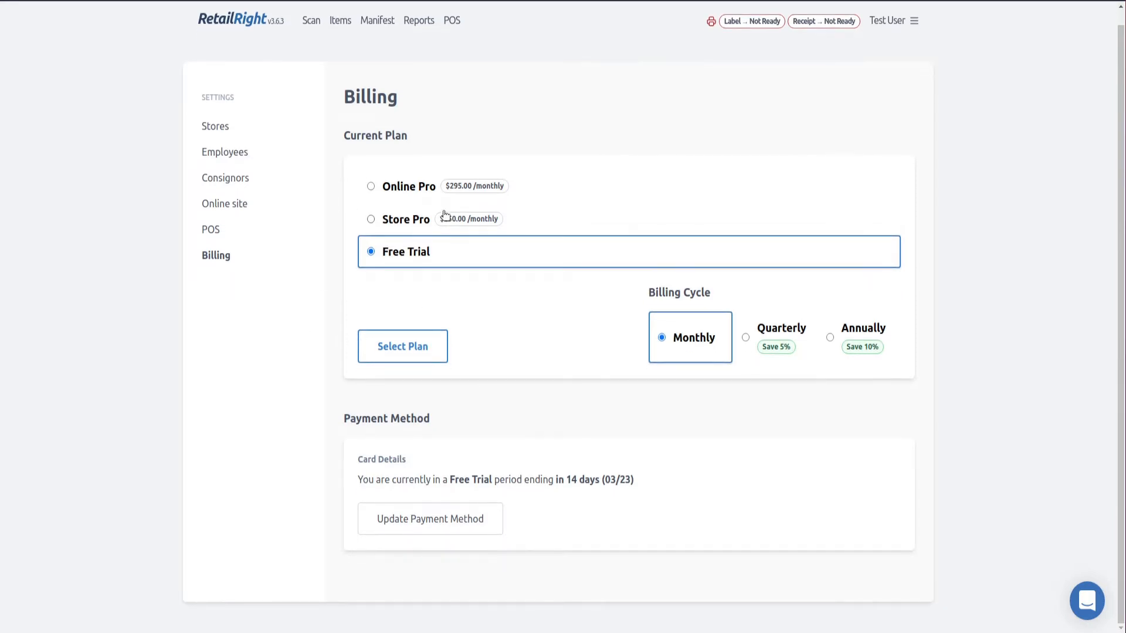
pyautogui.click(435, 221)
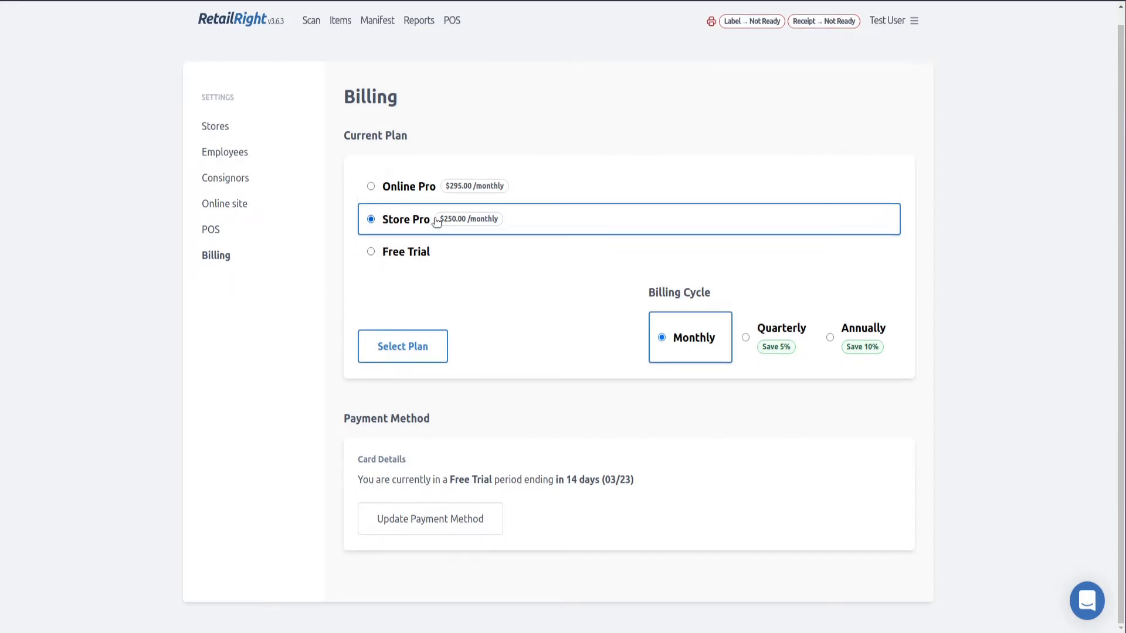
pyautogui.click(413, 345)
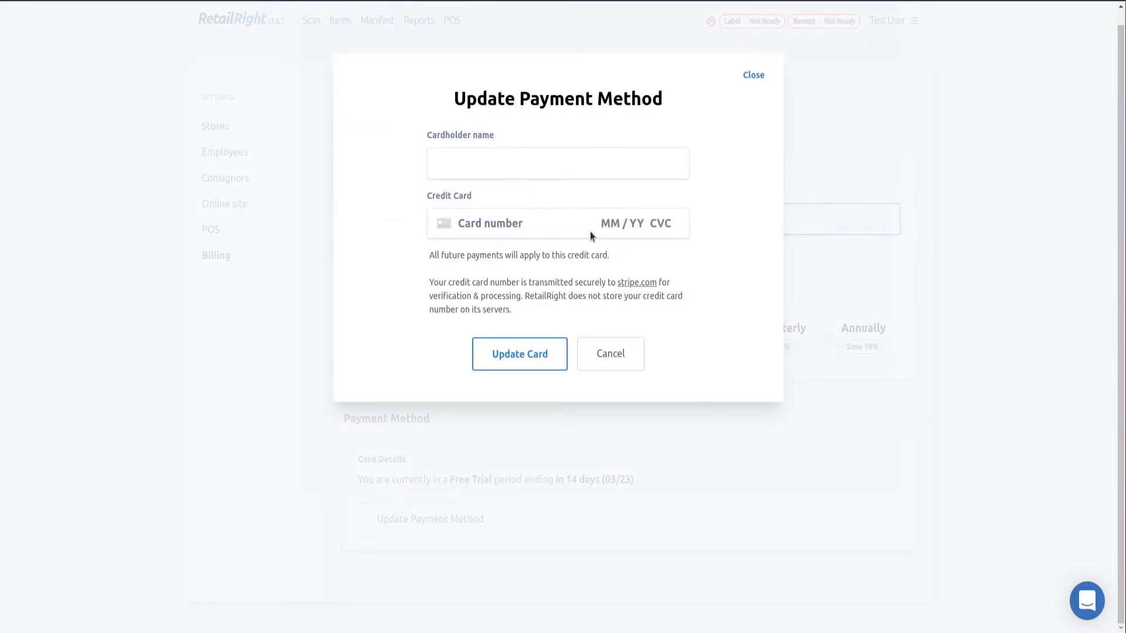
pyautogui.moveTo(435, 279); pyautogui.dragTo(654, 297)
pyautogui.click(570, 320)
pyautogui.click(614, 357)
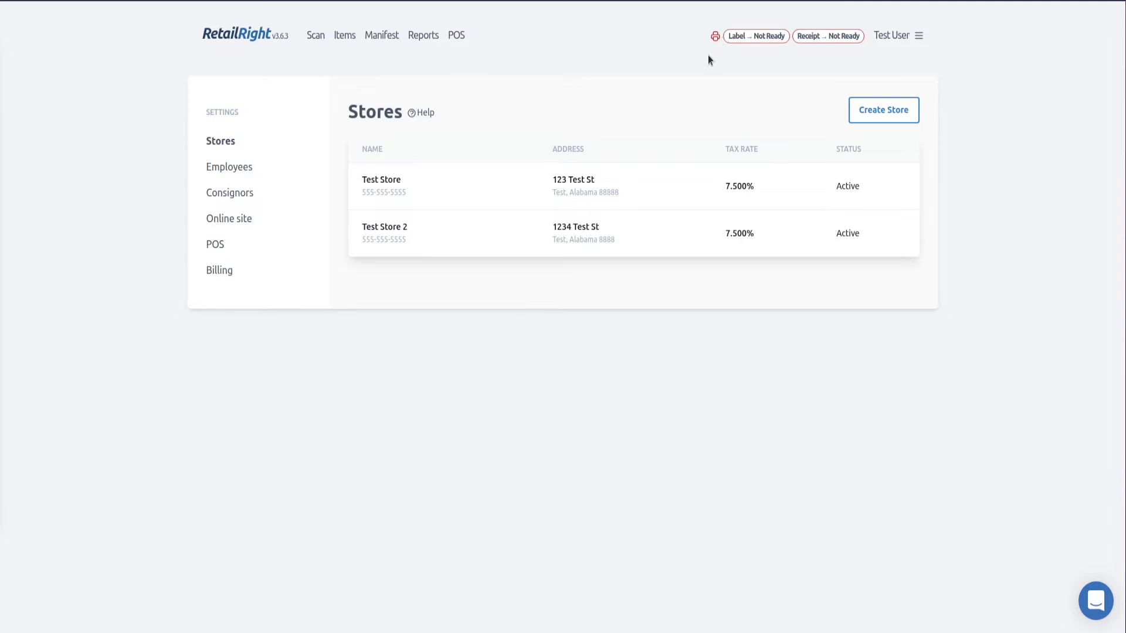
# Open the Printer Setup Guide from the Label printer badge in a new tab and switch to it
pyautogui.click(758, 40)
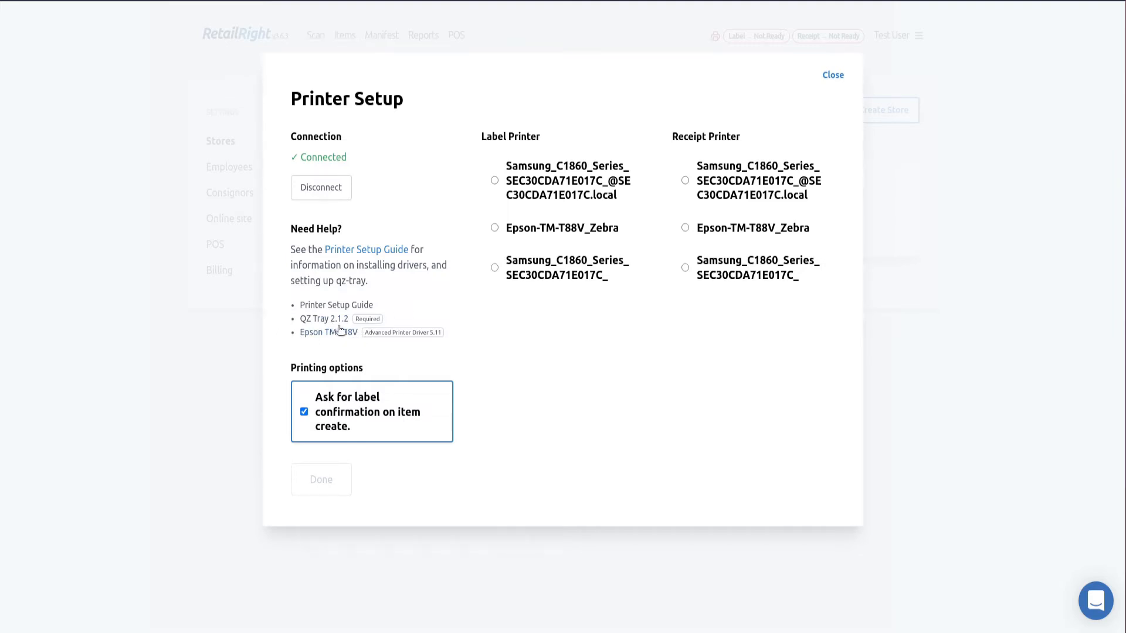
pyautogui.rightClick(366, 250)
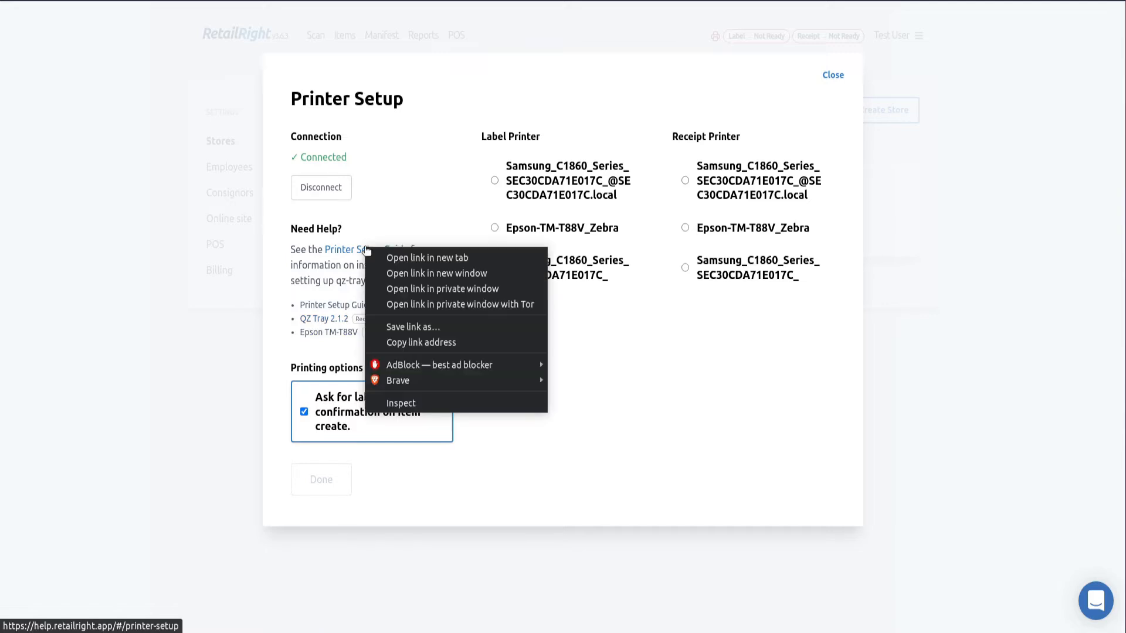
pyautogui.click(411, 260)
pyautogui.hotkey('ctrl', 'Tab')
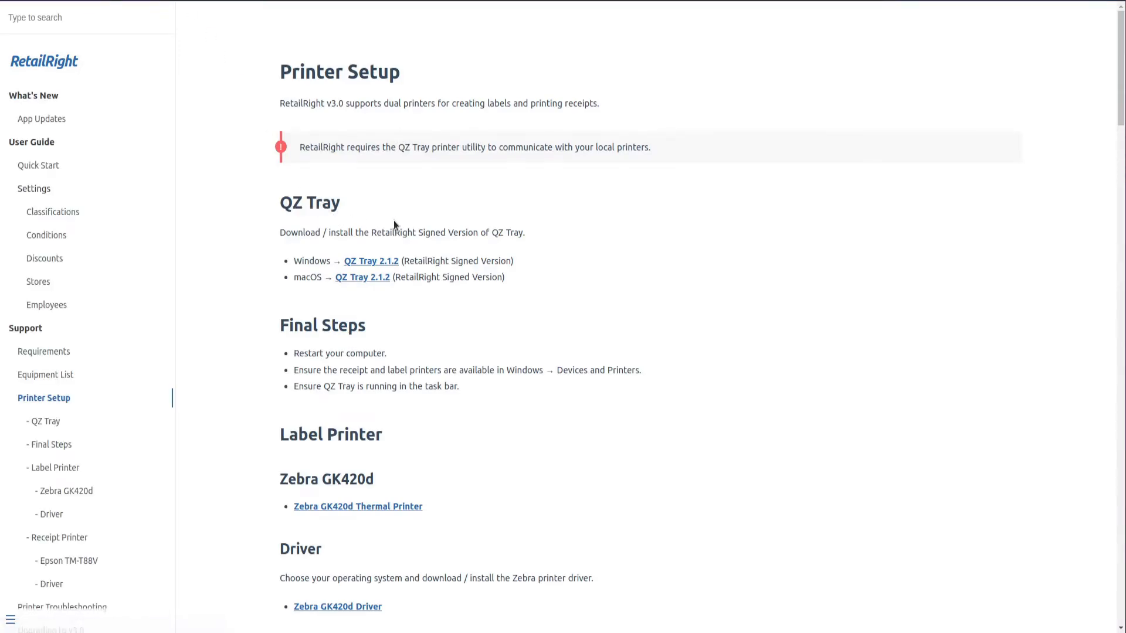
# Scroll through the help page's Epson TM-T88V receipt printer driver install steps
pyautogui.scroll(-1, 392, 220)
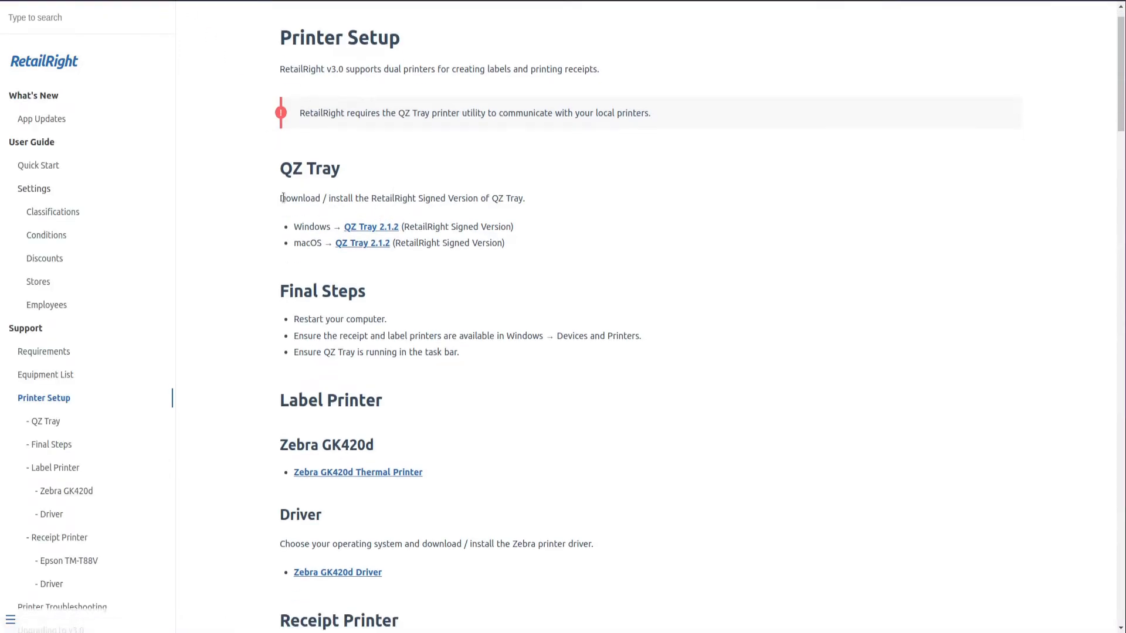
pyautogui.scroll(-2, 468, 215)
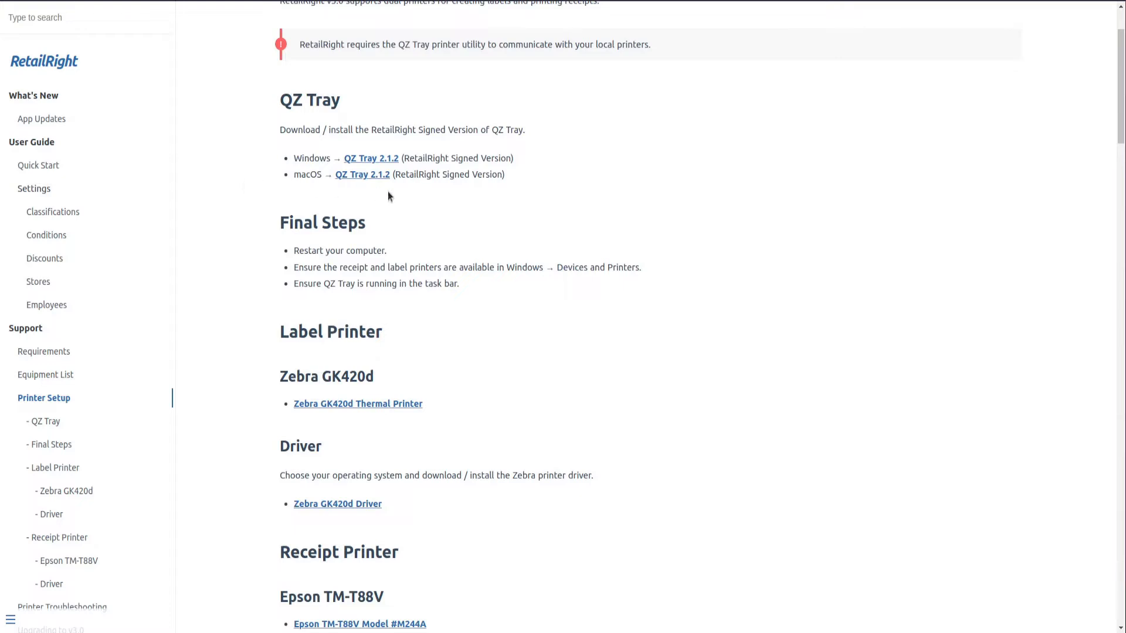
pyautogui.scroll(-3, 389, 191)
pyautogui.scroll(-3, 388, 191)
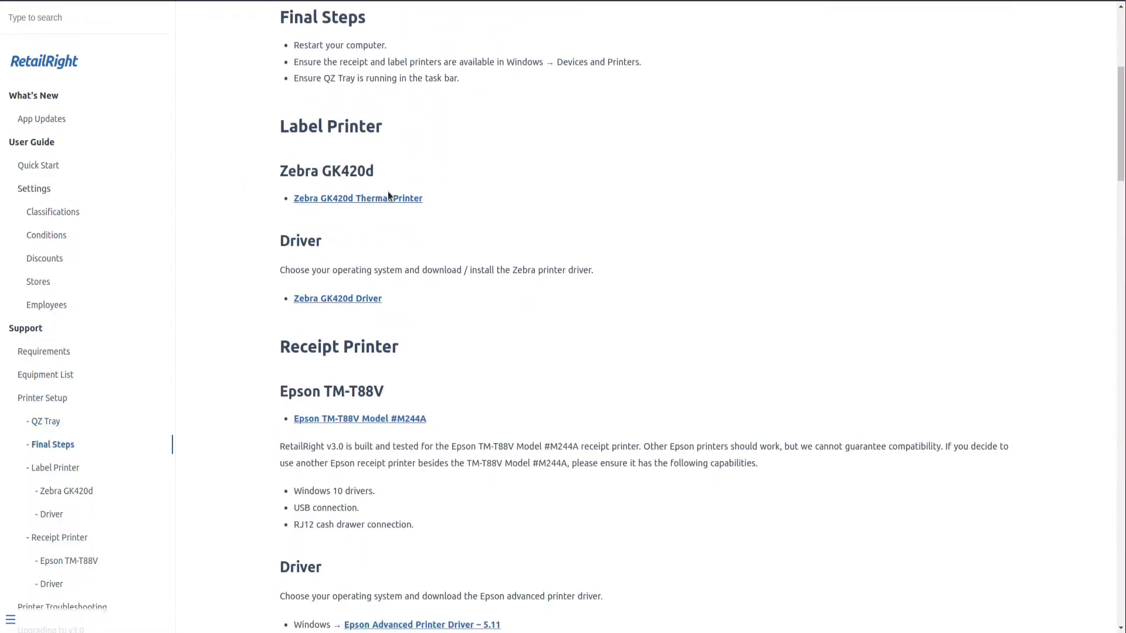
pyautogui.scroll(-3, 371, 191)
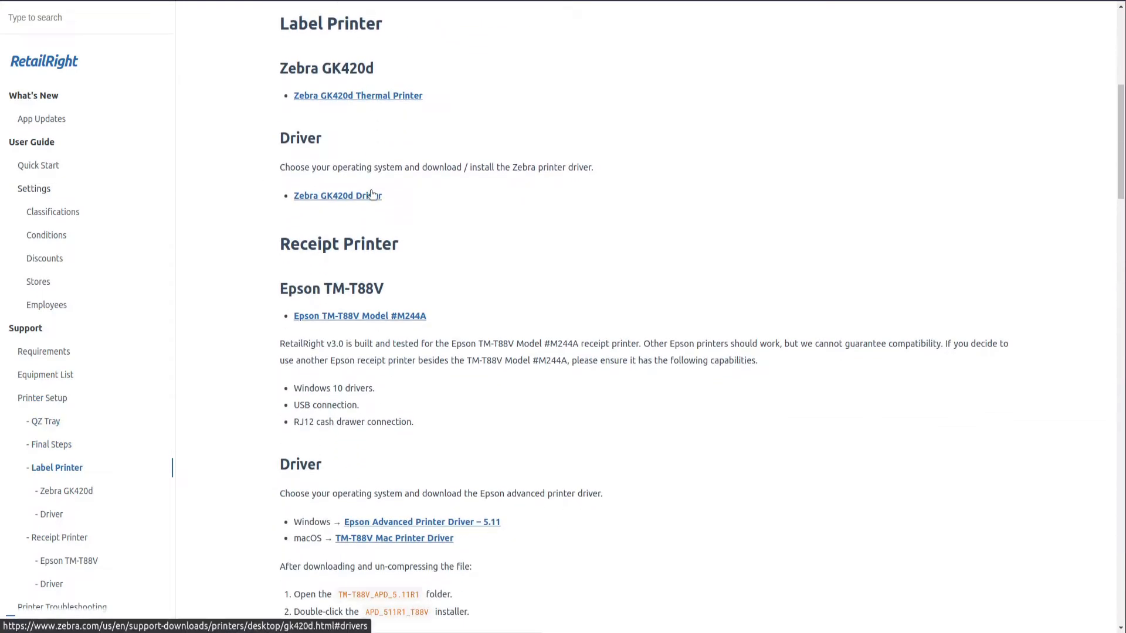
pyautogui.scroll(-1, 371, 194)
pyautogui.scroll(3, 358, 286)
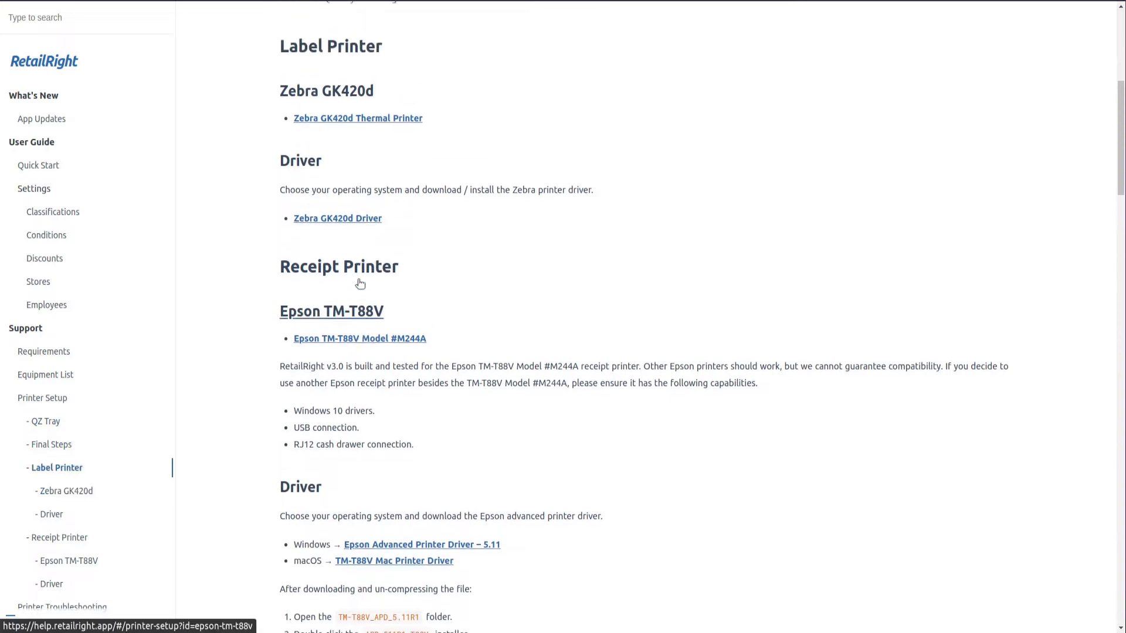
pyautogui.scroll(-9, 349, 268)
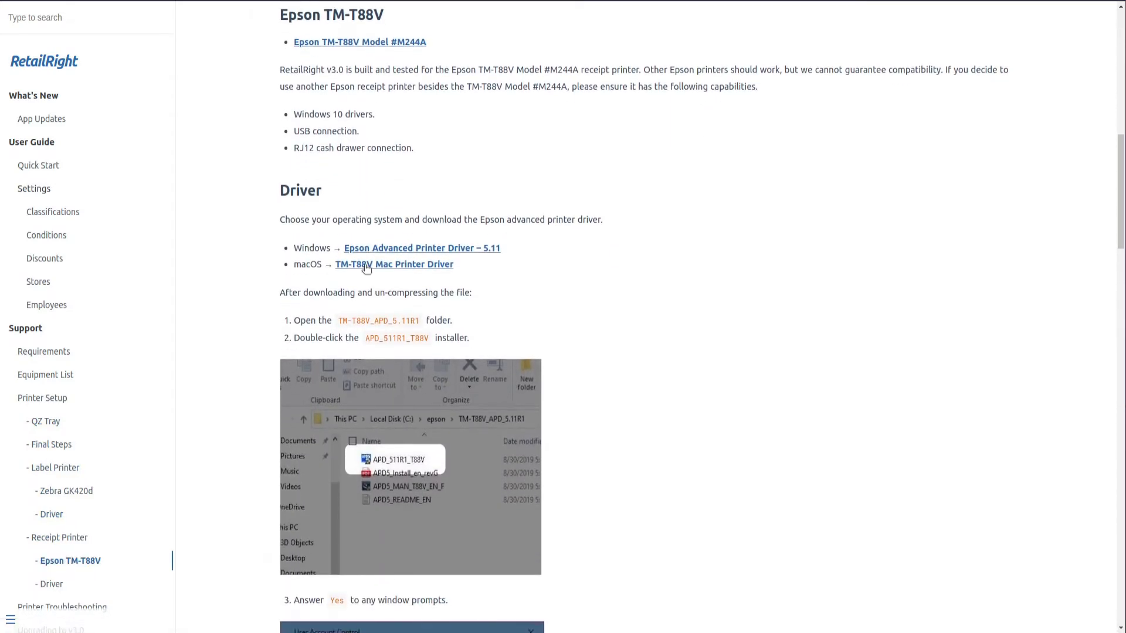
pyautogui.scroll(-5, 364, 265)
pyautogui.scroll(-15, 364, 264)
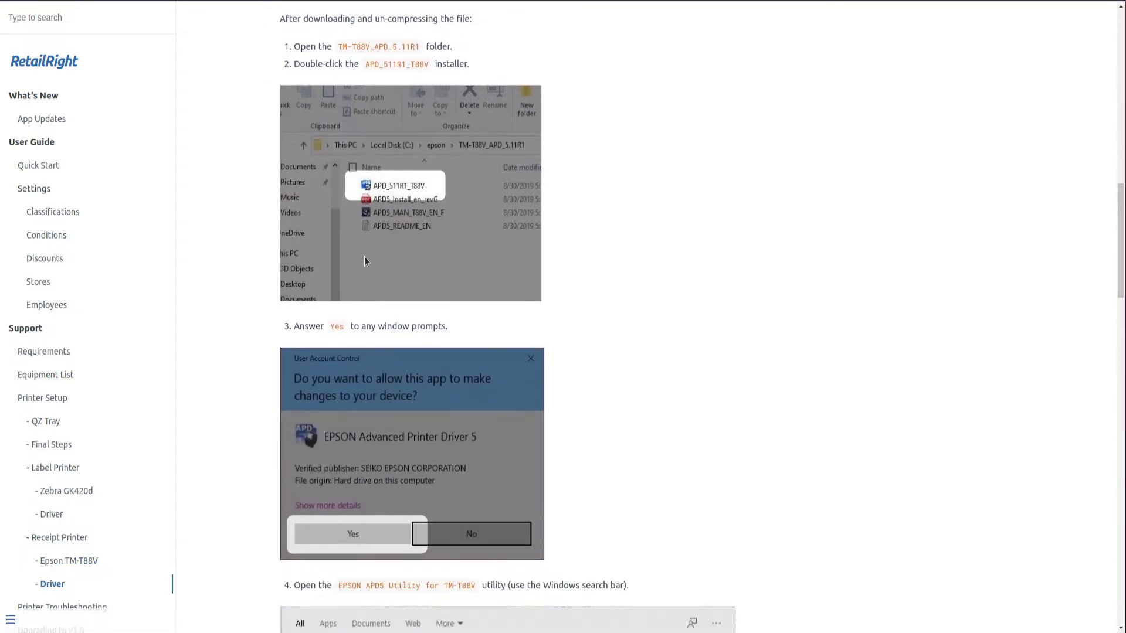
pyautogui.scroll(-15, 365, 258)
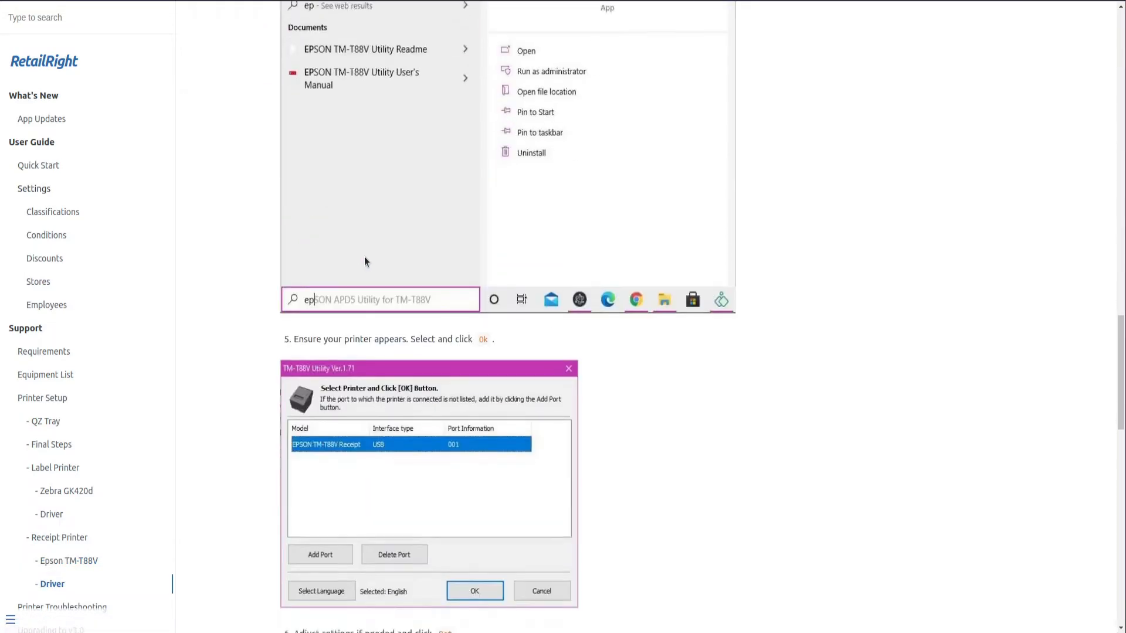
pyautogui.scroll(20, 373, 266)
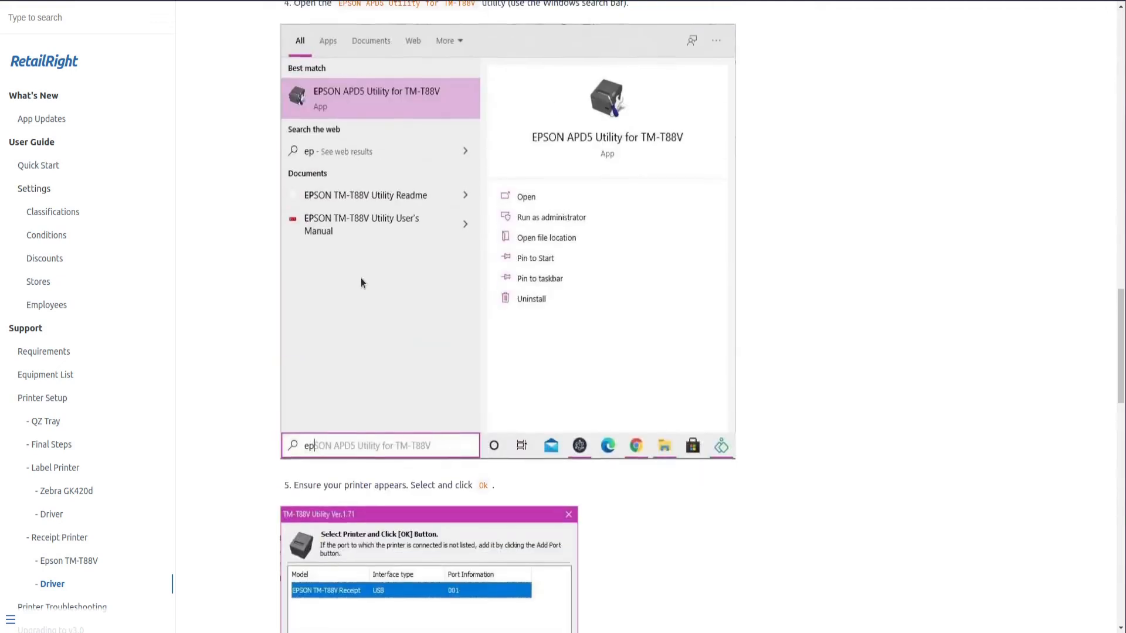
pyautogui.scroll(14, 435, 342)
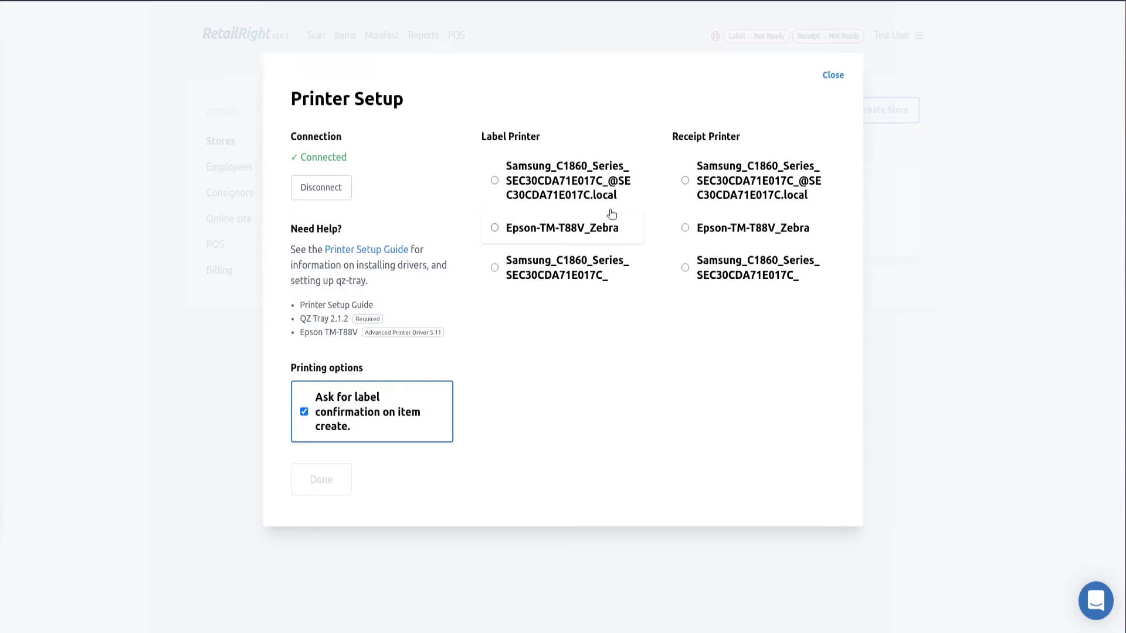
# Set Epson-TM-T88V_Zebra as both the label and receipt printer and finish printer setup
pyautogui.click(583, 235)
pyautogui.click(736, 235)
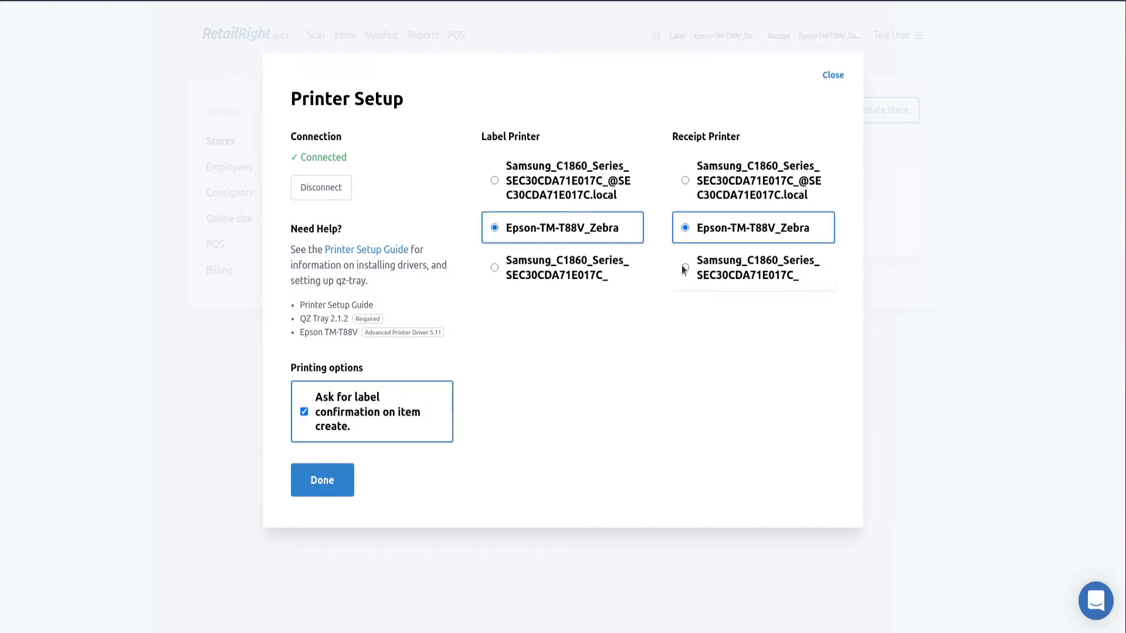
pyautogui.click(336, 483)
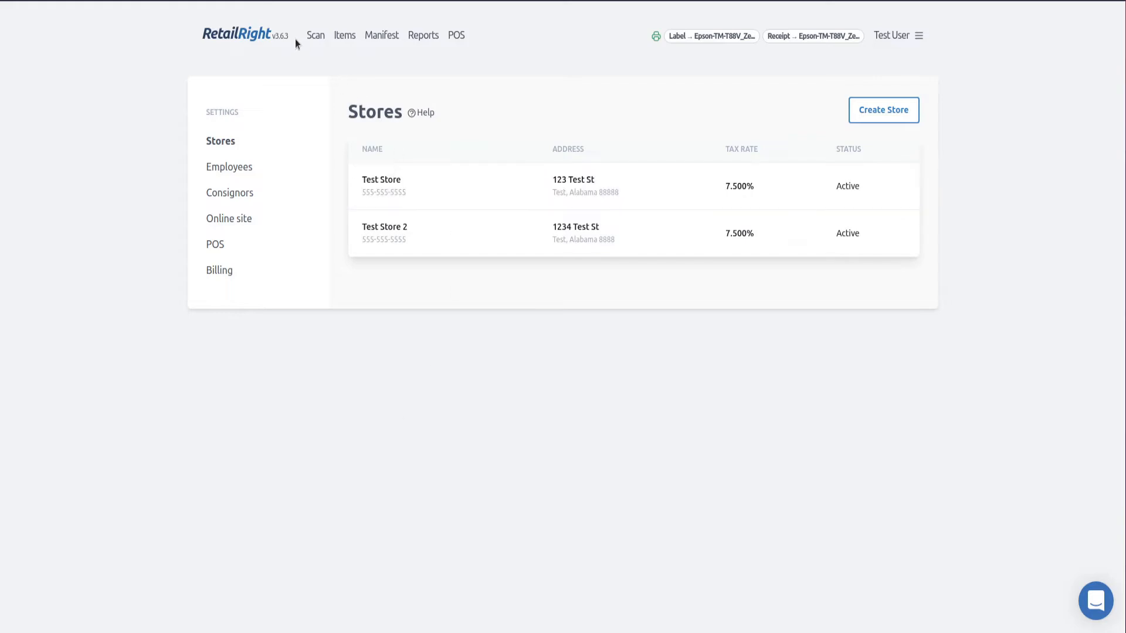
pyautogui.click(316, 35)
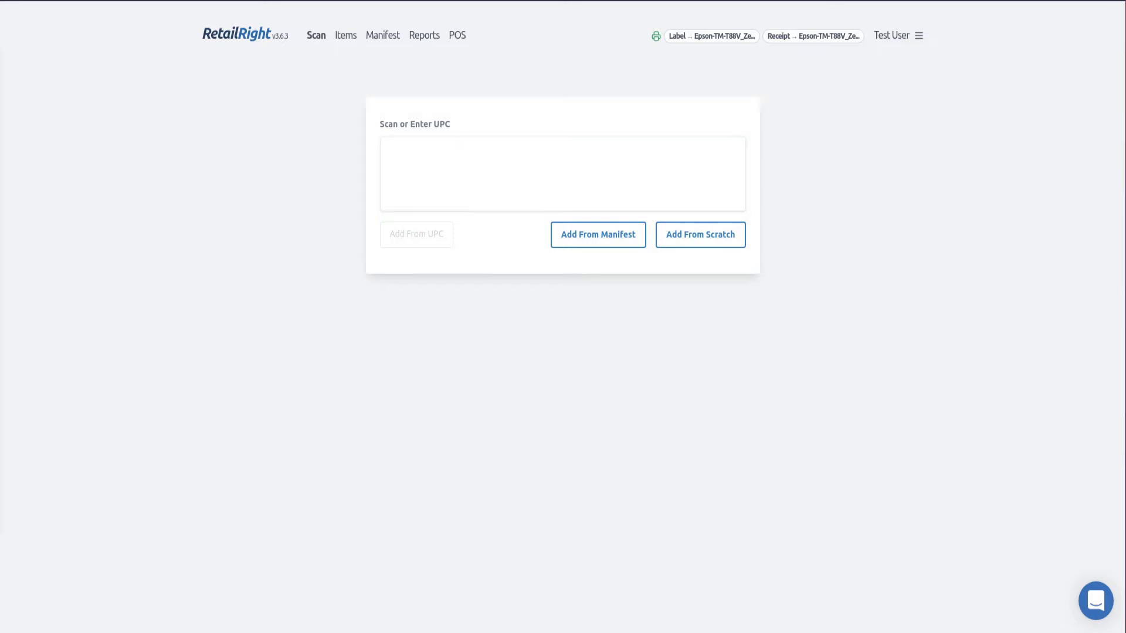
pyautogui.click(495, 174)
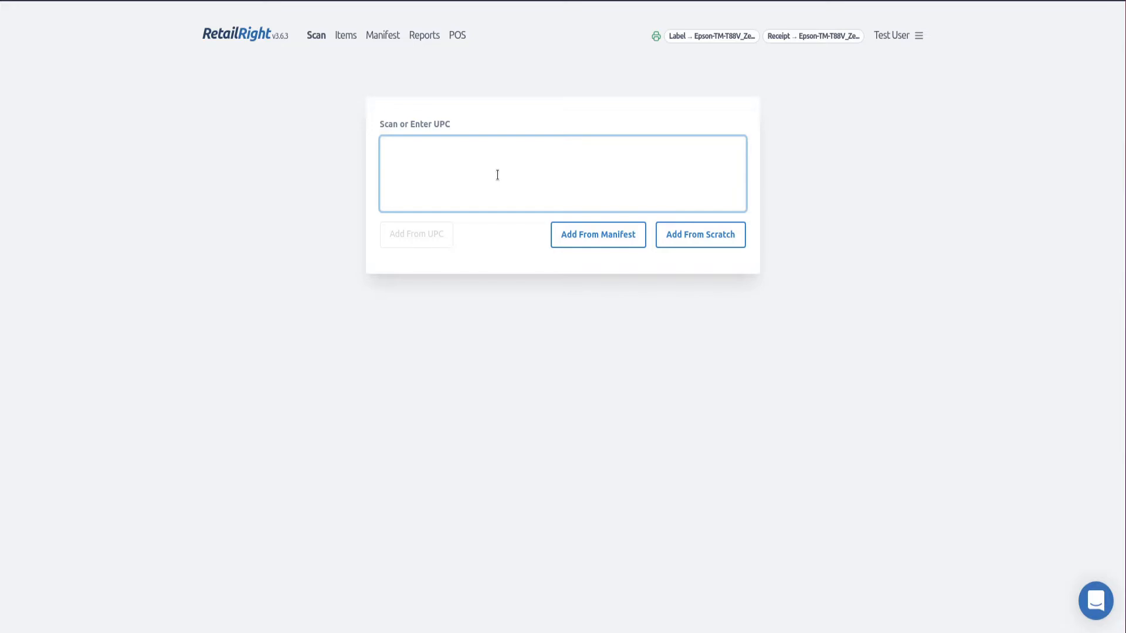
pyautogui.write('044600318356')
pyautogui.click(389, 238)
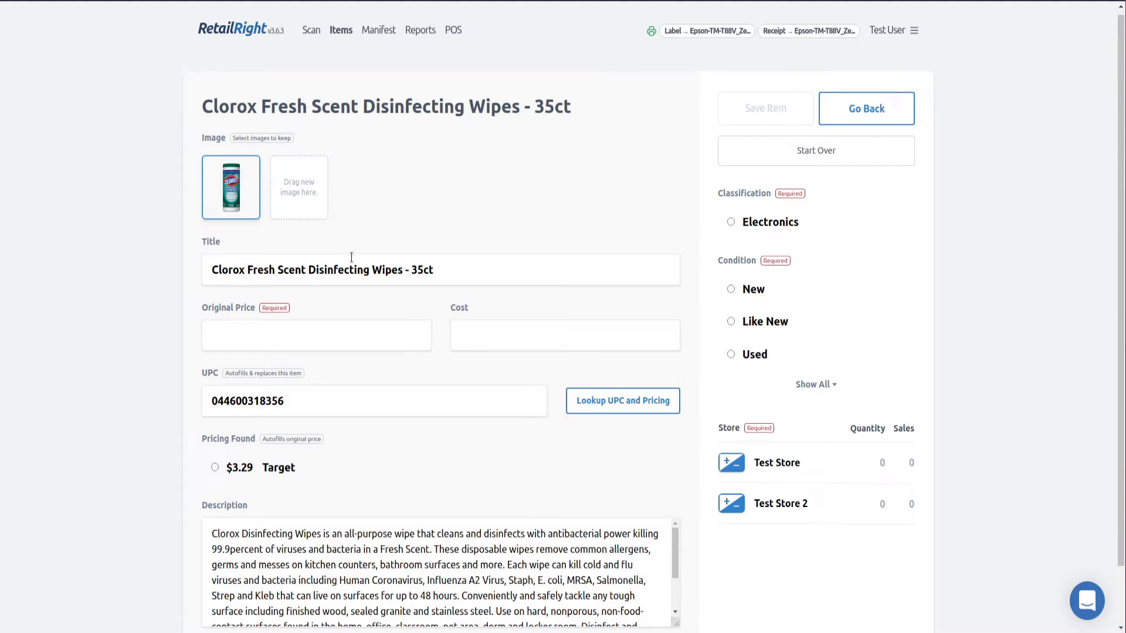
# Use the $3.29 Target offer as the Clorox wipes' original price
pyautogui.scroll(-2, 352, 243)
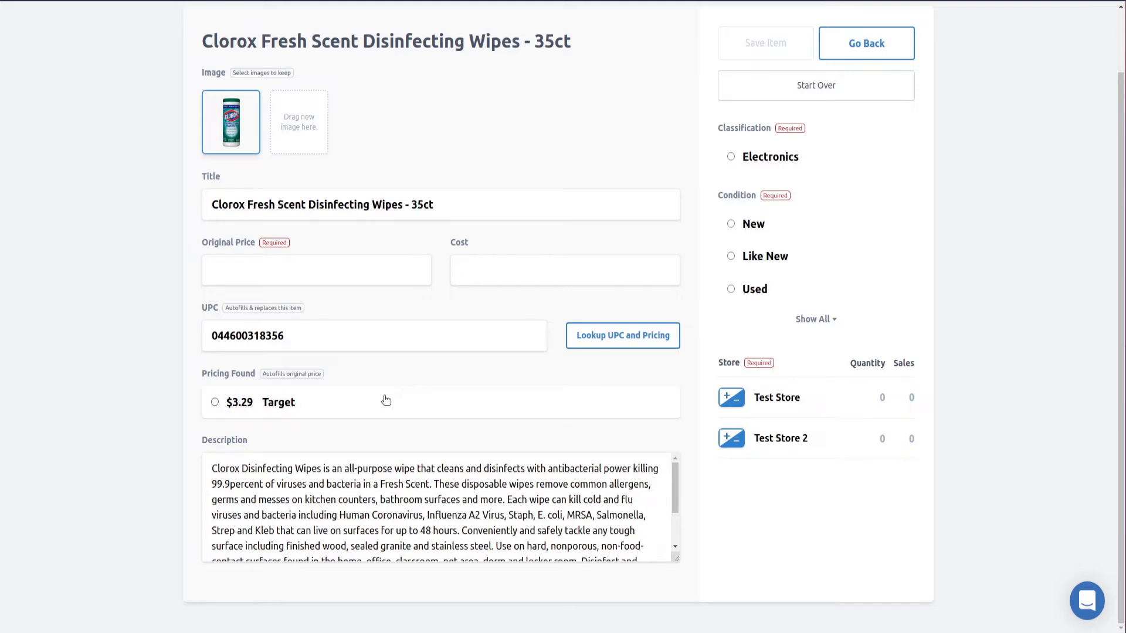
pyautogui.click(275, 407)
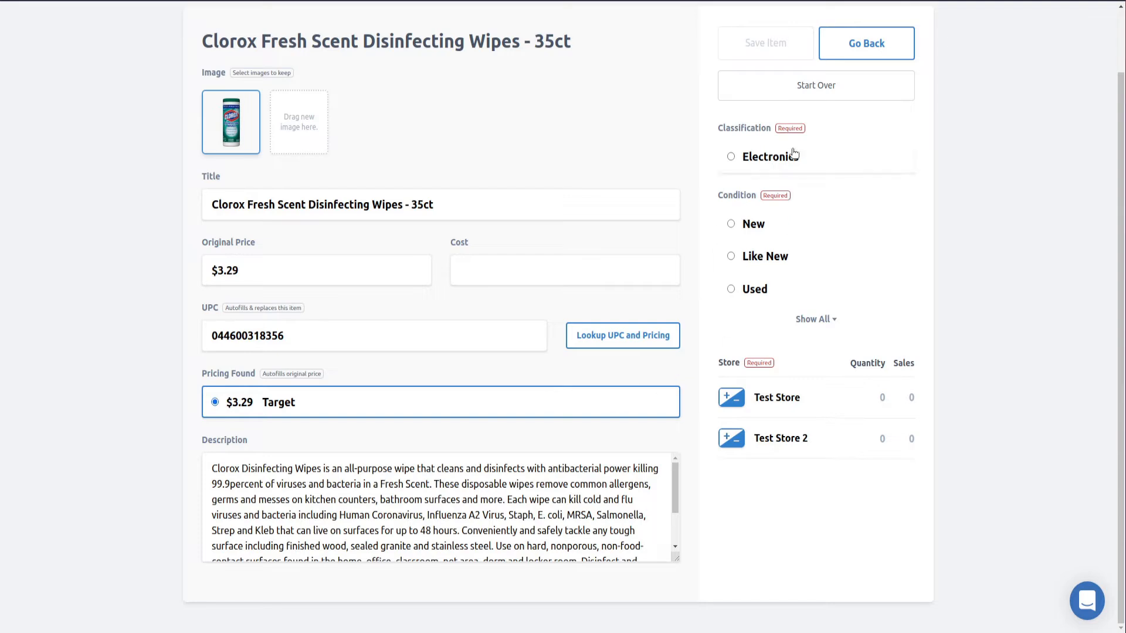
pyautogui.scroll(2, 671, 219)
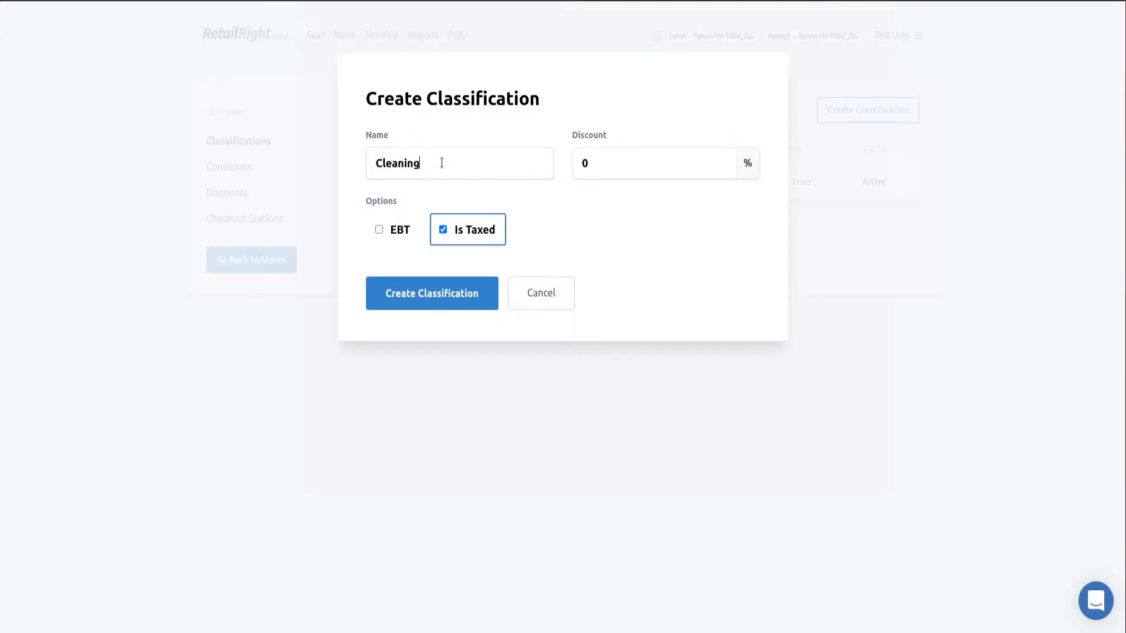
# Save the Cleaning classification with a 10% discount
pyautogui.moveTo(442, 163); pyautogui.dragTo(368, 157)
pyautogui.click(614, 170)
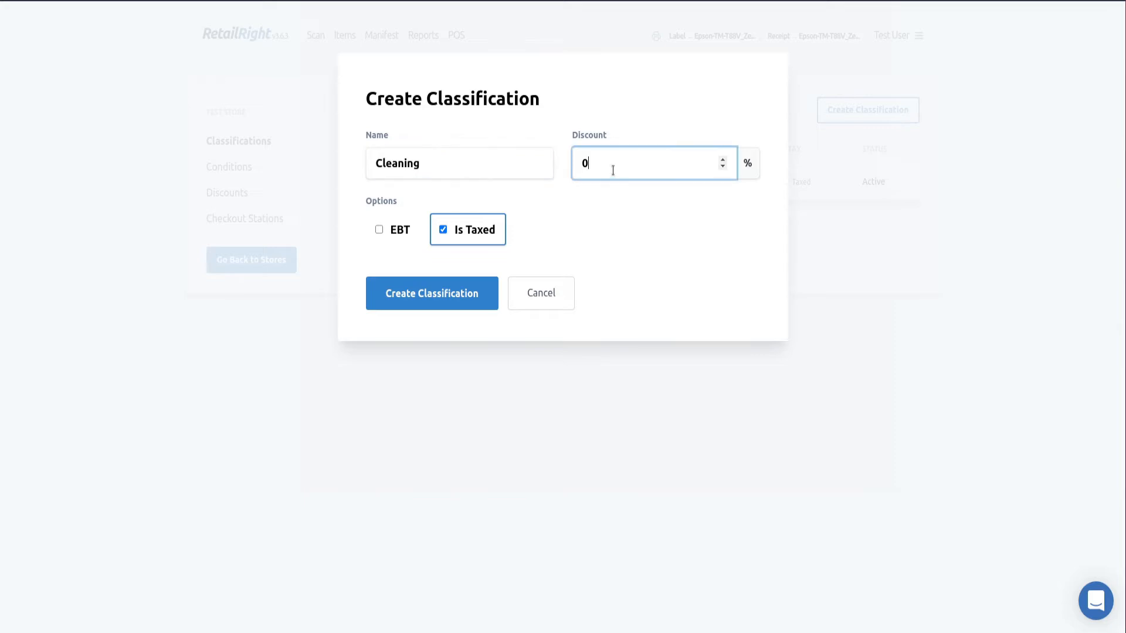
pyautogui.moveTo(569, 162); pyautogui.dragTo(615, 170)
pyautogui.write('10')
pyautogui.click(642, 204)
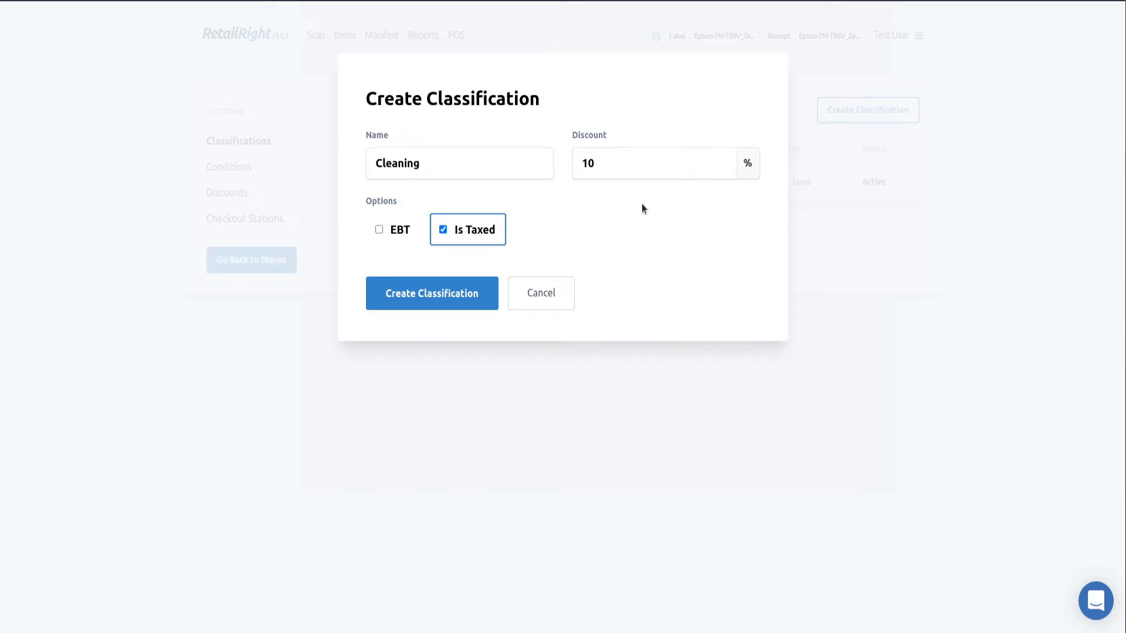
pyautogui.click(477, 304)
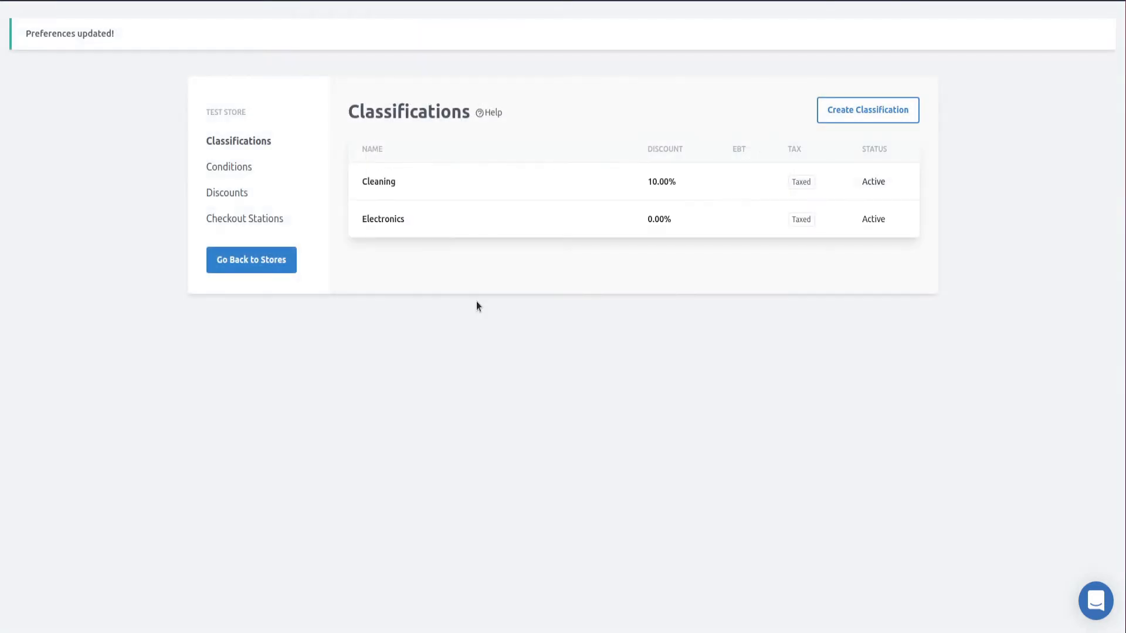
# Create an EBT-eligible Grocery classification, then go back to the Scan page
pyautogui.click(847, 116)
pyautogui.click(452, 176)
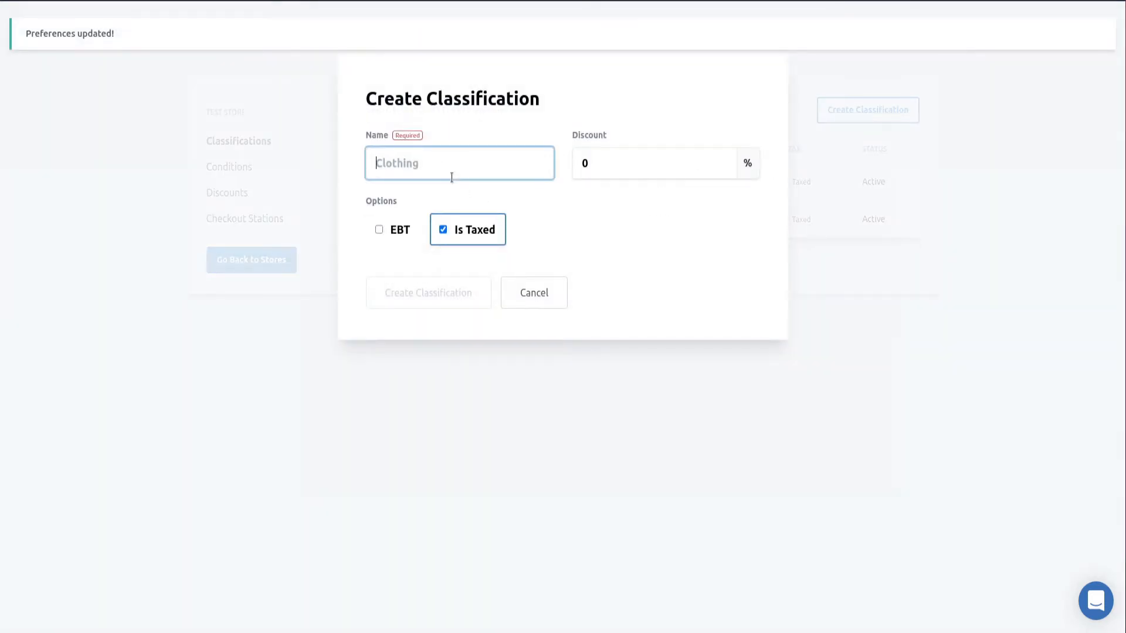
pyautogui.write('Grocery')
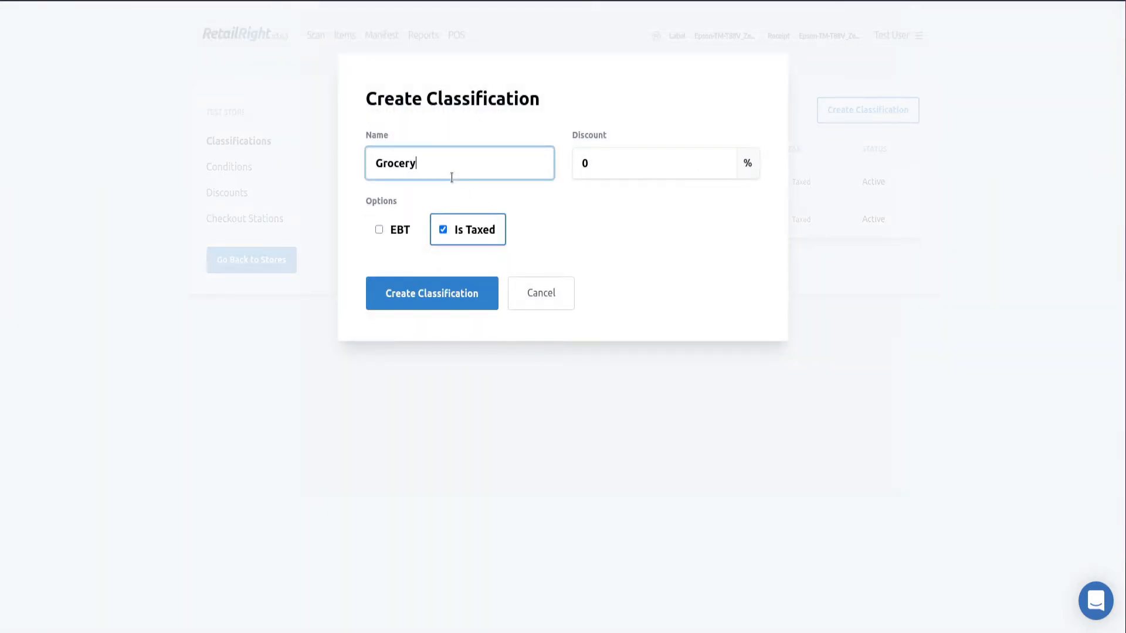
pyautogui.click(378, 230)
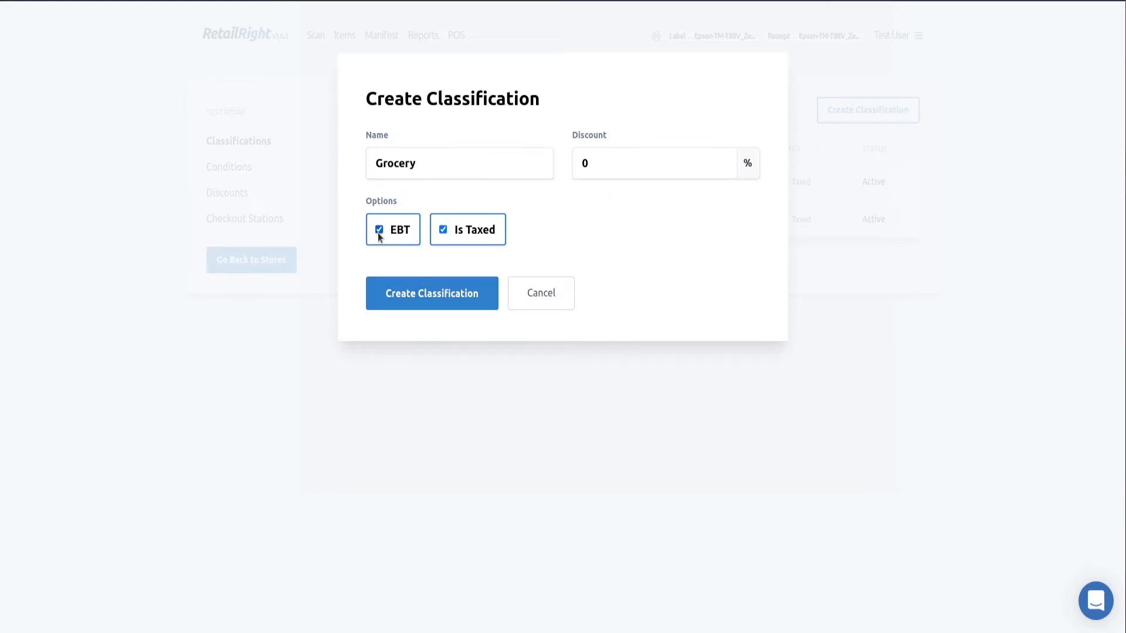
pyautogui.click(447, 303)
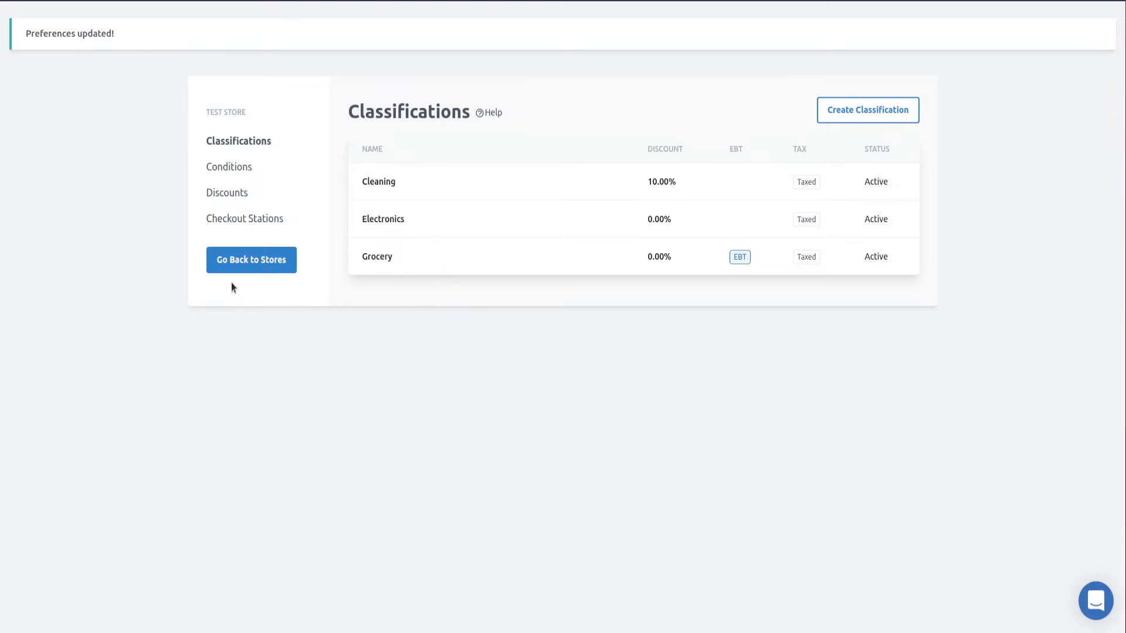
pyautogui.click(316, 35)
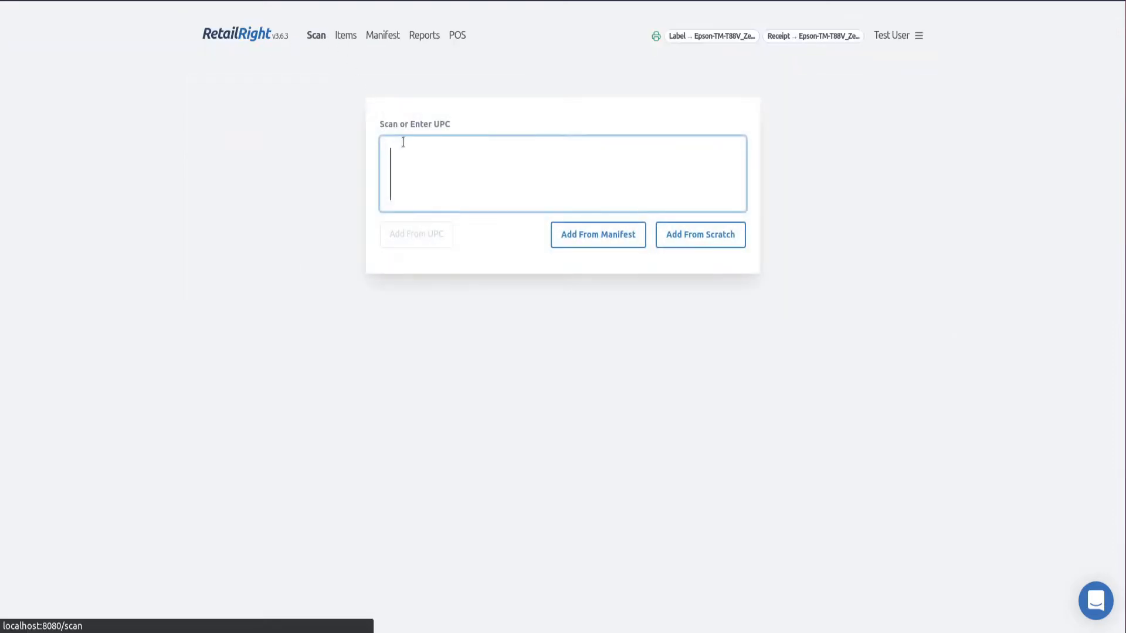
pyautogui.write('044600318356')
pyautogui.click(441, 245)
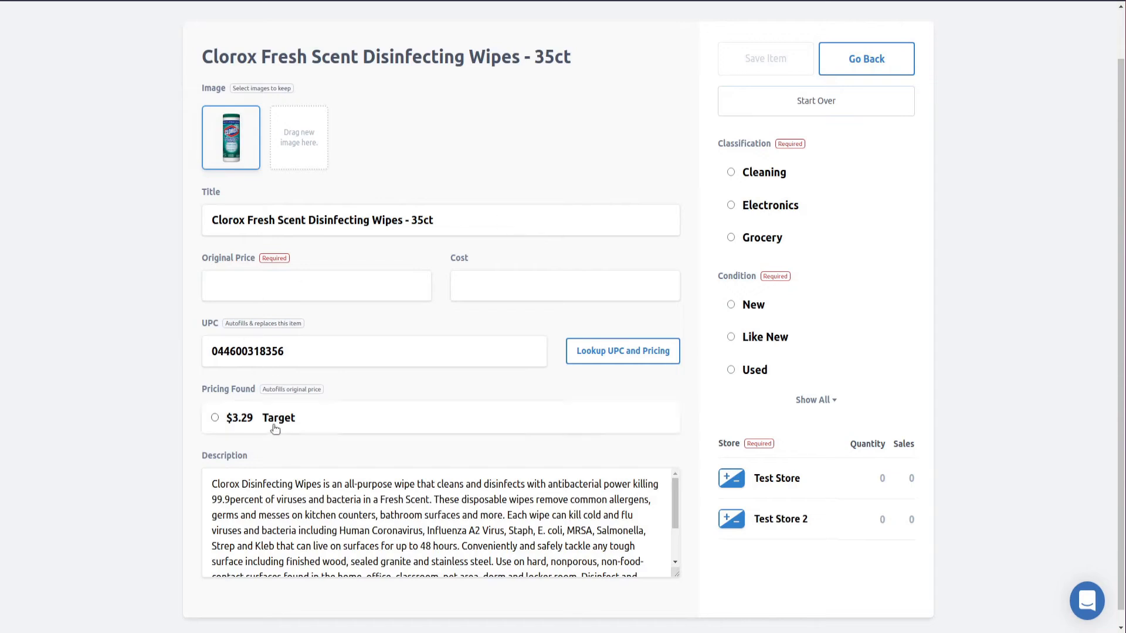
pyautogui.click(274, 426)
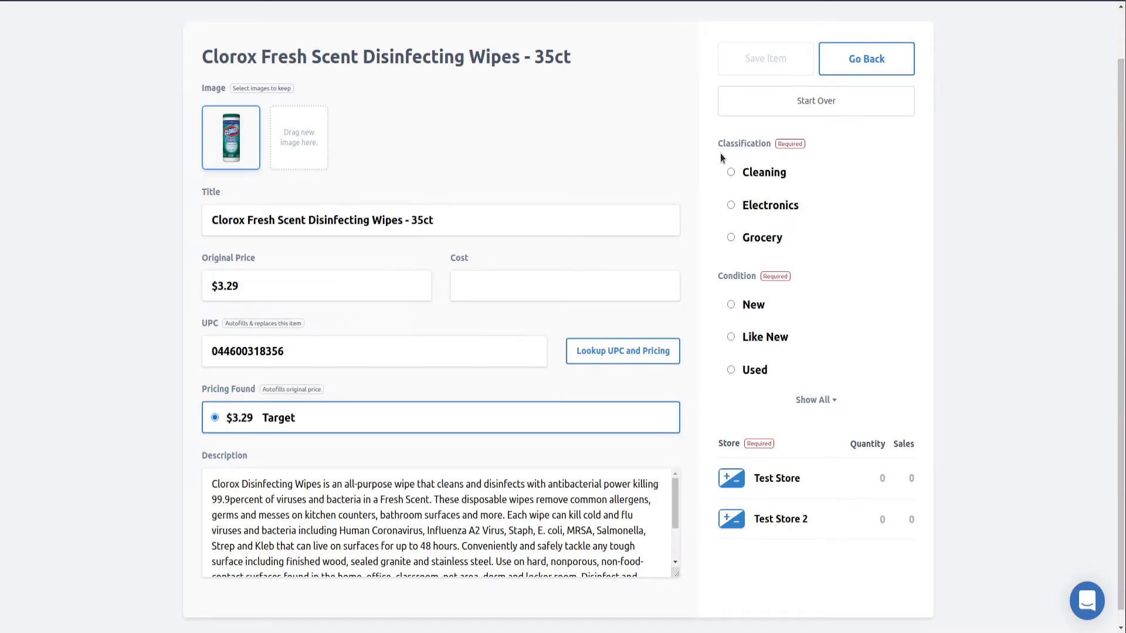
pyautogui.click(240, 290)
pyautogui.doubleClick(239, 290)
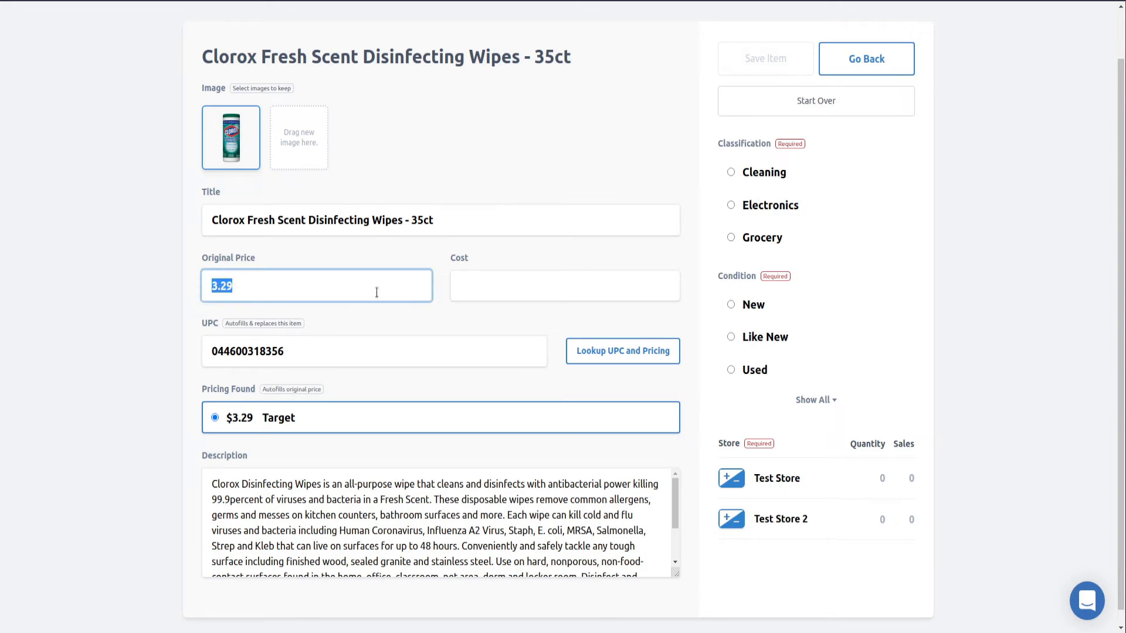
# Classify the wipes as Cleaning with condition New, giving a $2.96 sale price
pyautogui.click(783, 179)
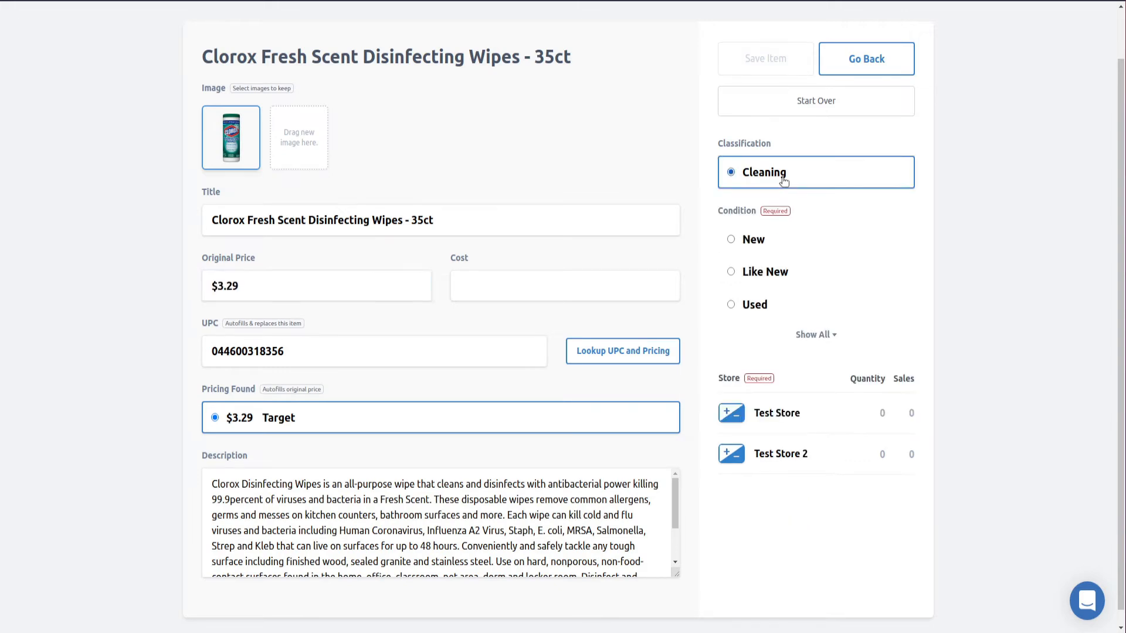
pyautogui.click(762, 240)
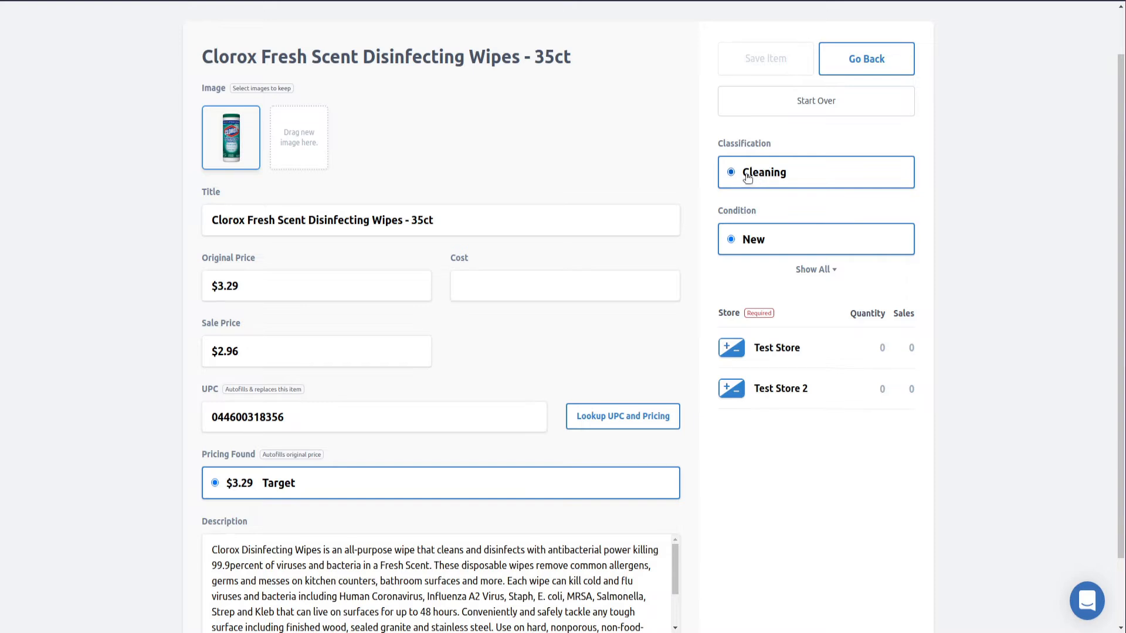
pyautogui.scroll(-2, 680, 176)
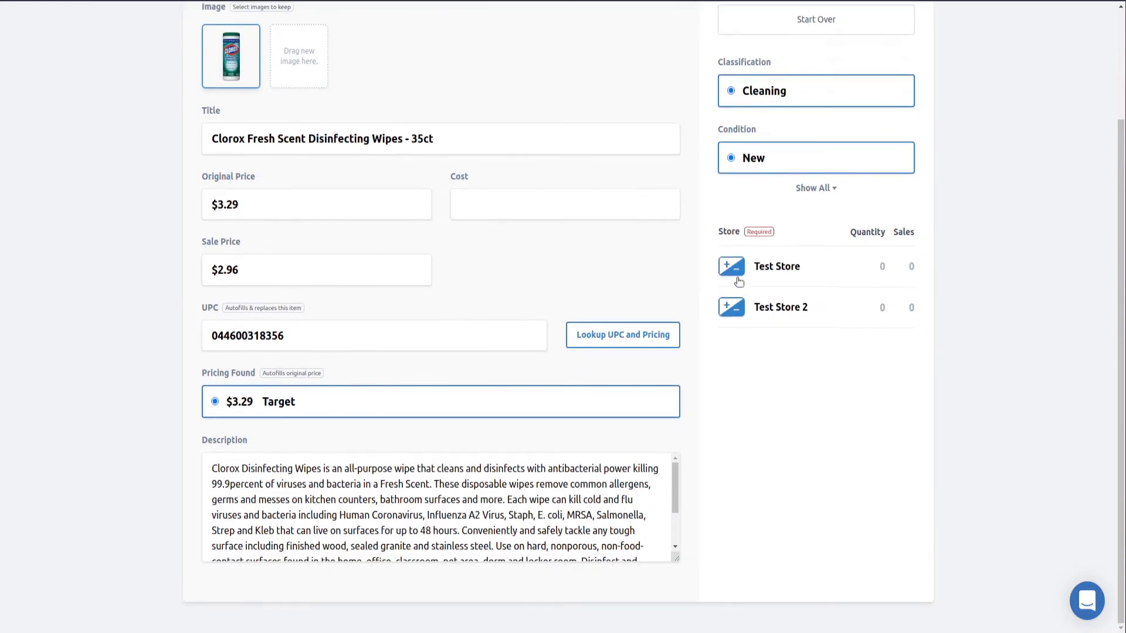
# Add one unit of the wipes to Test Store's stock
pyautogui.click(665, 228)
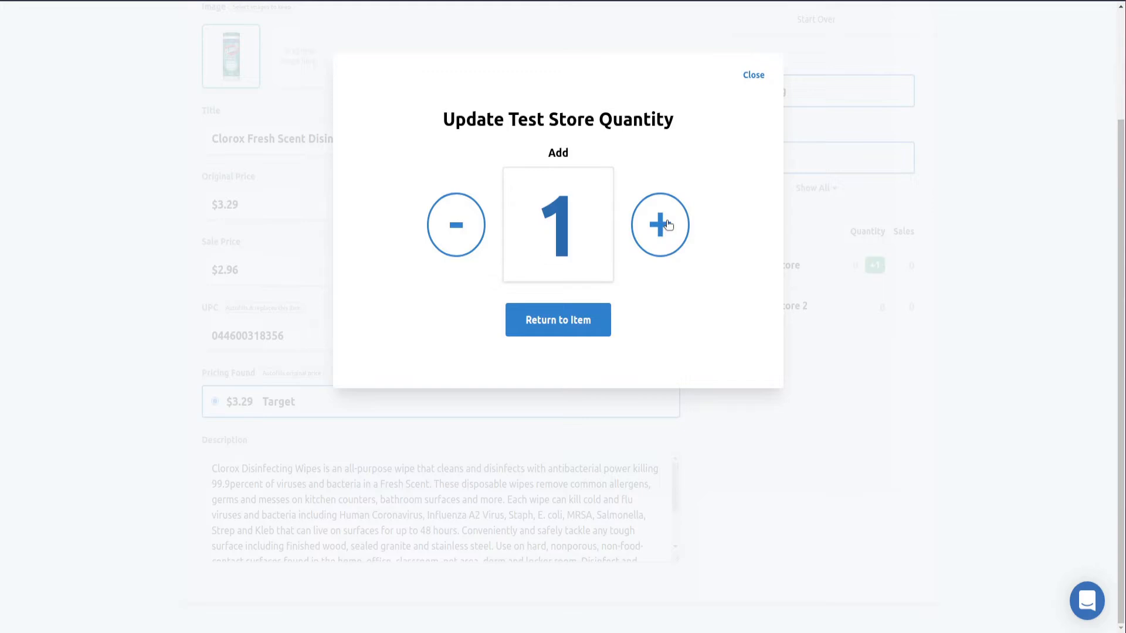
pyautogui.click(583, 324)
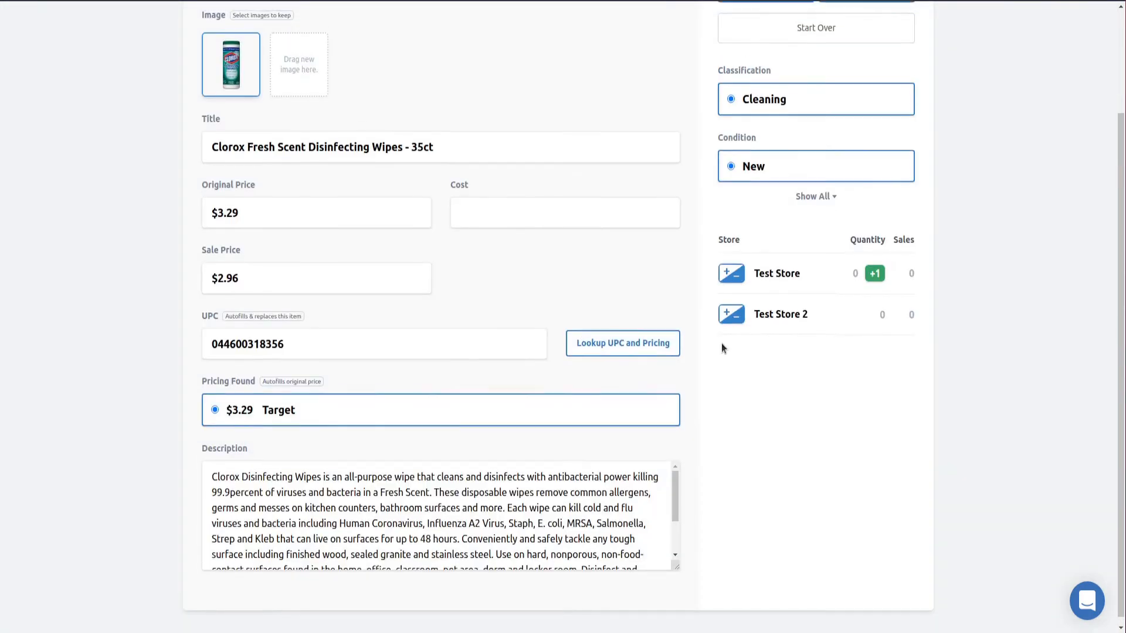
pyautogui.scroll(2, 721, 343)
pyautogui.scroll(-2, 721, 343)
pyautogui.scroll(2, 719, 339)
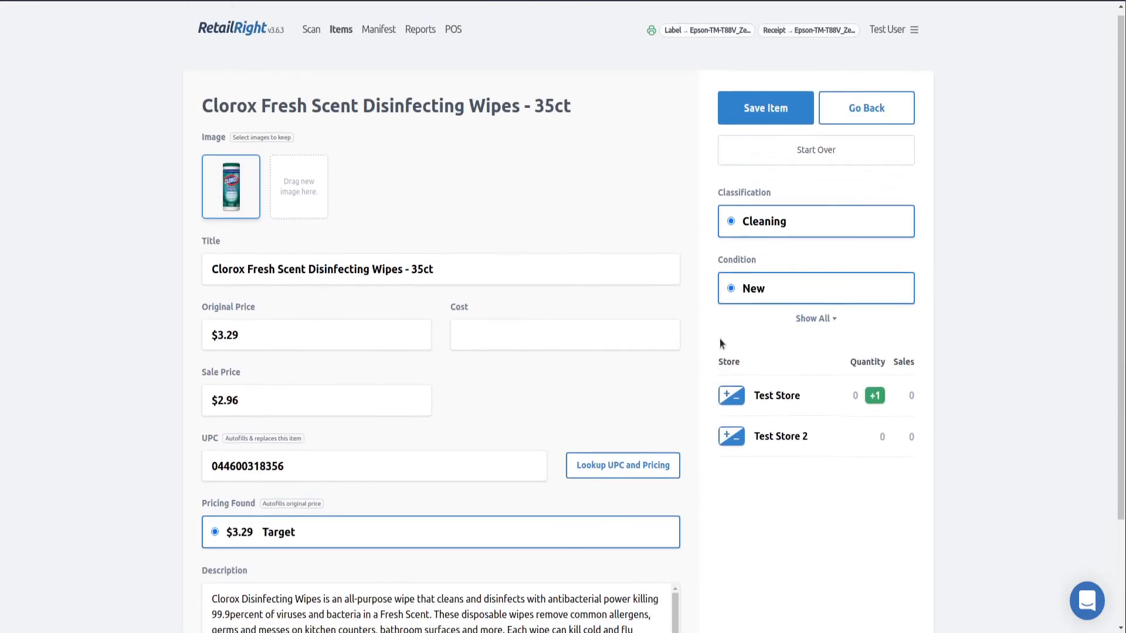
# Save the item and print new labels, turning off future label prompts
pyautogui.click(786, 112)
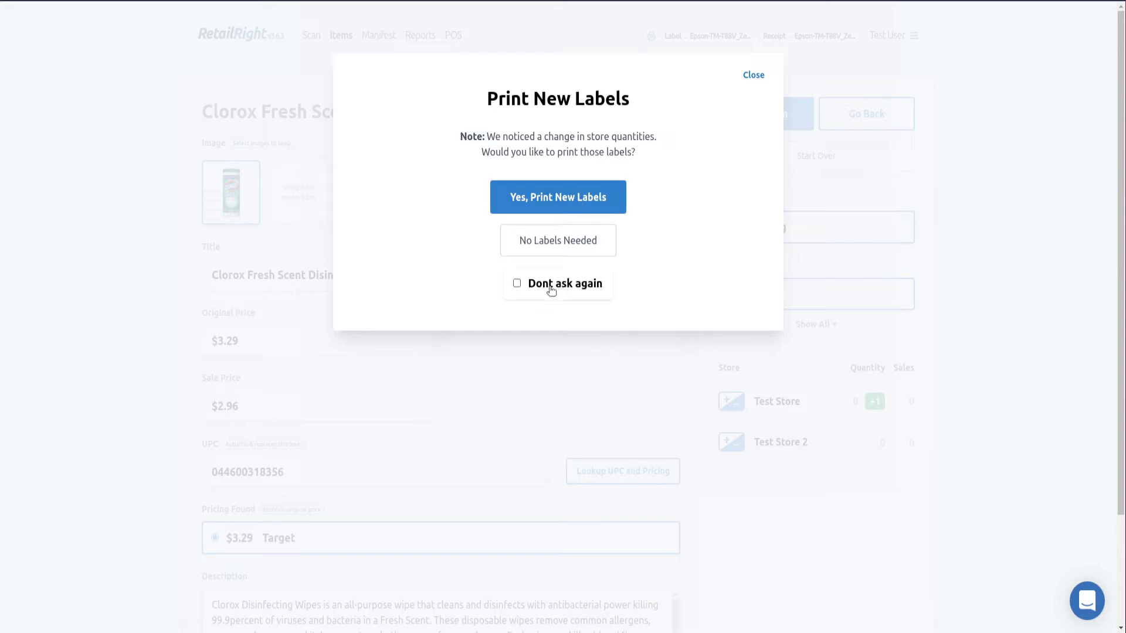
pyautogui.click(551, 284)
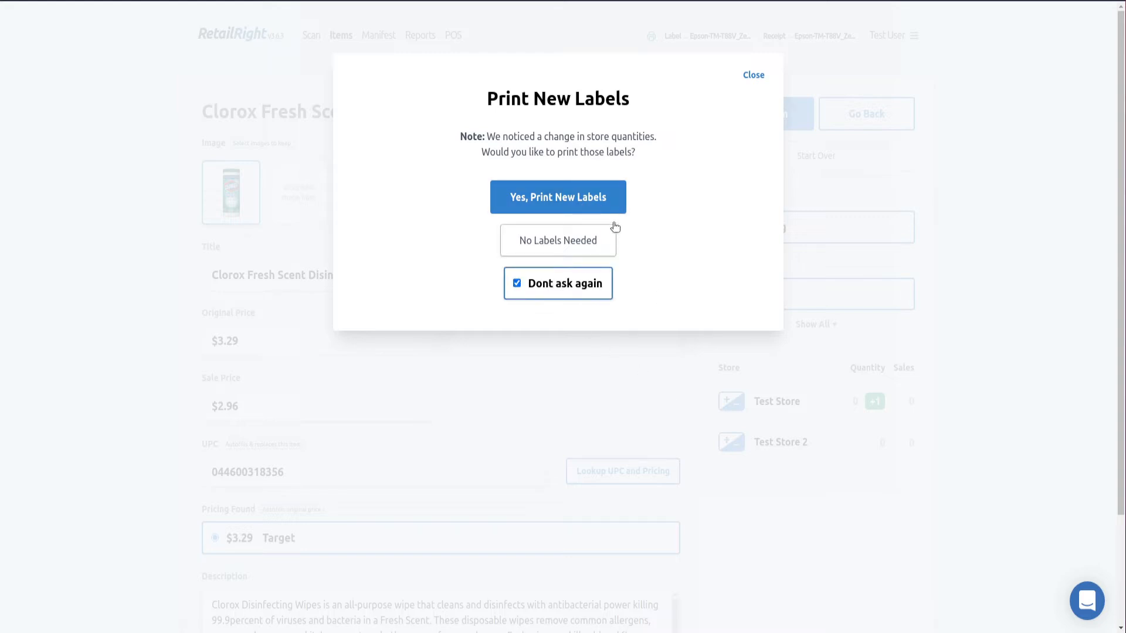
pyautogui.click(598, 195)
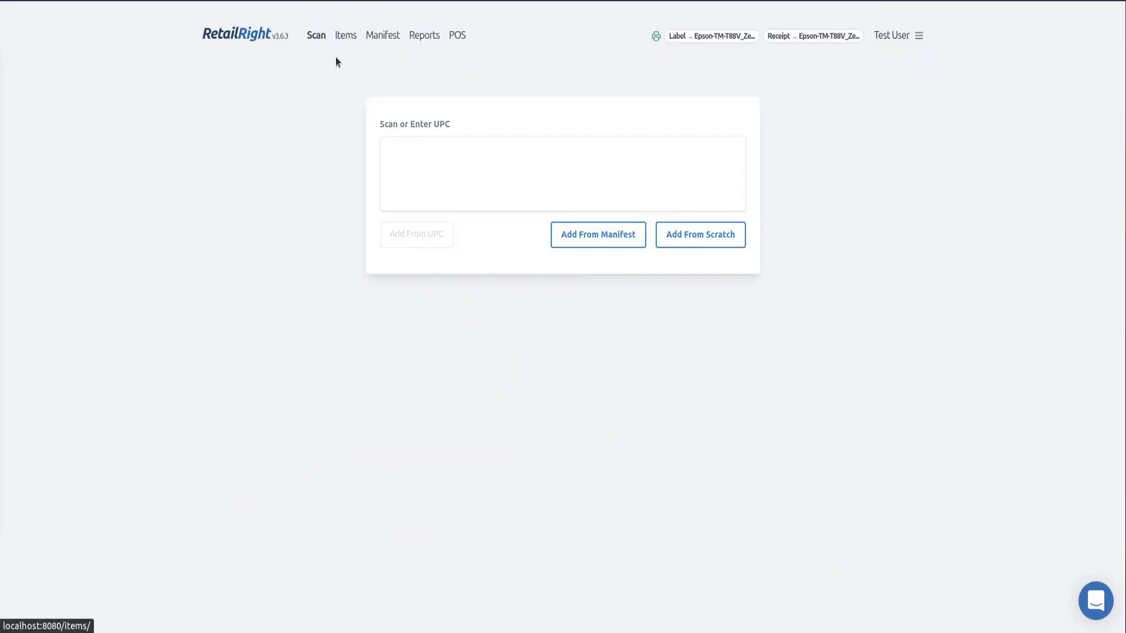
# Open the Items list and view the Clorox wipes item's details
pyautogui.click(348, 38)
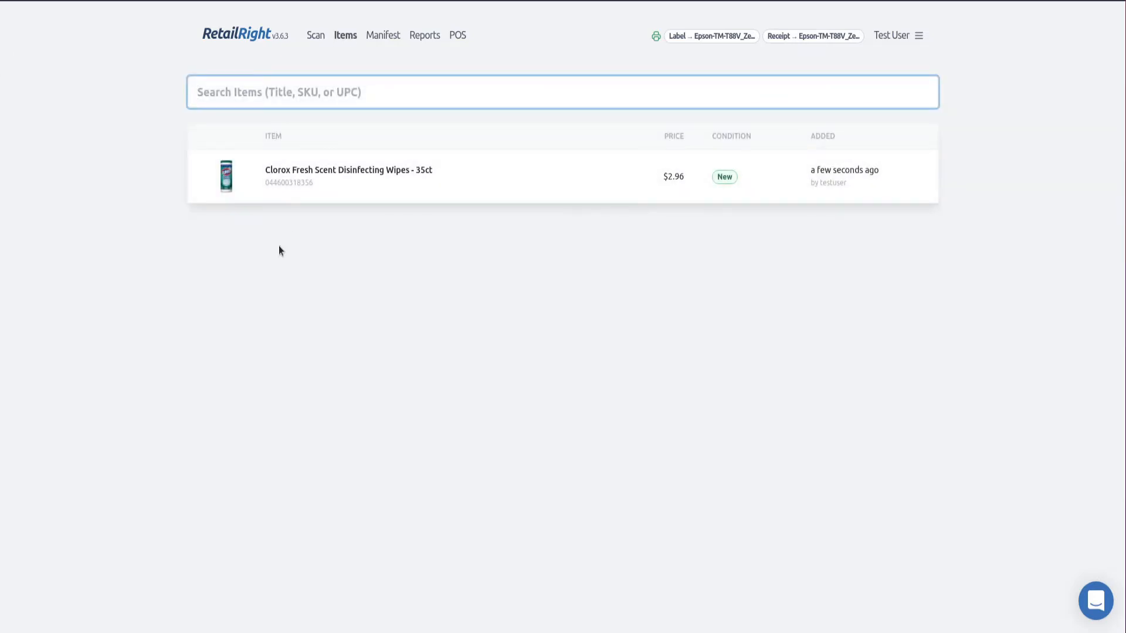
pyautogui.click(376, 175)
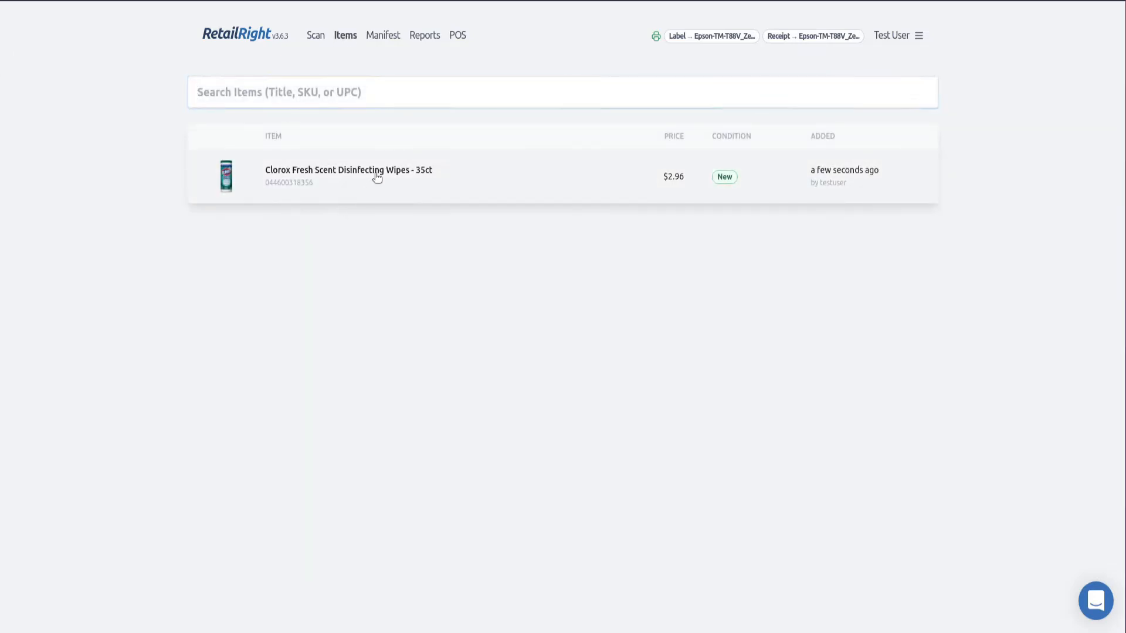
pyautogui.click(880, 38)
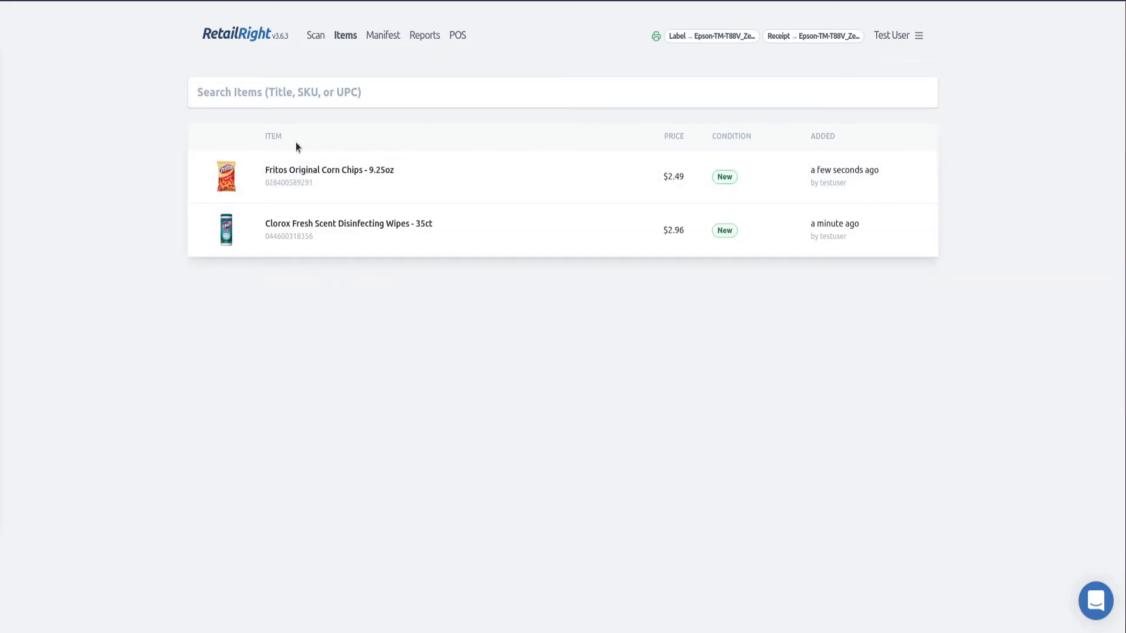
# Review the Fritos corn chips item, keeping its Grocery classification, and return to the list
pyautogui.click(309, 184)
pyautogui.click(527, 395)
pyautogui.click(511, 399)
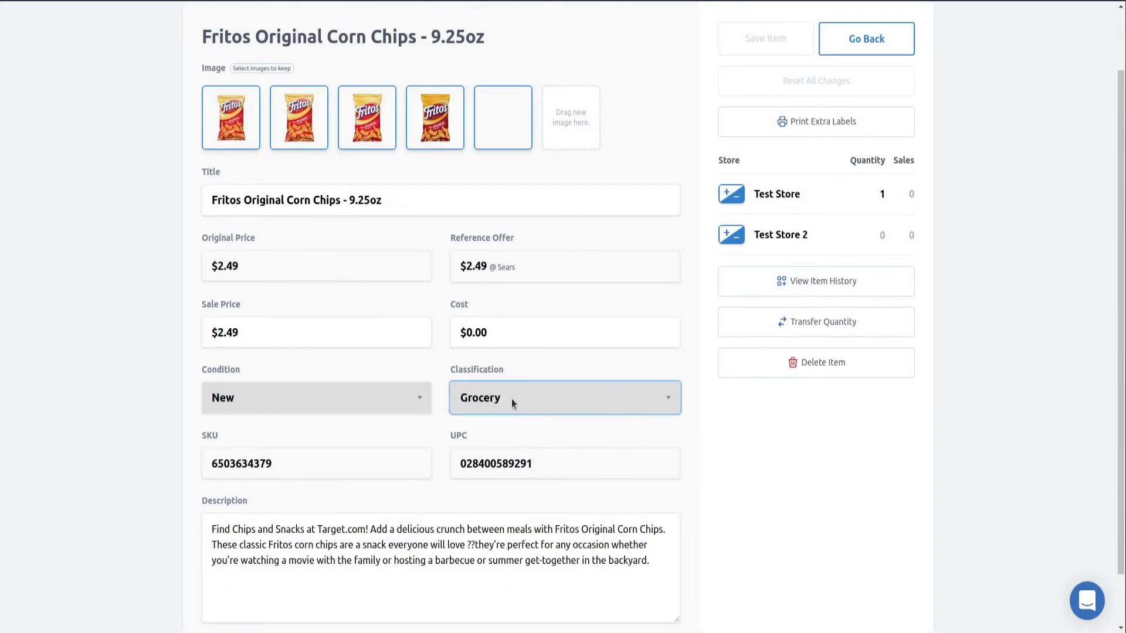
pyautogui.scroll(2, 507, 376)
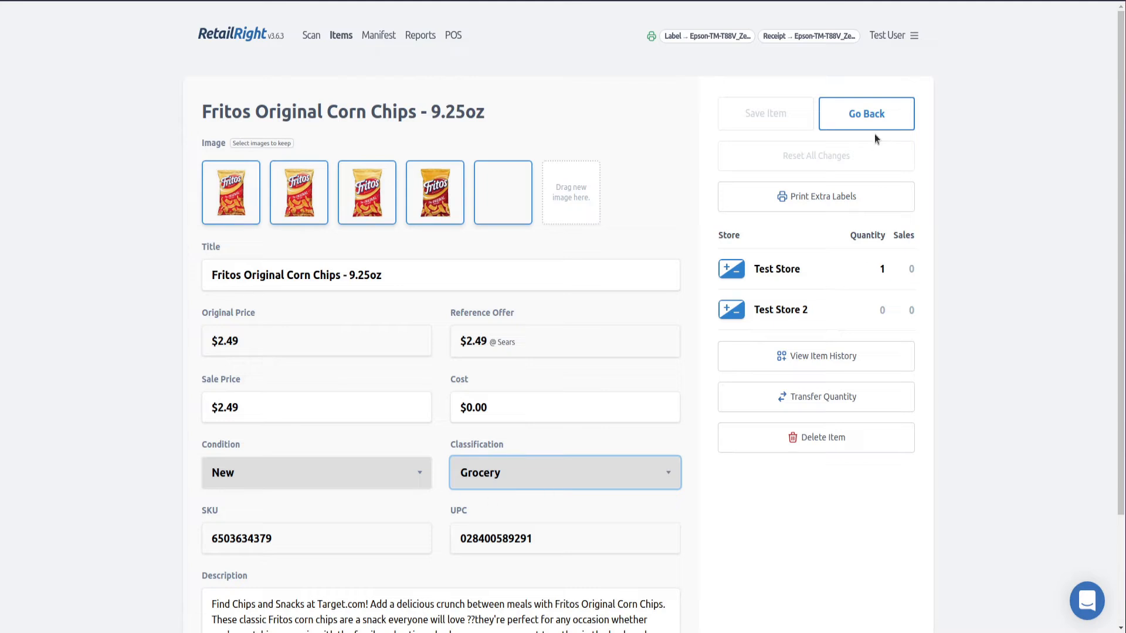
pyautogui.click(887, 107)
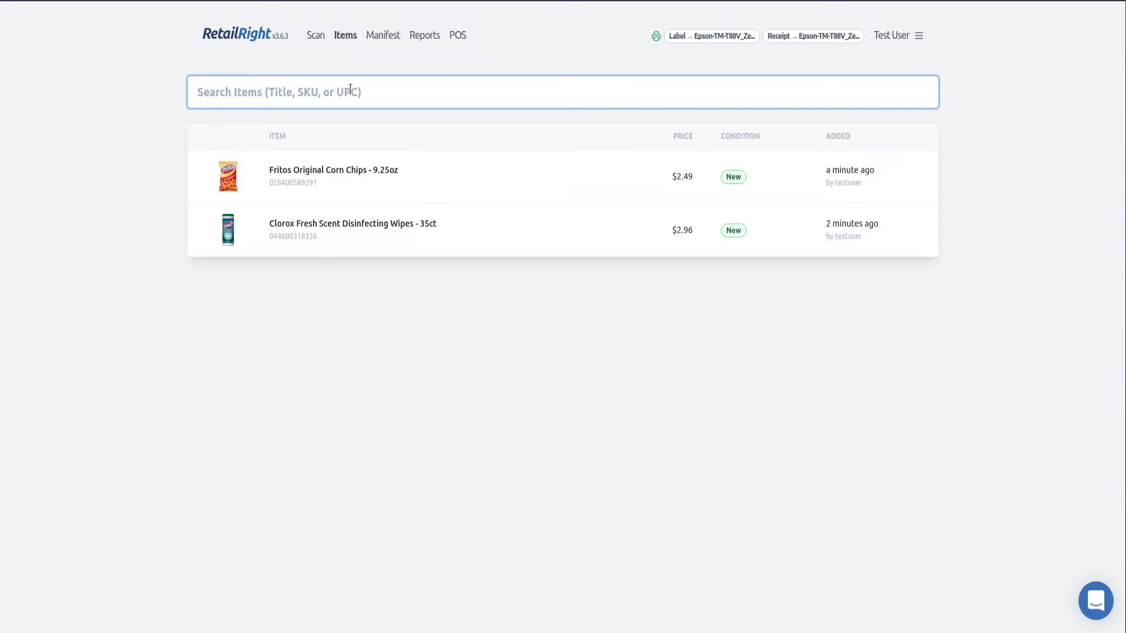
# Search the Items list for 'wipes' and open the Clorox result
pyautogui.write('Clorox')
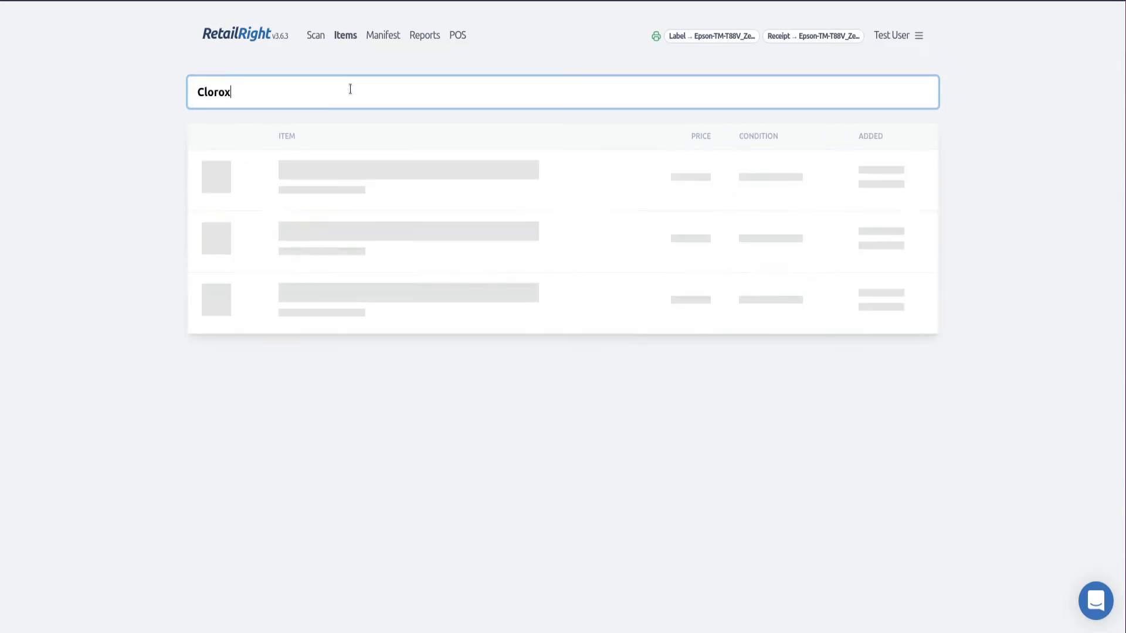
pyautogui.press('BackSpace')
pyautogui.press('BackSpace')
pyautogui.press('BackSpace')
pyautogui.press('BackSpace')
pyautogui.press('BackSpace')
pyautogui.press('BackSpace')
pyautogui.write('w')
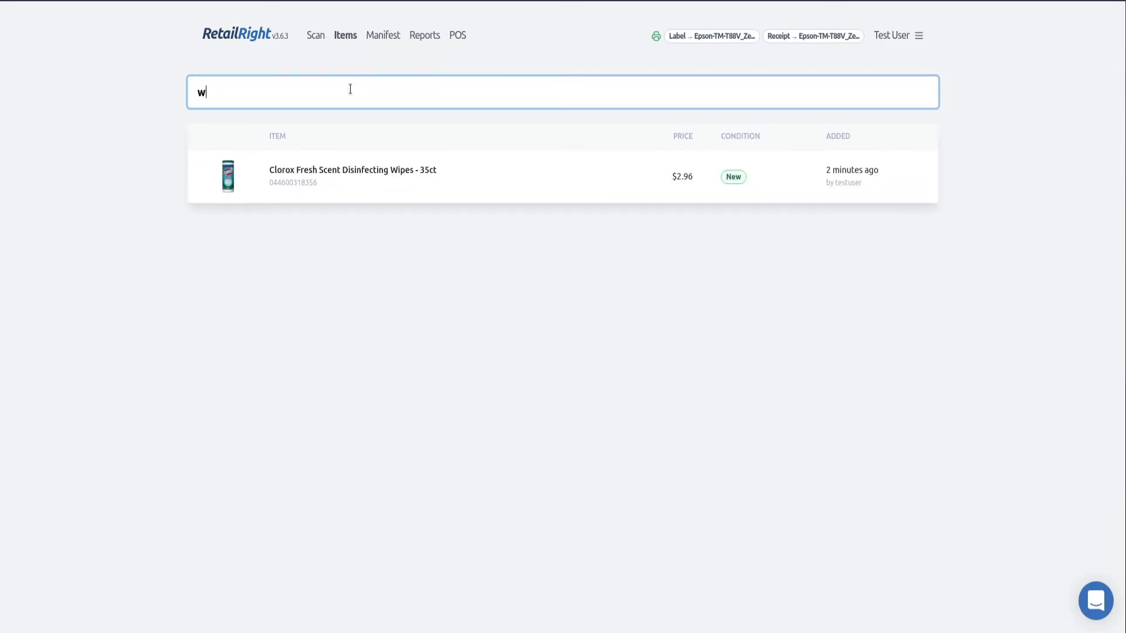
pyautogui.write('ipes')
pyautogui.click(343, 177)
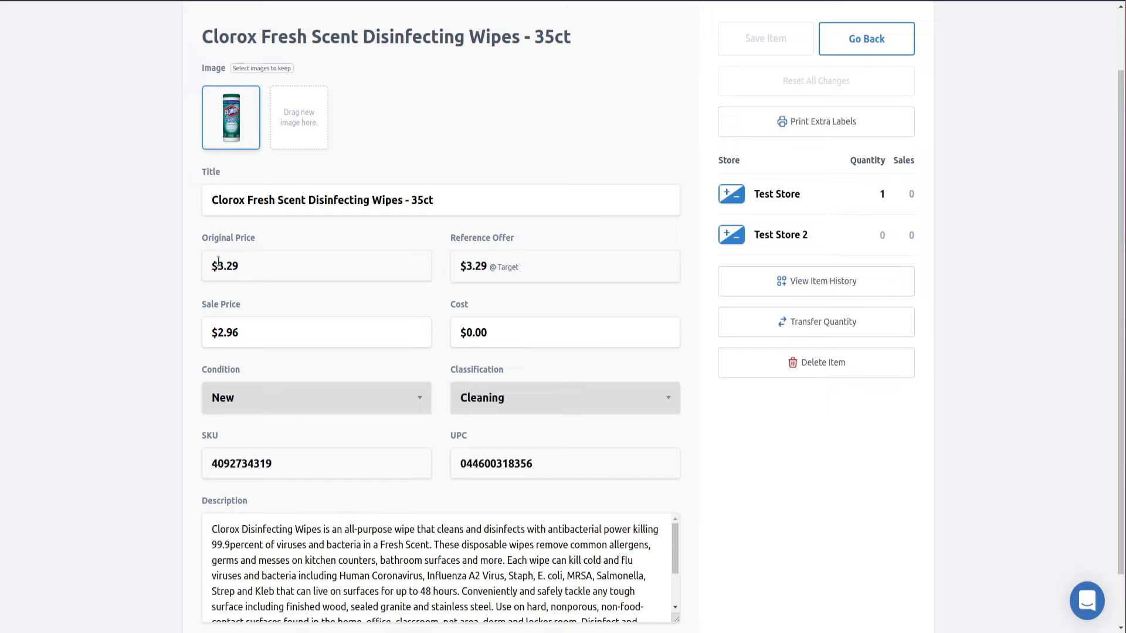
# Inspect the $3.29 original price, the $3.29 @ Target reference offer, and the 2.96 sale price
pyautogui.tripleClick(266, 270)
pyautogui.click(267, 270)
pyautogui.moveTo(202, 269); pyautogui.dragTo(253, 270)
pyautogui.click(231, 276)
pyautogui.moveTo(525, 266); pyautogui.dragTo(445, 272)
pyautogui.click(274, 270)
pyautogui.click(251, 256)
pyautogui.click(270, 323)
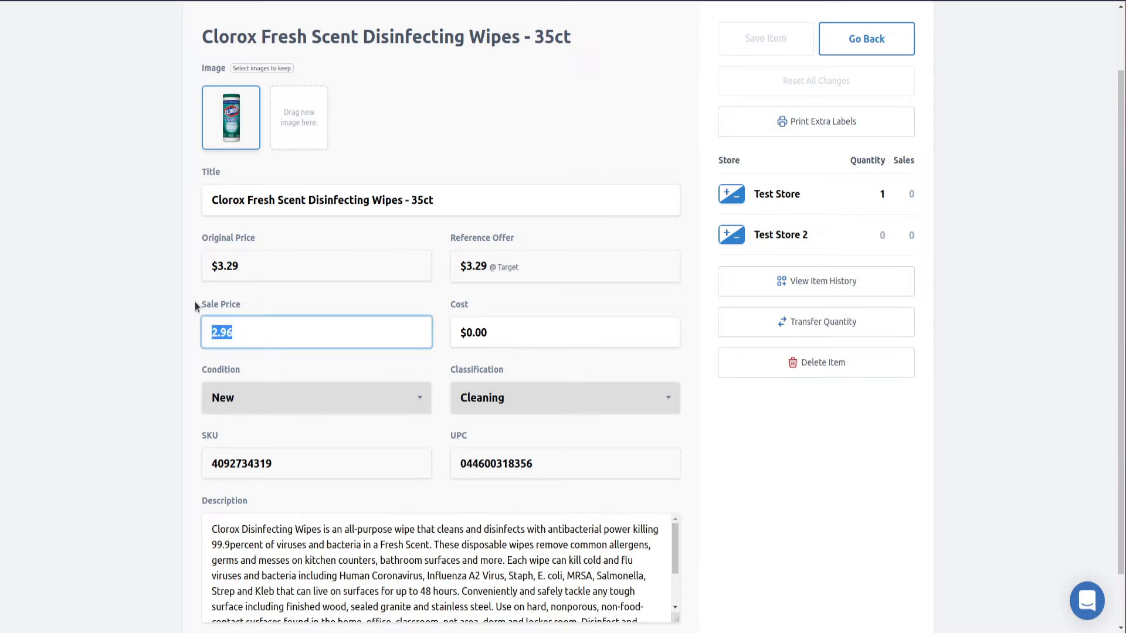
pyautogui.moveTo(196, 302); pyautogui.dragTo(242, 305)
pyautogui.click(247, 323)
pyautogui.moveTo(252, 332); pyautogui.dragTo(185, 334)
# Check the $0.00 cost, New condition, Cleaning classification, SKU and UPC
pyautogui.scroll(-1, 377, 291)
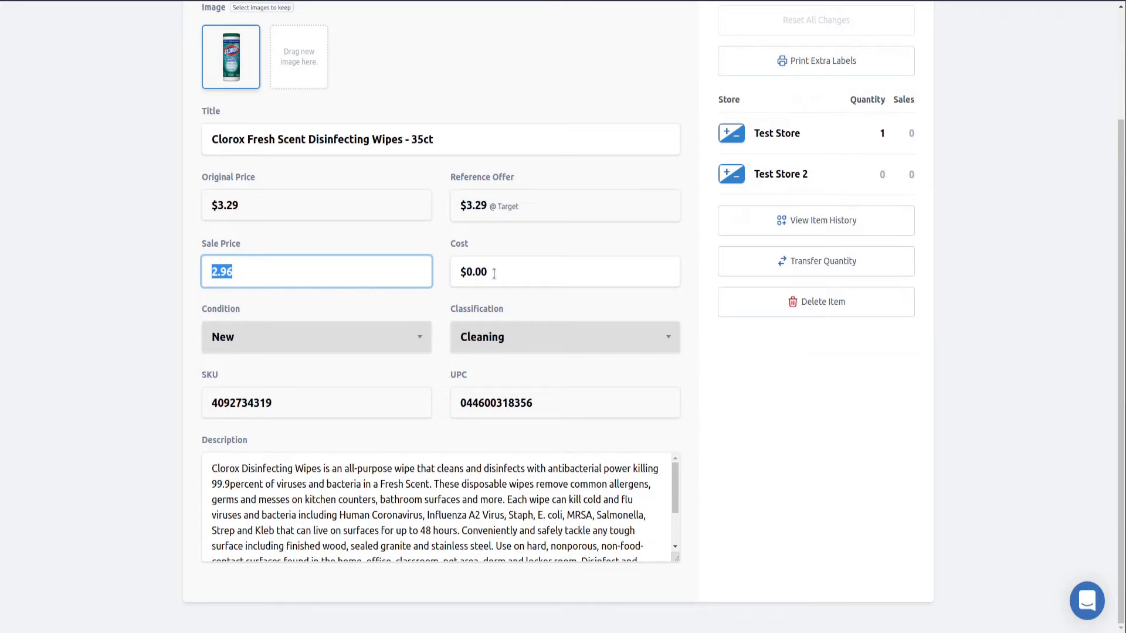
pyautogui.click(505, 270)
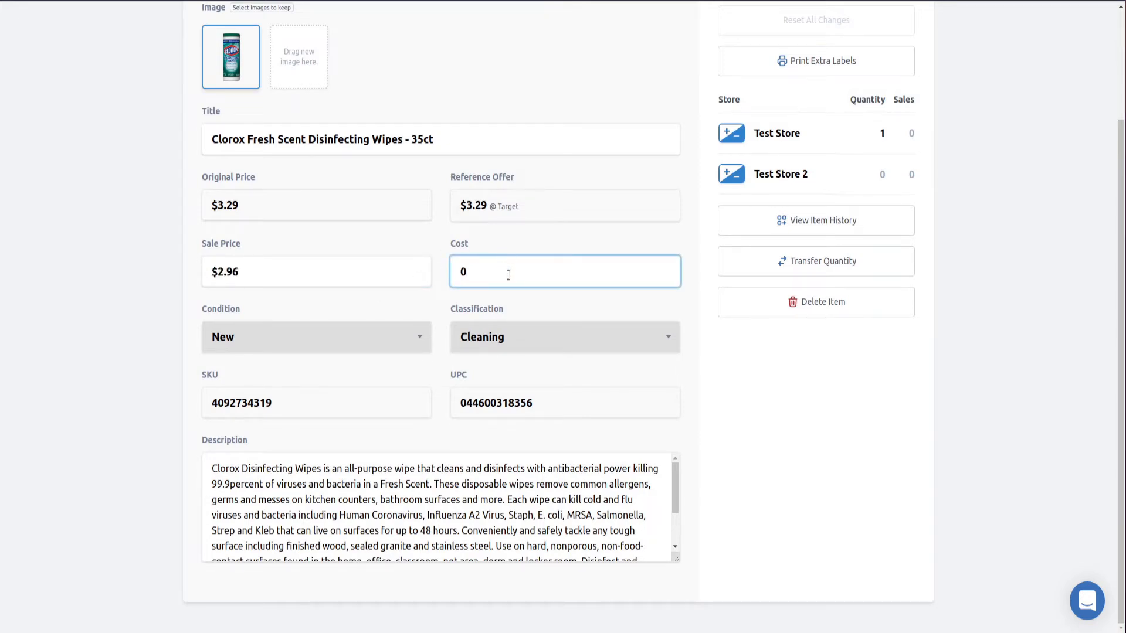
pyautogui.moveTo(505, 274); pyautogui.dragTo(405, 277)
pyautogui.click(433, 304)
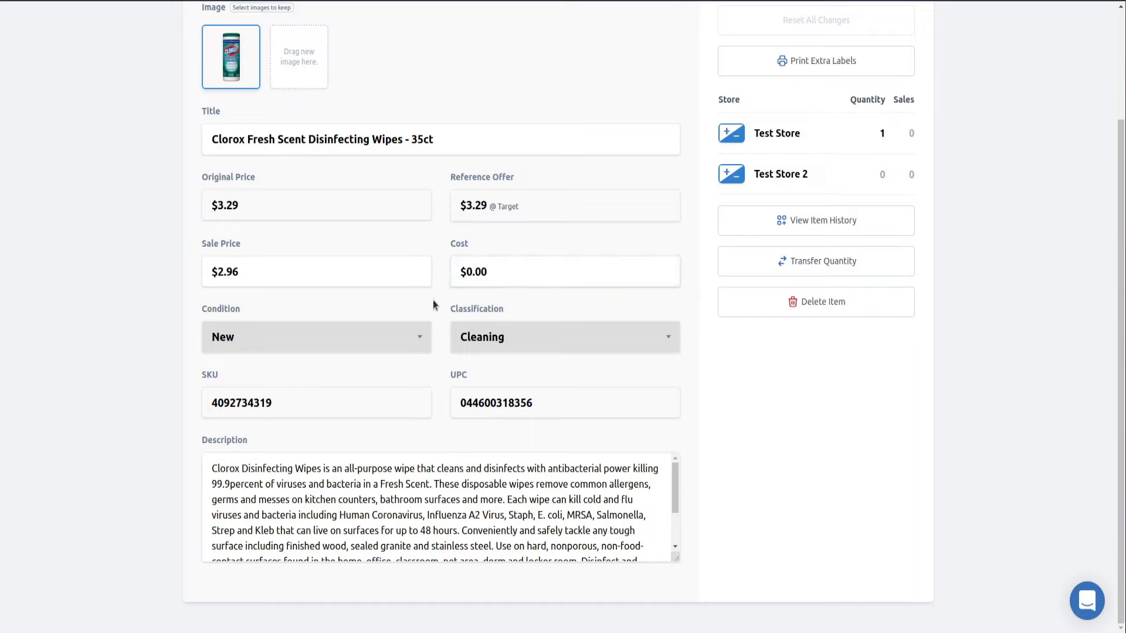
pyautogui.click(370, 348)
pyautogui.click(398, 345)
pyautogui.click(509, 339)
pyautogui.click(507, 341)
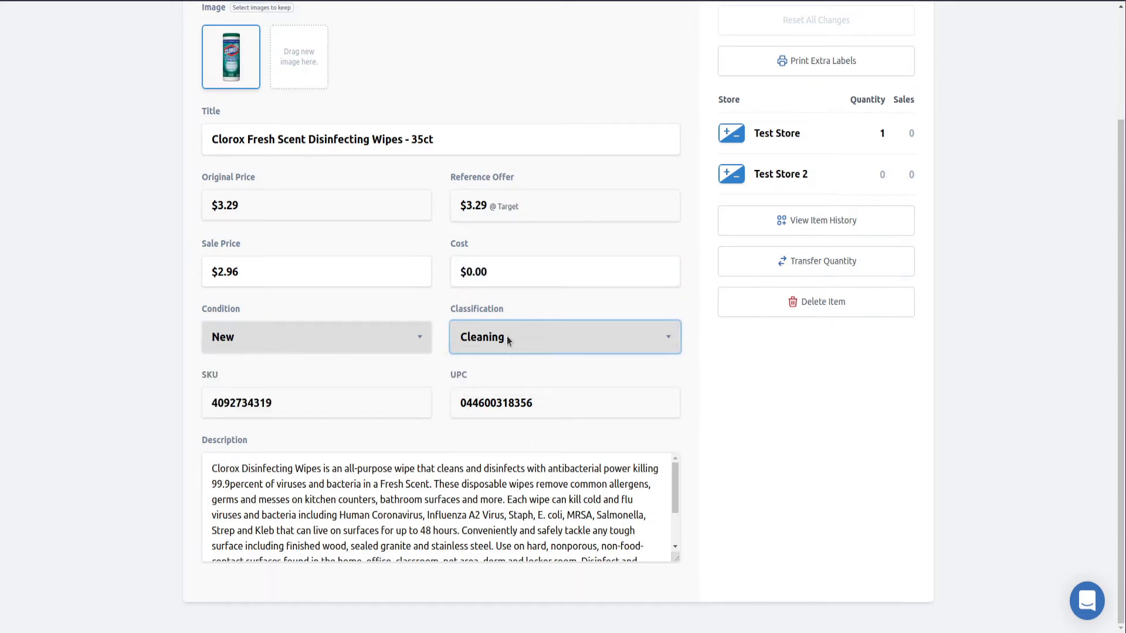
pyautogui.moveTo(291, 396); pyautogui.dragTo(198, 402)
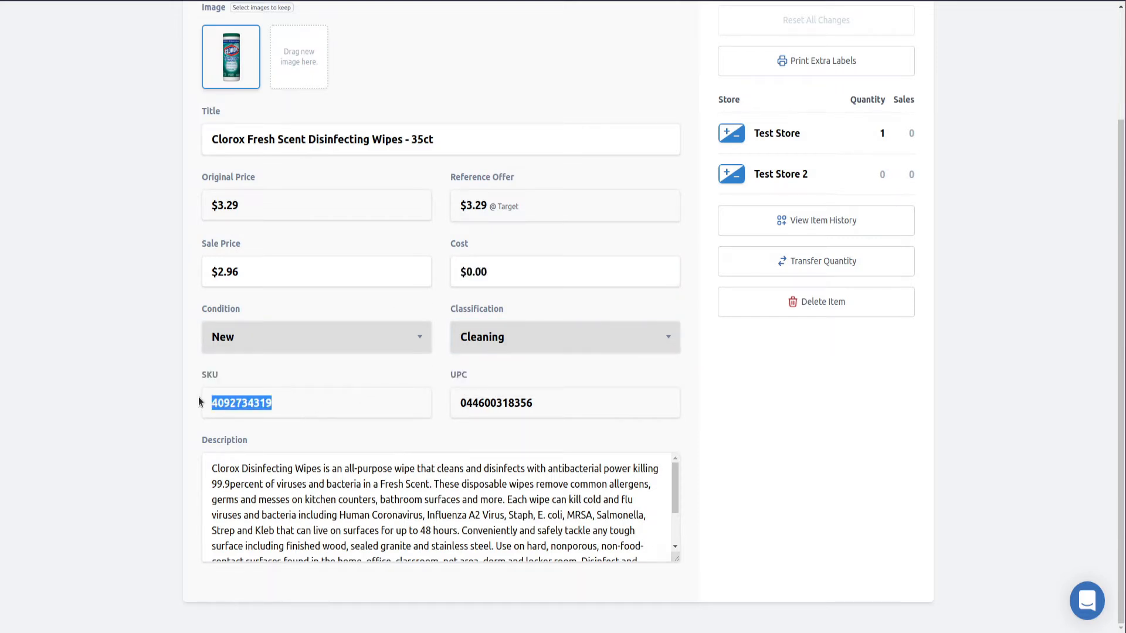
pyautogui.moveTo(591, 413); pyautogui.dragTo(451, 399)
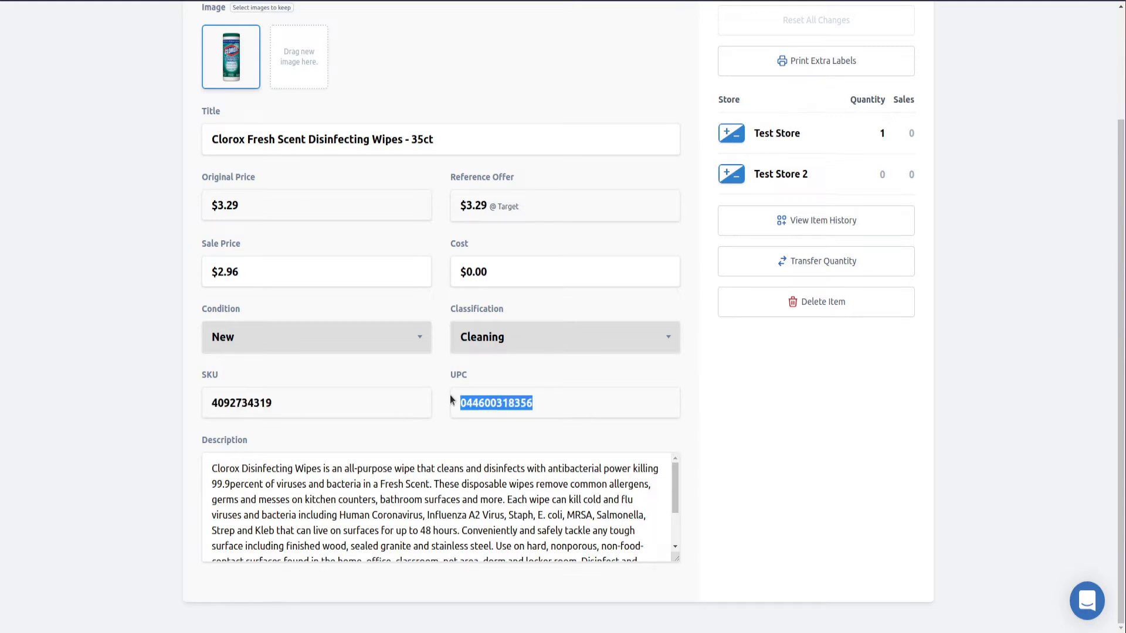
pyautogui.scroll(-2, 411, 498)
pyautogui.scroll(2, 369, 458)
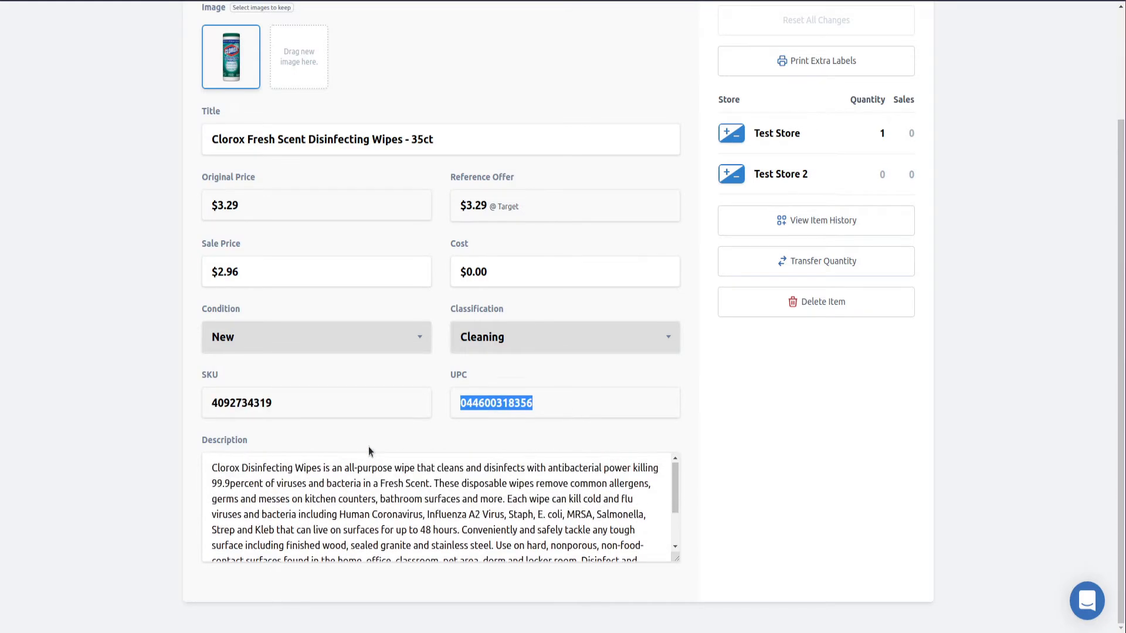
pyautogui.scroll(-2, 410, 463)
pyautogui.scroll(5, 422, 463)
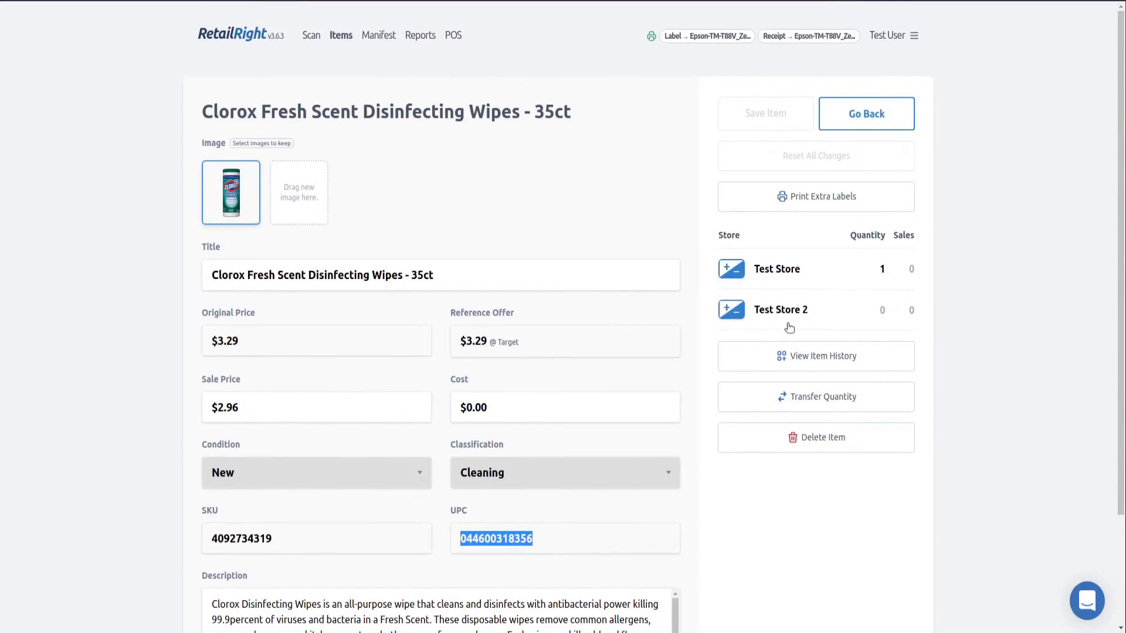
# Adjust the Test Store quantity down by one unit
pyautogui.click(736, 269)
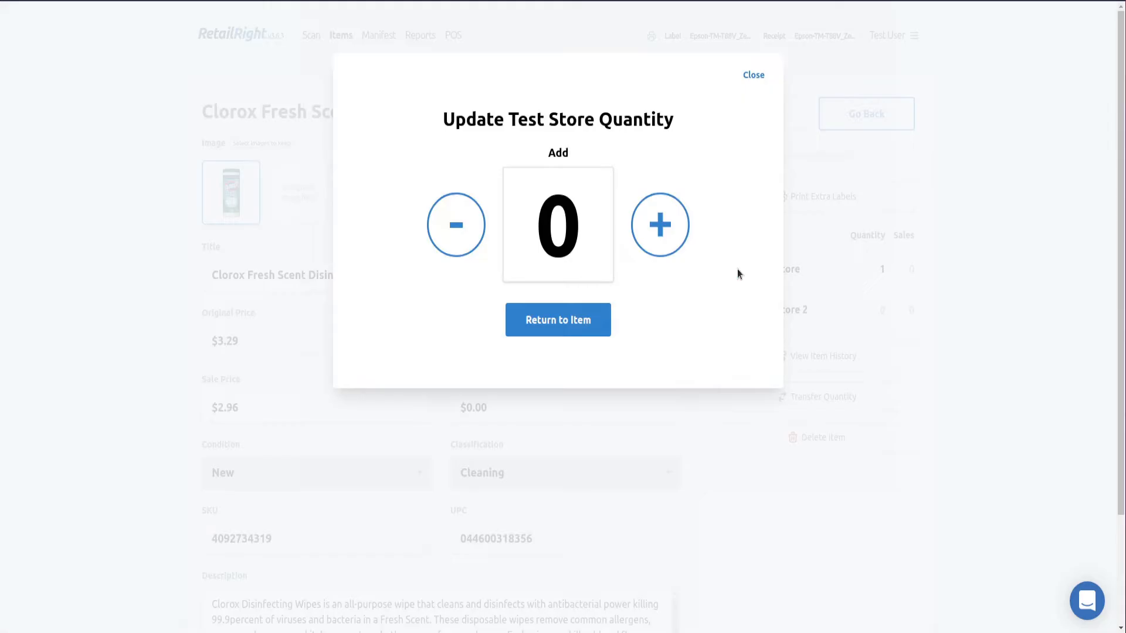
pyautogui.click(680, 225)
pyautogui.click(753, 74)
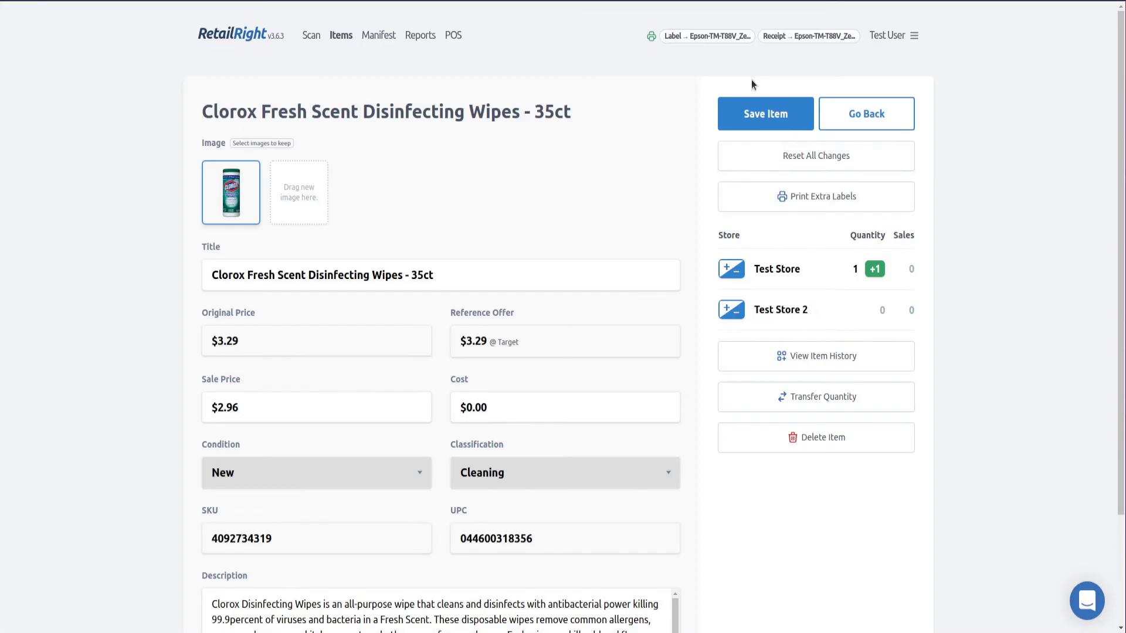
pyautogui.click(731, 270)
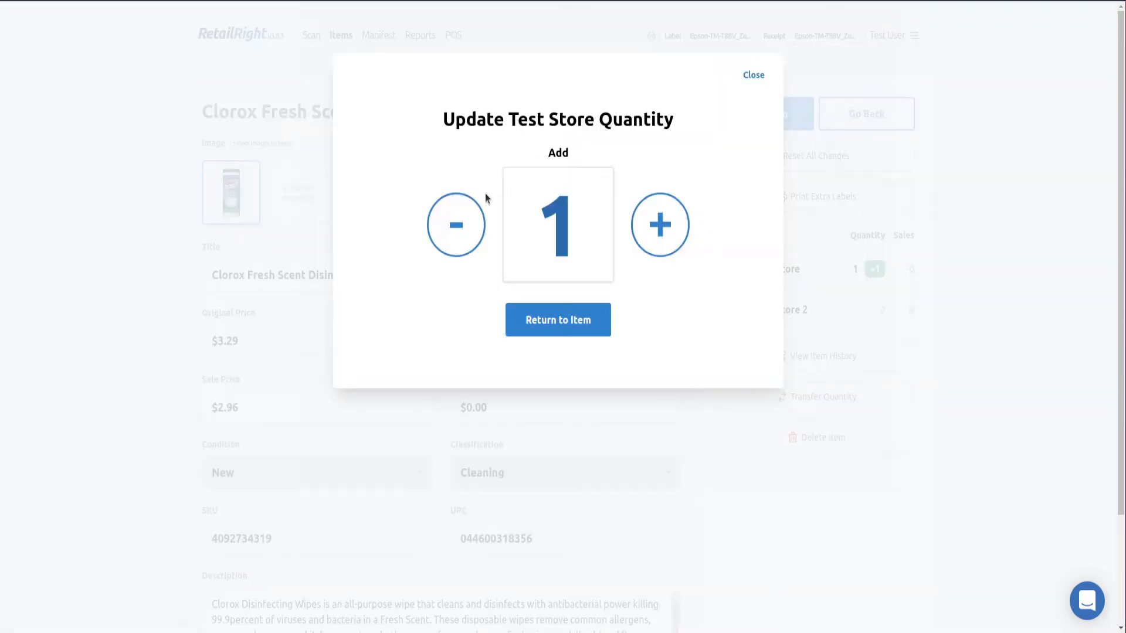
pyautogui.click(462, 220)
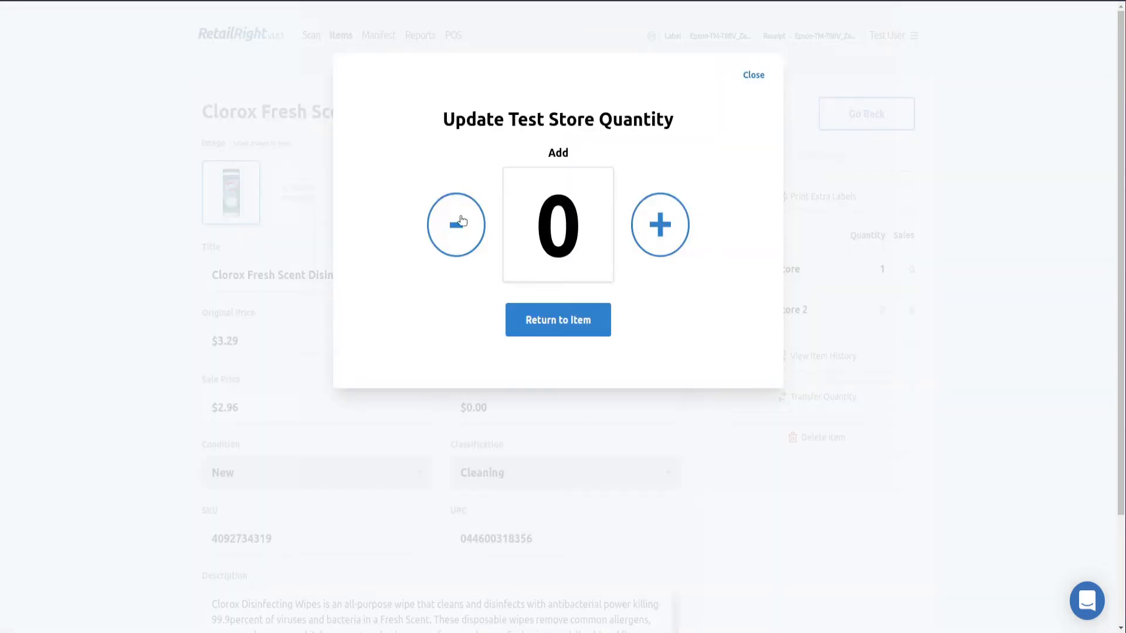
pyautogui.click(462, 221)
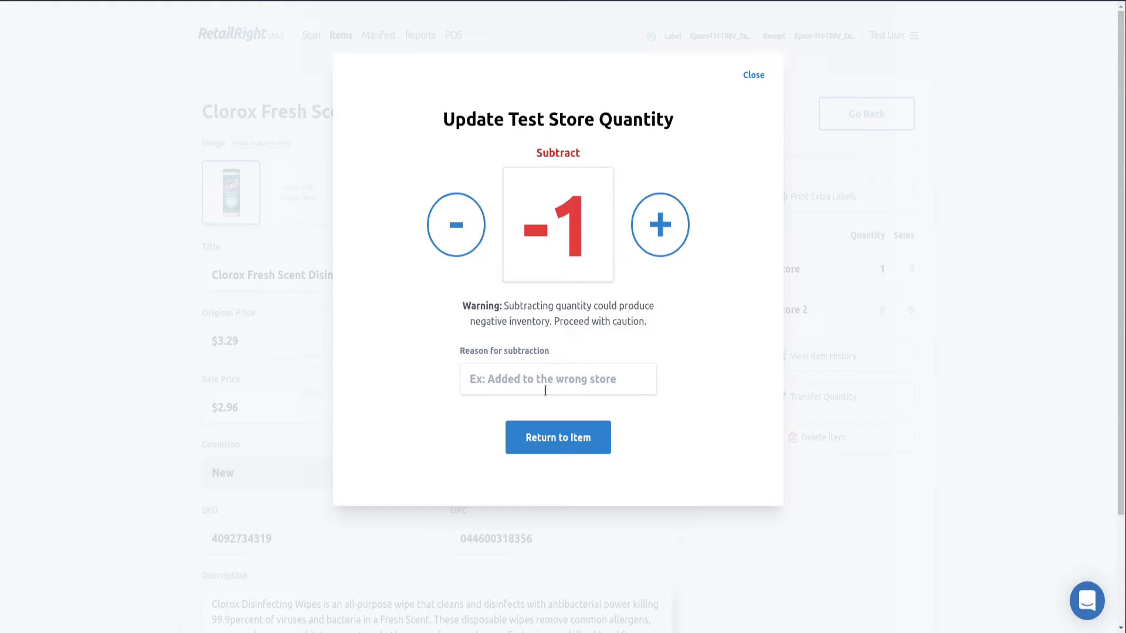
# Record 'Testing' as the subtraction reason and save the item
pyautogui.click(572, 378)
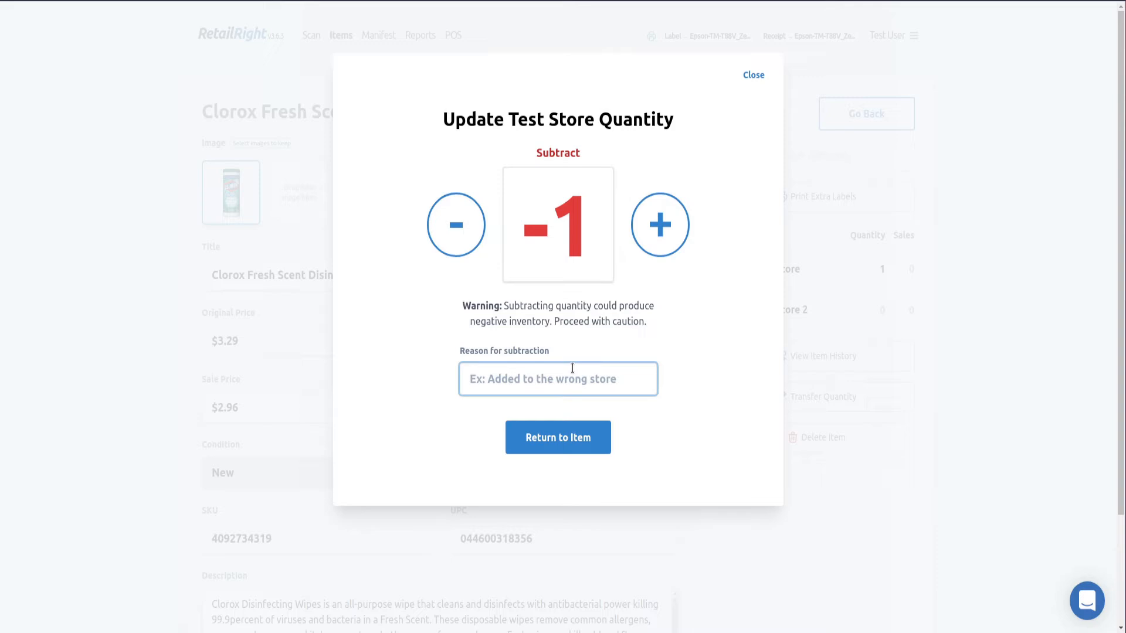
pyautogui.write('Testing')
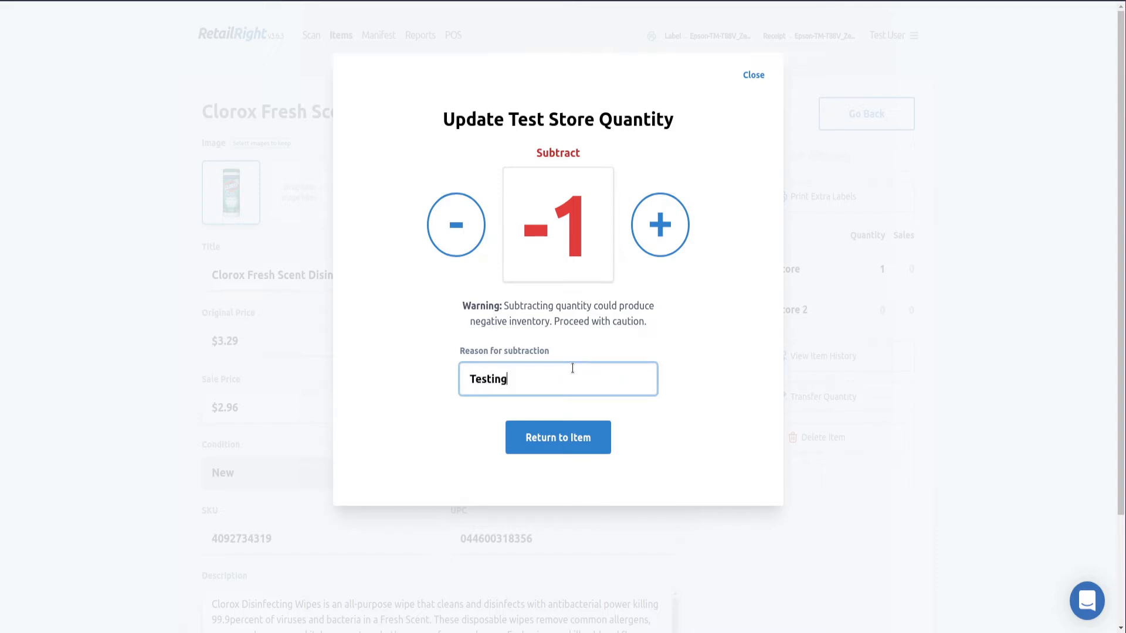
pyautogui.click(554, 433)
pyautogui.click(787, 107)
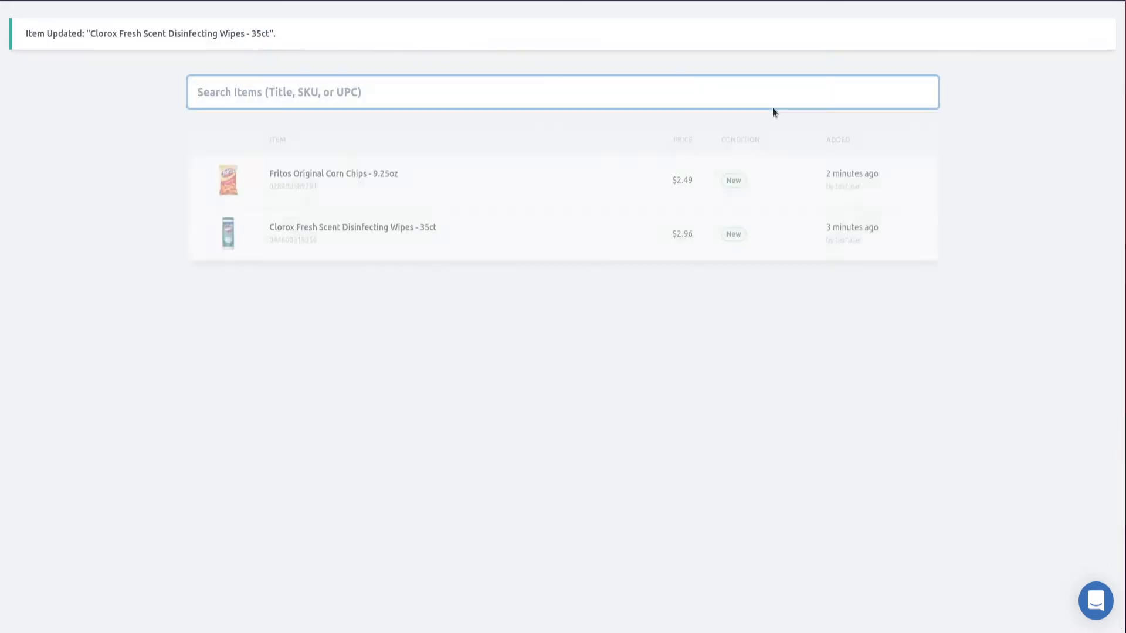
pyautogui.click(469, 233)
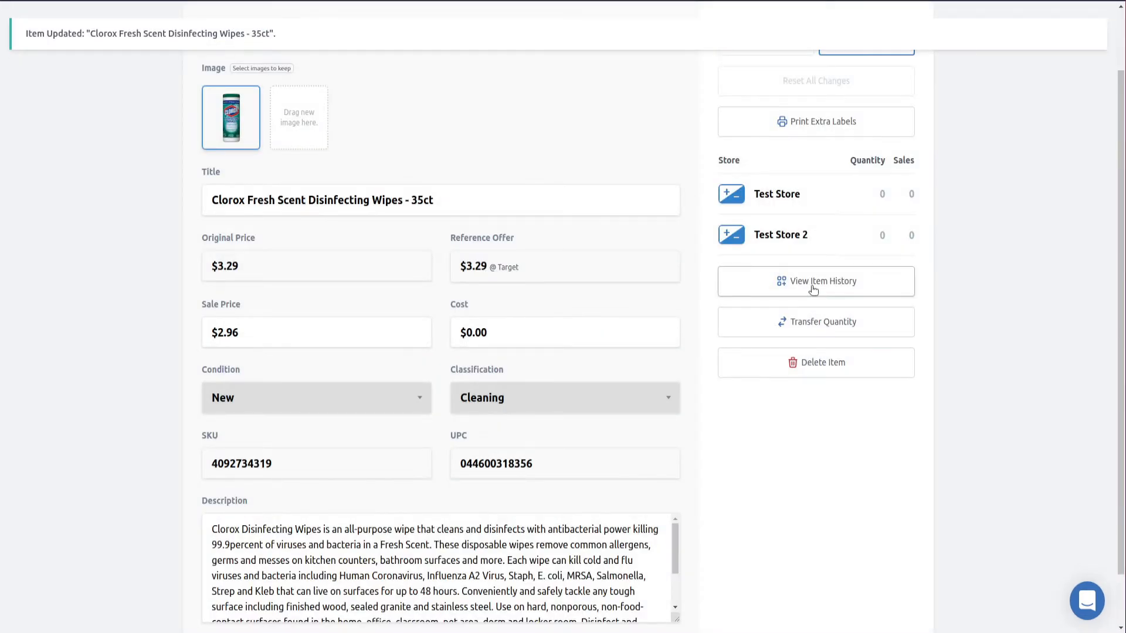
pyautogui.click(812, 287)
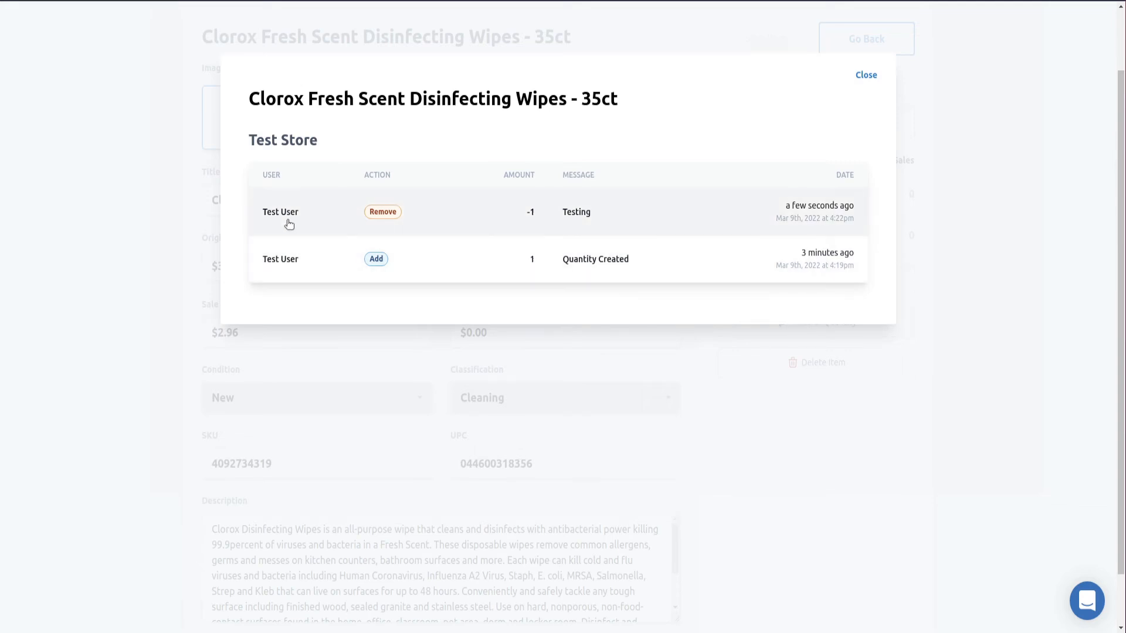
pyautogui.moveTo(264, 174); pyautogui.dragTo(315, 178)
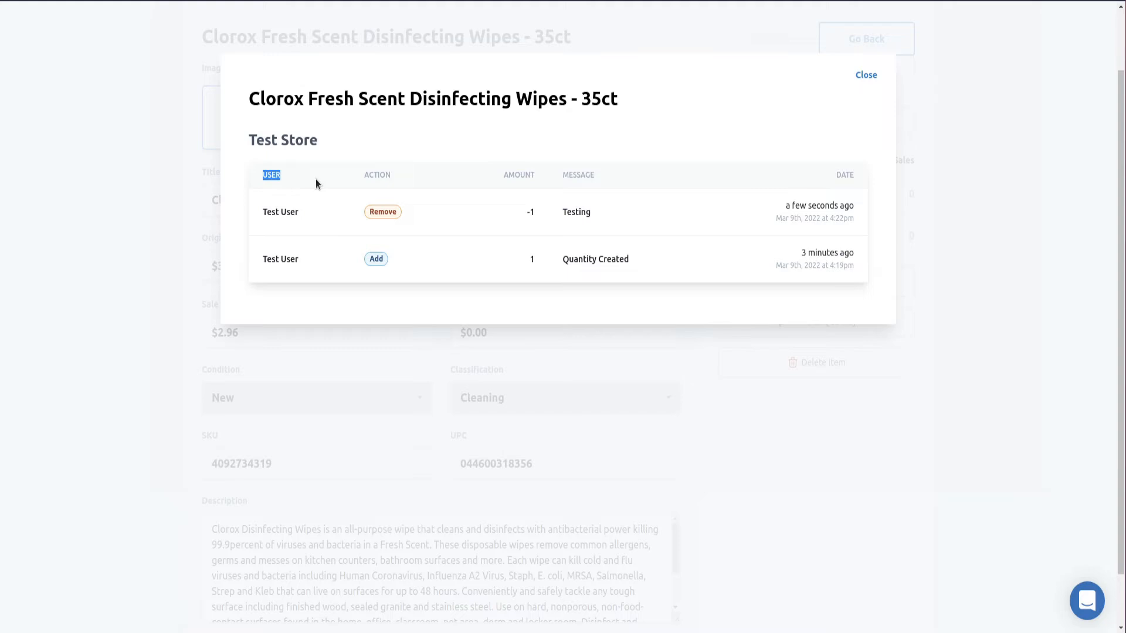
pyautogui.click(311, 297)
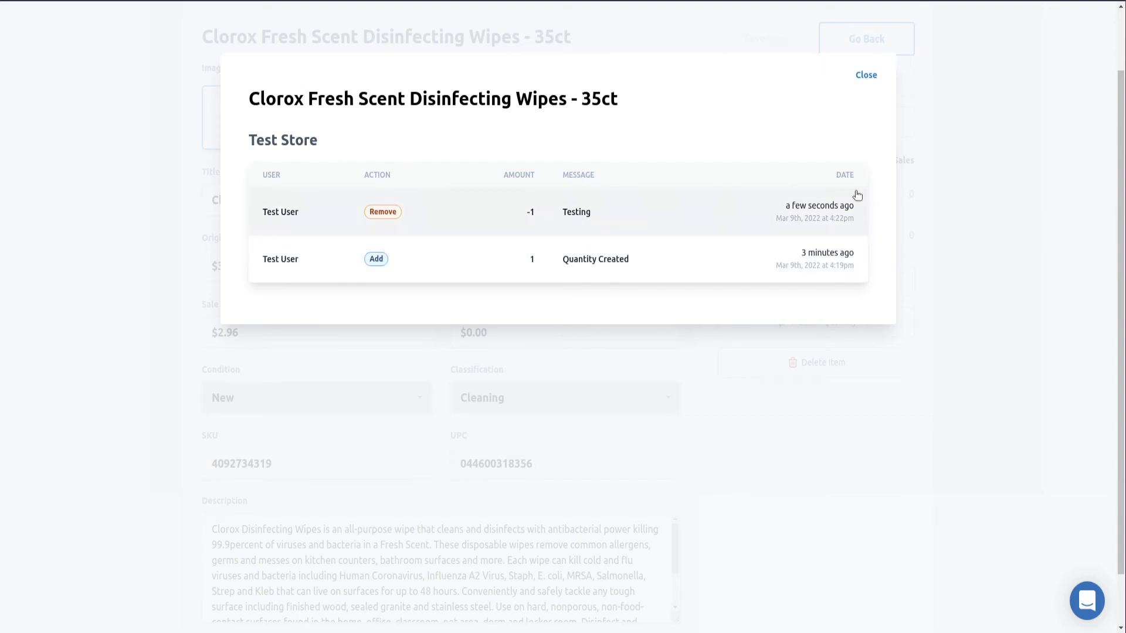
pyautogui.click(866, 75)
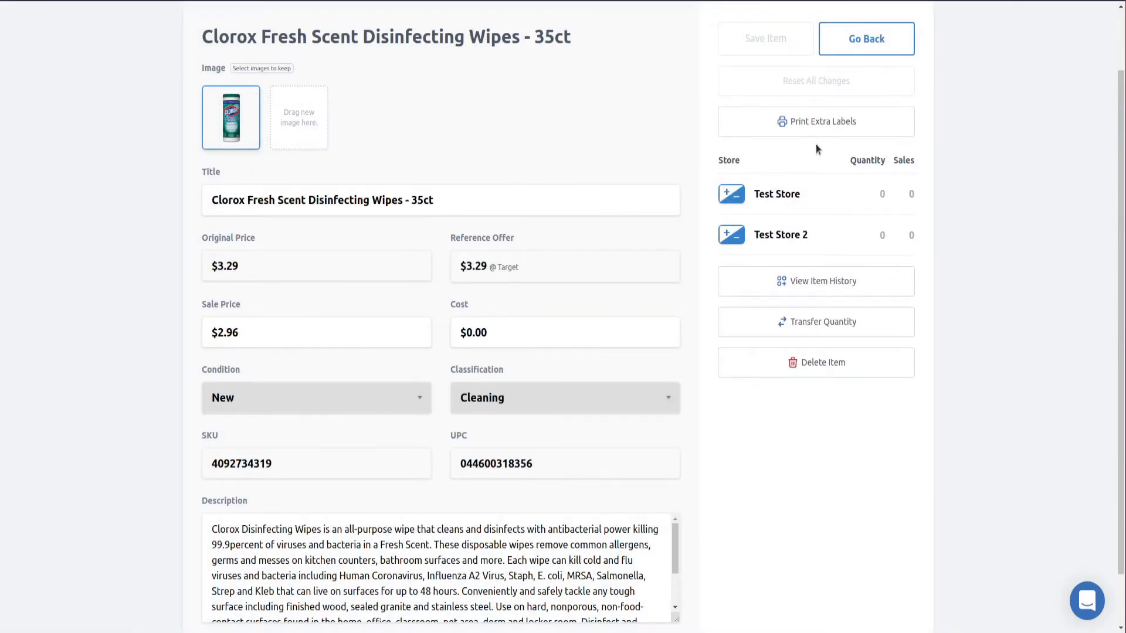
# Increase the Test Store quantity by two units
pyautogui.scroll(1, 811, 221)
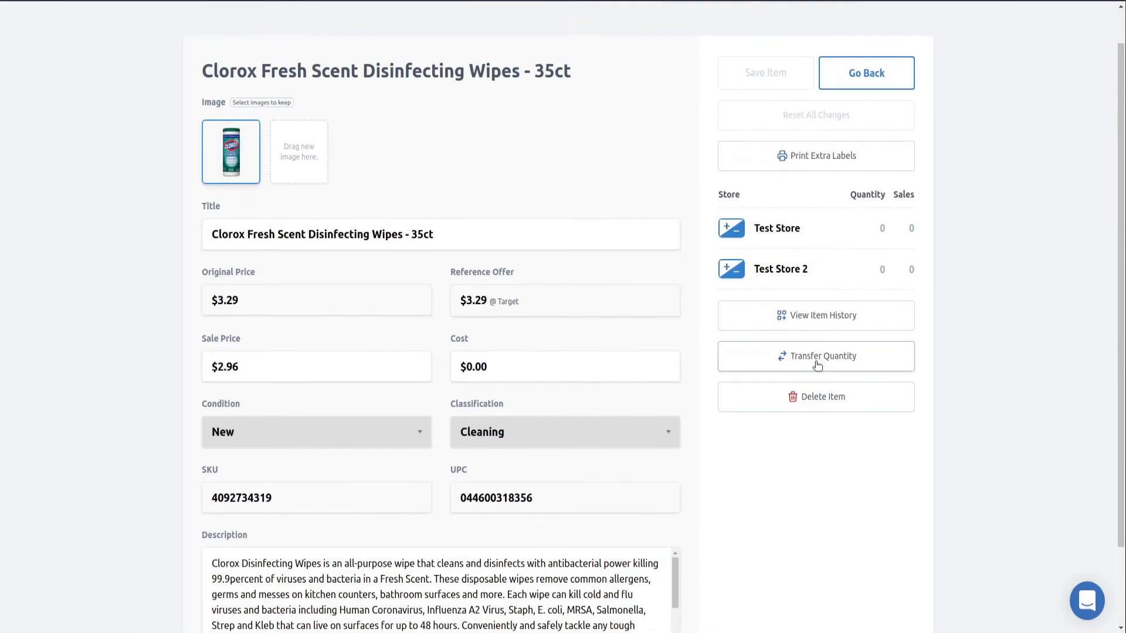
pyautogui.click(818, 364)
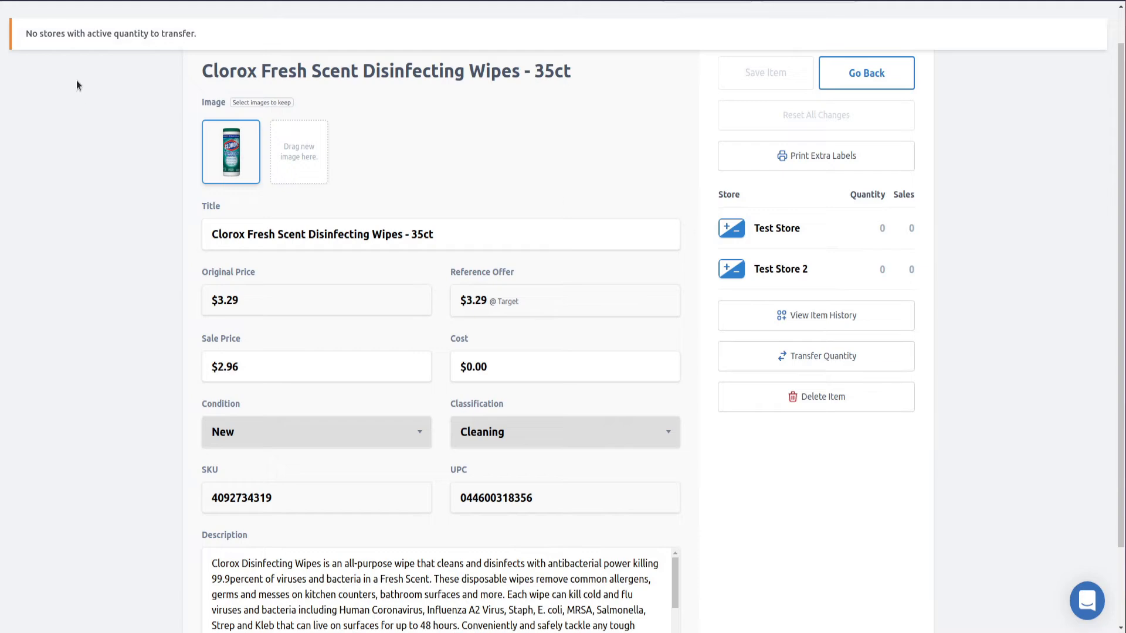
pyautogui.click(733, 229)
pyautogui.click(652, 234)
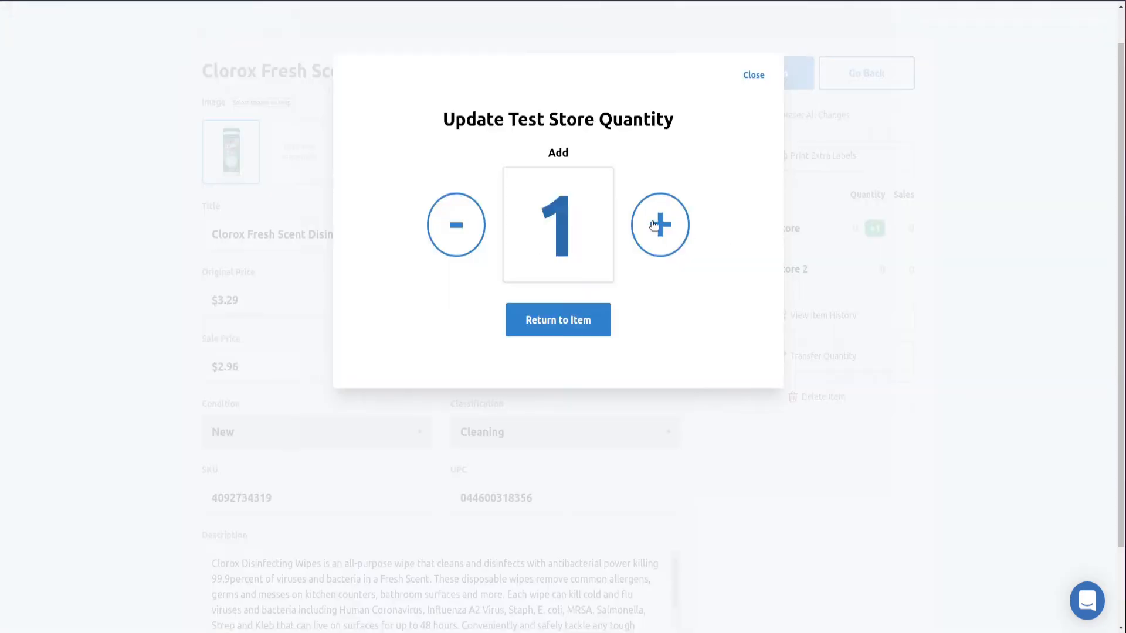
pyautogui.click(649, 251)
pyautogui.click(595, 336)
# Save the item with No Labels Needed and reopen the Clorox wipes
pyautogui.click(765, 73)
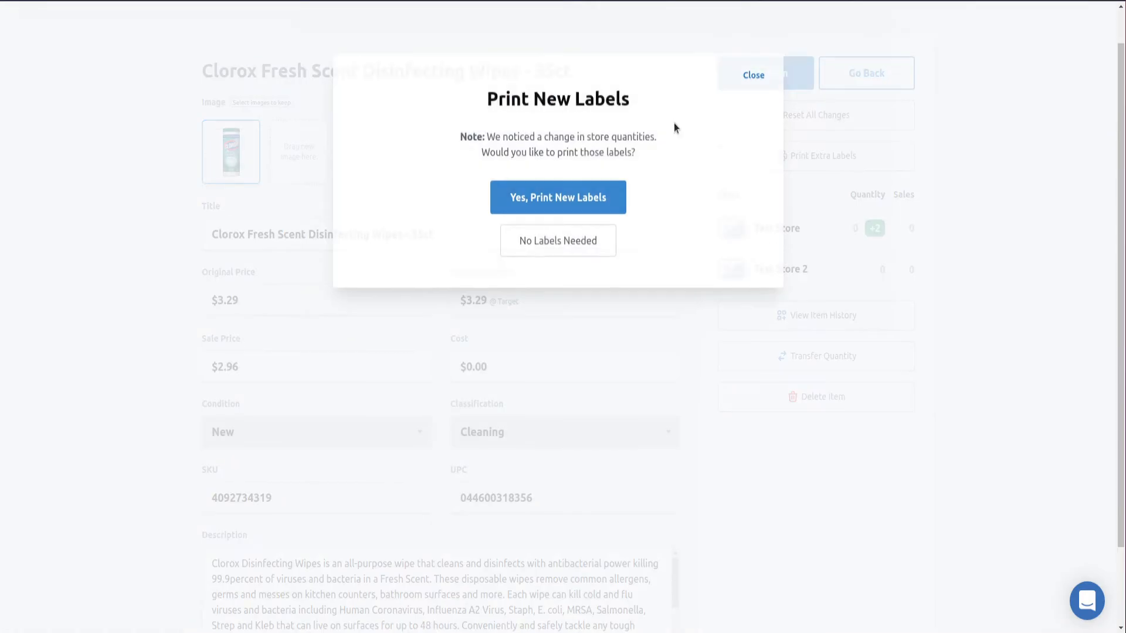
pyautogui.click(554, 242)
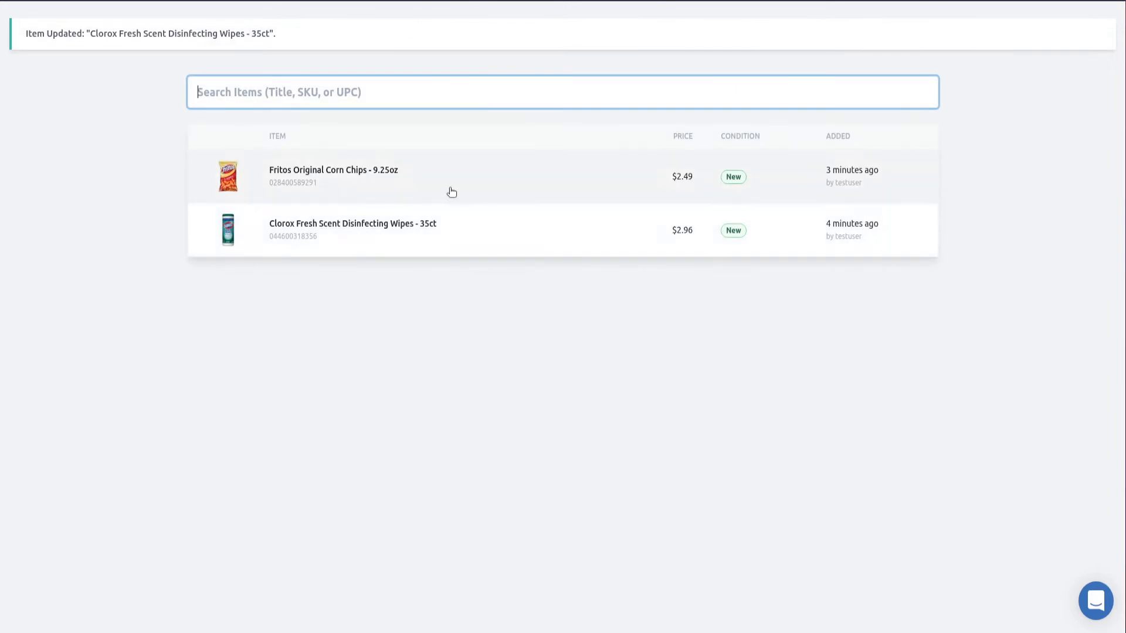
pyautogui.click(450, 238)
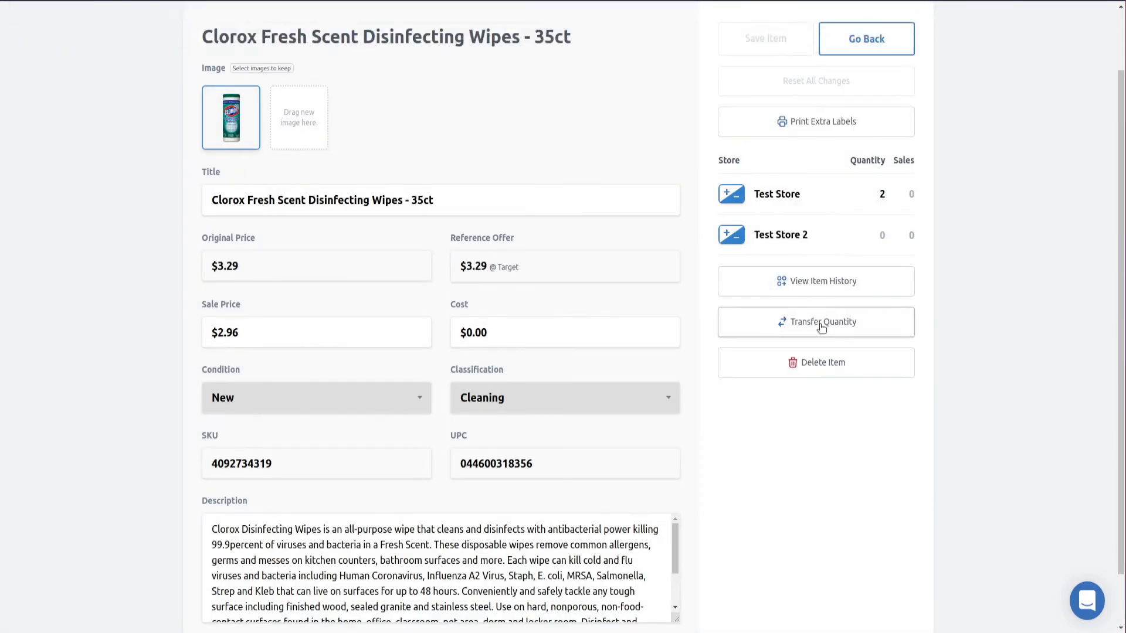
# Transfer 1 unit of the Clorox wipes from Test Store to Test Store 2
pyautogui.click(815, 324)
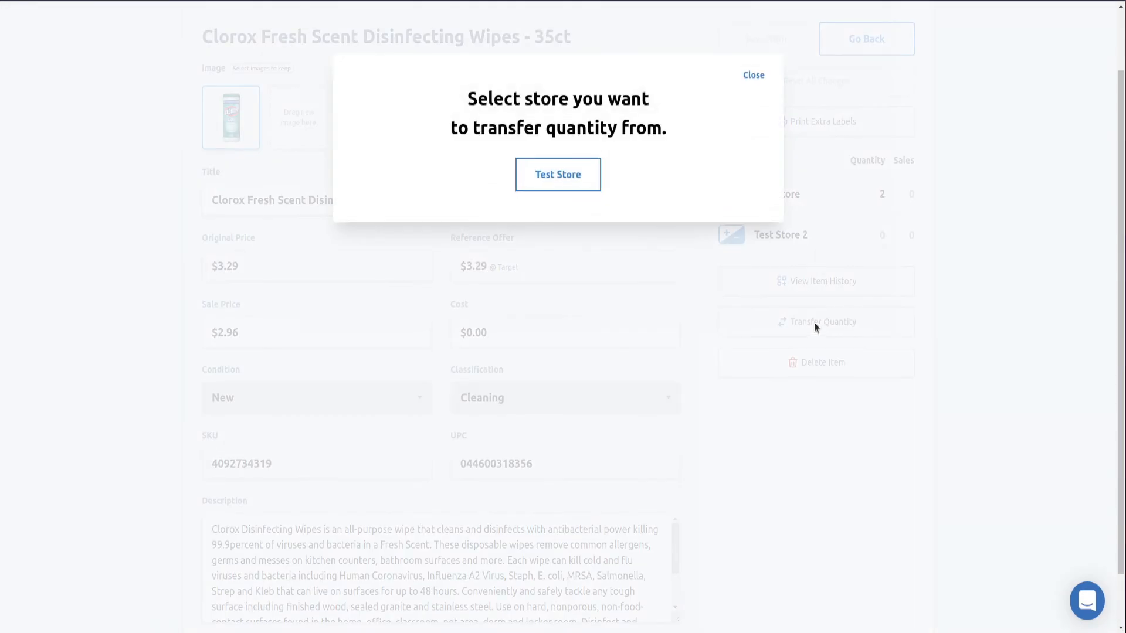
pyautogui.click(573, 178)
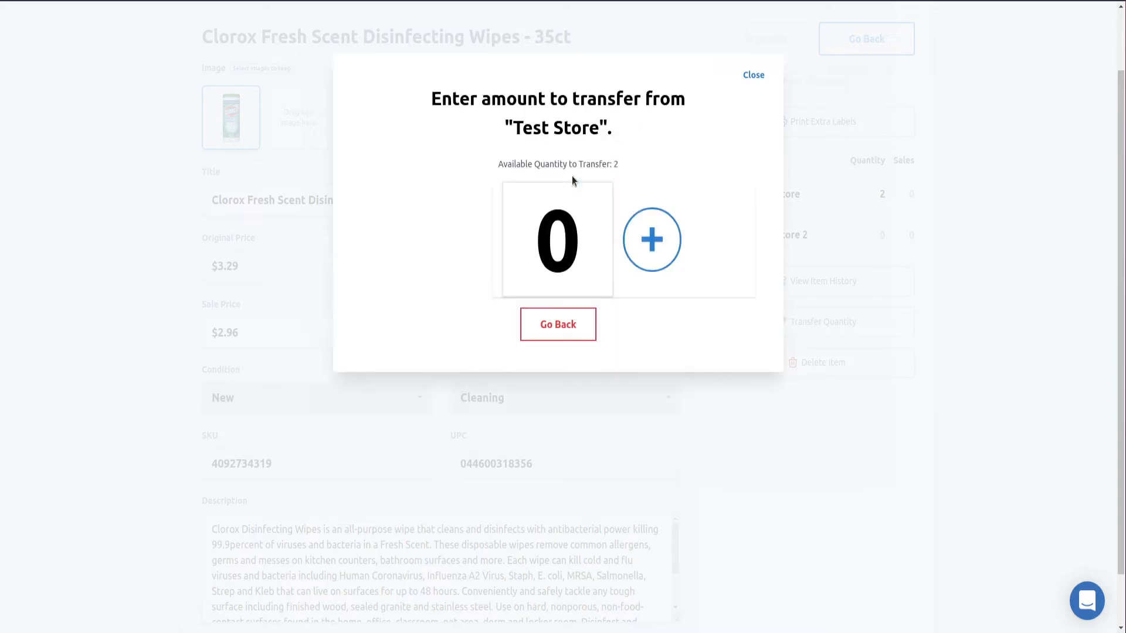
pyautogui.click(643, 231)
pyautogui.click(520, 328)
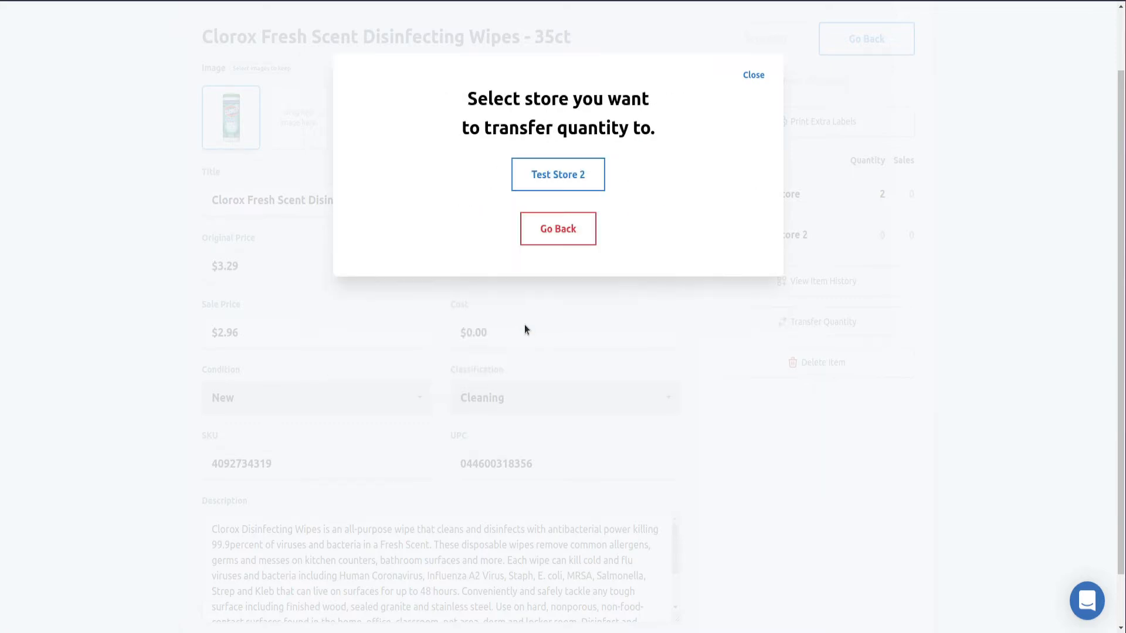
pyautogui.click(572, 180)
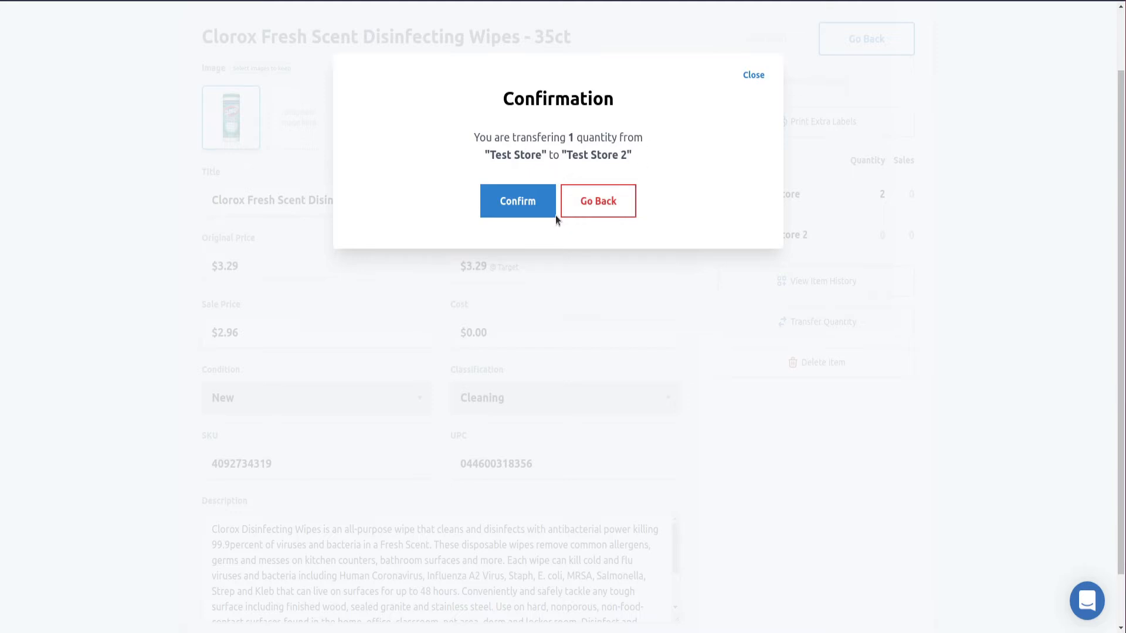
pyautogui.click(488, 201)
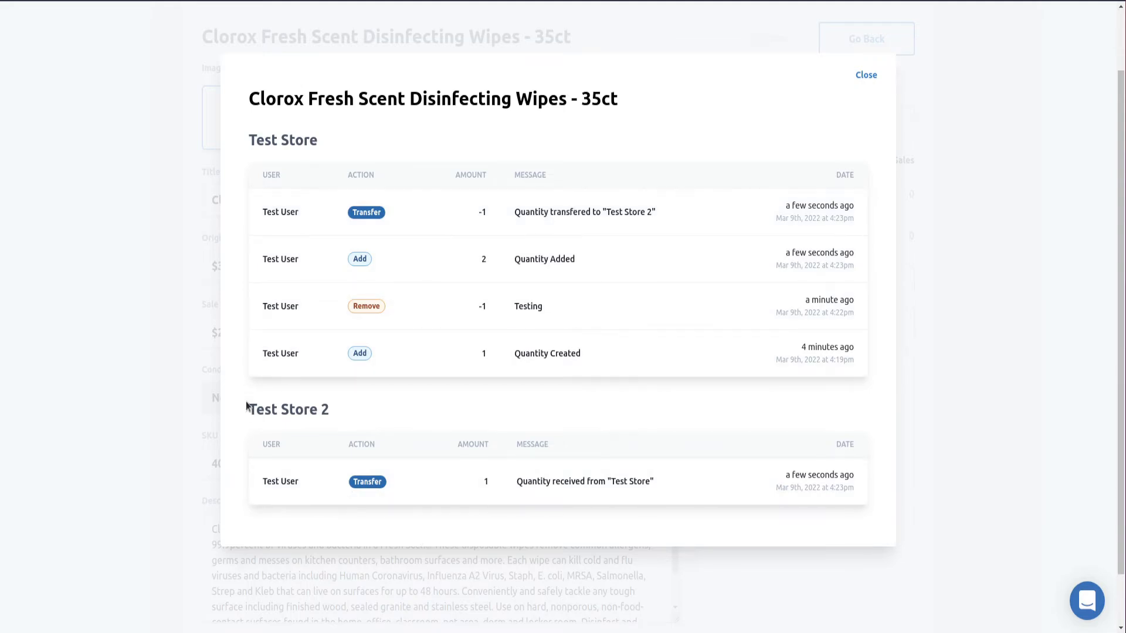
# Close Item History and scroll back to the top of the Clorox wipes page
pyautogui.moveTo(246, 404); pyautogui.dragTo(346, 417)
pyautogui.click(473, 423)
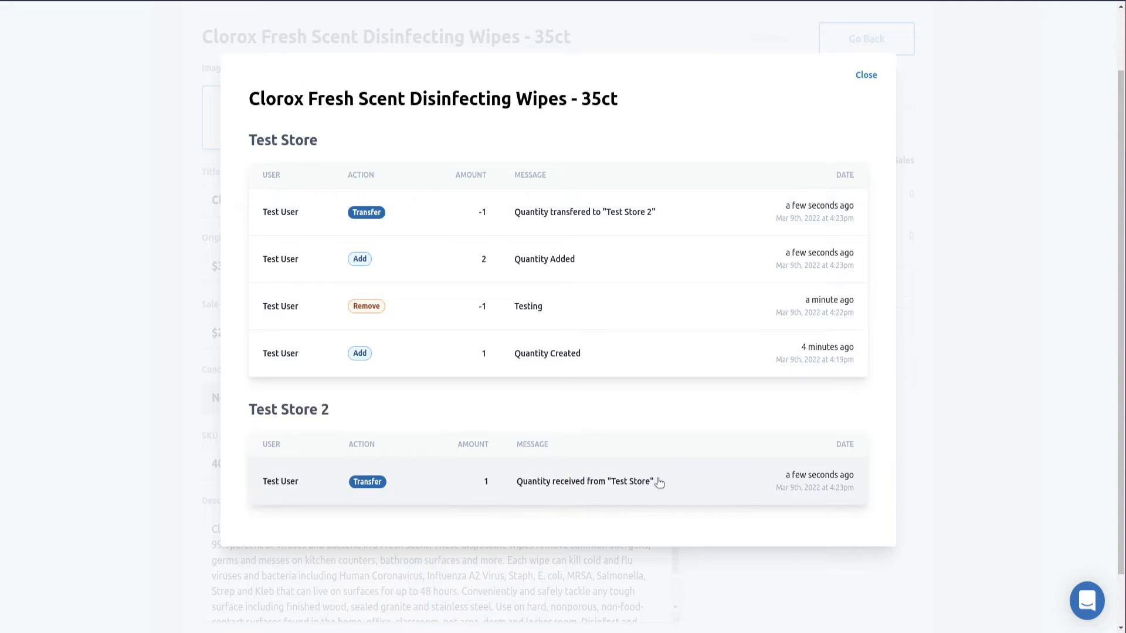
pyautogui.click(866, 75)
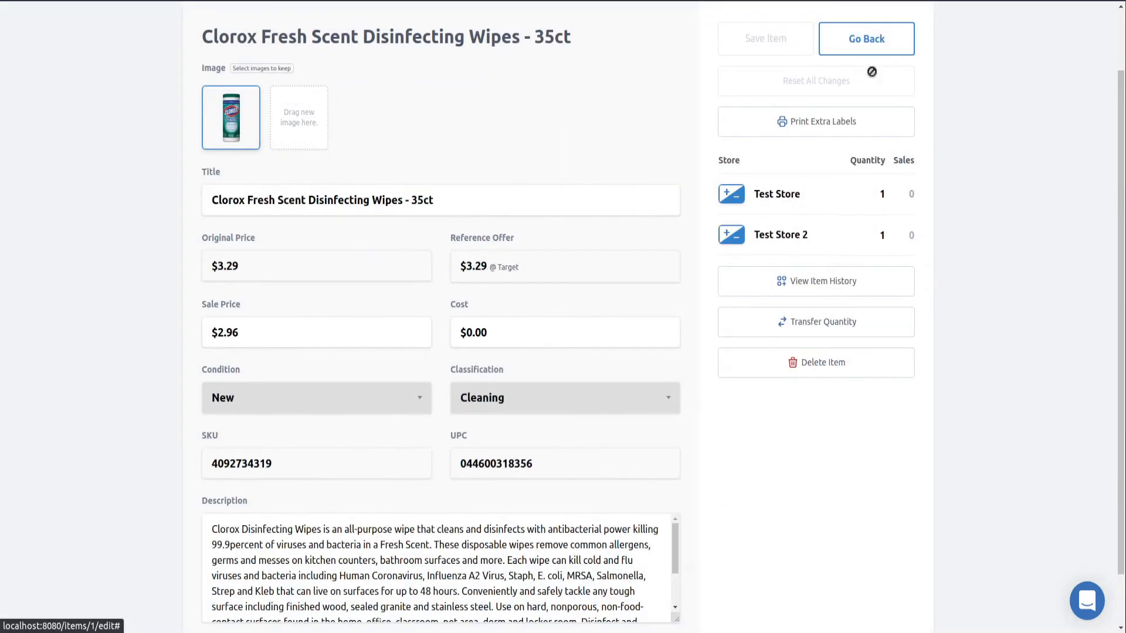
pyautogui.scroll(2, 838, 235)
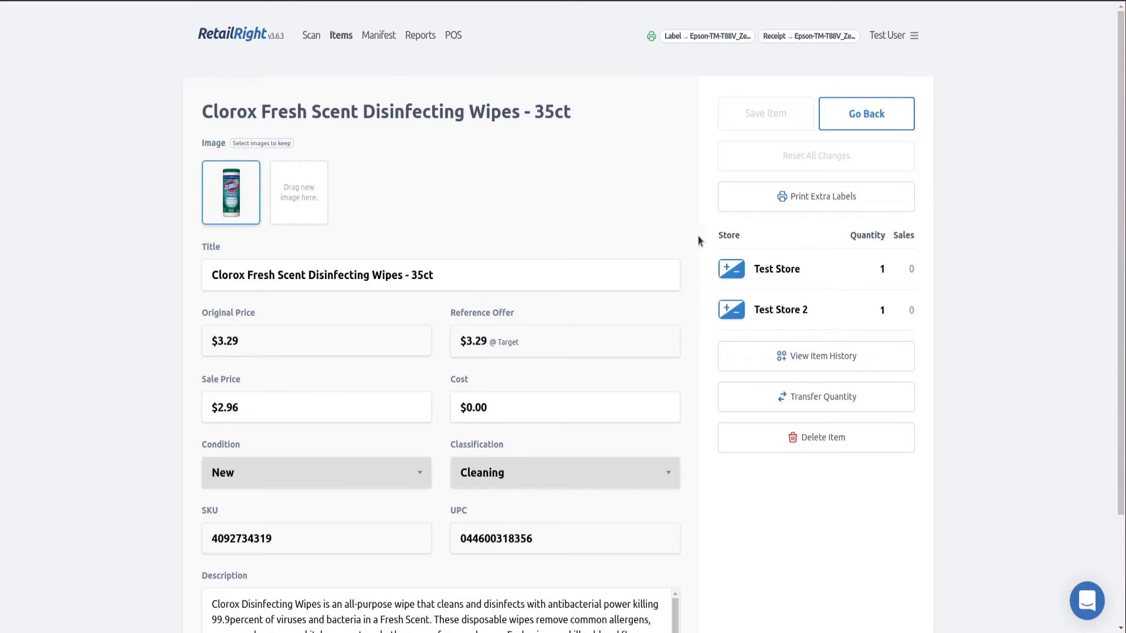
pyautogui.click(776, 197)
# Print one extra label for the Clorox wipes item at Test Store
pyautogui.click(620, 202)
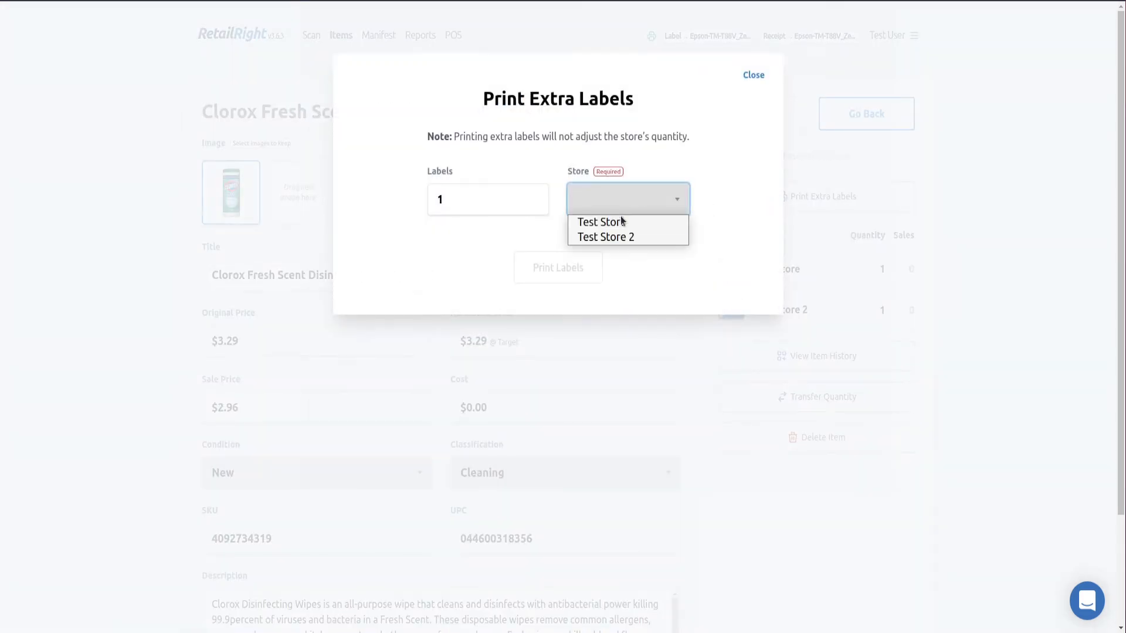
pyautogui.click(620, 223)
pyautogui.click(552, 267)
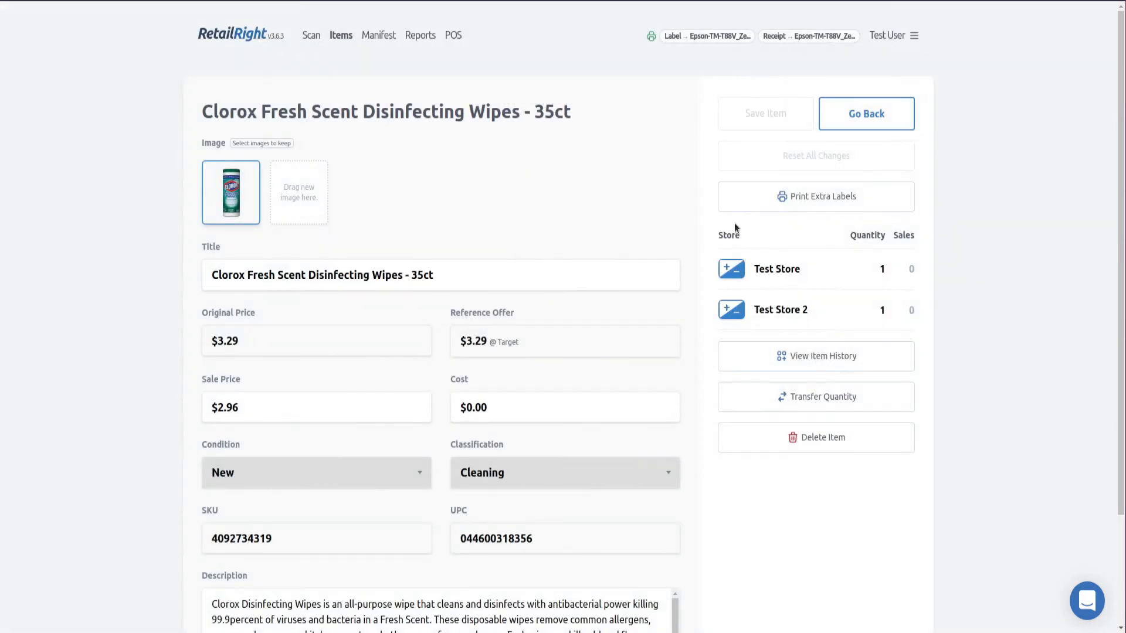
pyautogui.scroll(-2, 598, 242)
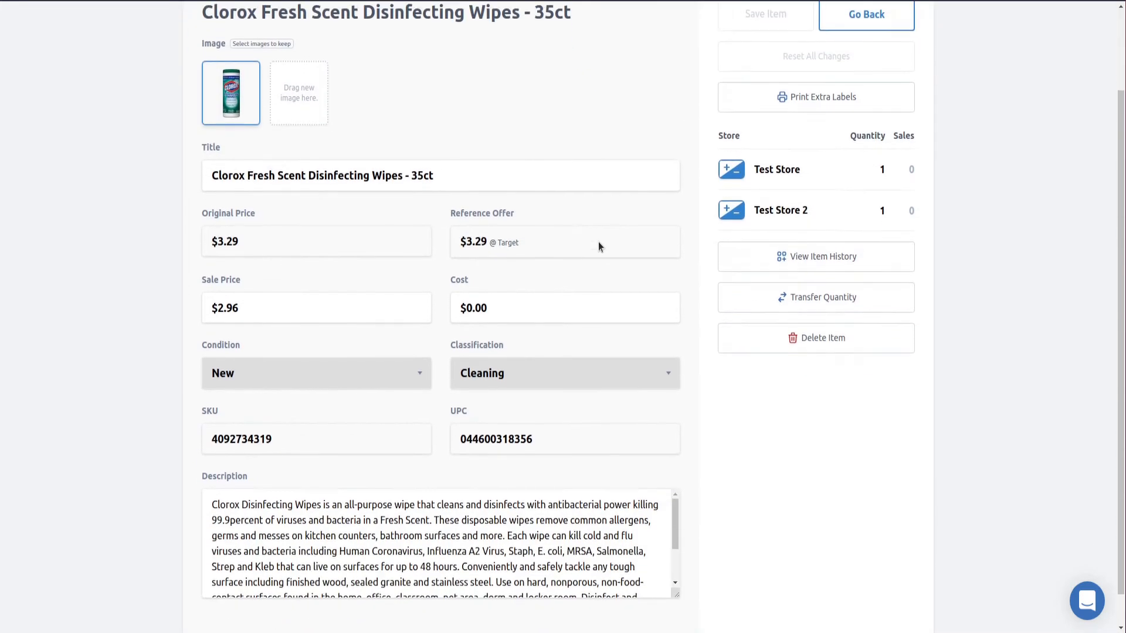
pyautogui.scroll(2, 596, 253)
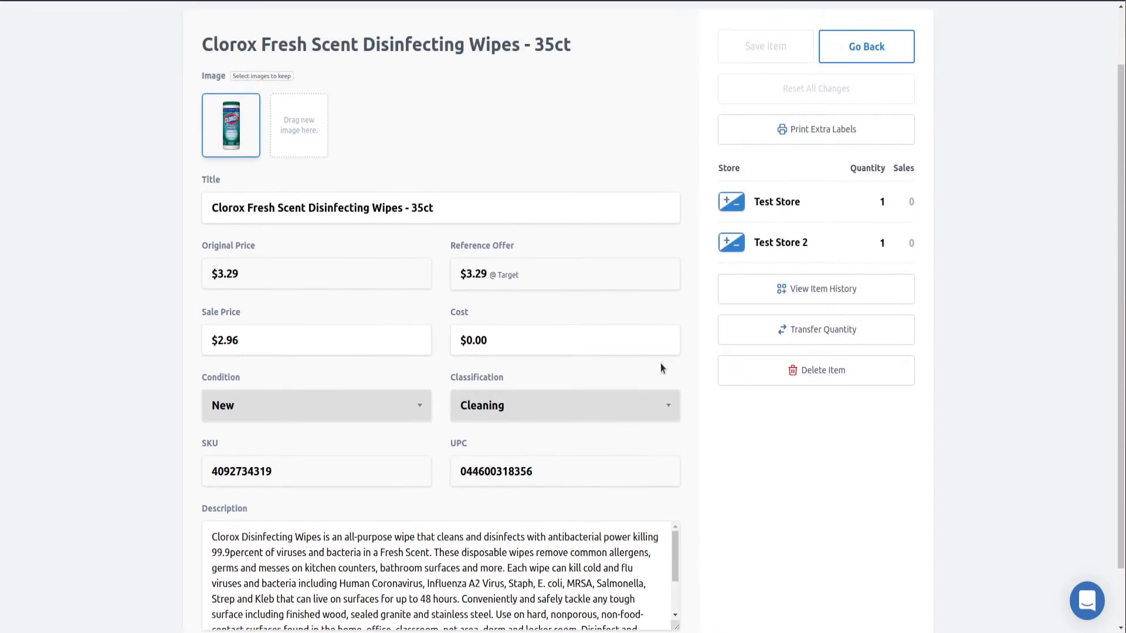
# Cancel deleting the Clorox wipes item, return to the items list, and open the Manifests page
pyautogui.click(802, 369)
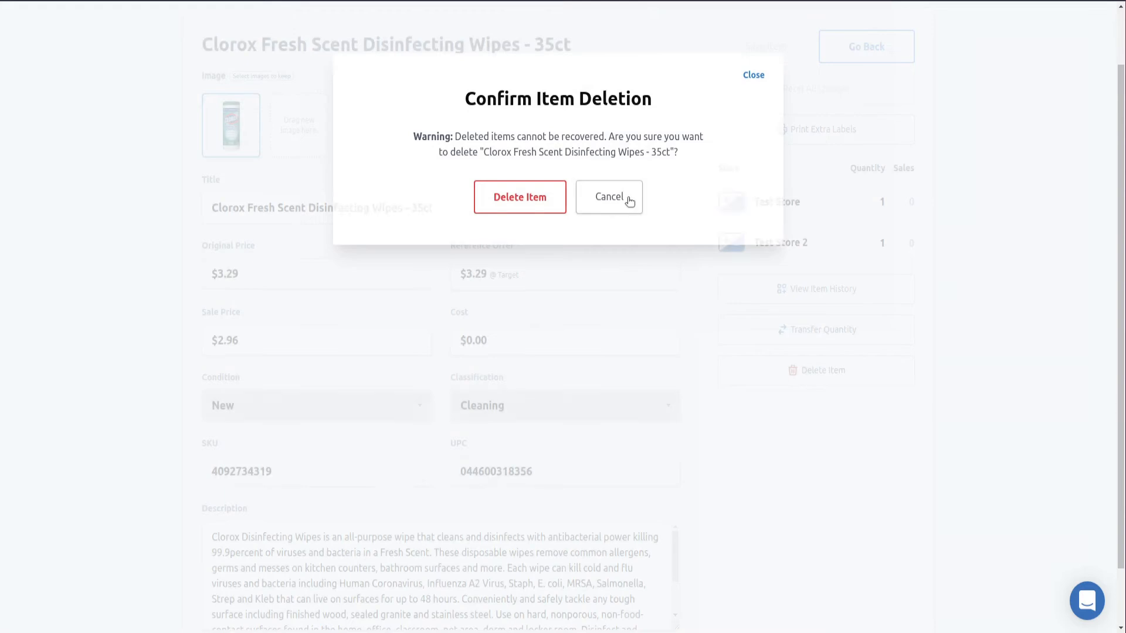
pyautogui.click(628, 197)
pyautogui.click(906, 113)
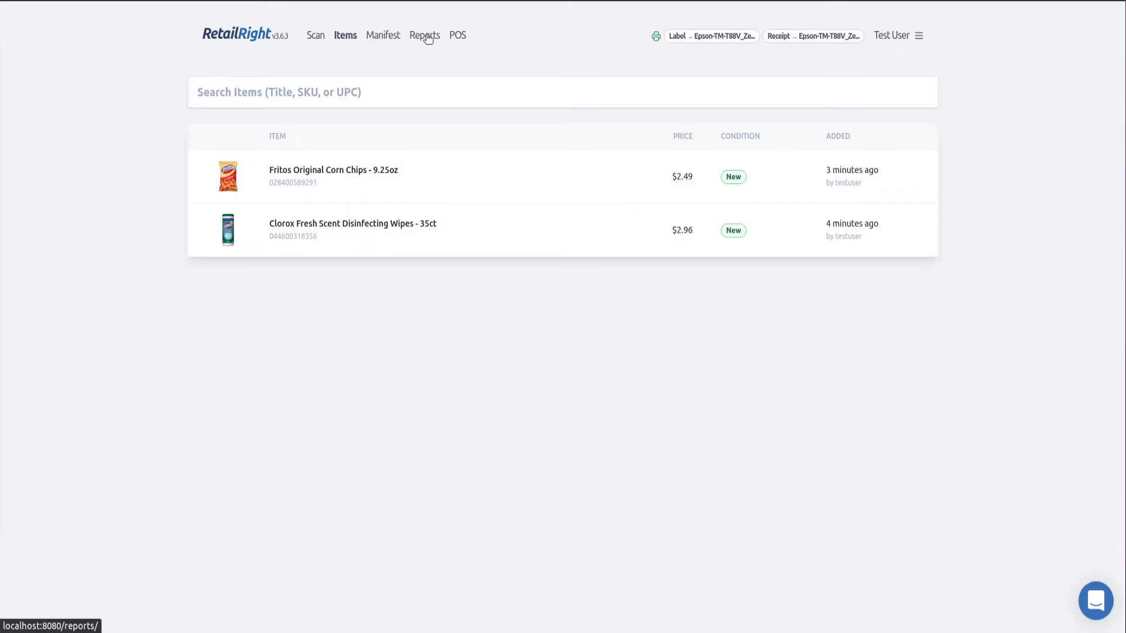
pyautogui.click(375, 37)
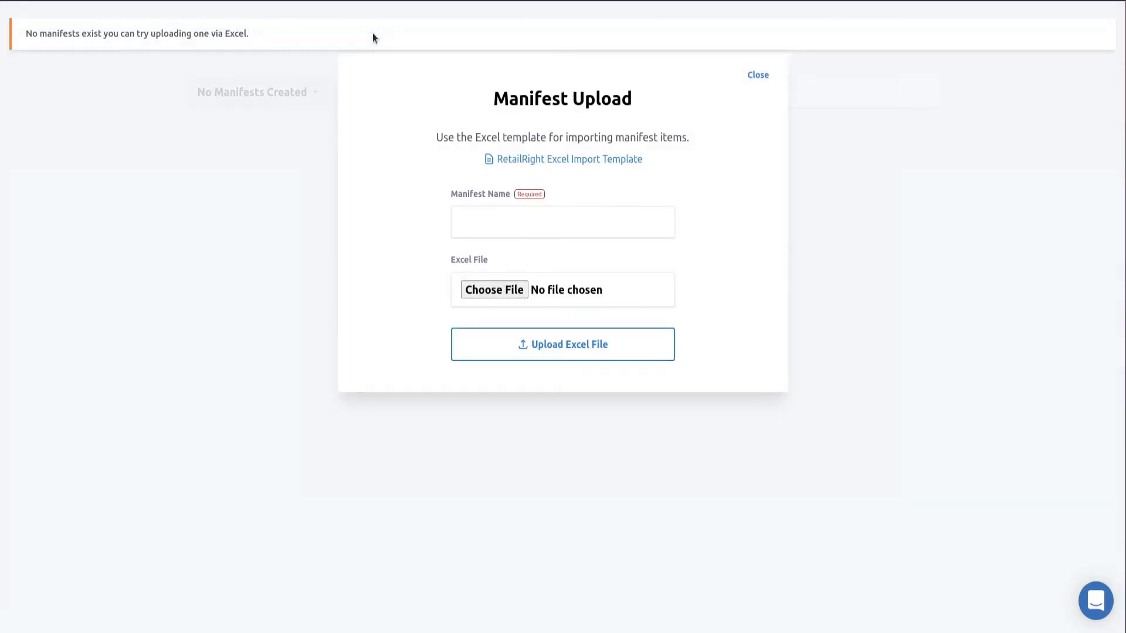
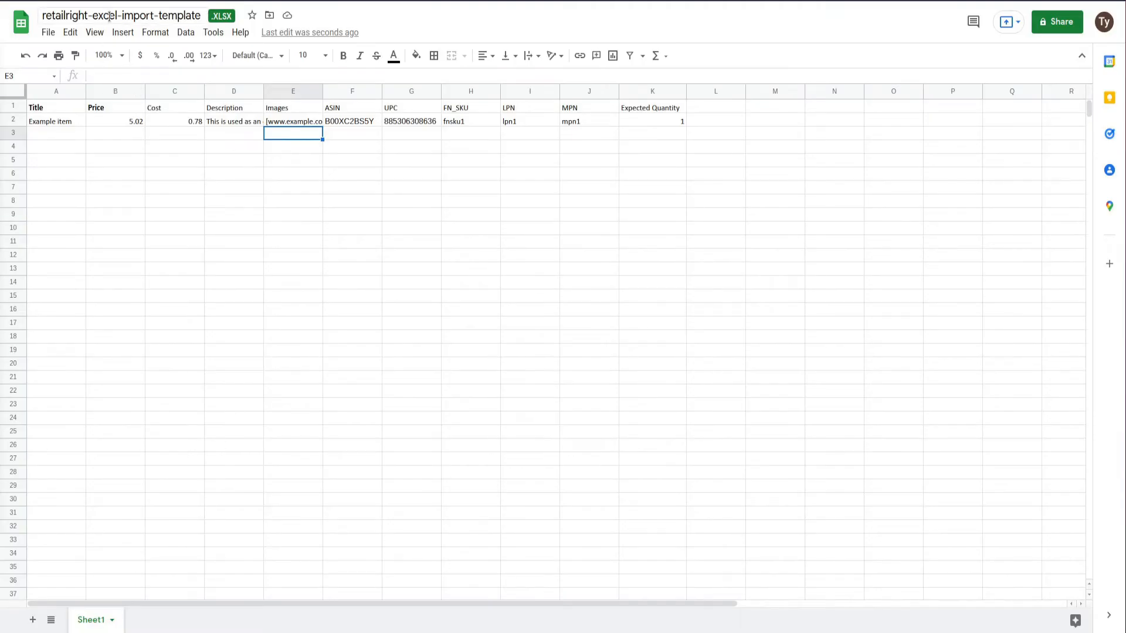
# Examine the Title, Price, Cost, Description and Images column headers of the manifest spreadsheet
pyautogui.click(71, 109)
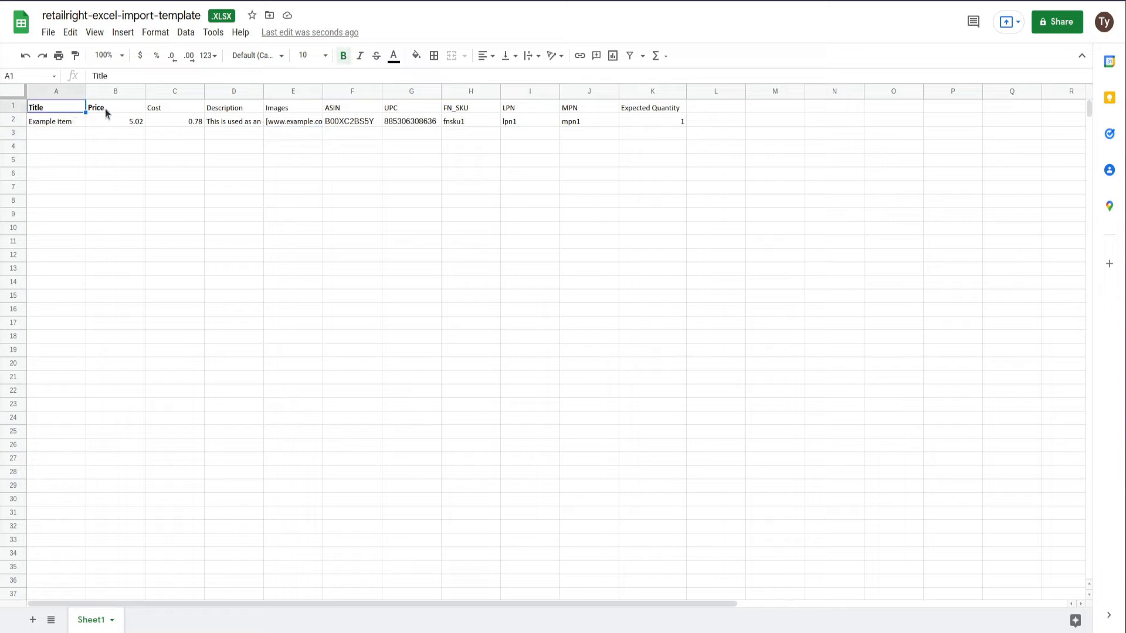
pyautogui.click(106, 109)
pyautogui.click(61, 111)
pyautogui.click(92, 110)
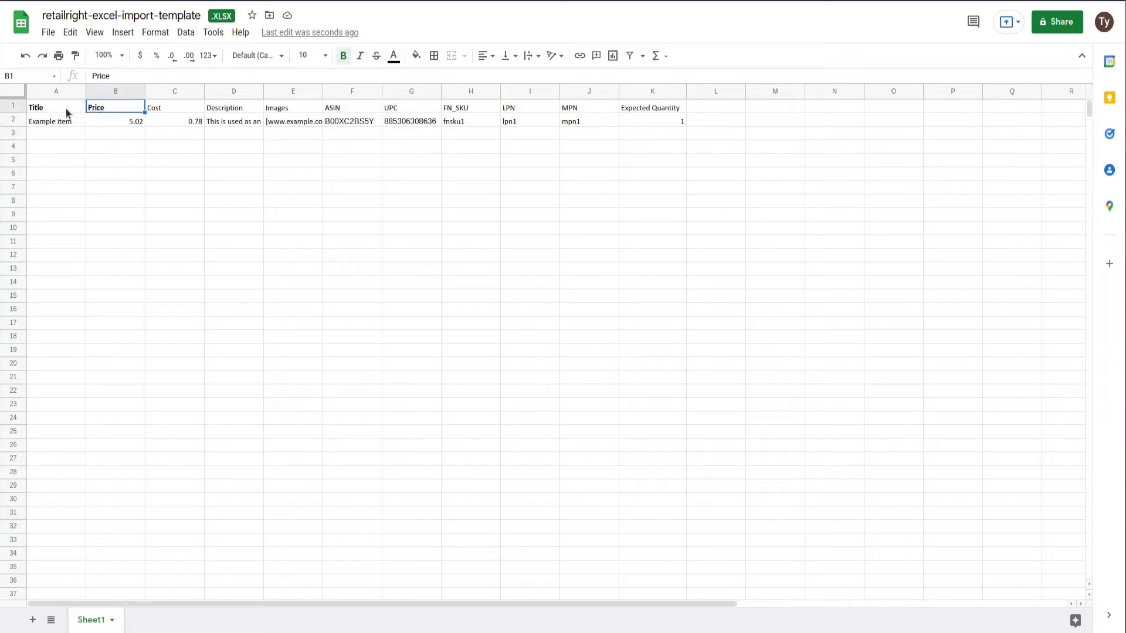
pyautogui.click(67, 109)
pyautogui.click(100, 111)
pyautogui.click(42, 112)
pyautogui.click(110, 117)
pyautogui.click(44, 109)
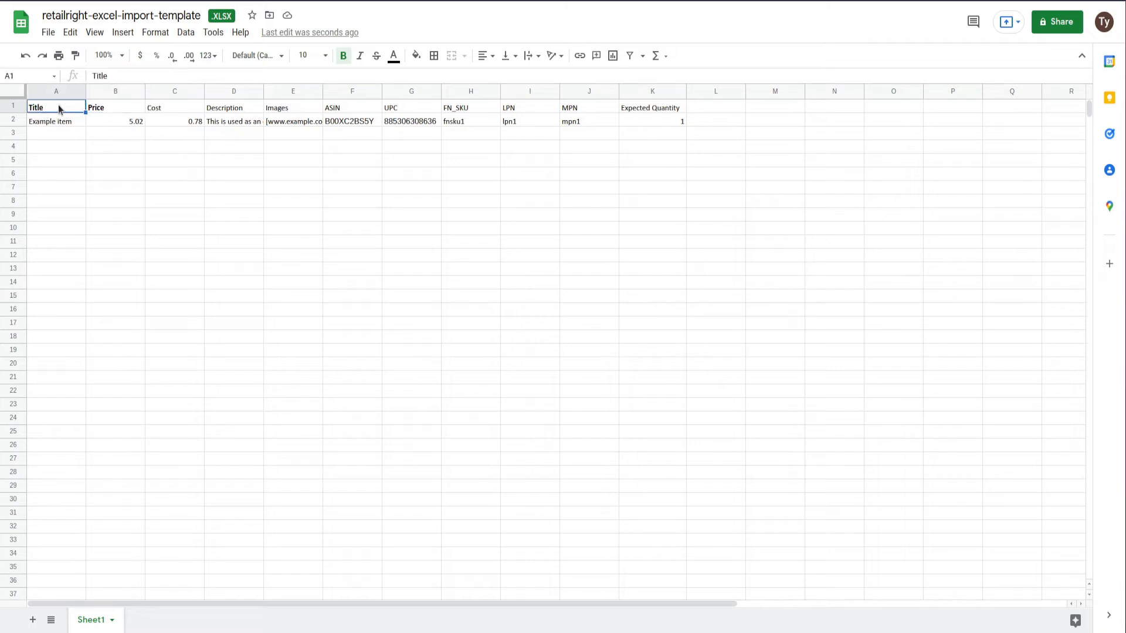
pyautogui.click(109, 108)
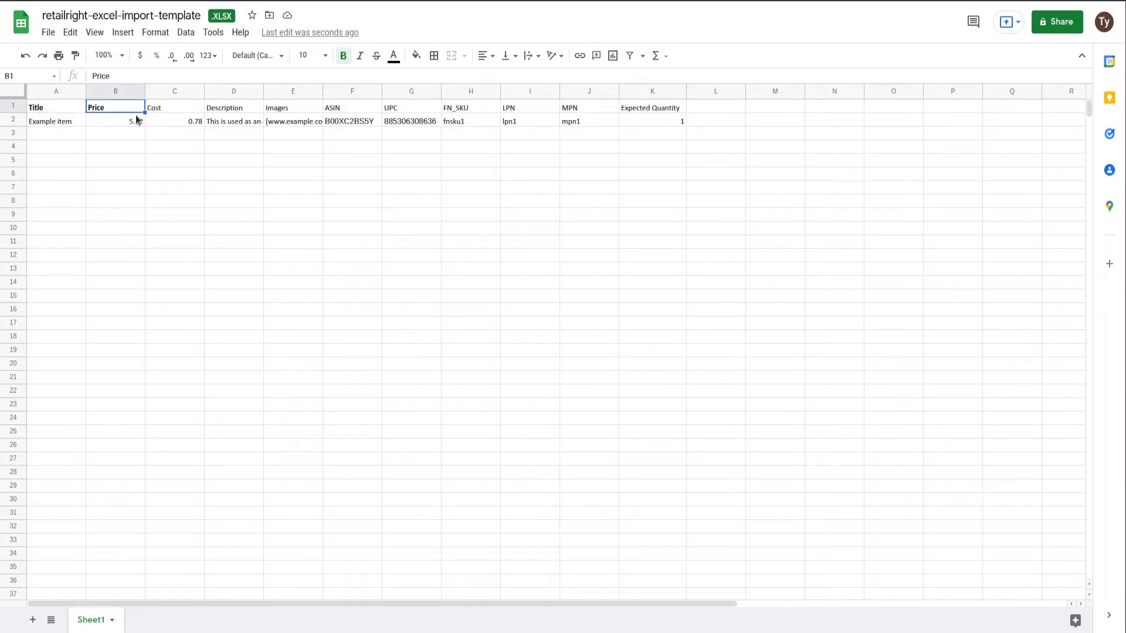
pyautogui.click(167, 109)
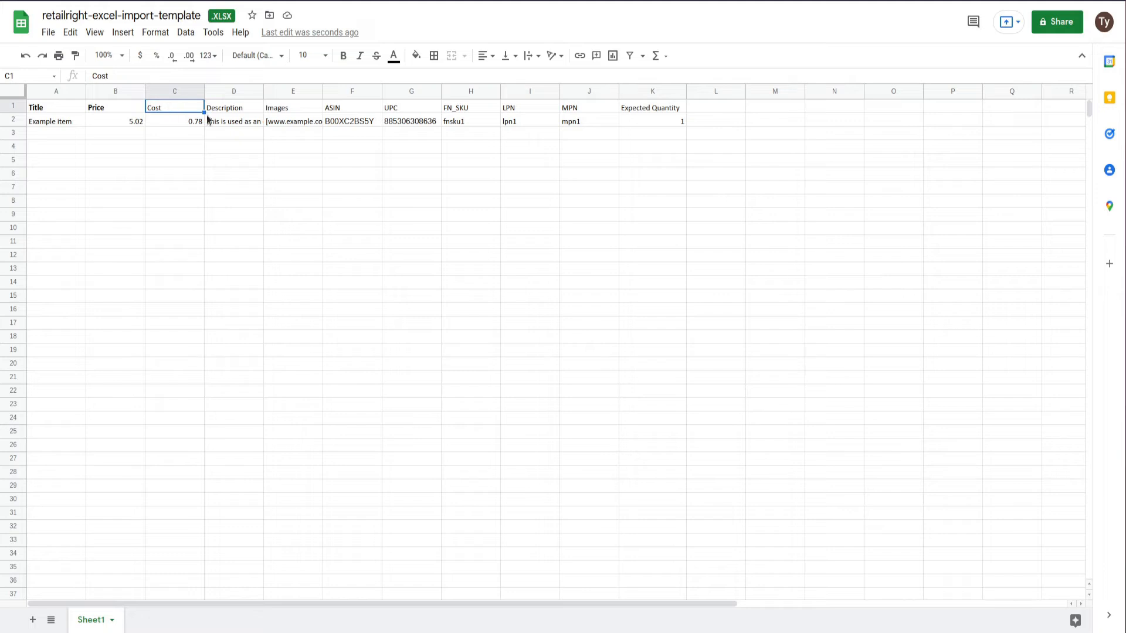
pyautogui.click(221, 111)
pyautogui.click(294, 108)
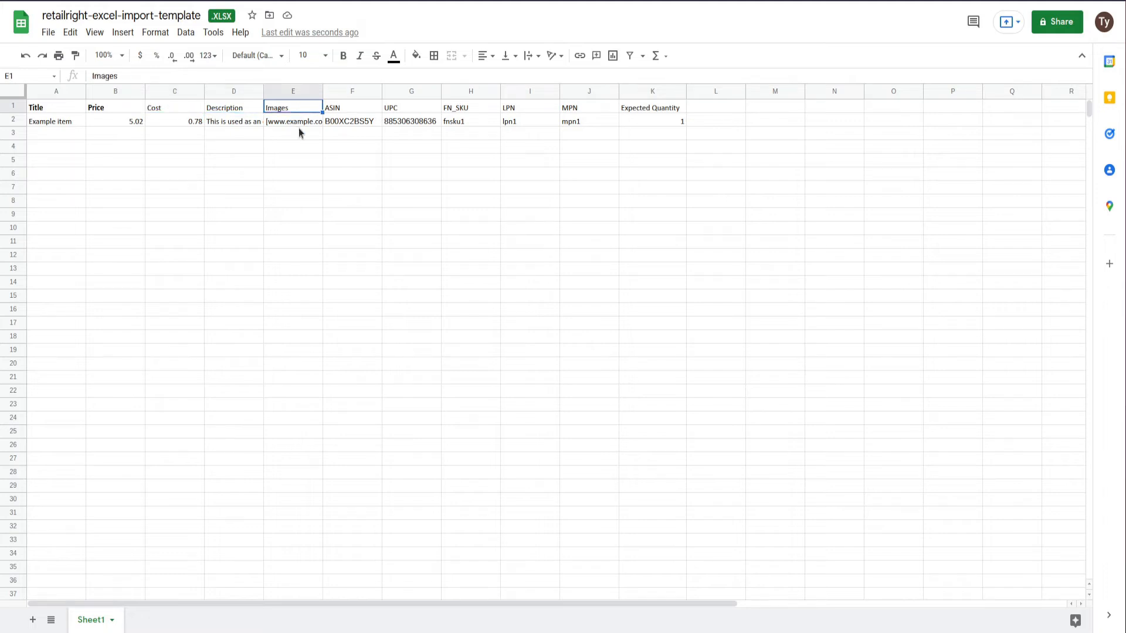
# Inspect the example item's image URL list, leaving it unchanged
pyautogui.click(297, 122)
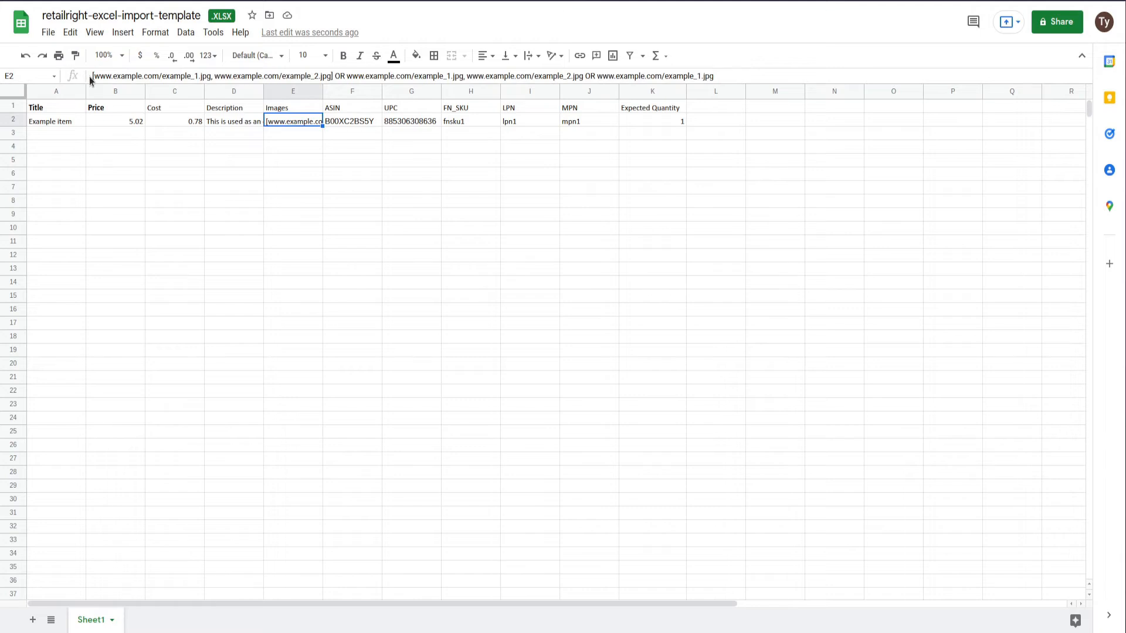
pyautogui.moveTo(92, 77); pyautogui.dragTo(332, 75)
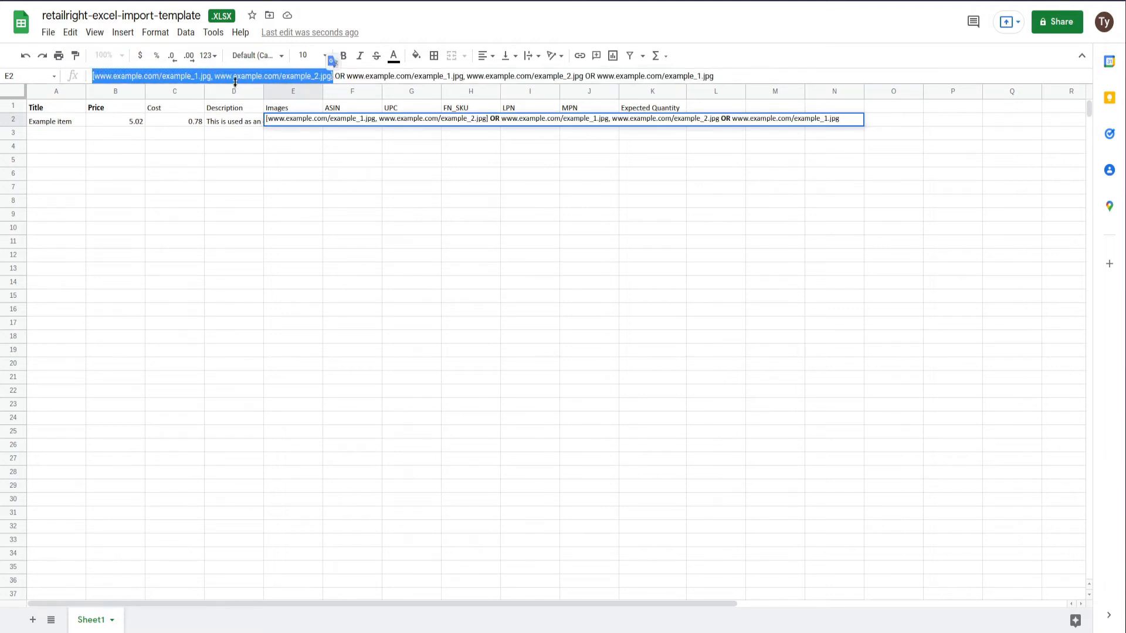
pyautogui.click(210, 79)
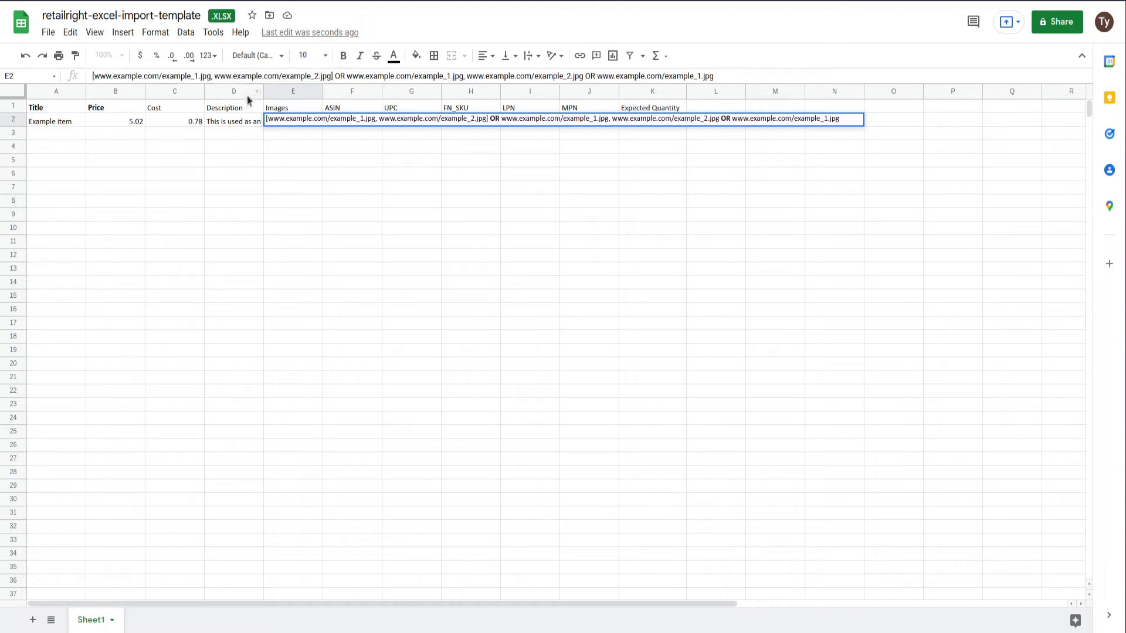
pyautogui.moveTo(346, 77); pyautogui.dragTo(584, 80)
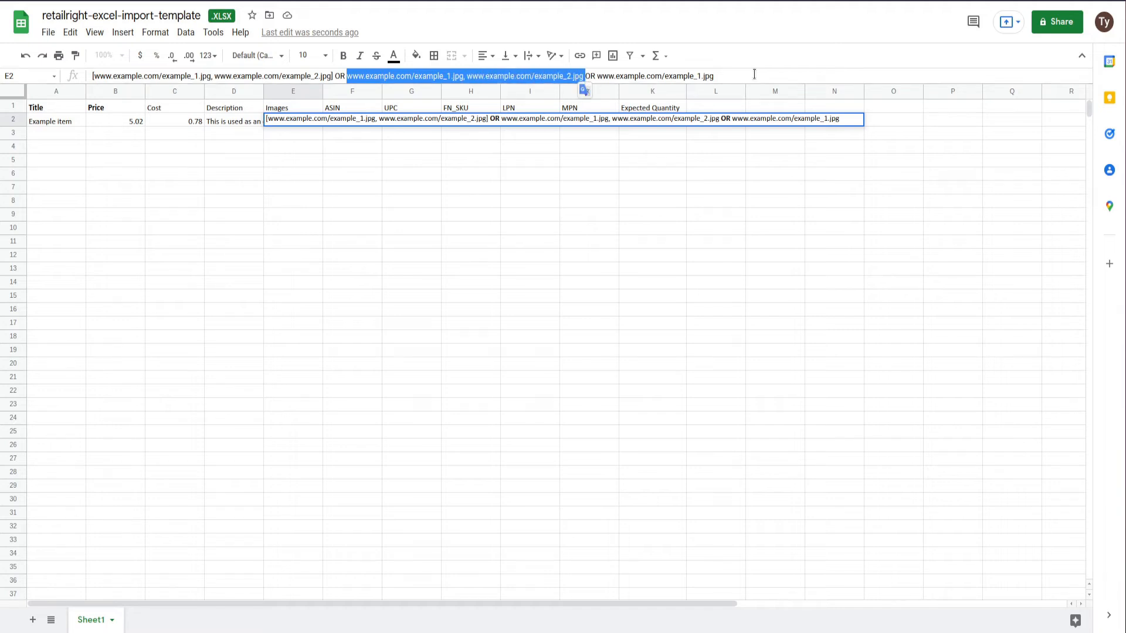
pyautogui.moveTo(714, 77); pyautogui.dragTo(597, 76)
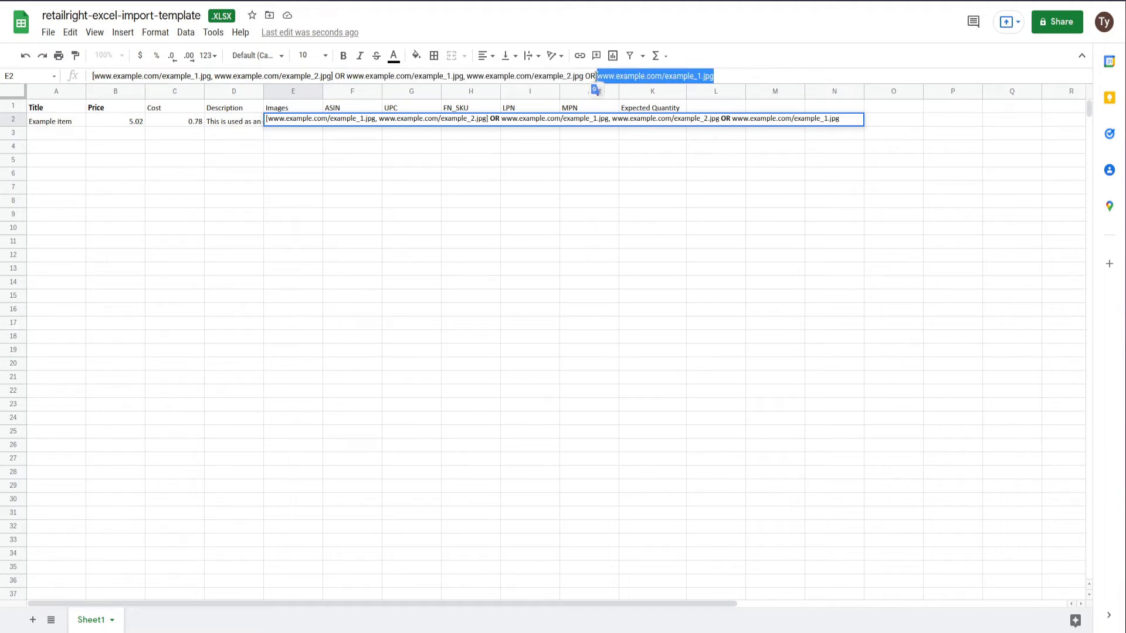
pyautogui.click(391, 139)
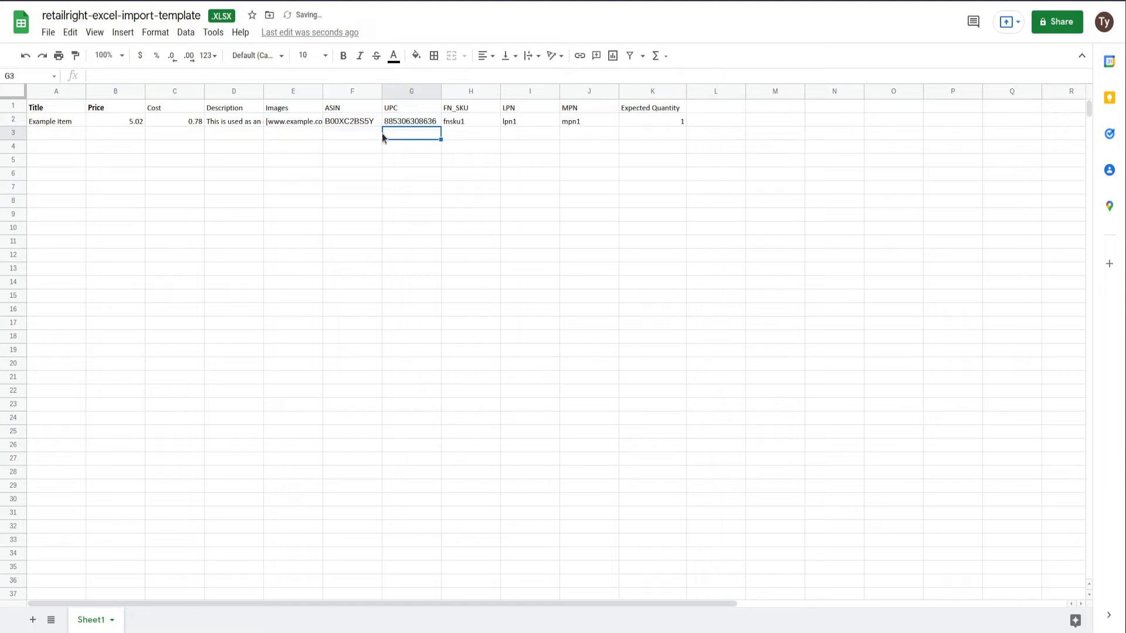
# Check the example item's ASIN, UPC, FN_SKU, LPN, MPN and Expected Quantity values
pyautogui.click(351, 121)
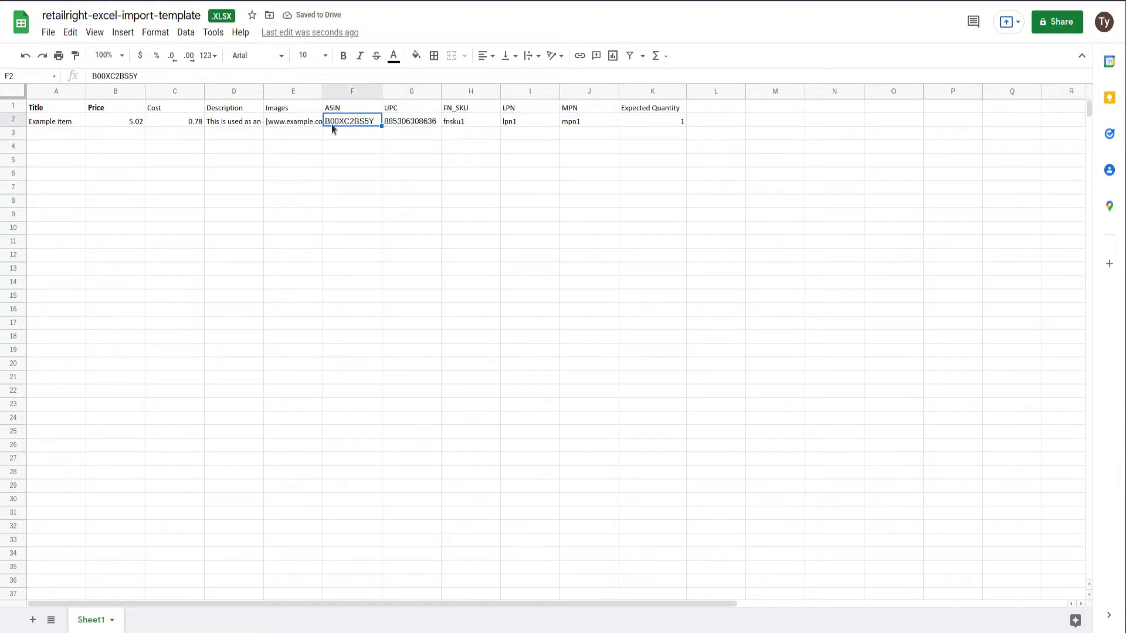
pyautogui.click(285, 120)
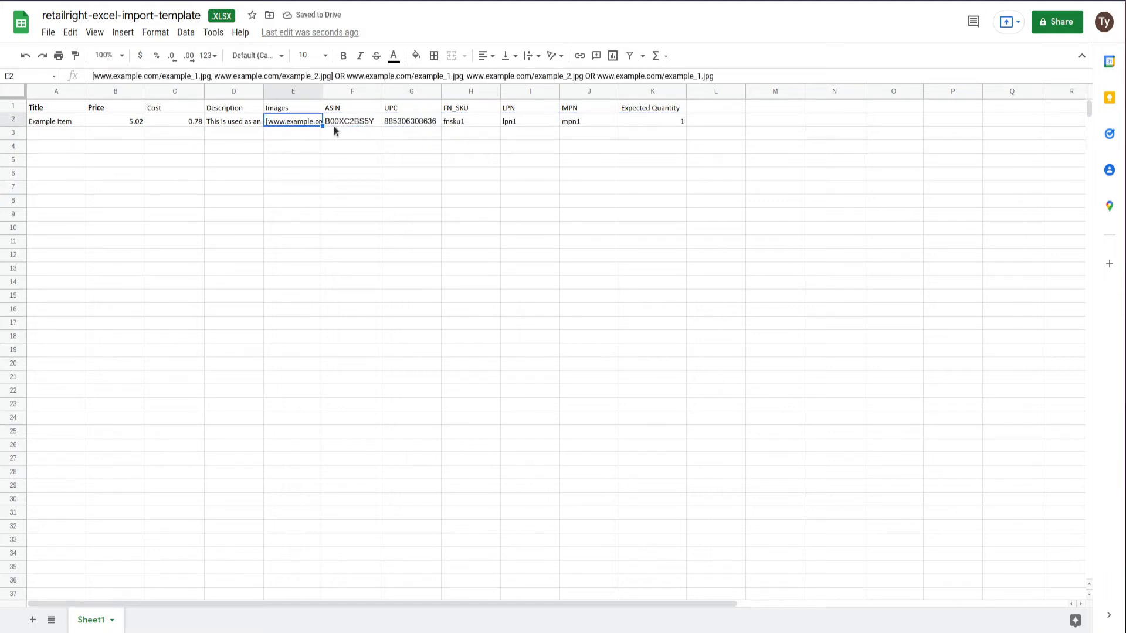
pyautogui.click(358, 129)
pyautogui.click(361, 122)
pyautogui.click(405, 122)
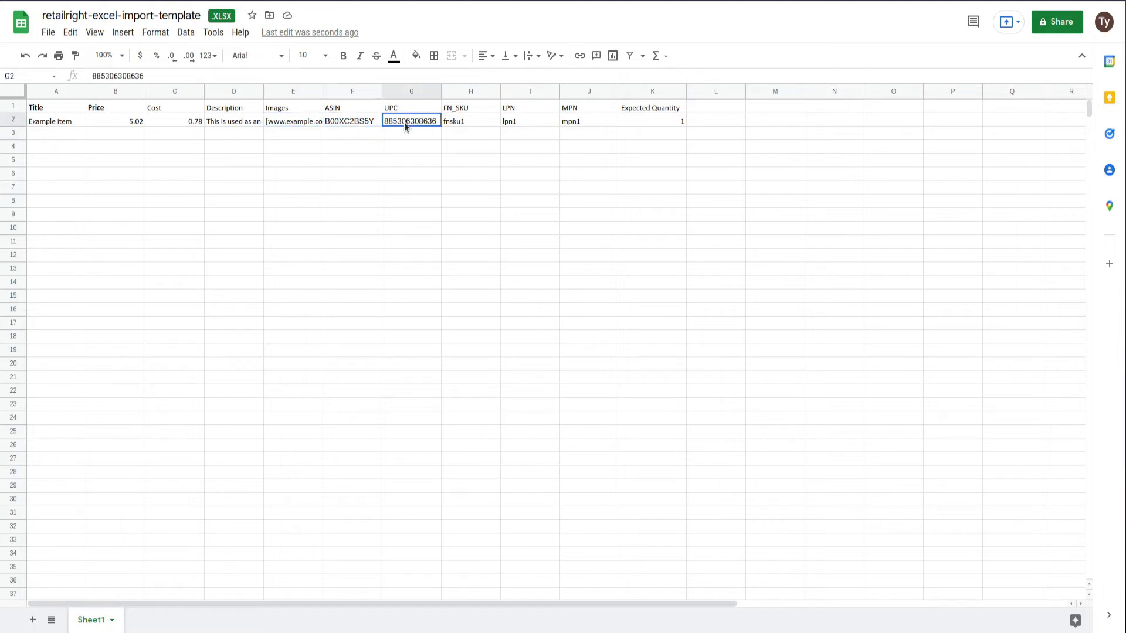
pyautogui.click(460, 125)
pyautogui.click(522, 122)
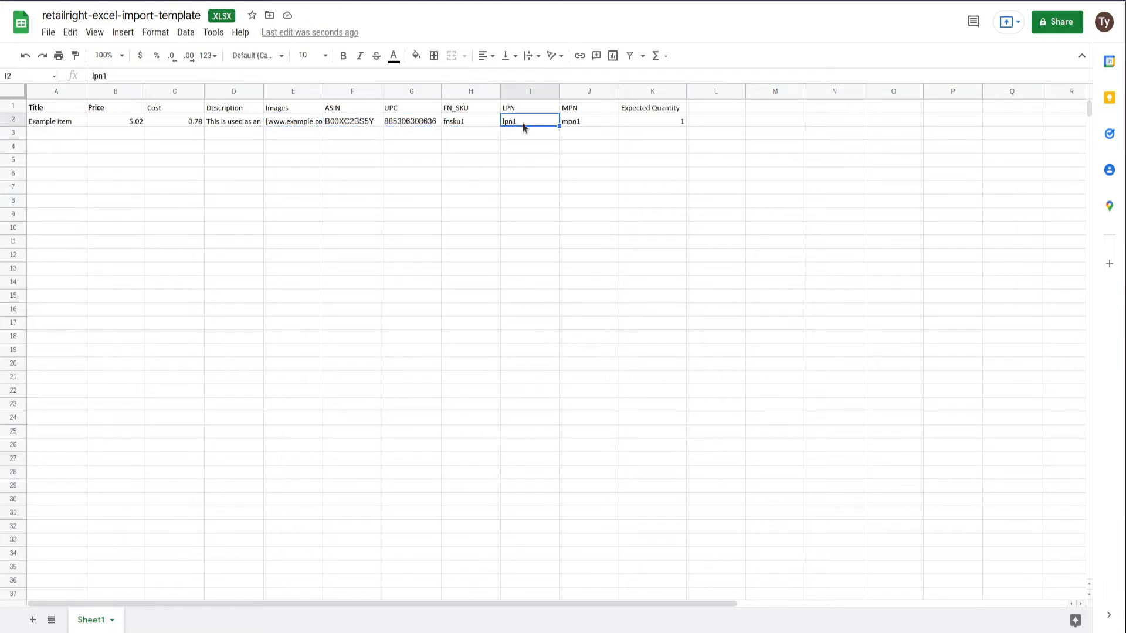
pyautogui.click(590, 119)
pyautogui.click(652, 122)
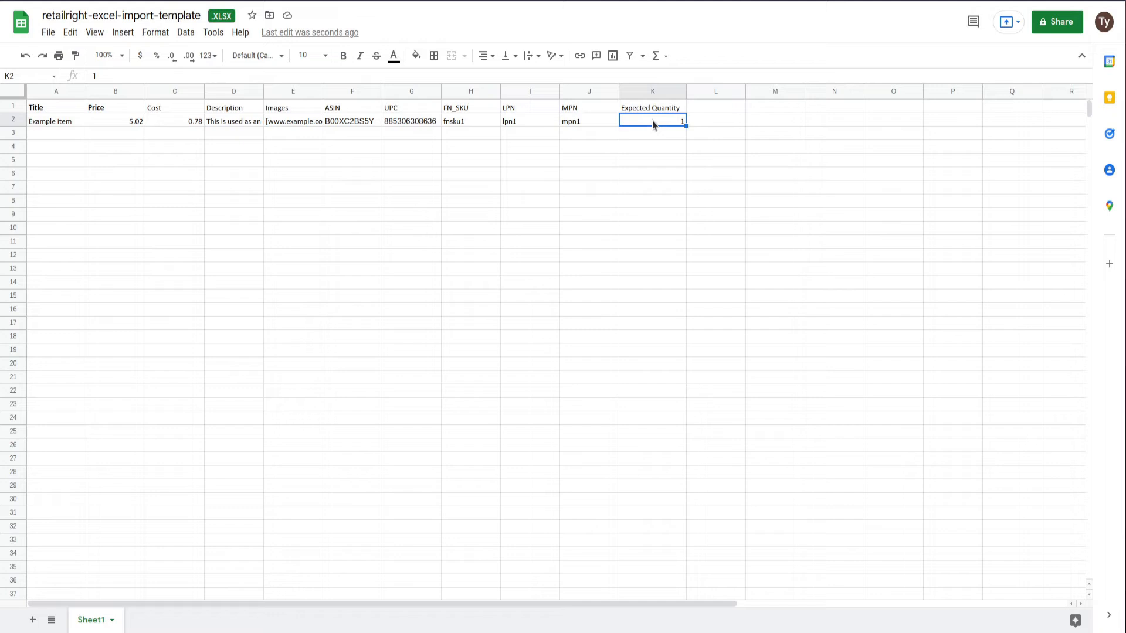
pyautogui.click(408, 165)
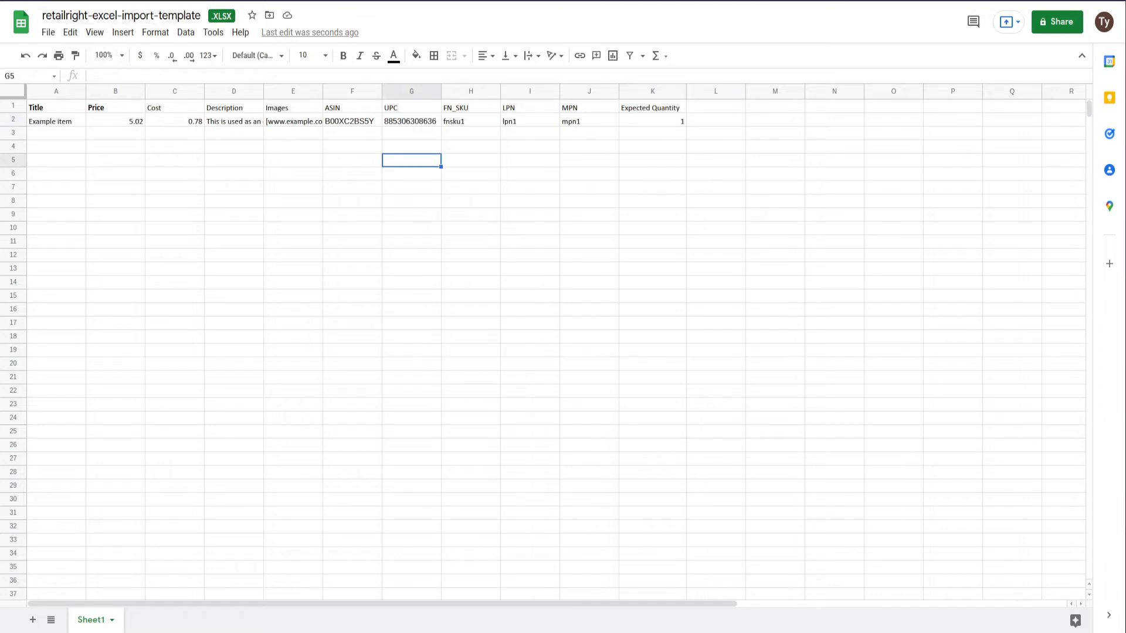
# Attach CCO Manifest.xlsx, name the manifest 'Test Manifest', and upload it
pyautogui.click(137, 2)
pyautogui.click(497, 290)
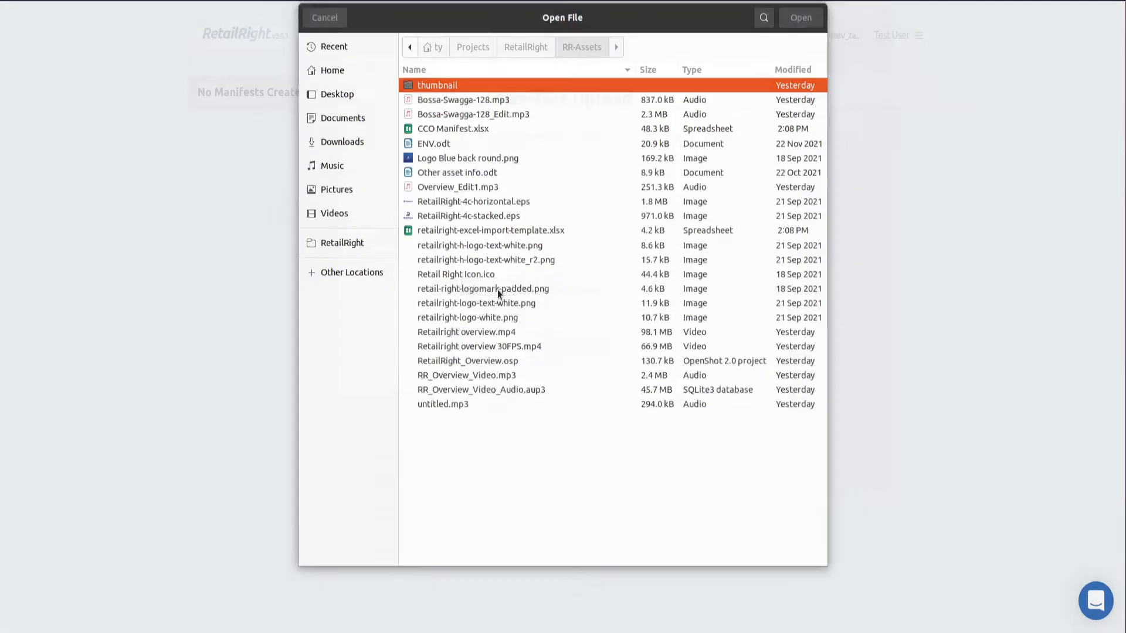
pyautogui.click(486, 127)
pyautogui.doubleClick(485, 131)
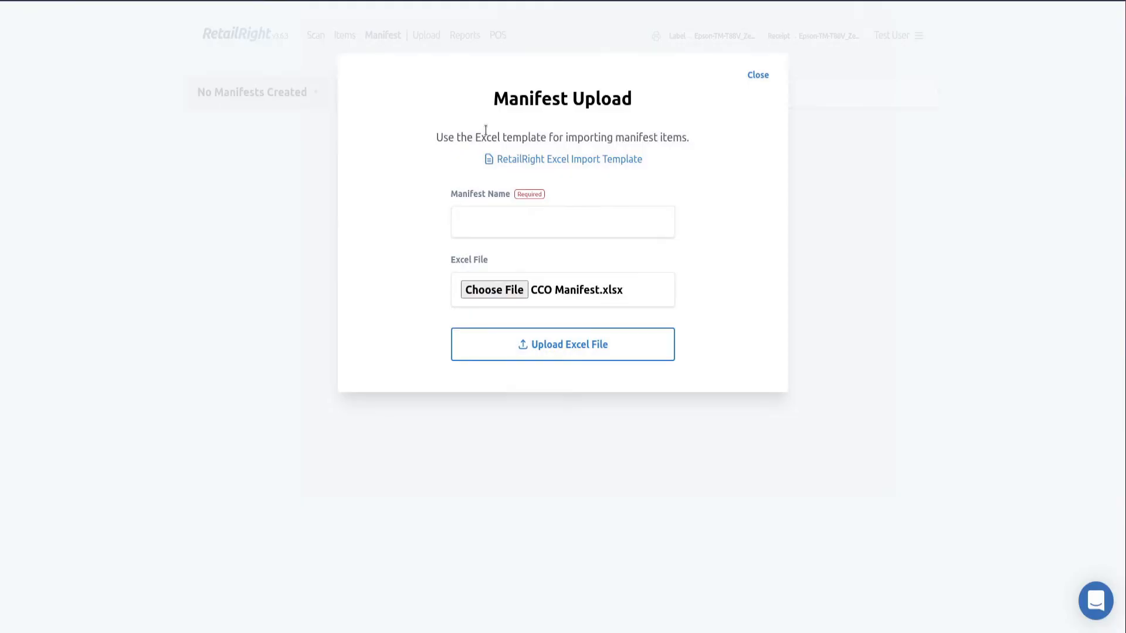
pyautogui.click(559, 215)
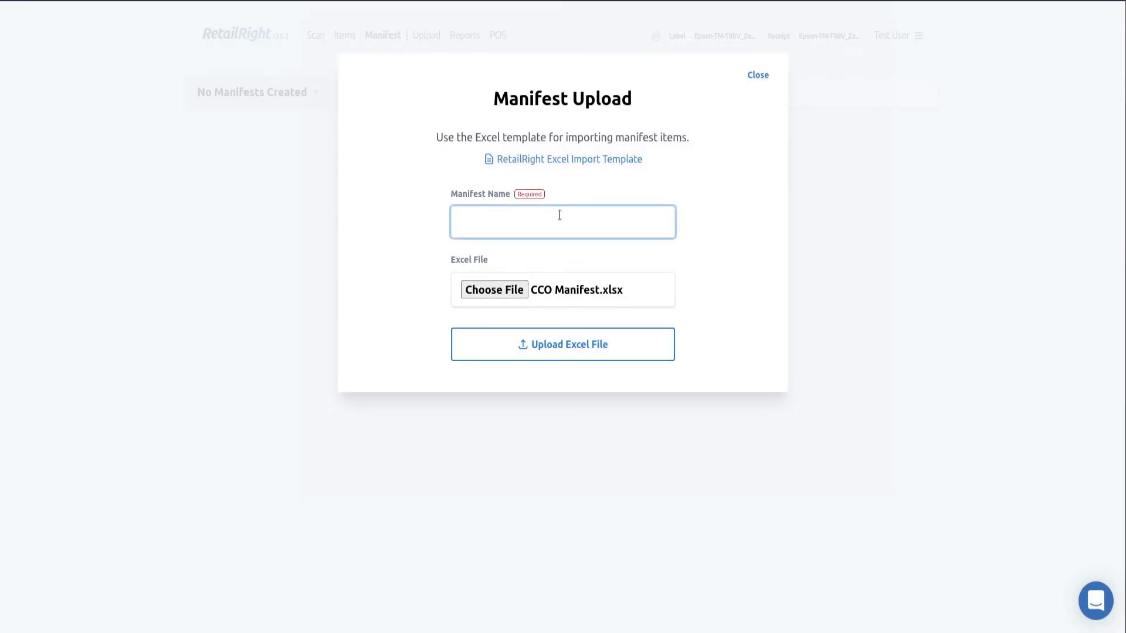
pyautogui.write('Test Manifest')
pyautogui.click(608, 345)
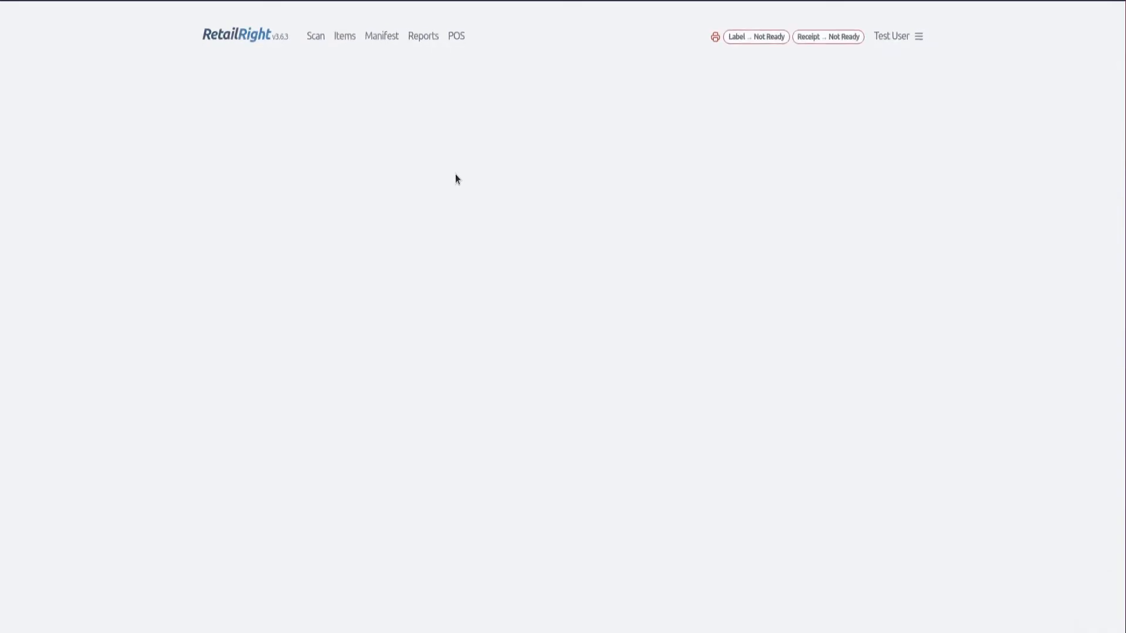
# Select Test Manifest from the manifest list to show its items
pyautogui.click(252, 92)
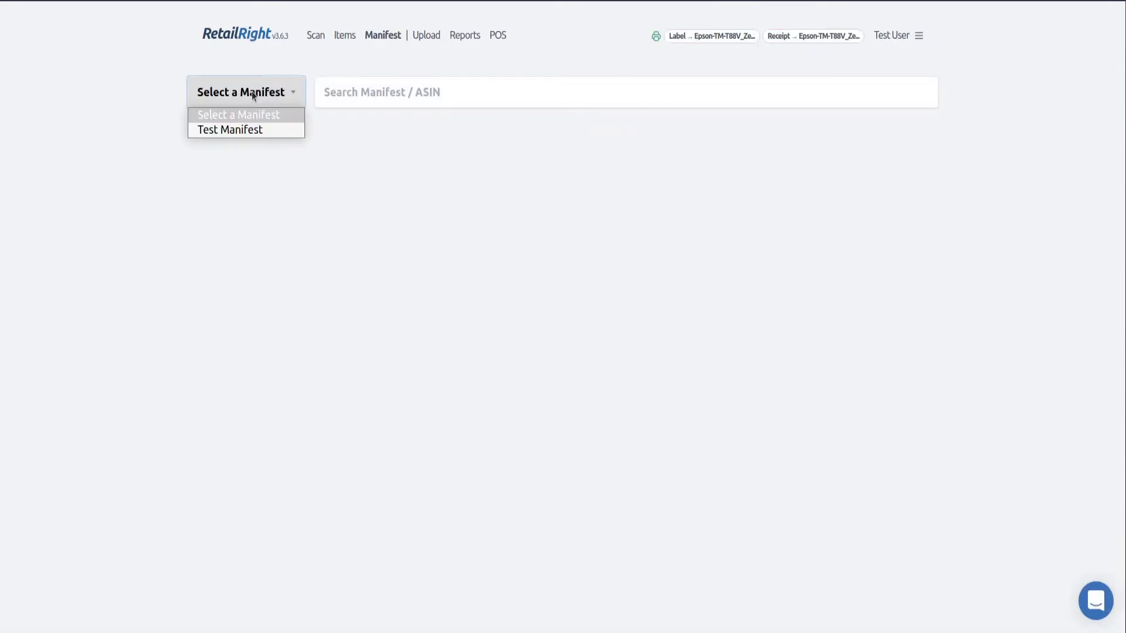
pyautogui.click(262, 132)
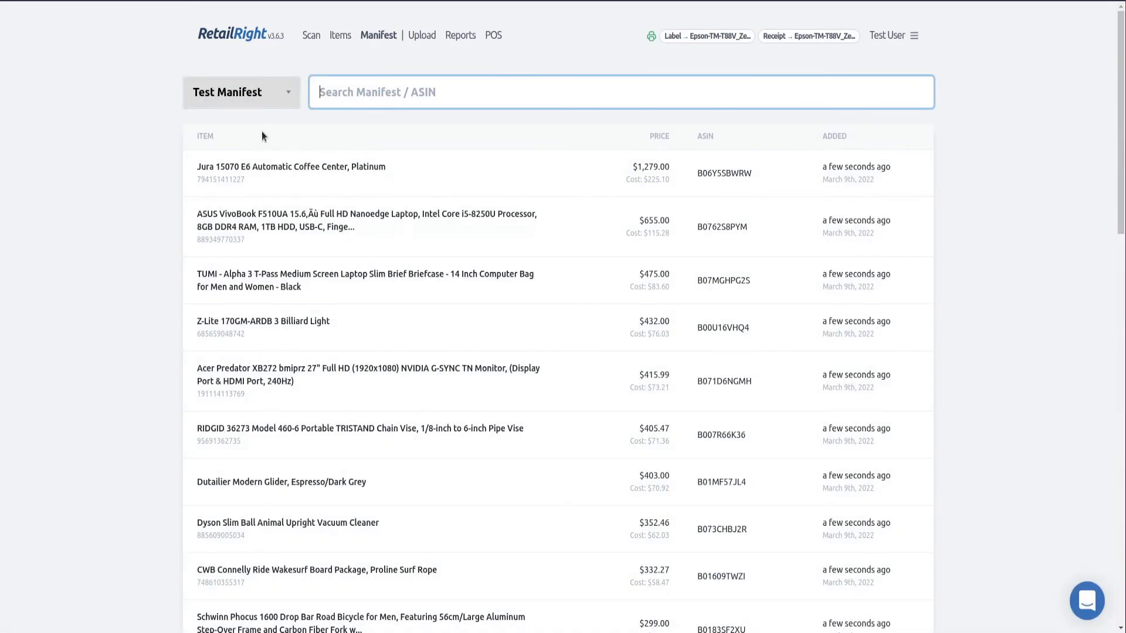
pyautogui.scroll(-8, 279, 143)
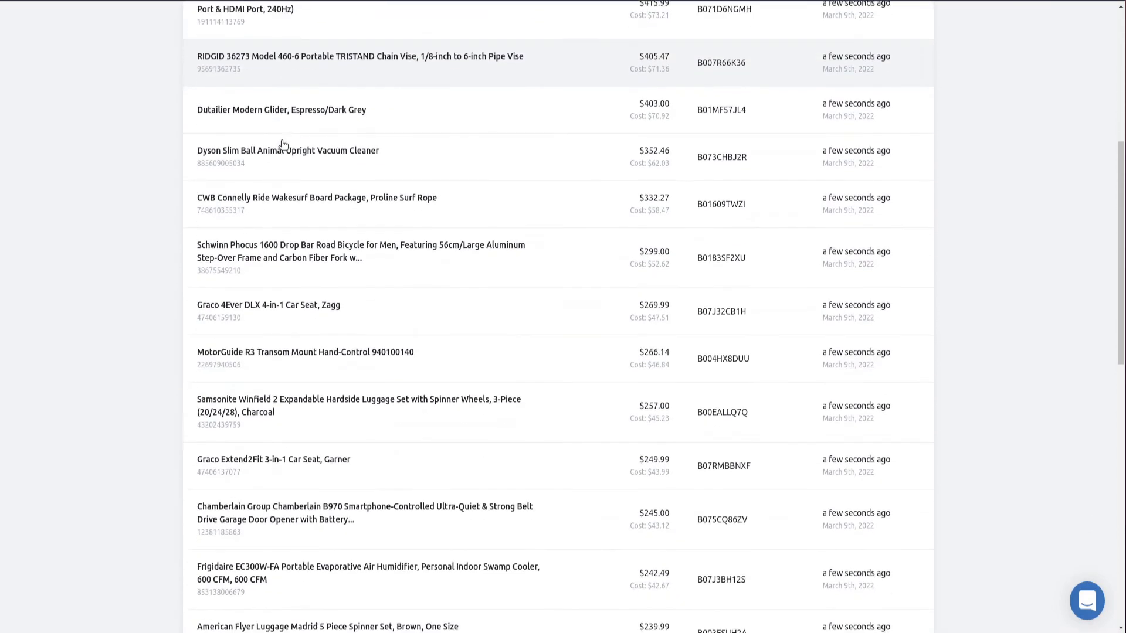
pyautogui.scroll(8, 283, 144)
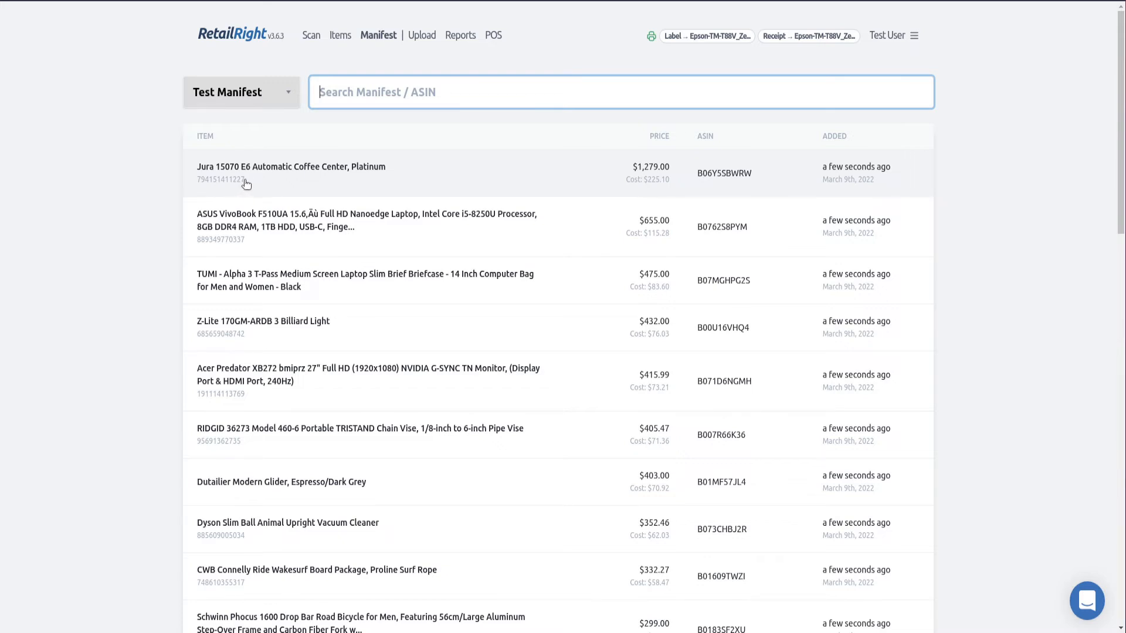
# Close the translation popup and open the Jura coffee center item for editing
pyautogui.moveTo(246, 181); pyautogui.dragTo(170, 184)
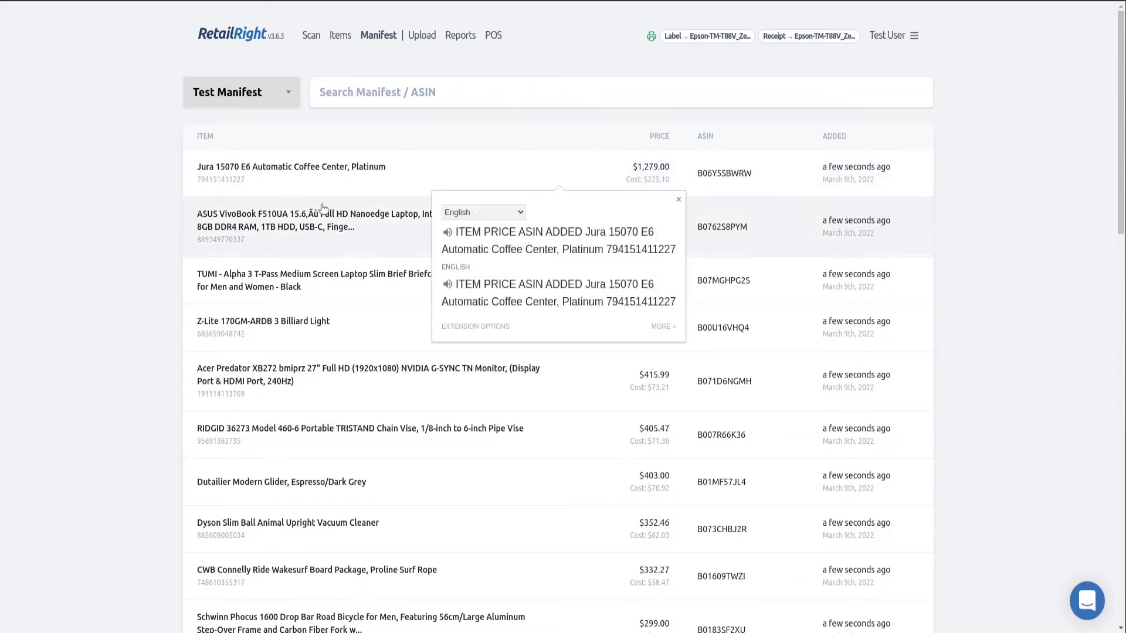
pyautogui.click(678, 200)
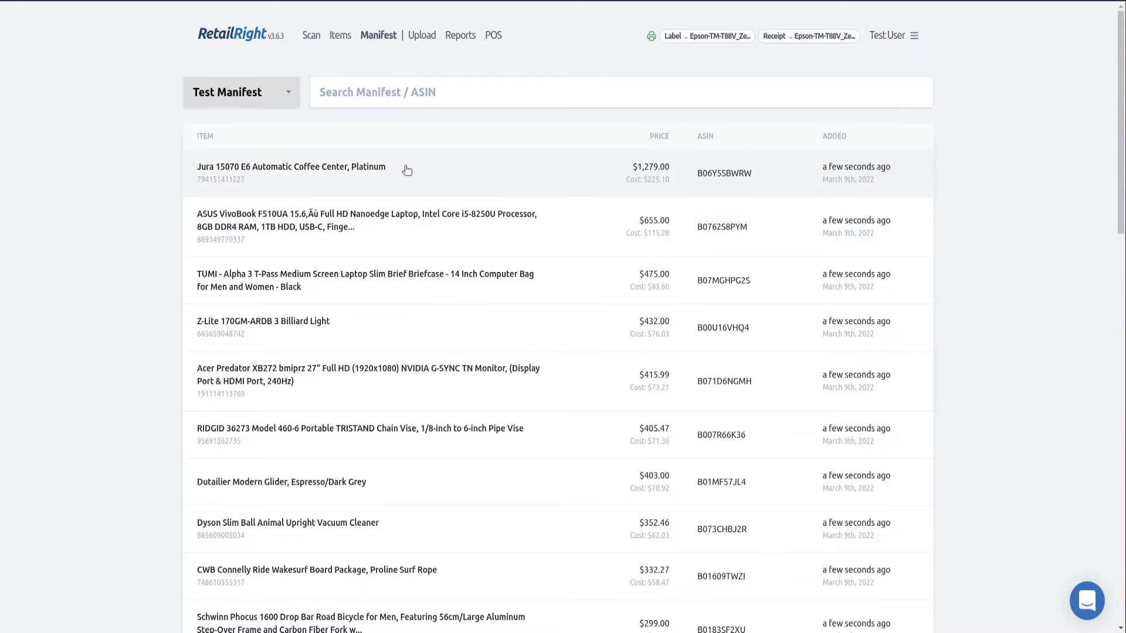
pyautogui.click(407, 170)
pyautogui.scroll(-1, 401, 167)
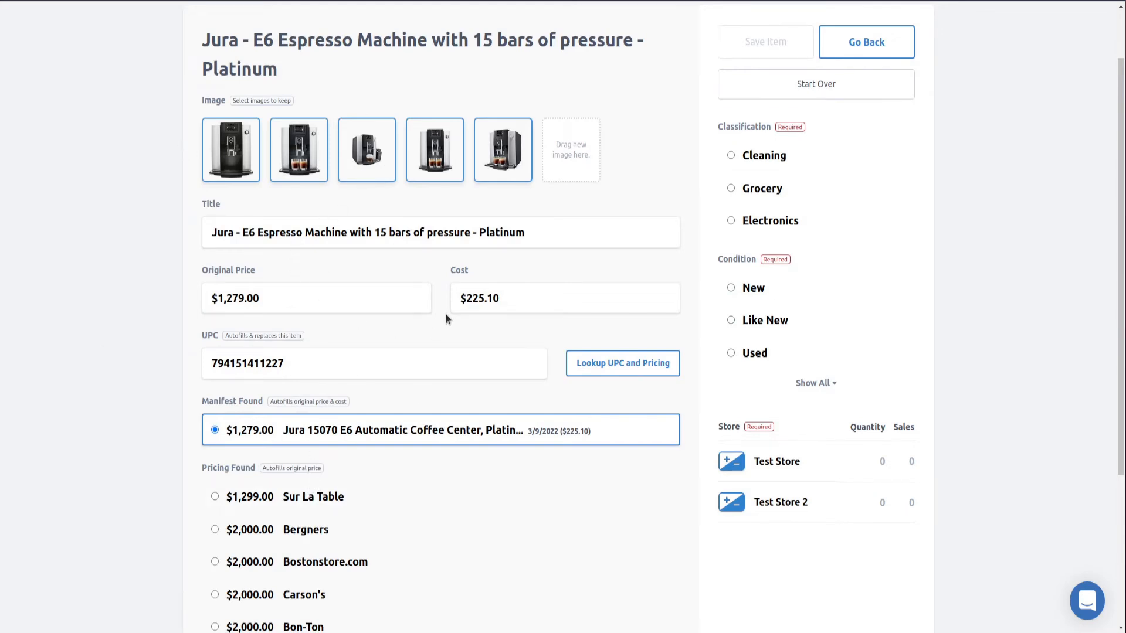
# Review the Jura item's Manifest Found match, then set Classification Electronics and Condition New
pyautogui.scroll(-1, 389, 327)
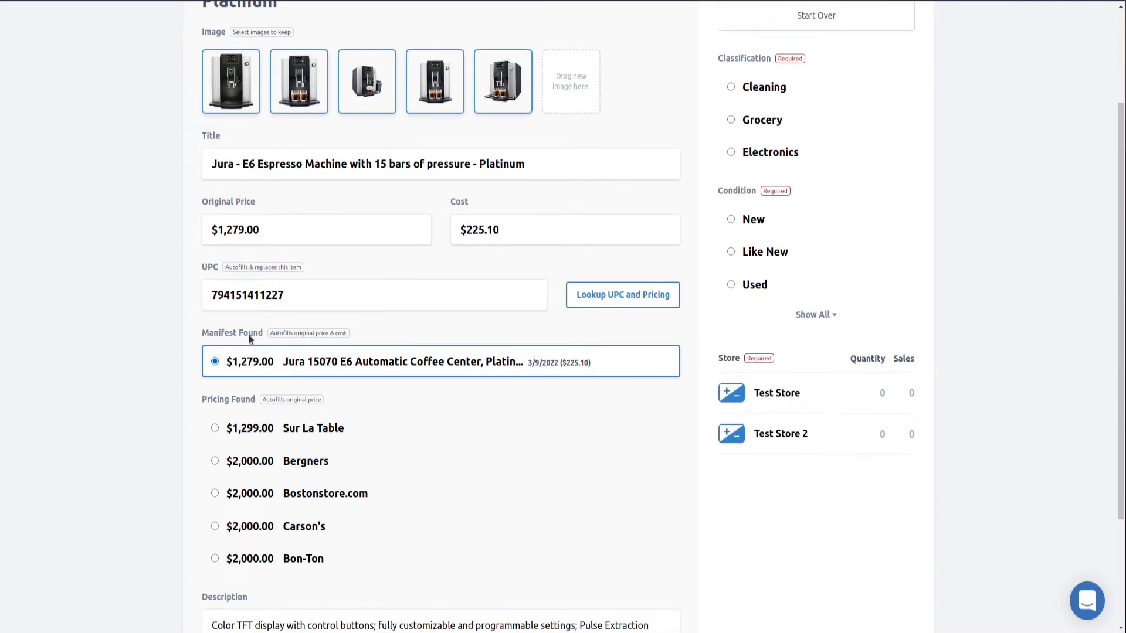
pyautogui.moveTo(198, 330); pyautogui.dragTo(267, 333)
pyautogui.scroll(-2, 252, 331)
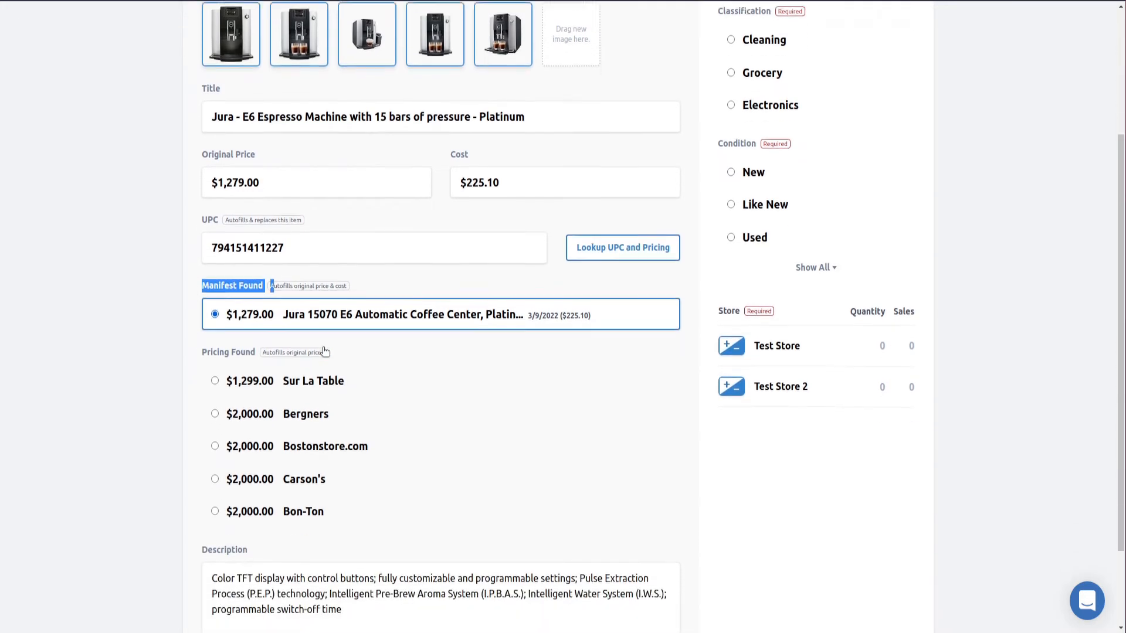
pyautogui.click(197, 257)
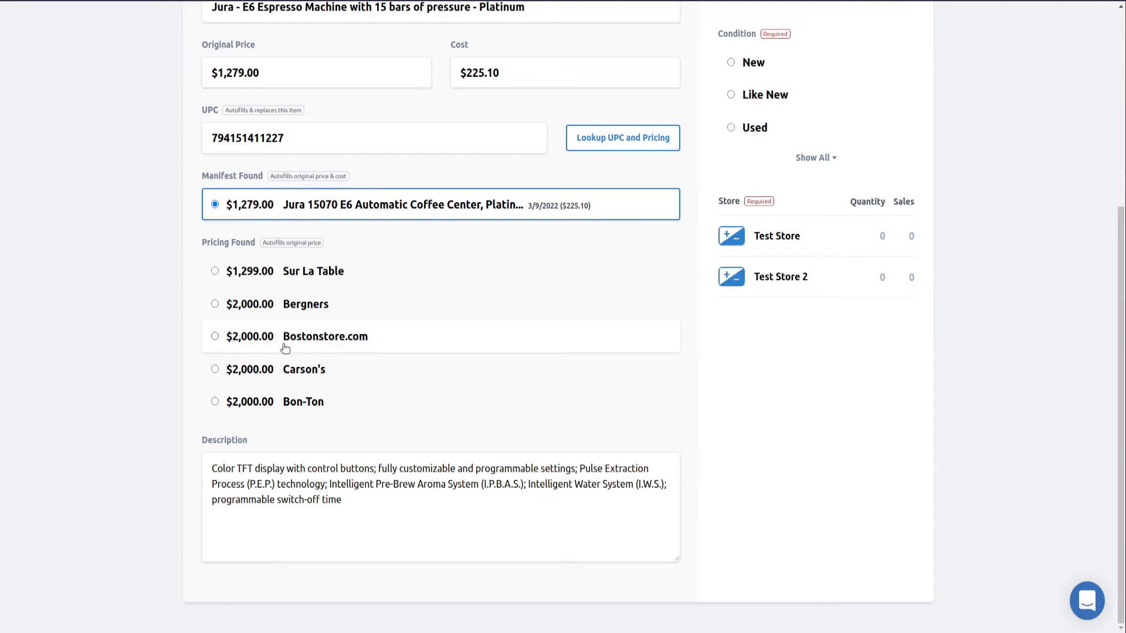
pyautogui.scroll(3, 389, 289)
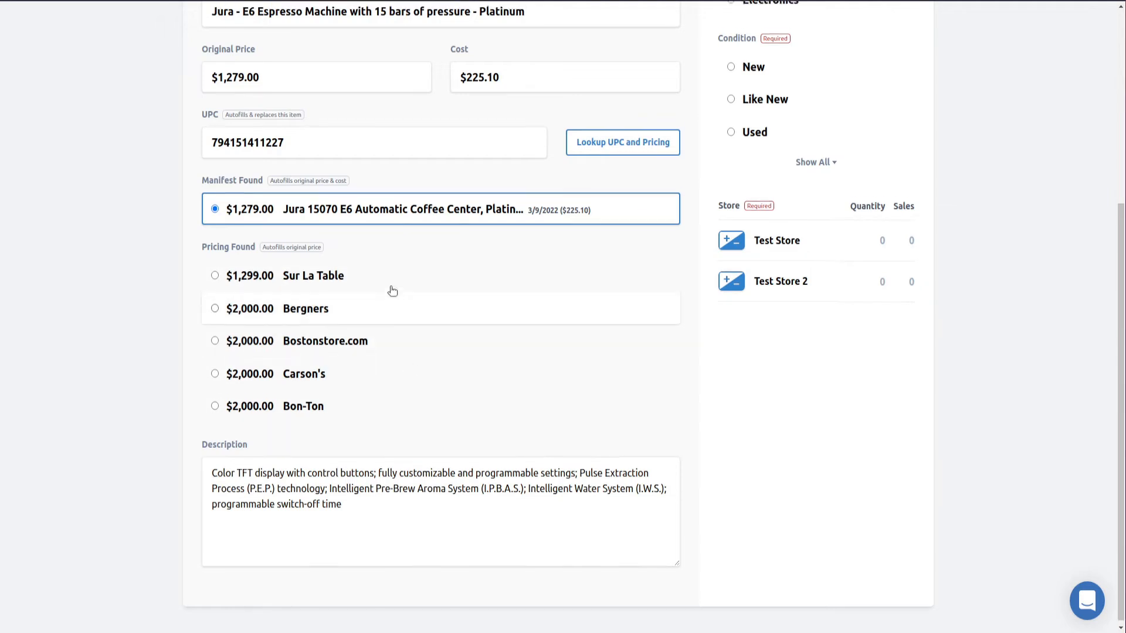
pyautogui.scroll(2, 425, 291)
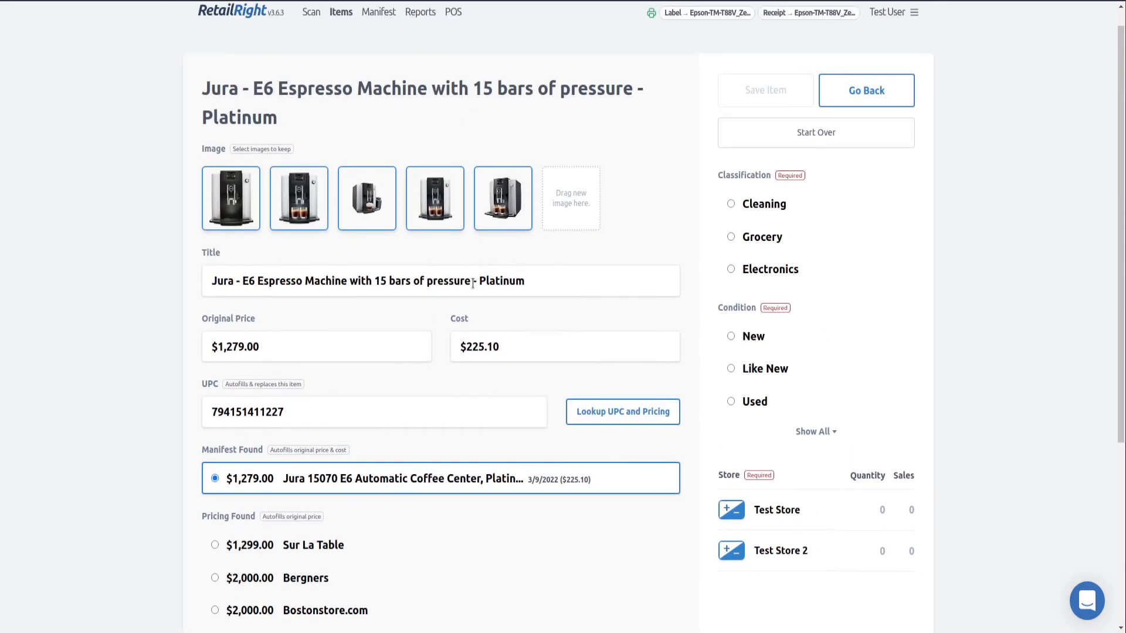
pyautogui.scroll(-1, 472, 284)
pyautogui.scroll(-4, 645, 244)
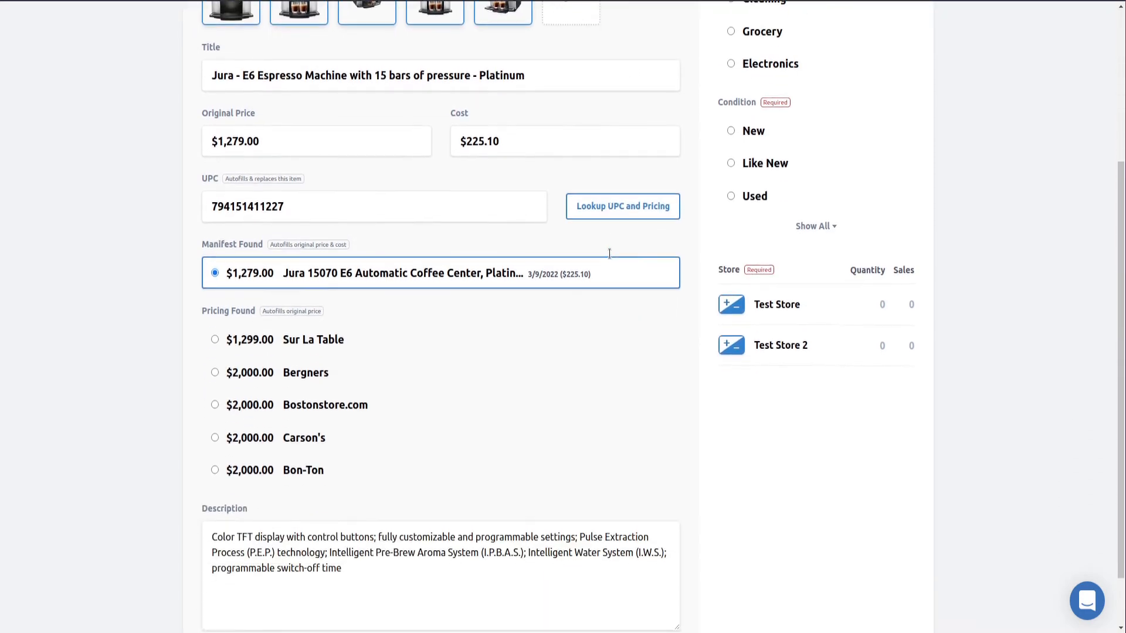
pyautogui.scroll(5, 528, 352)
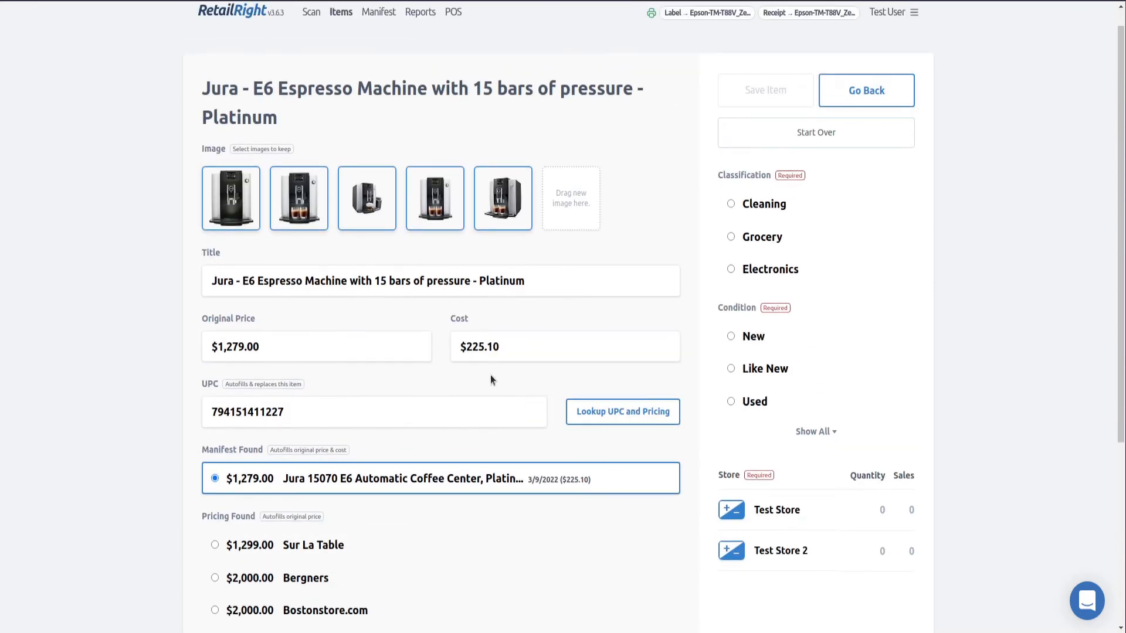
pyautogui.click(787, 275)
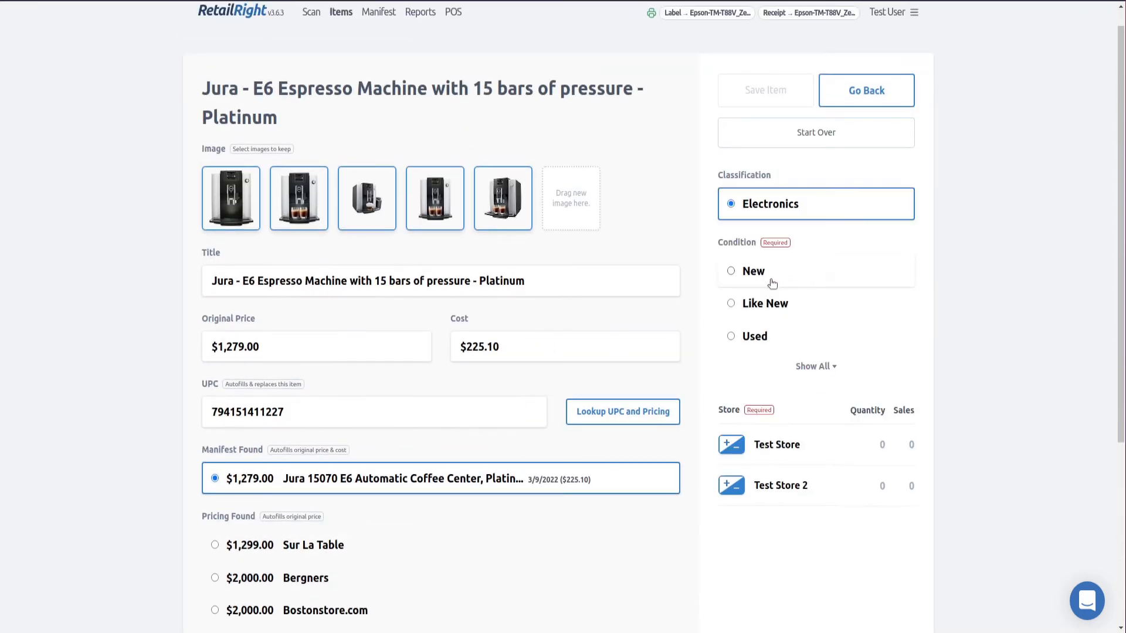
pyautogui.click(767, 279)
# Add 2 units of Test Store stock and save the Jura espresso machine as a new item
pyautogui.click(730, 379)
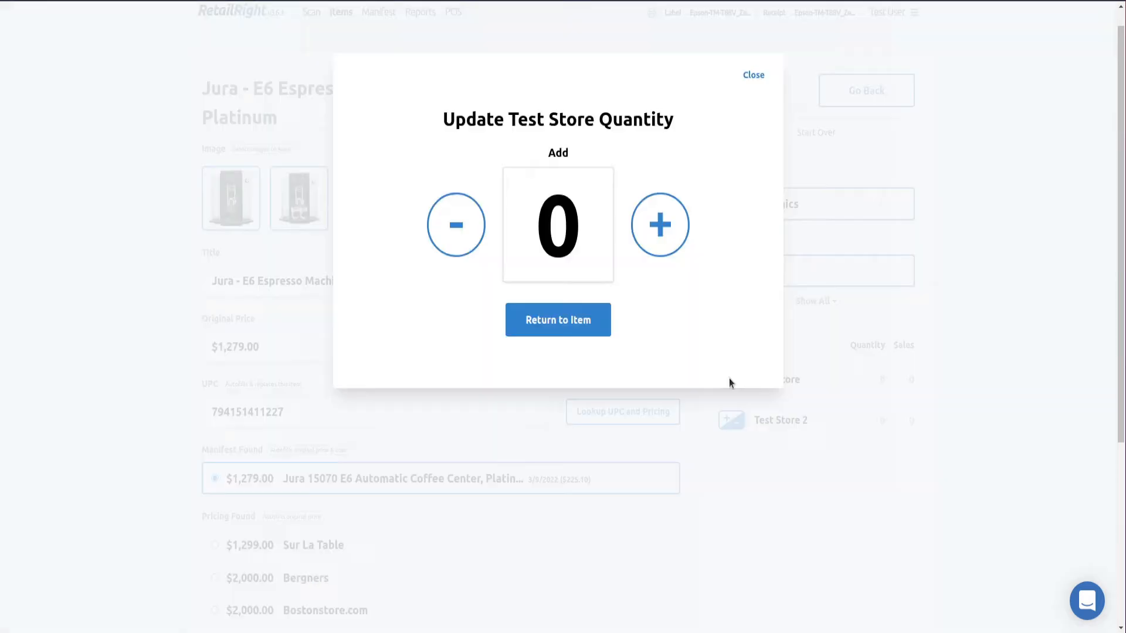
pyautogui.doubleClick(645, 223)
pyautogui.click(574, 326)
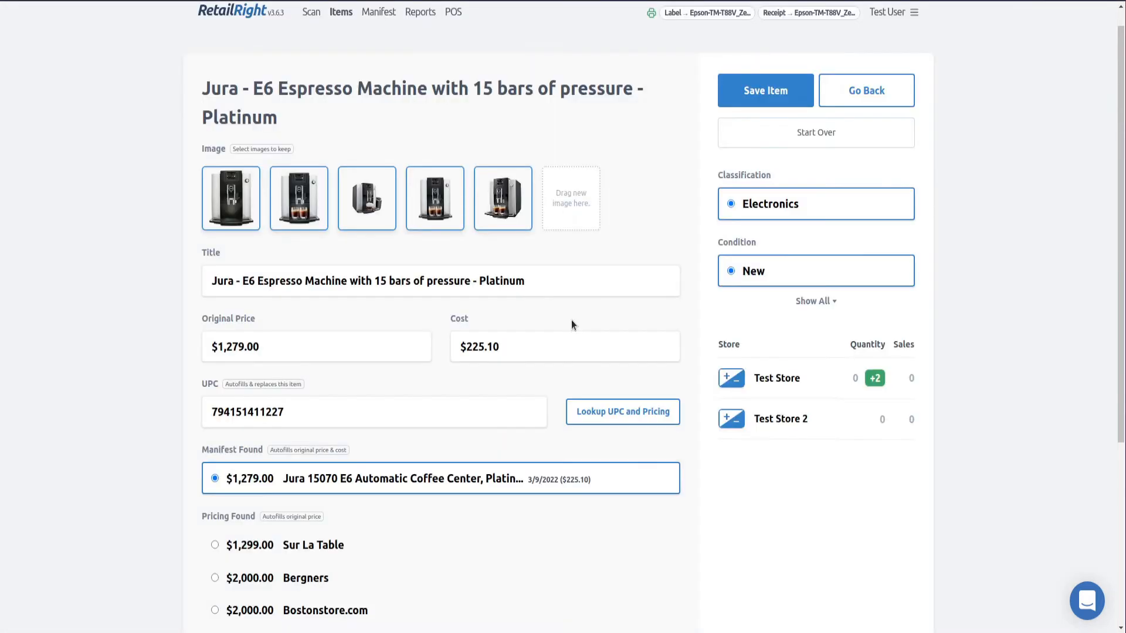
pyautogui.click(790, 91)
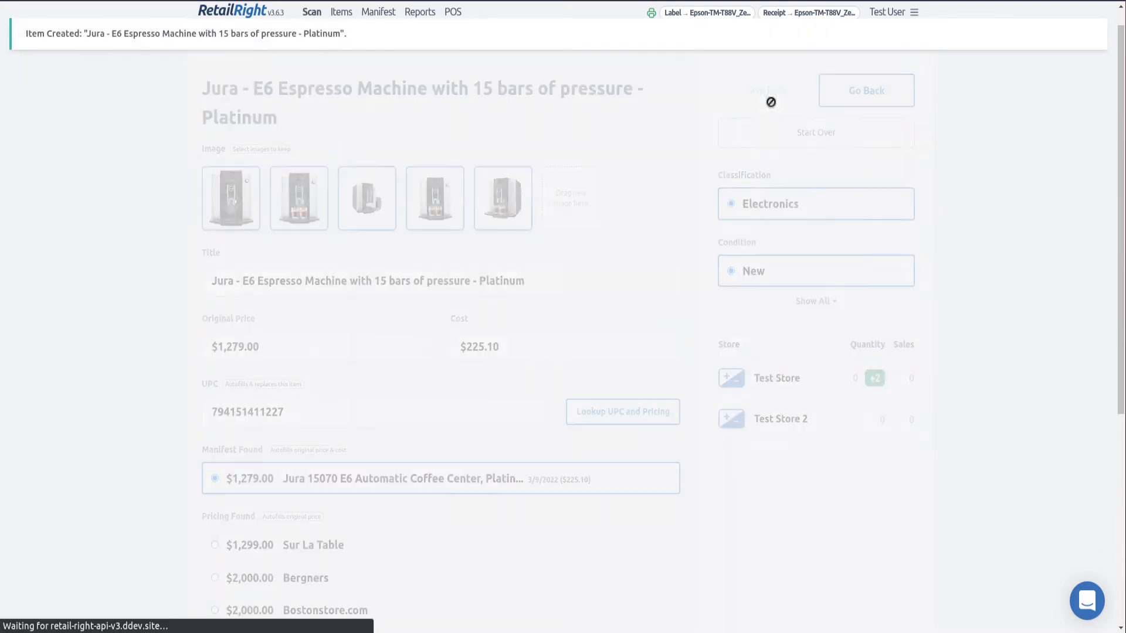
pyautogui.click(495, 44)
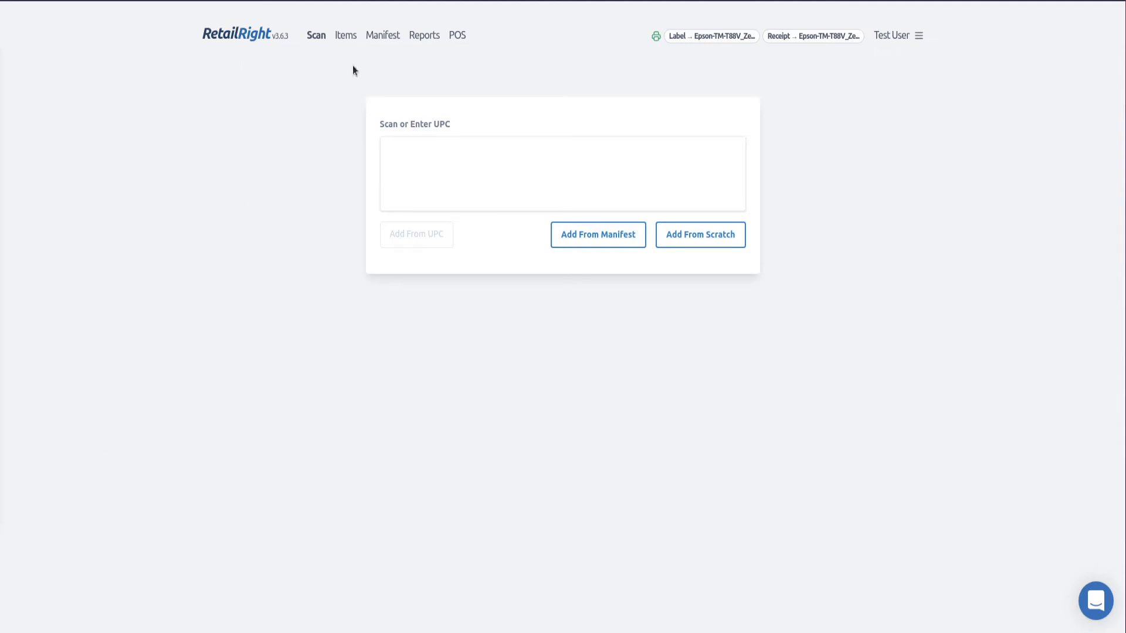
# Change the Website settings' Site URL to shoppe-right and save it
pyautogui.click(907, 37)
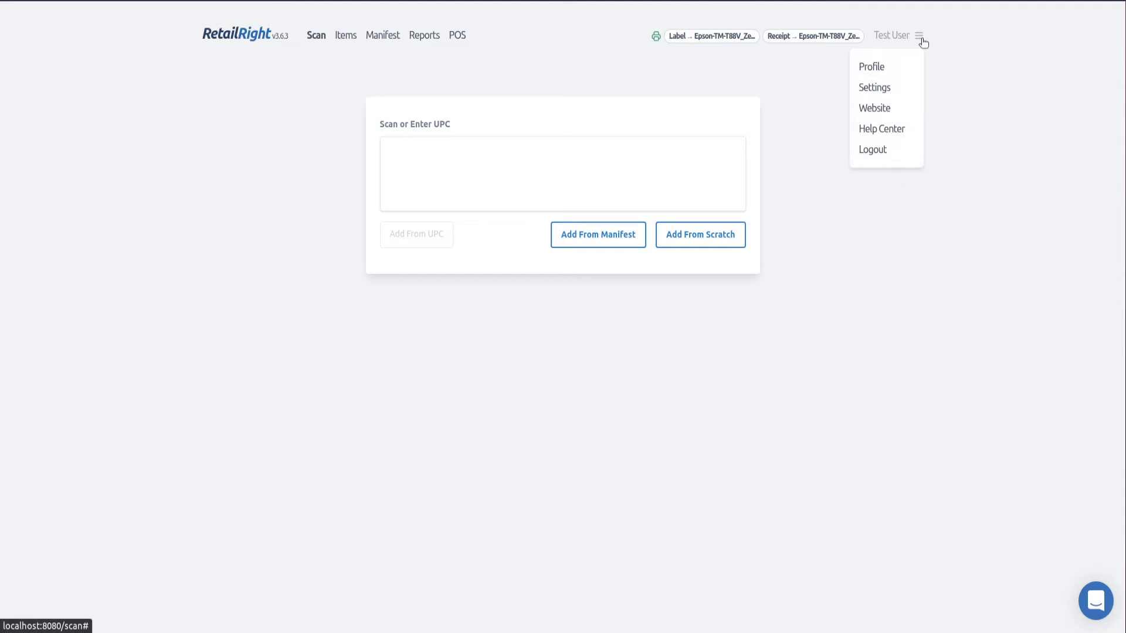
pyautogui.click(919, 37)
pyautogui.click(918, 37)
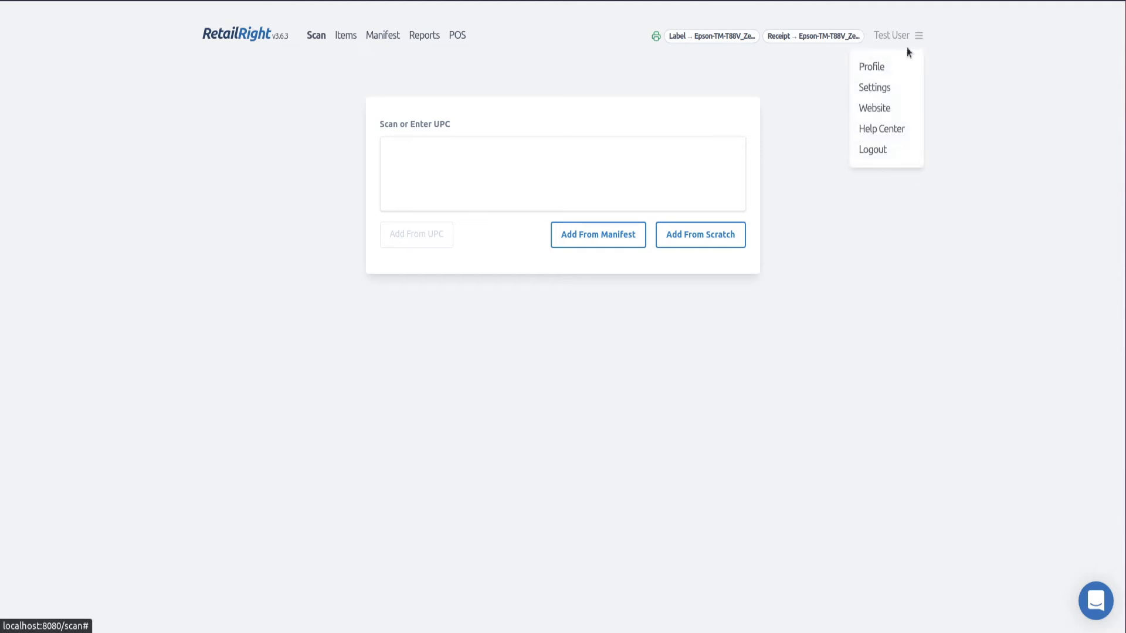
pyautogui.click(872, 111)
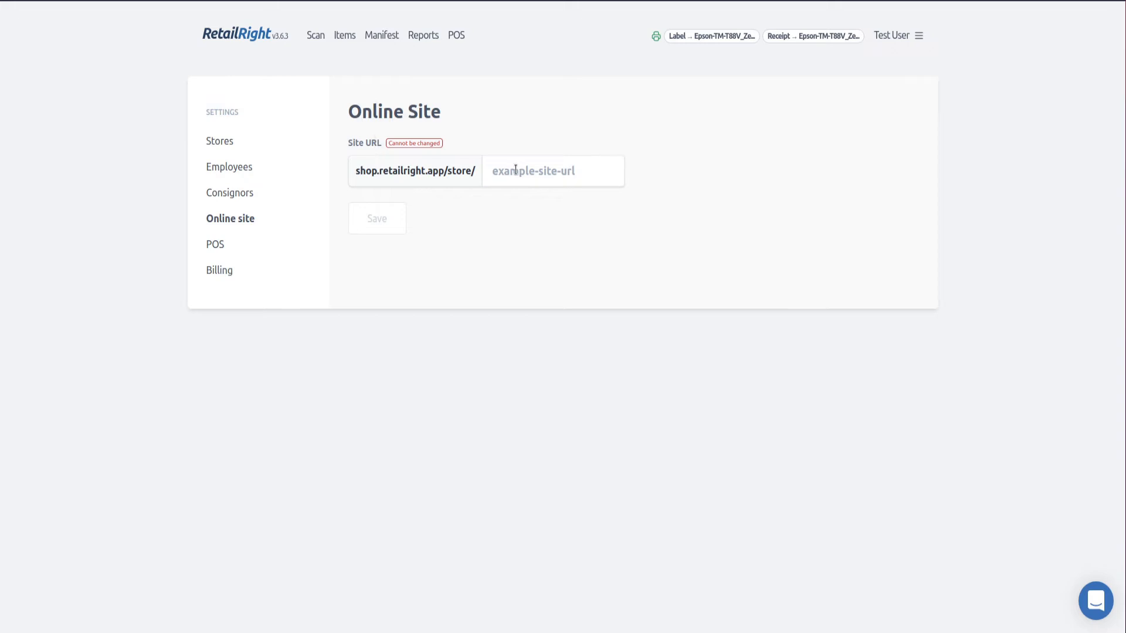
pyautogui.click(546, 171)
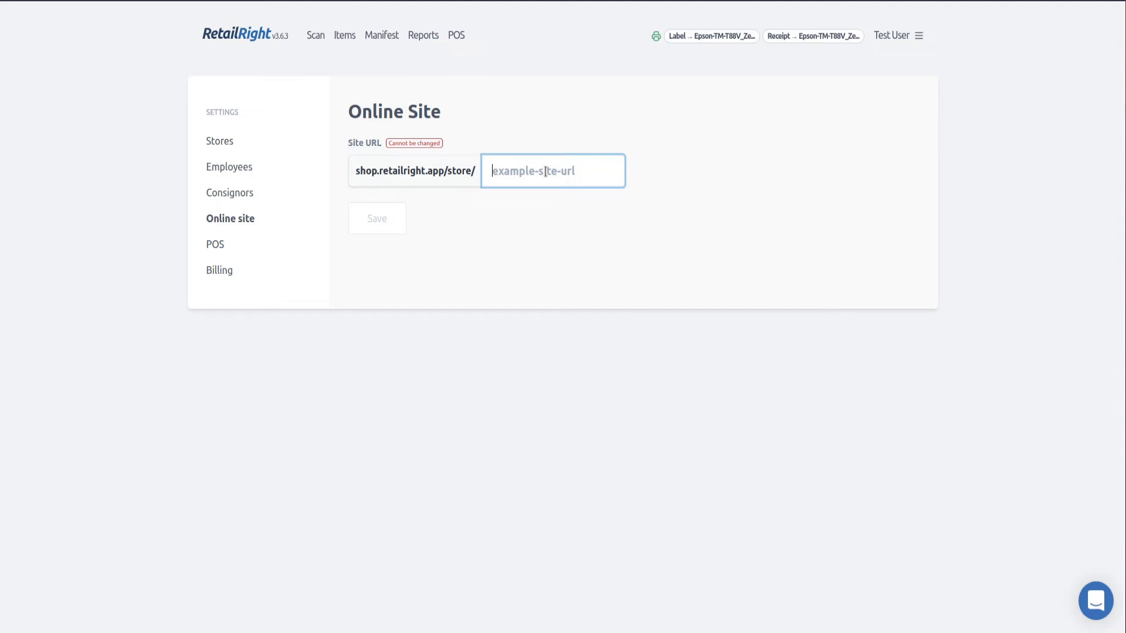
pyautogui.write('s')
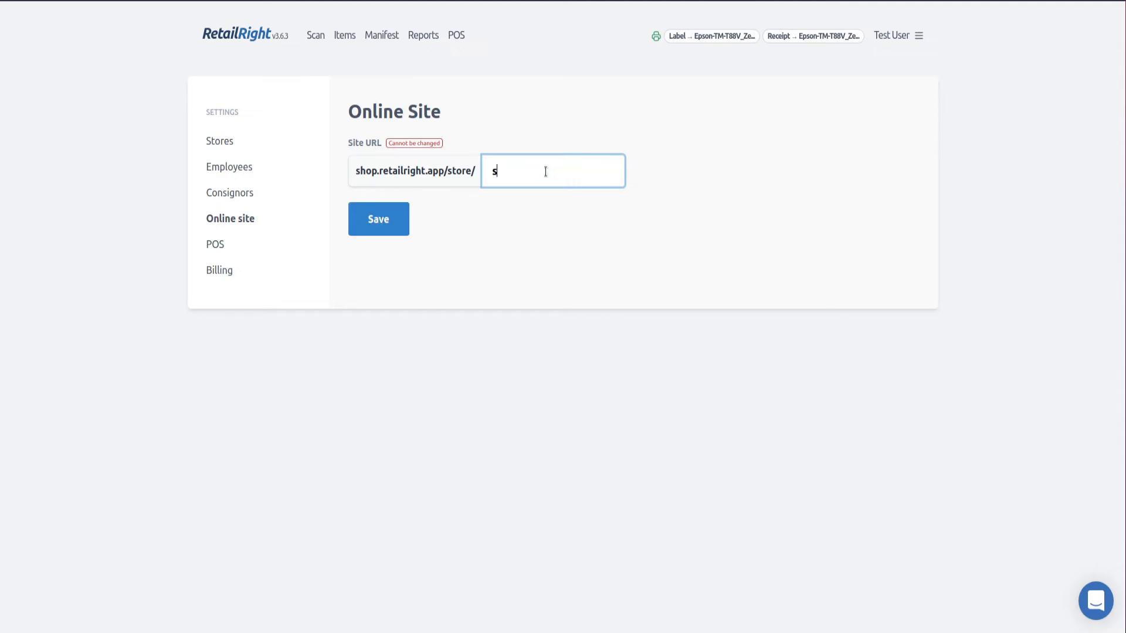
pyautogui.write('hoppe-right')
pyautogui.click(360, 220)
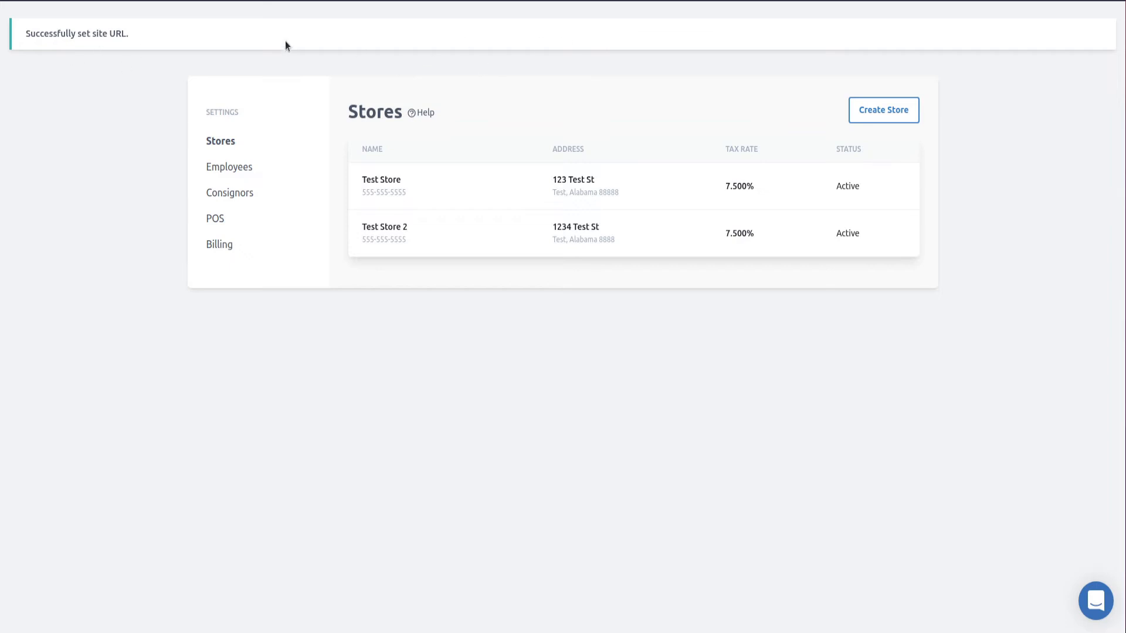
pyautogui.click(897, 37)
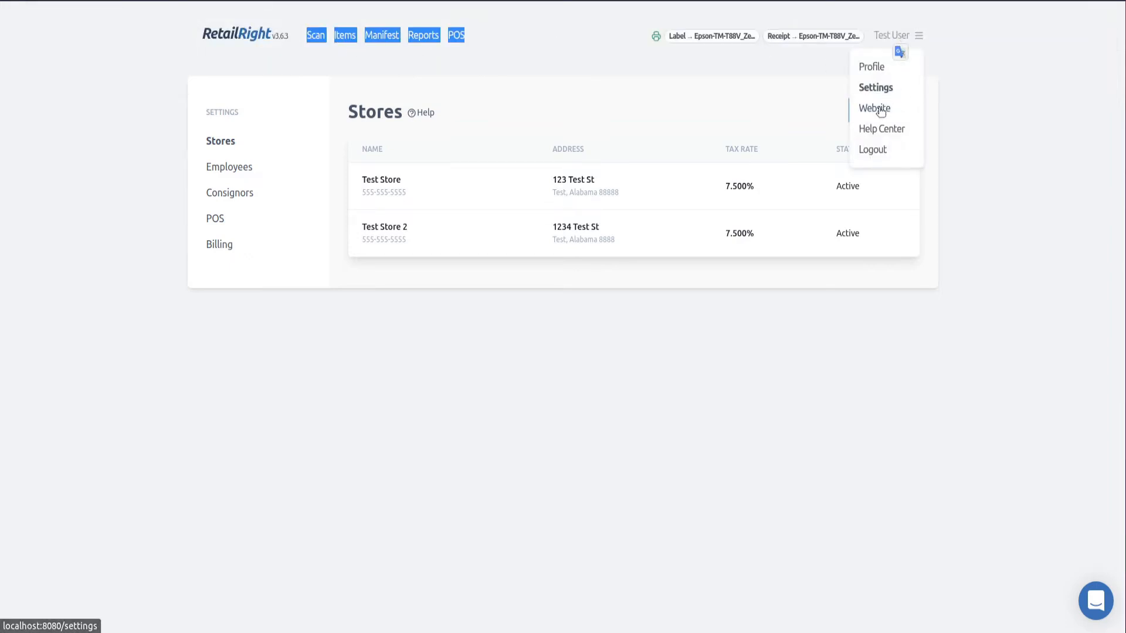
# Visit the shoppe-right storefront and view the Jura espresso machine and Fritos corn chips details
pyautogui.click(879, 110)
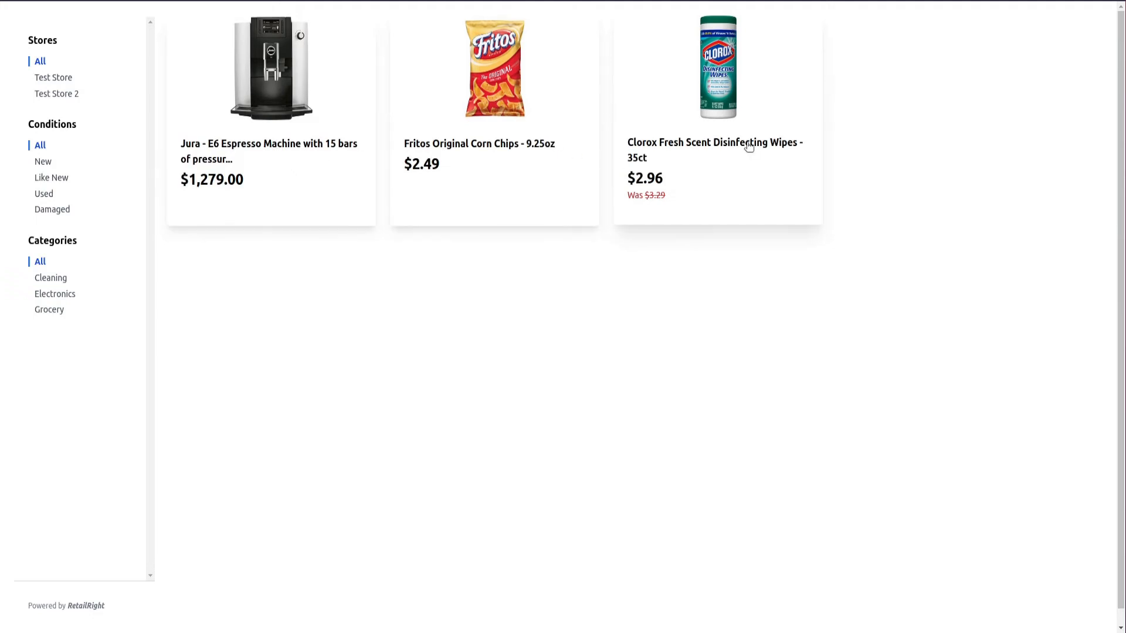
pyautogui.click(234, 154)
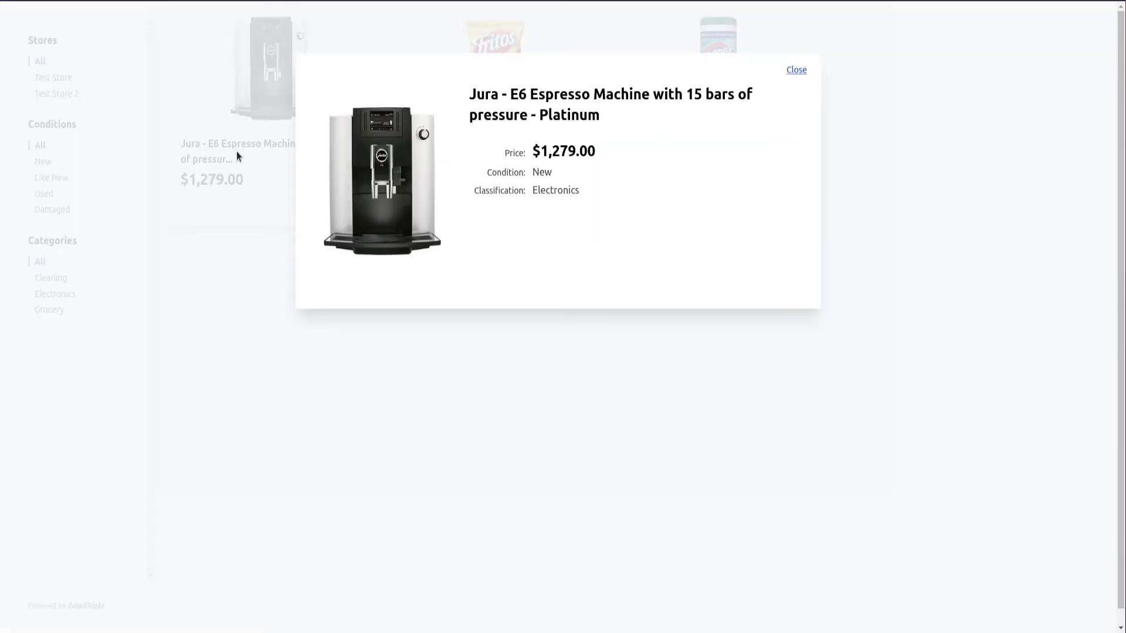
pyautogui.click(797, 70)
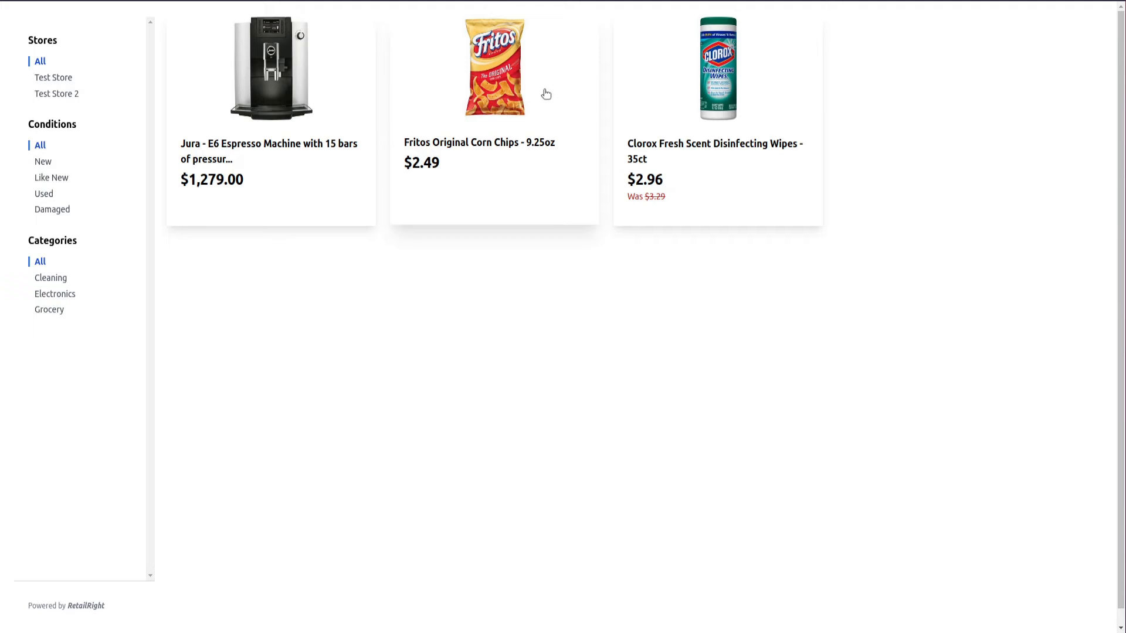
pyautogui.click(215, 119)
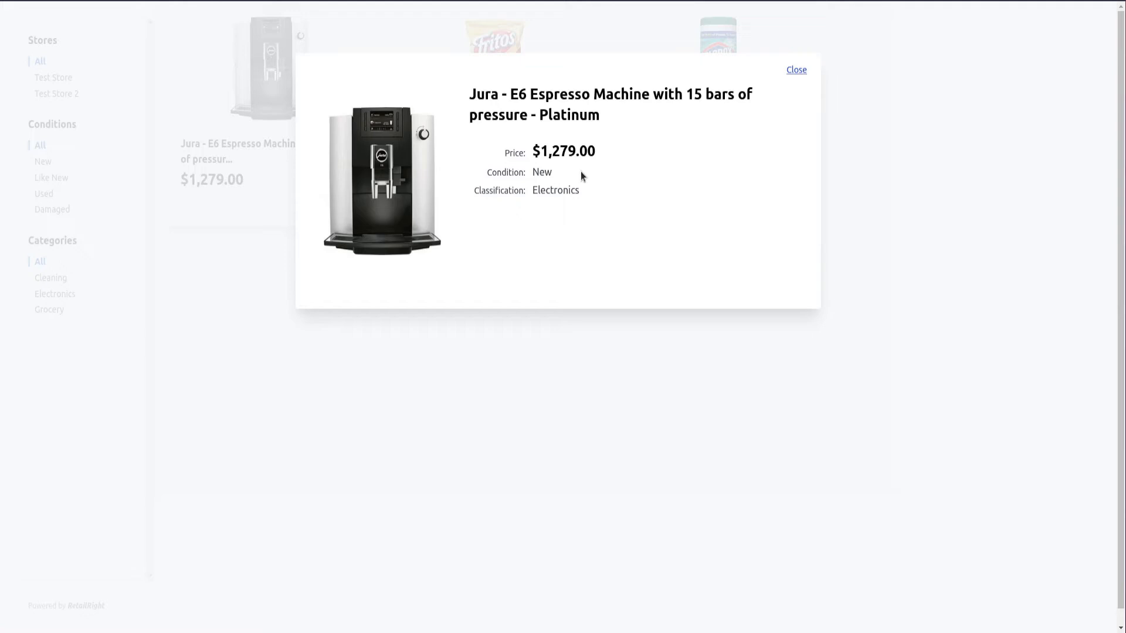
pyautogui.click(794, 72)
pyautogui.click(490, 104)
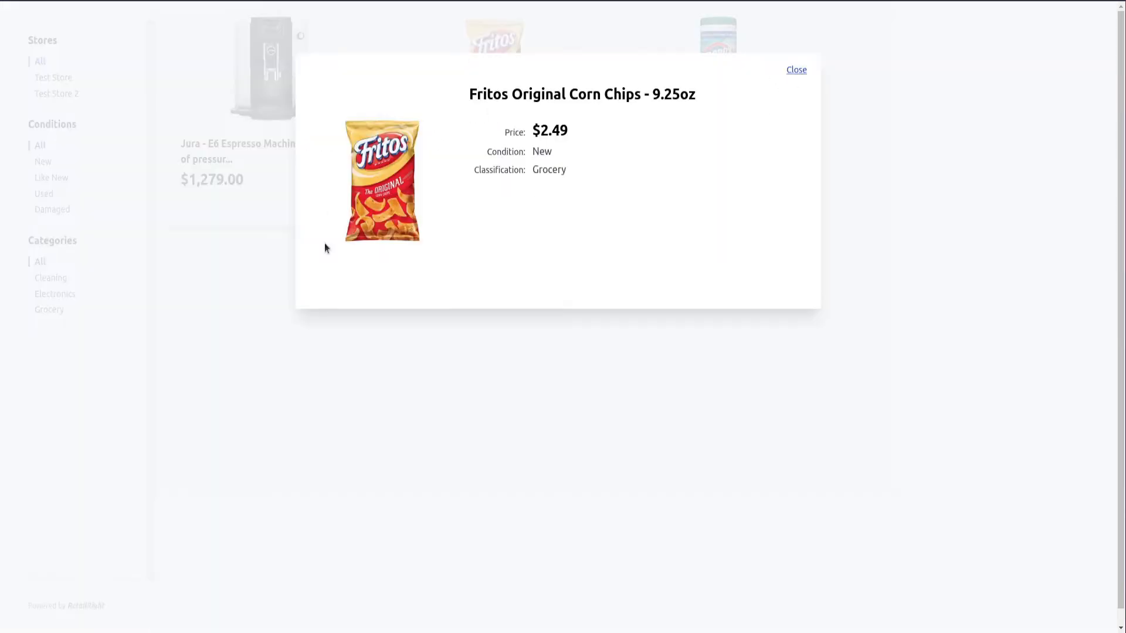
pyautogui.click(54, 210)
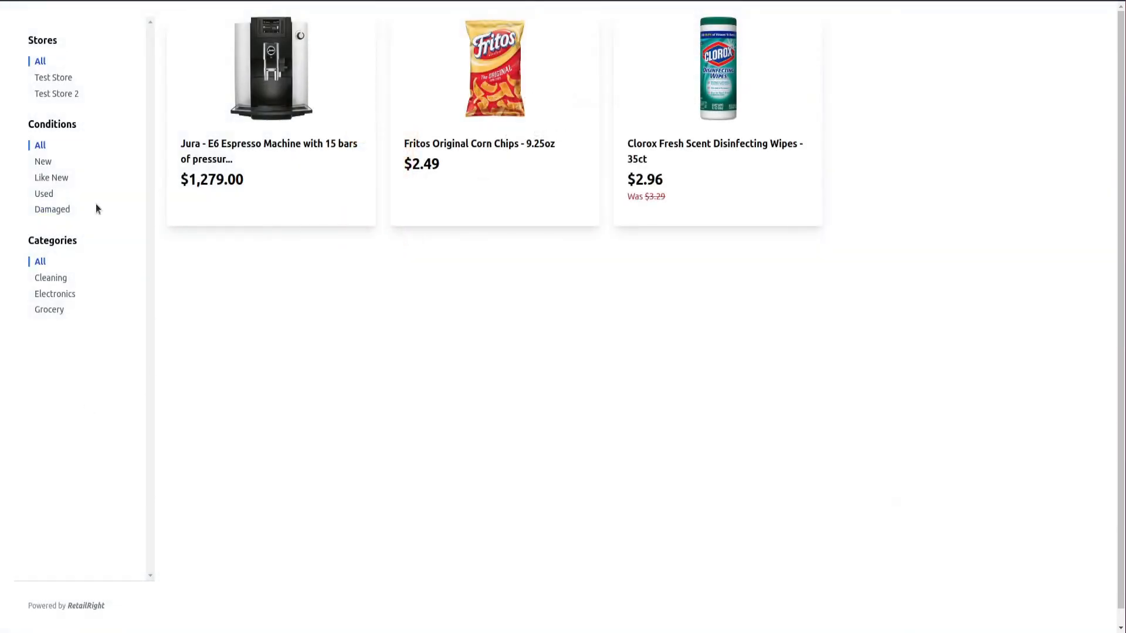
# Filter storefront products by Test Store, then Test Store 2, then all stores
pyautogui.click(49, 81)
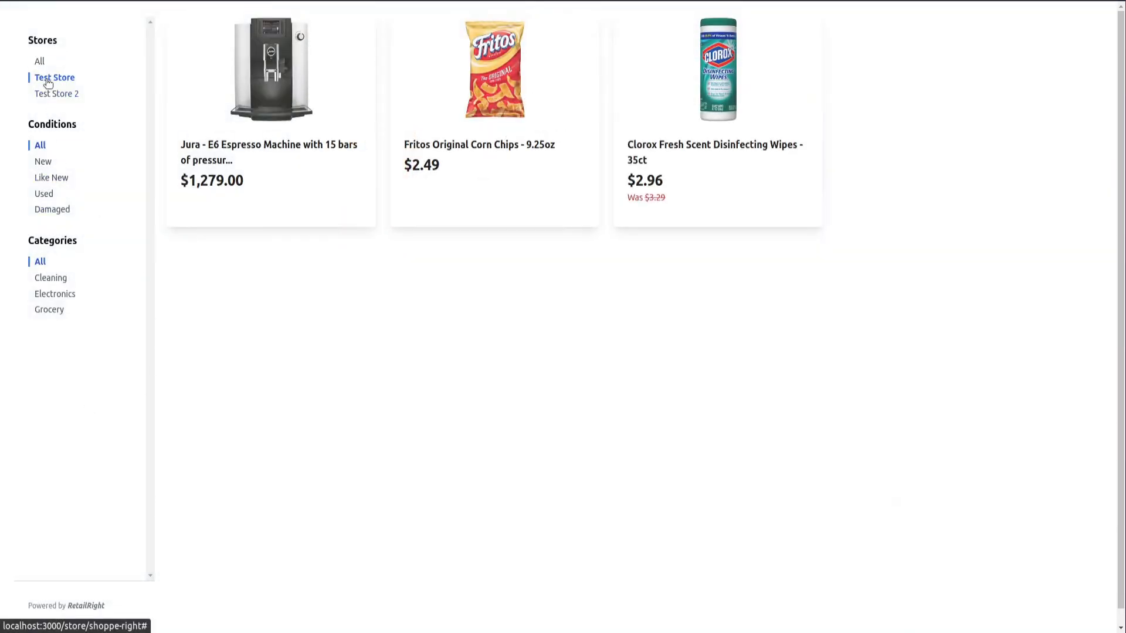
pyautogui.click(45, 94)
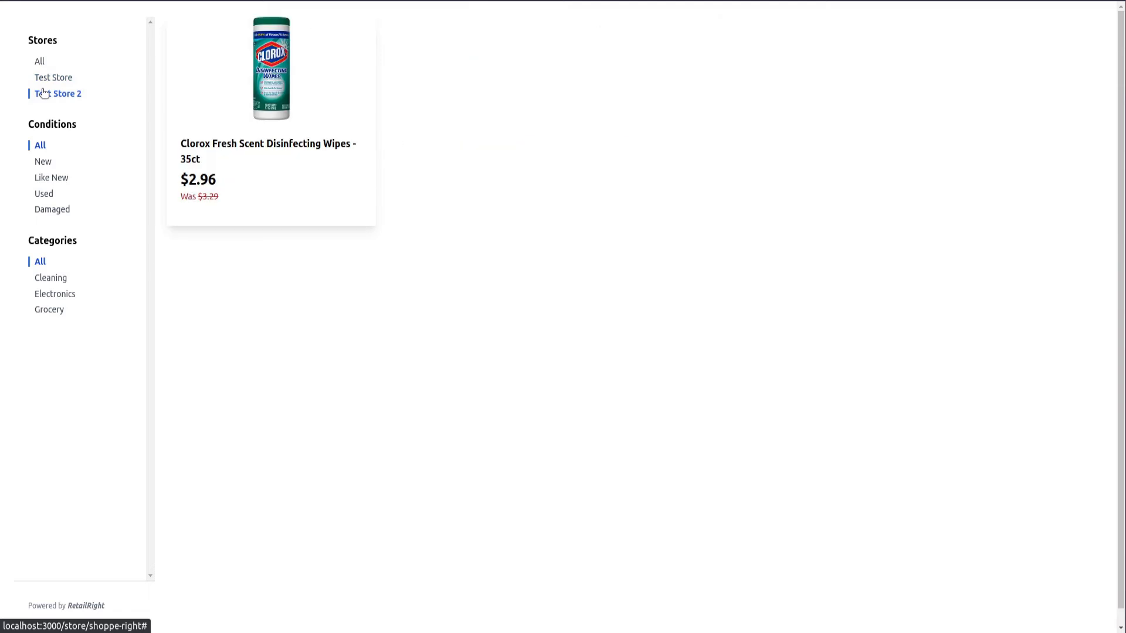
pyautogui.click(42, 82)
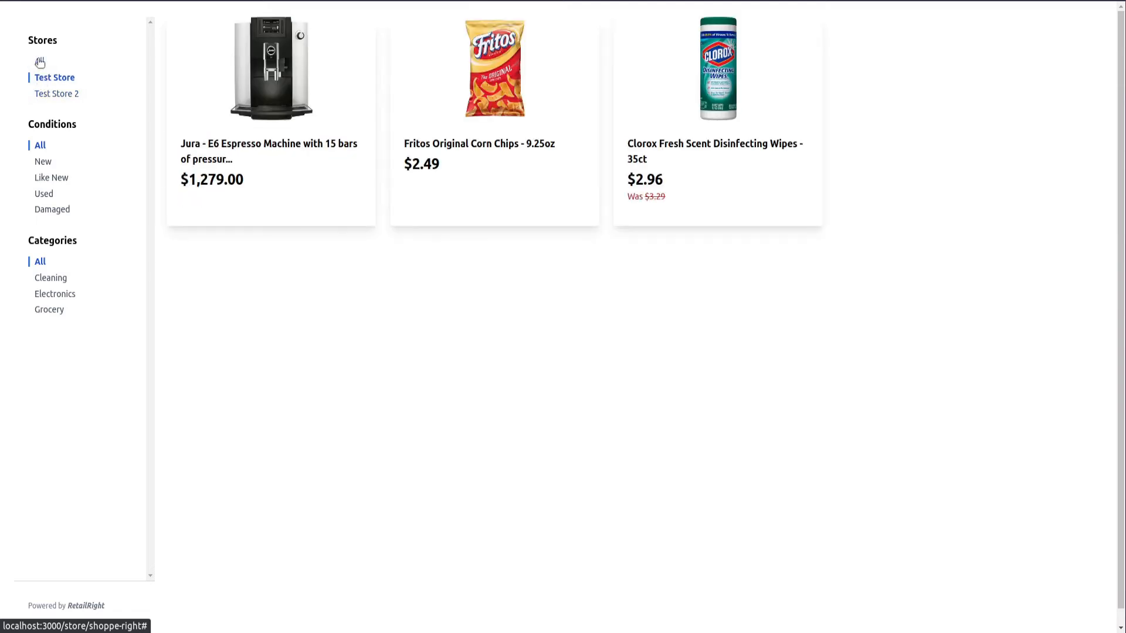
pyautogui.click(40, 62)
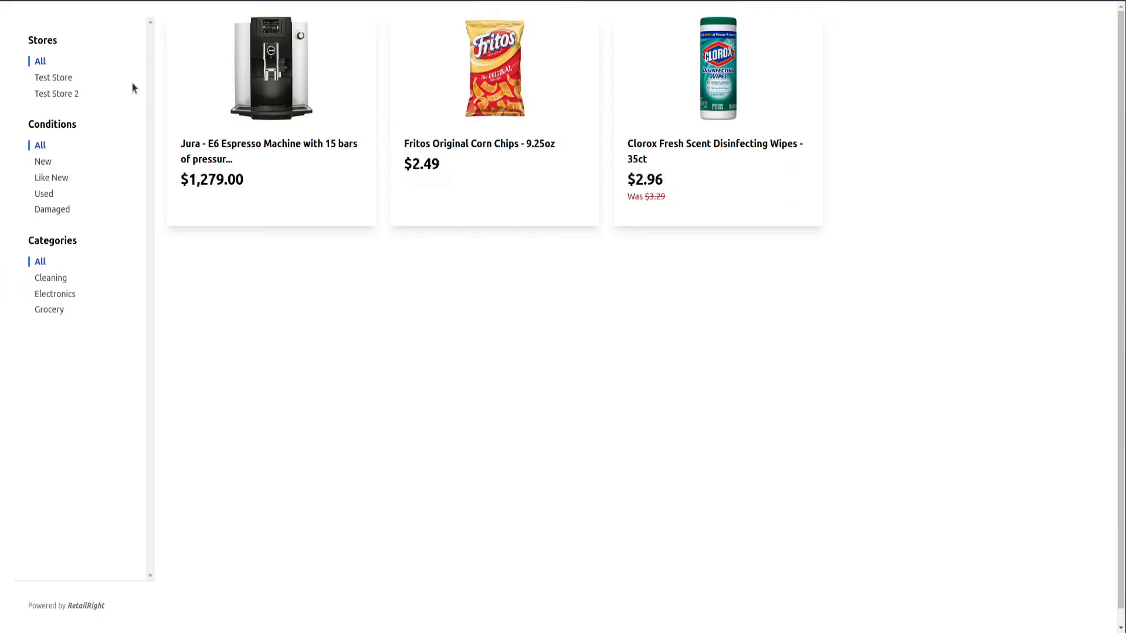
# Filter products by Like New, Used, Damaged and New condition
pyautogui.click(50, 179)
pyautogui.click(43, 194)
pyautogui.click(48, 209)
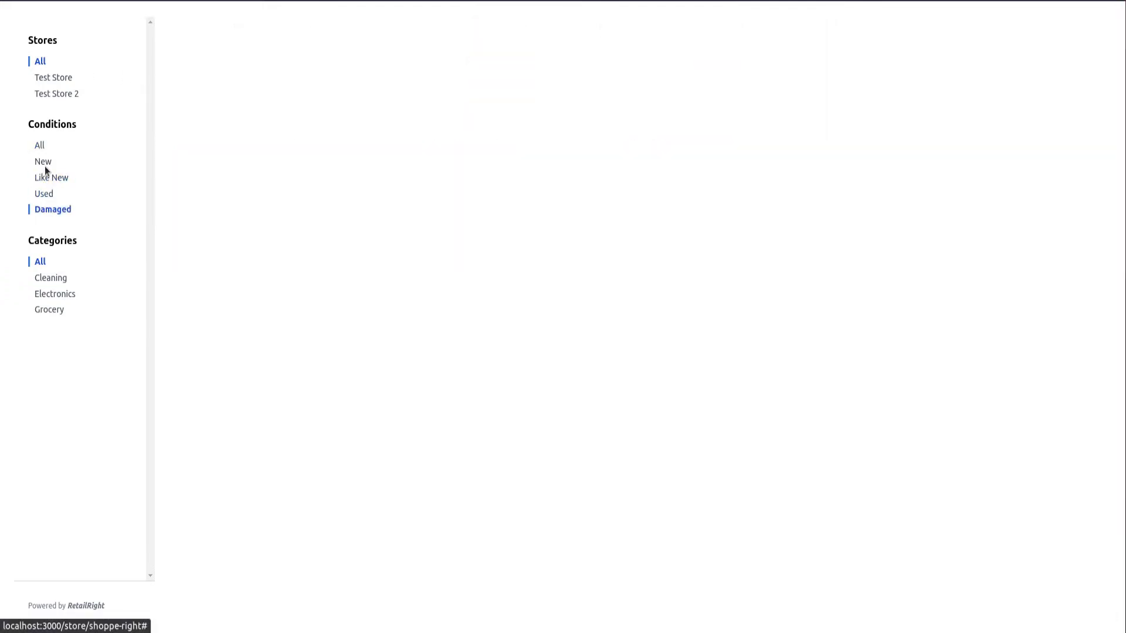
pyautogui.moveTo(41, 162); pyautogui.dragTo(45, 170)
pyautogui.click(44, 162)
pyautogui.click(157, 158)
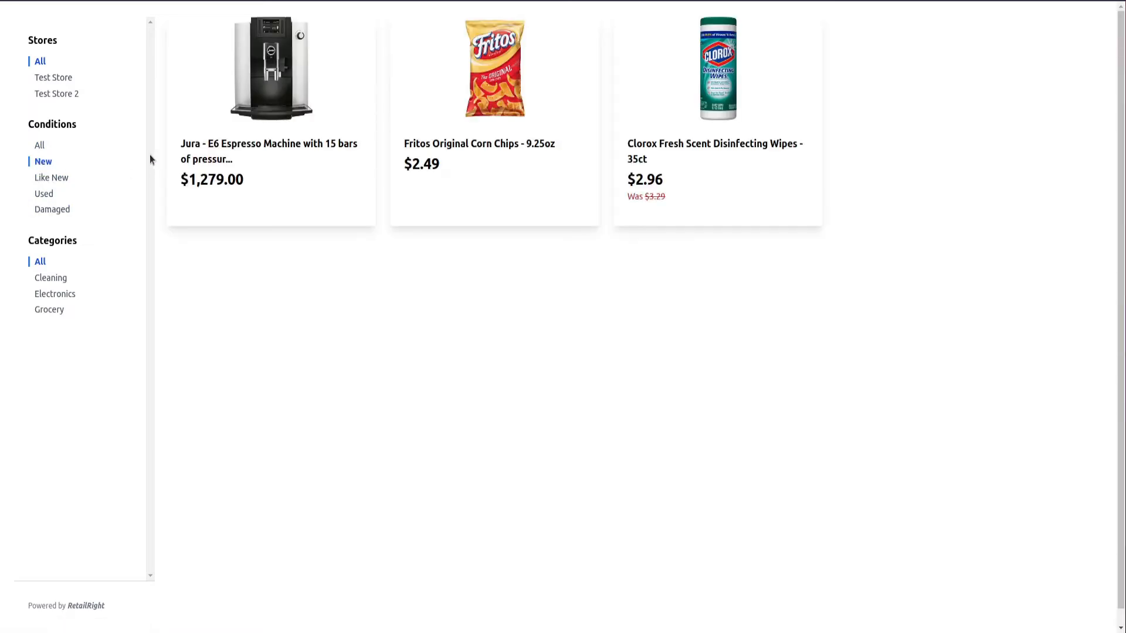
# Filter by Grocery, Electronics and Cleaning categories, then show all categories
pyautogui.click(43, 311)
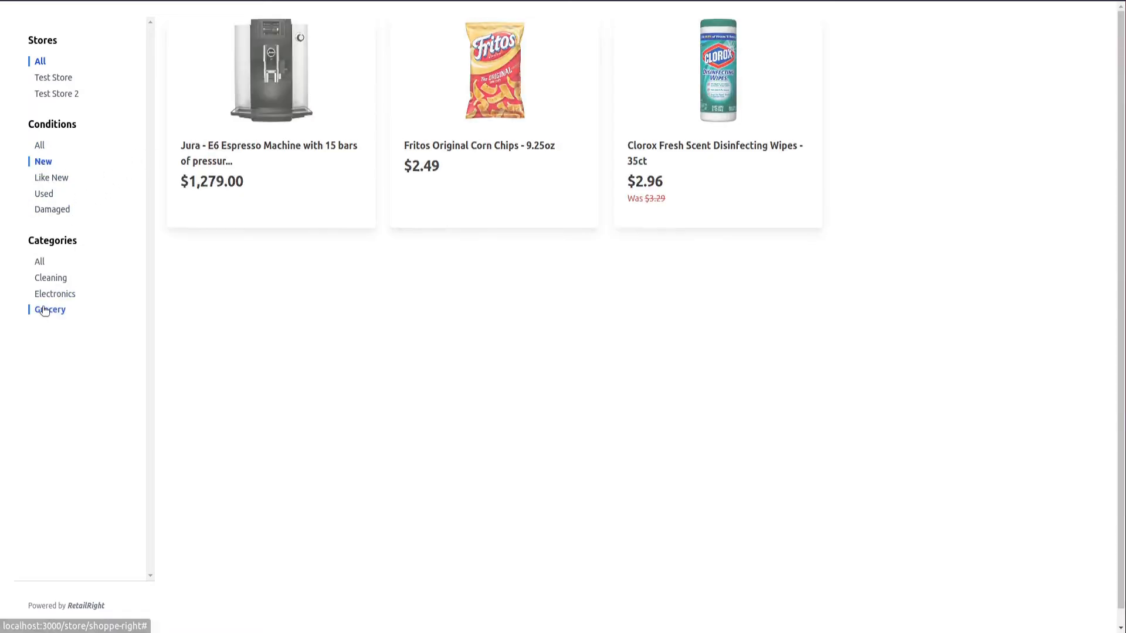
pyautogui.click(50, 297)
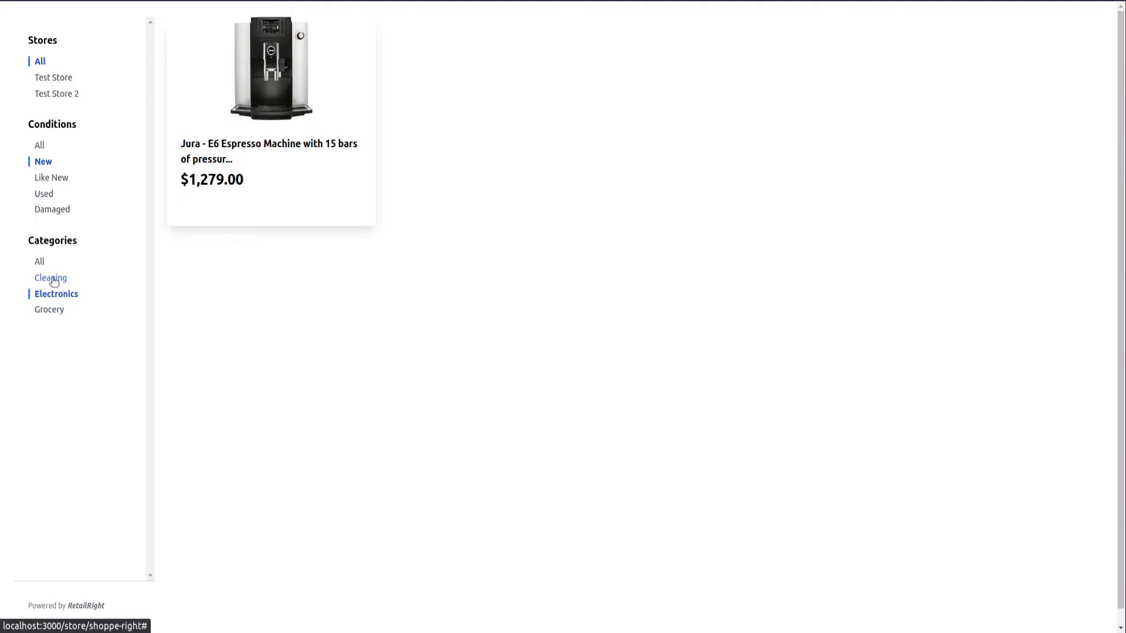
pyautogui.click(48, 279)
pyautogui.click(40, 265)
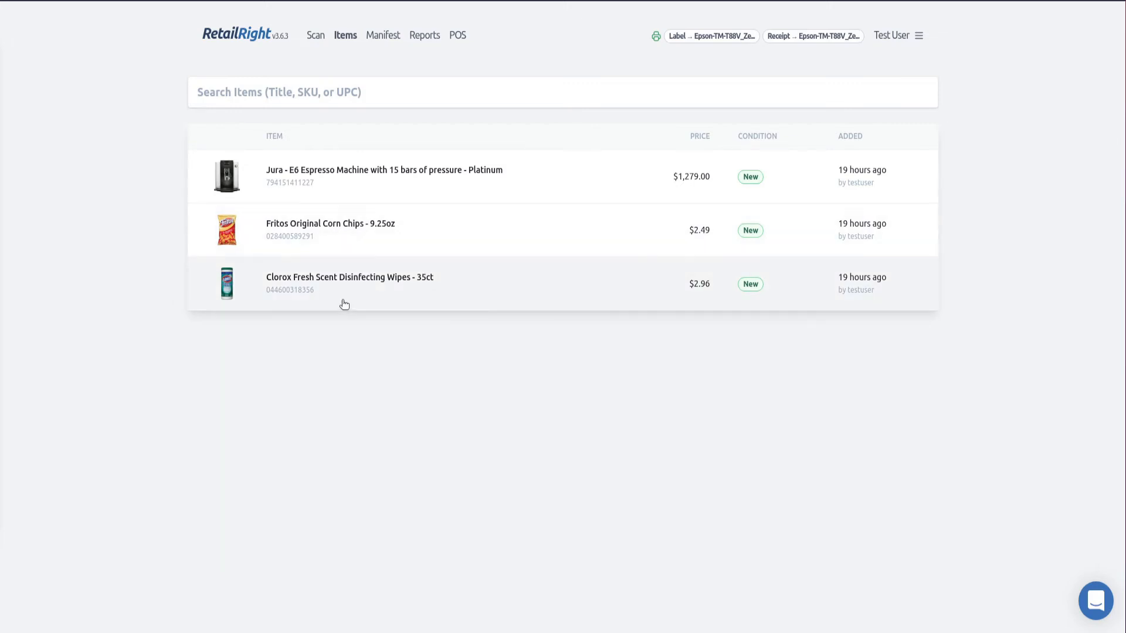
pyautogui.click(349, 237)
pyautogui.scroll(-1, 348, 234)
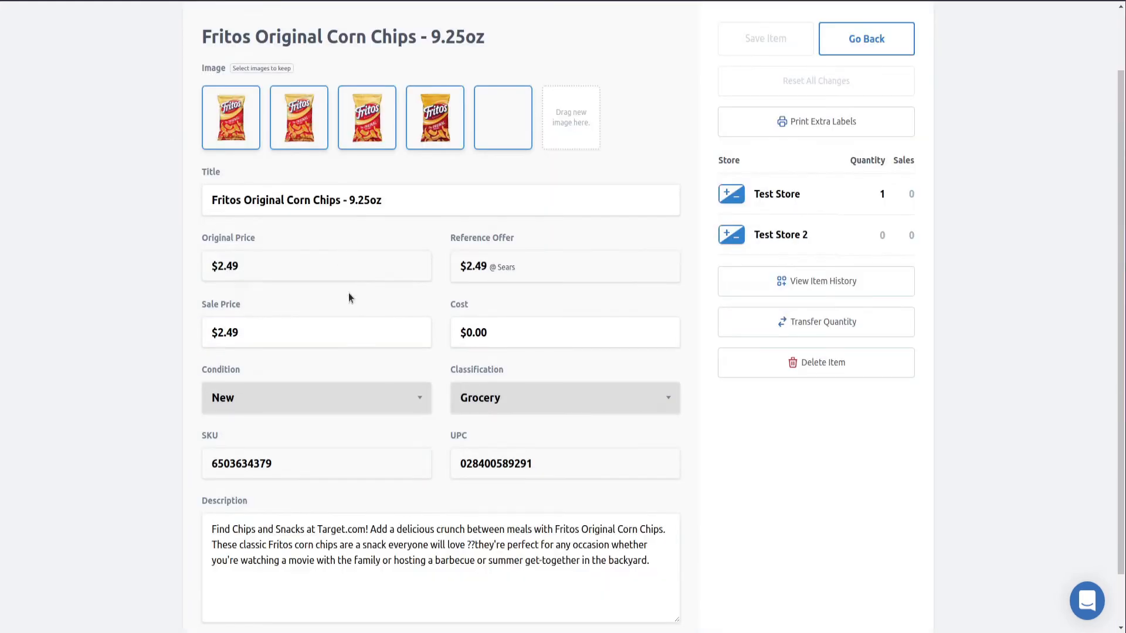
pyautogui.doubleClick(256, 462)
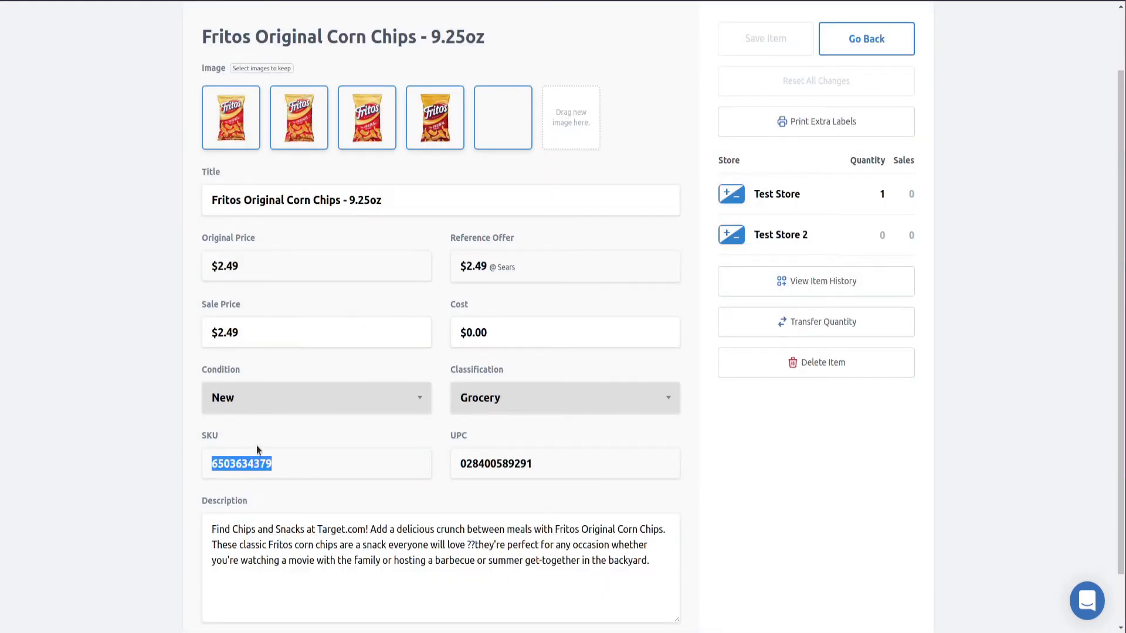
pyautogui.scroll(1, 275, 428)
pyautogui.scroll(1, 294, 409)
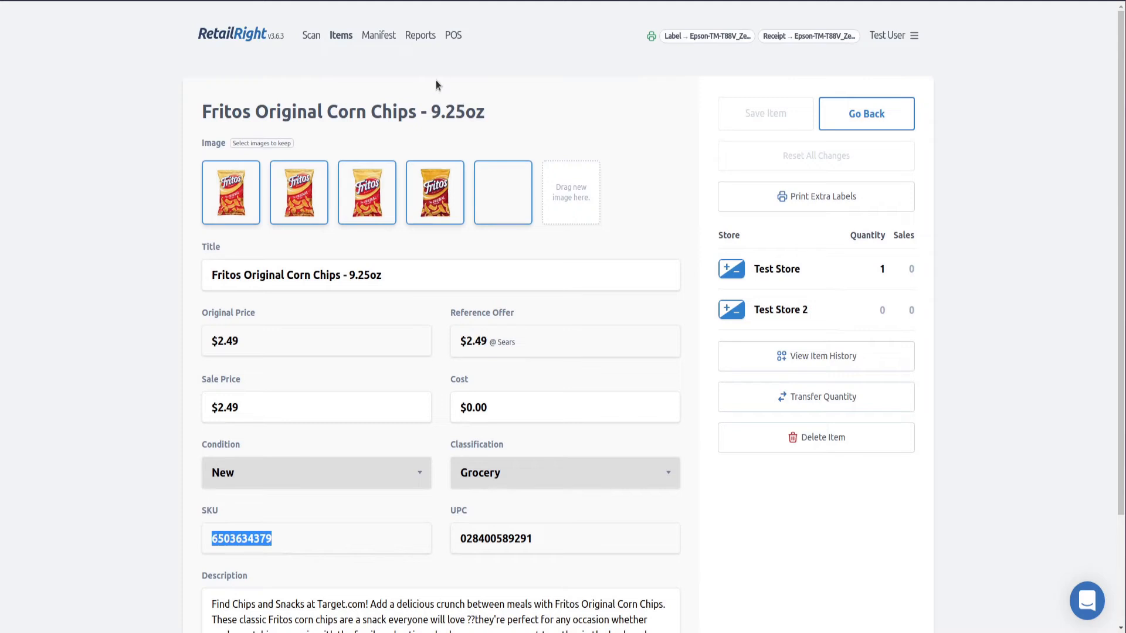
pyautogui.scroll(-1, 288, 448)
pyautogui.scroll(-2, 288, 448)
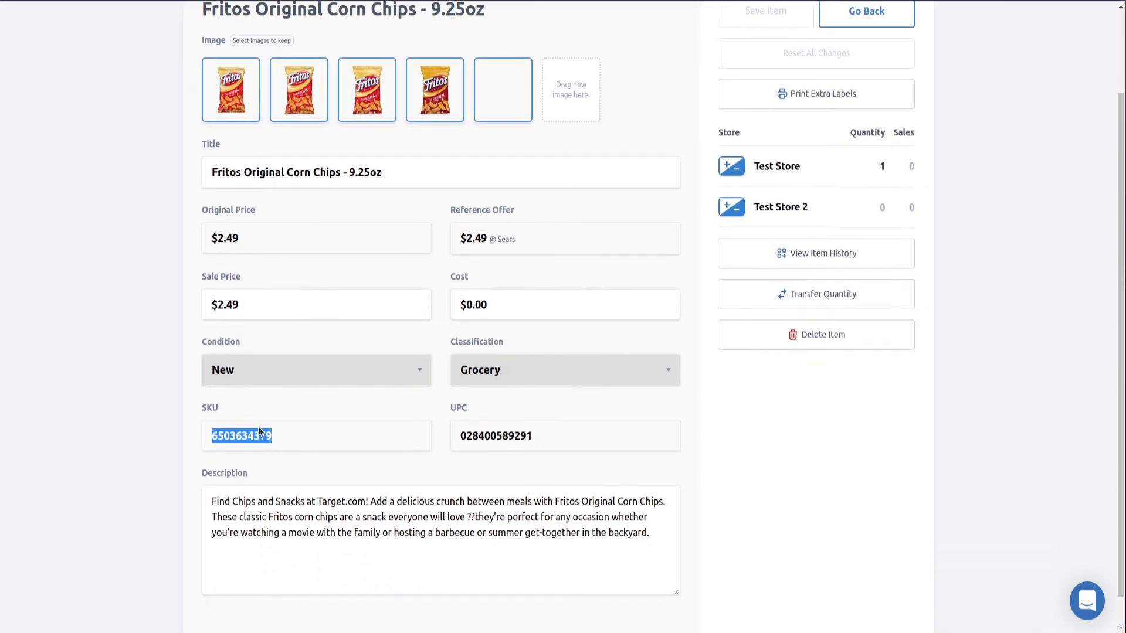
pyautogui.scroll(3, 289, 422)
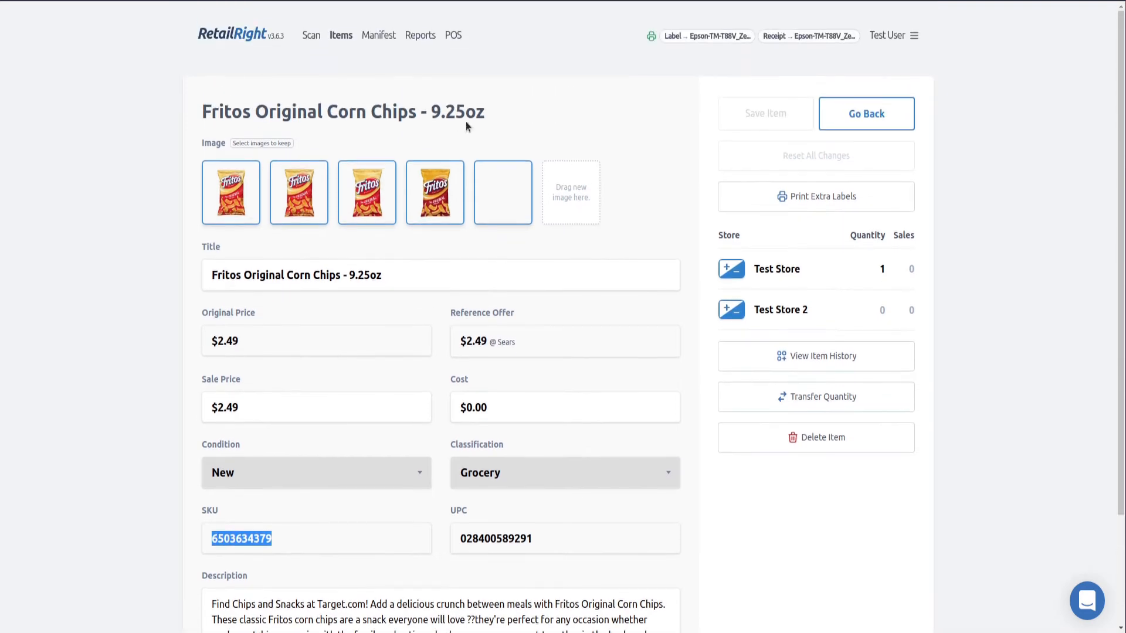
pyautogui.doubleClick(475, 538)
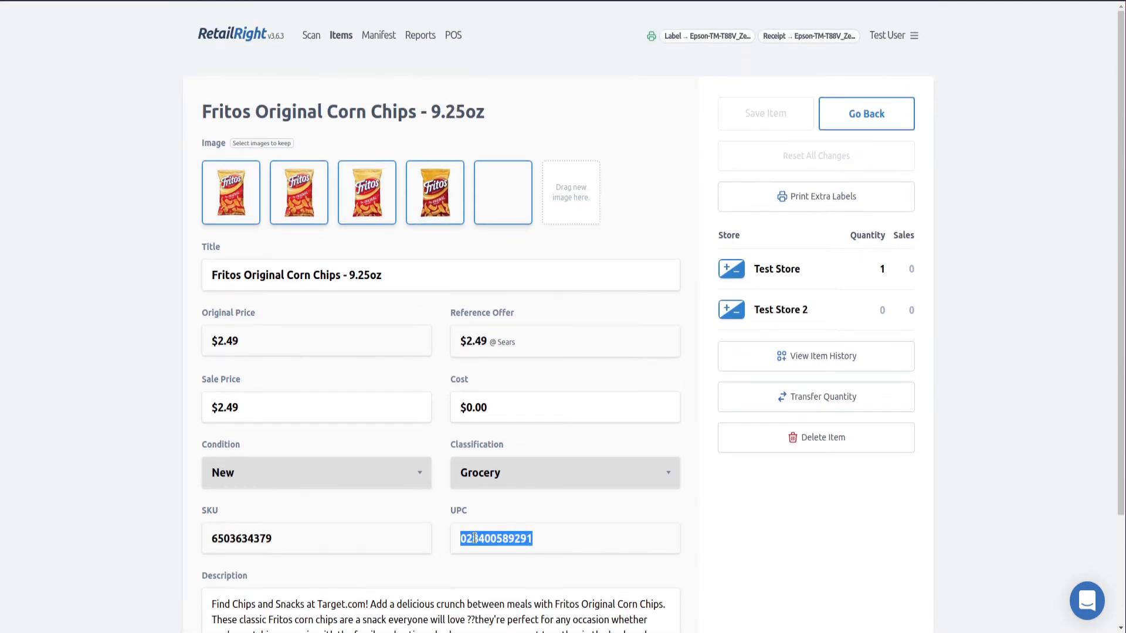
pyautogui.doubleClick(247, 535)
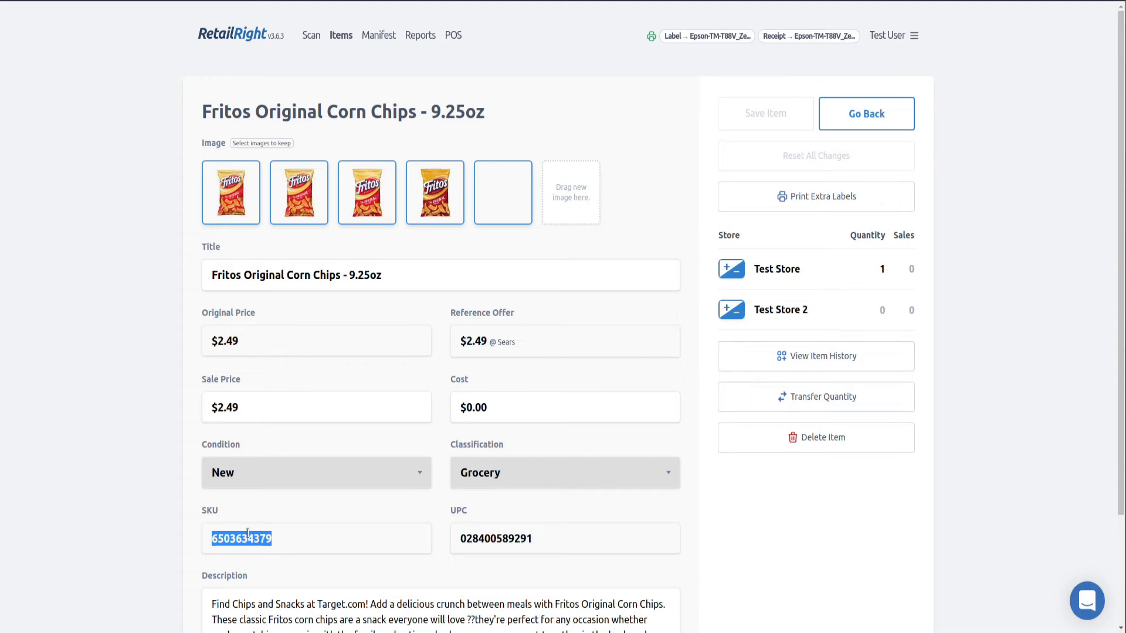
pyautogui.click(452, 37)
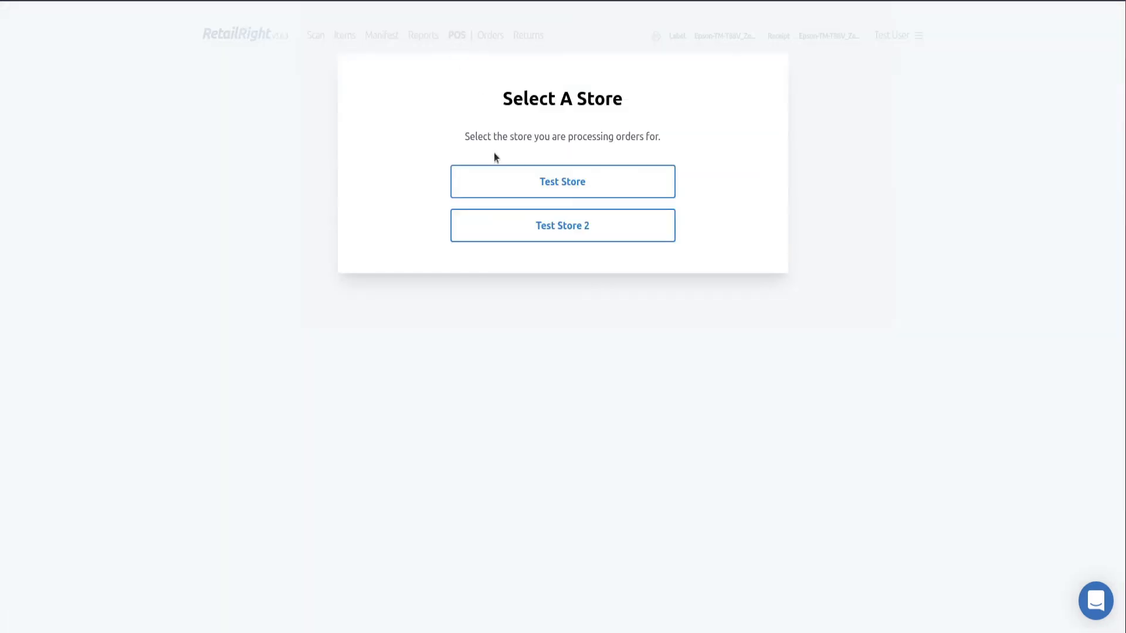
# Choose Test Store for POS, follow the no-stations link to preferences, and return to the stores list
pyautogui.click(515, 183)
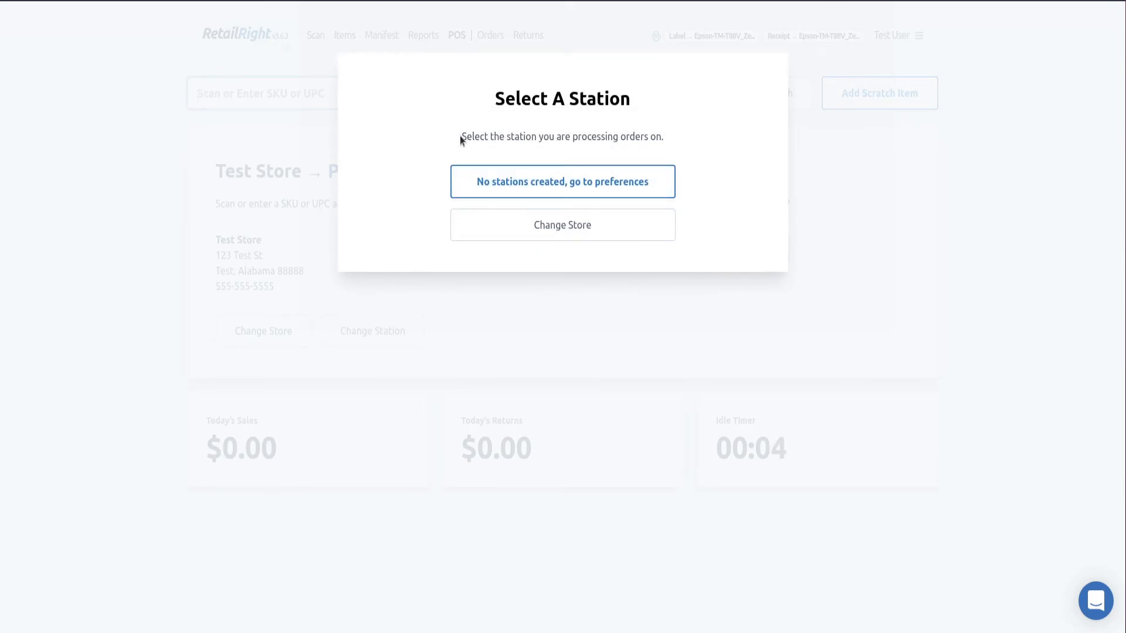
pyautogui.moveTo(460, 137); pyautogui.dragTo(655, 141)
pyautogui.click(656, 142)
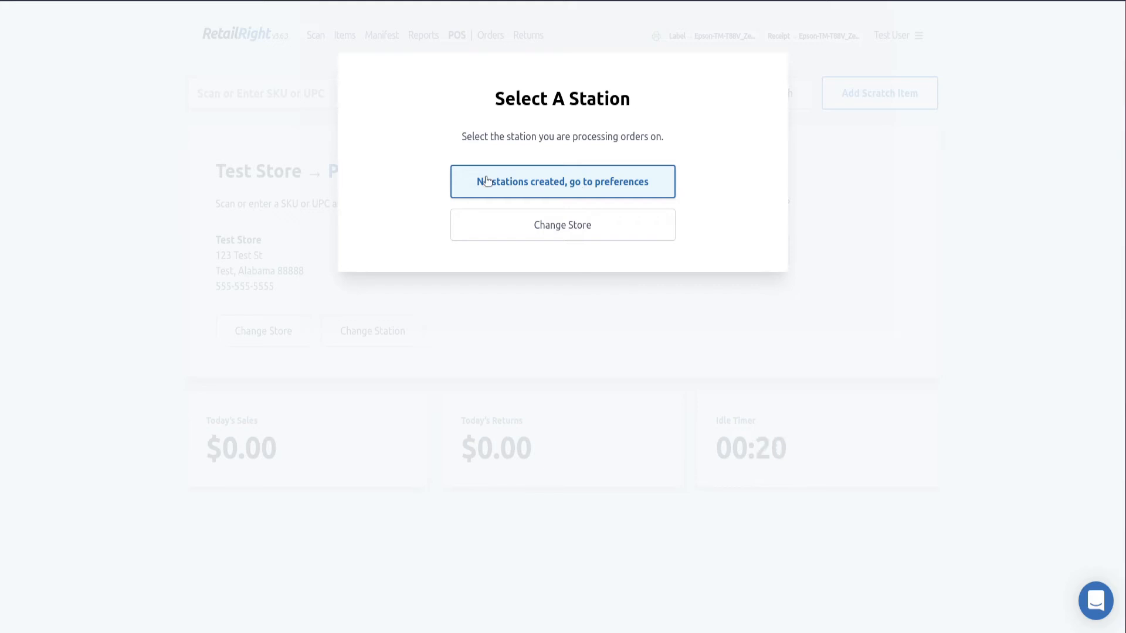
pyautogui.click(506, 189)
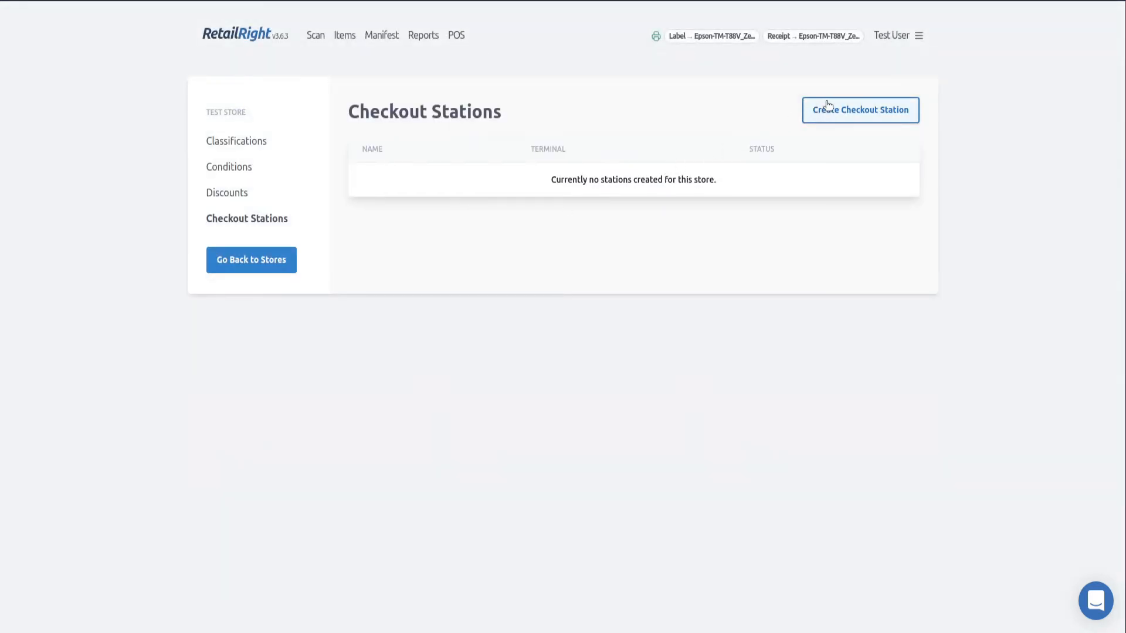
pyautogui.moveTo(206, 112); pyautogui.dragTo(252, 113)
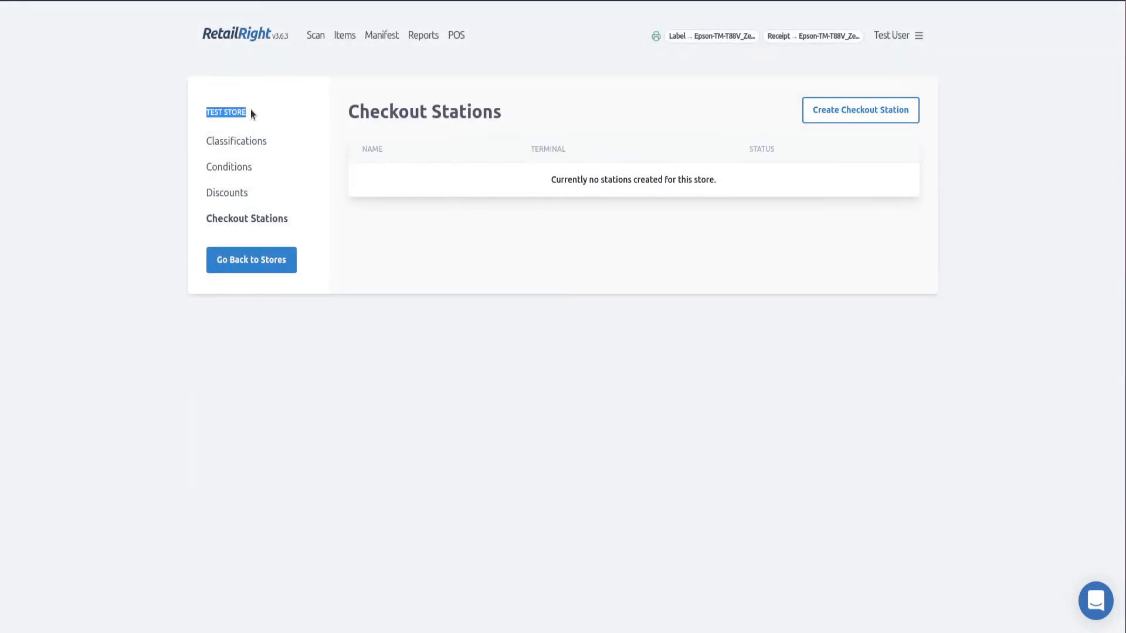
pyautogui.click(263, 116)
pyautogui.click(266, 267)
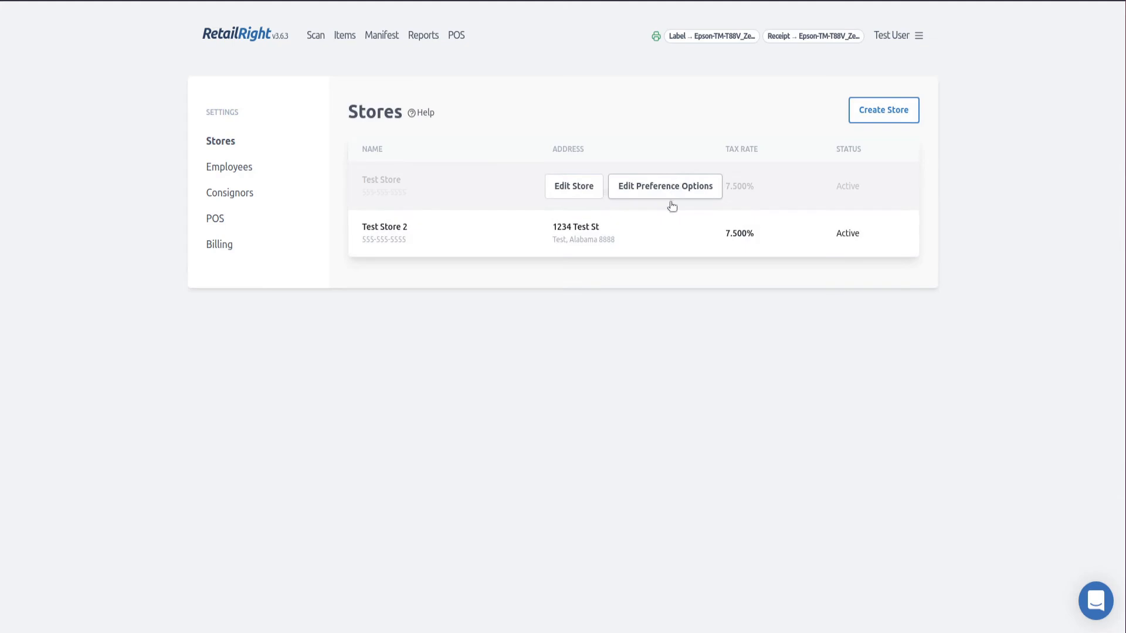
# Check Test Store 2's checkout stations, then open Test Store's checkout stations
pyautogui.click(668, 242)
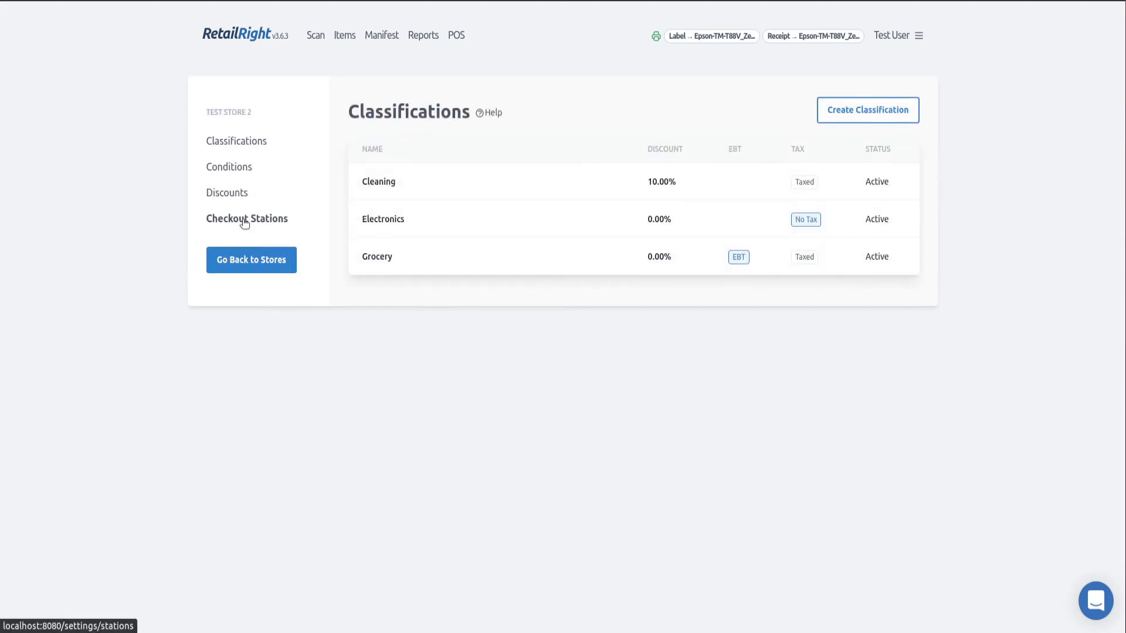
pyautogui.click(245, 220)
pyautogui.click(265, 267)
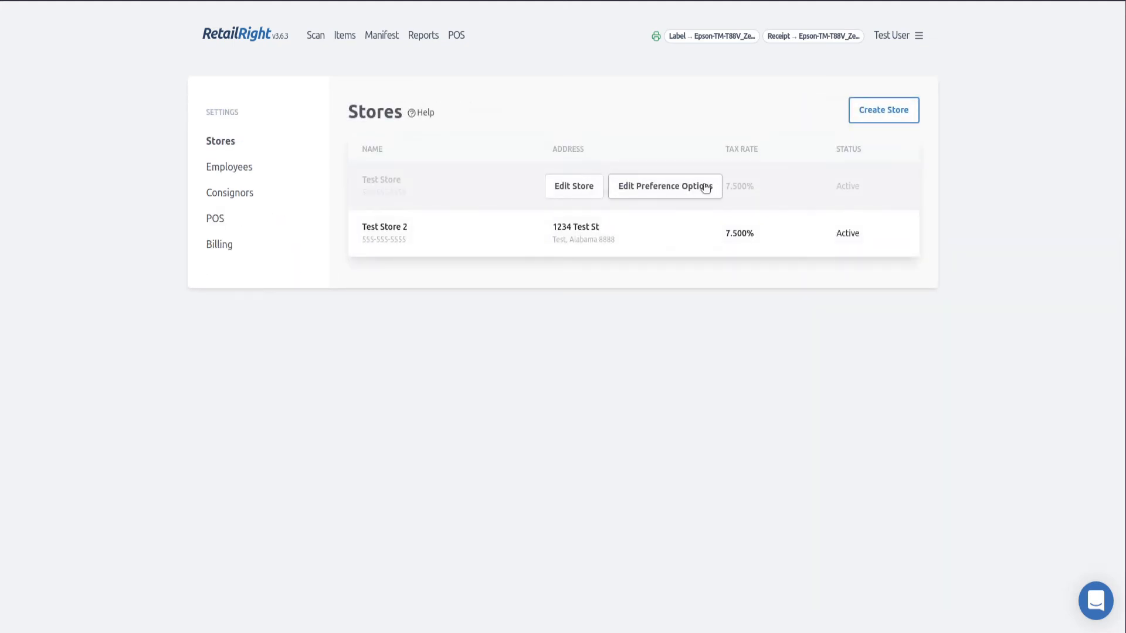
pyautogui.click(707, 187)
pyautogui.click(265, 226)
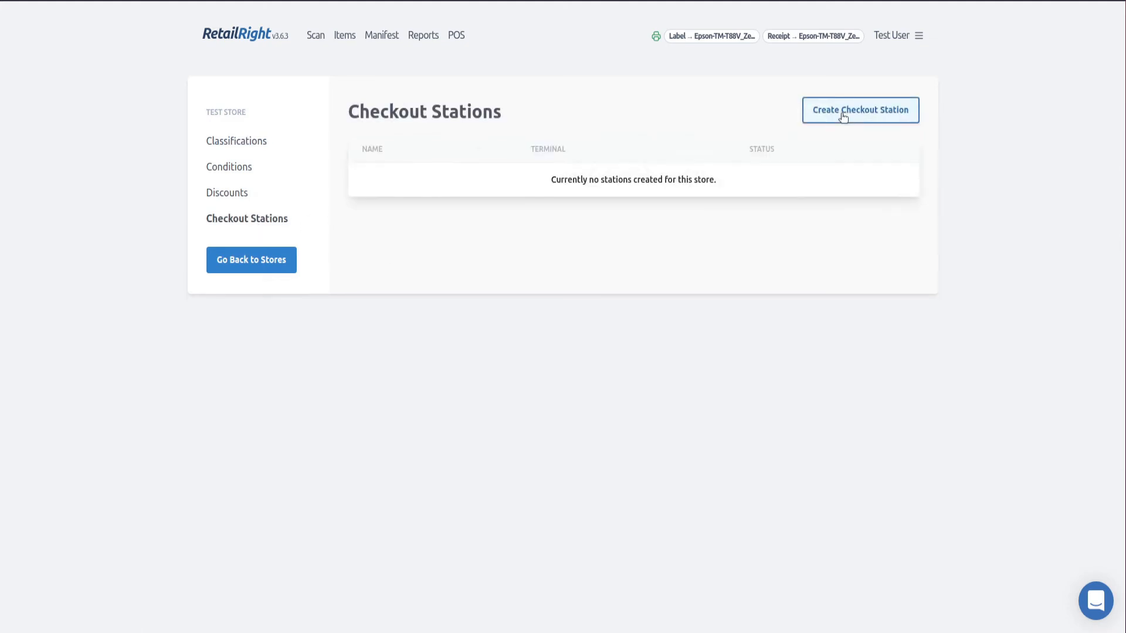
# Create a checkout station named 'Test Station' with the available terminal for Test Store
pyautogui.click(841, 114)
pyautogui.click(431, 167)
pyautogui.write('Test ')
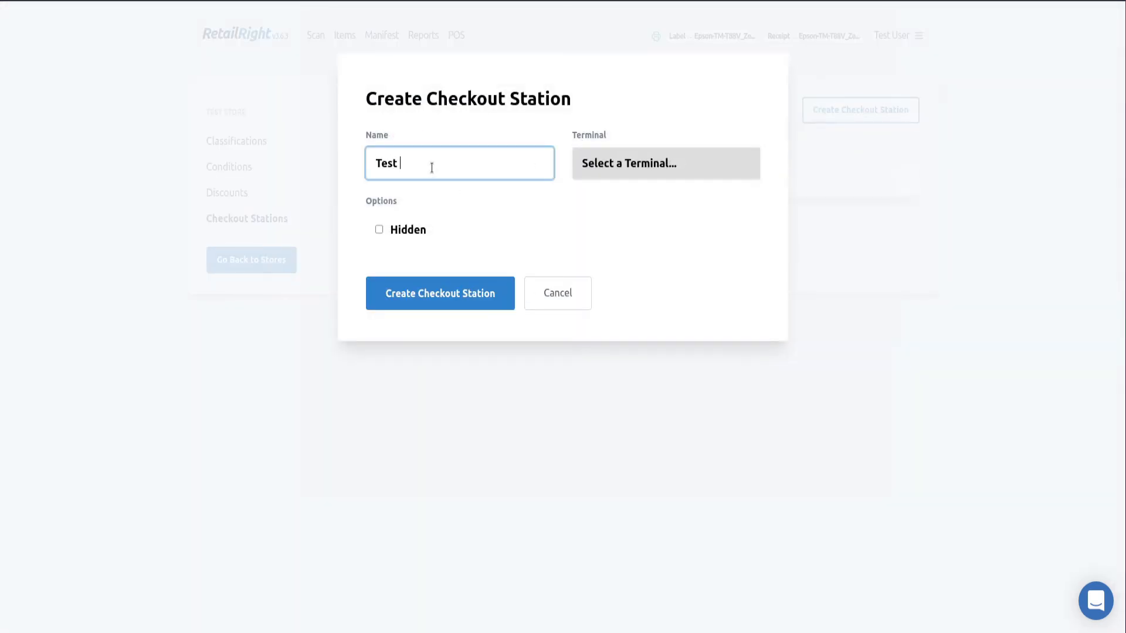
pyautogui.write('Station')
pyautogui.click(656, 165)
pyautogui.click(655, 200)
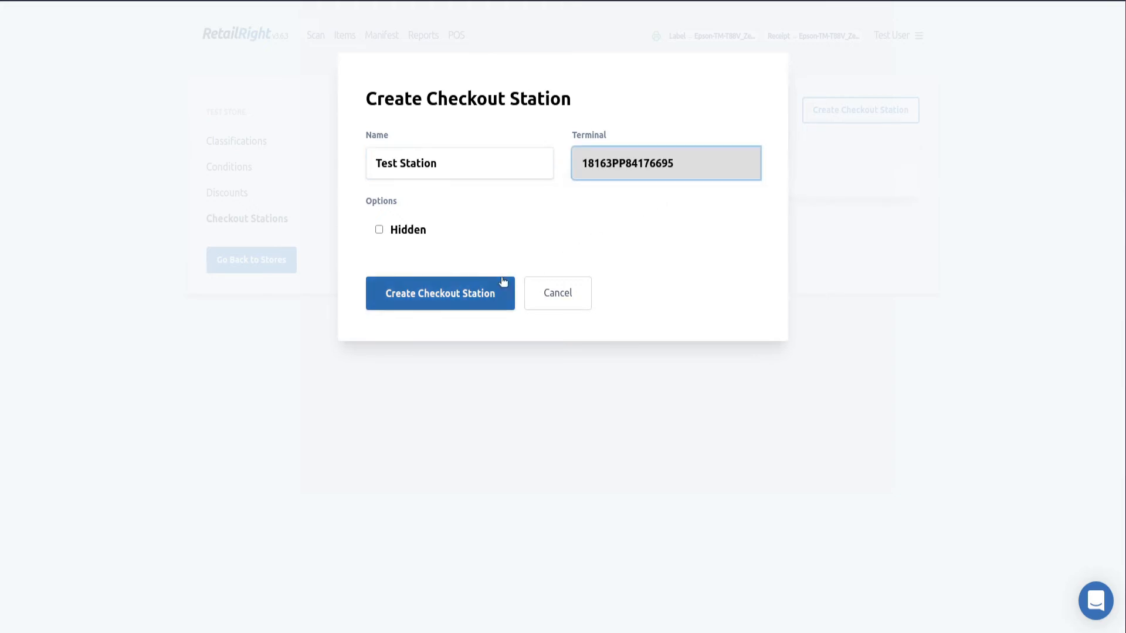
pyautogui.click(652, 169)
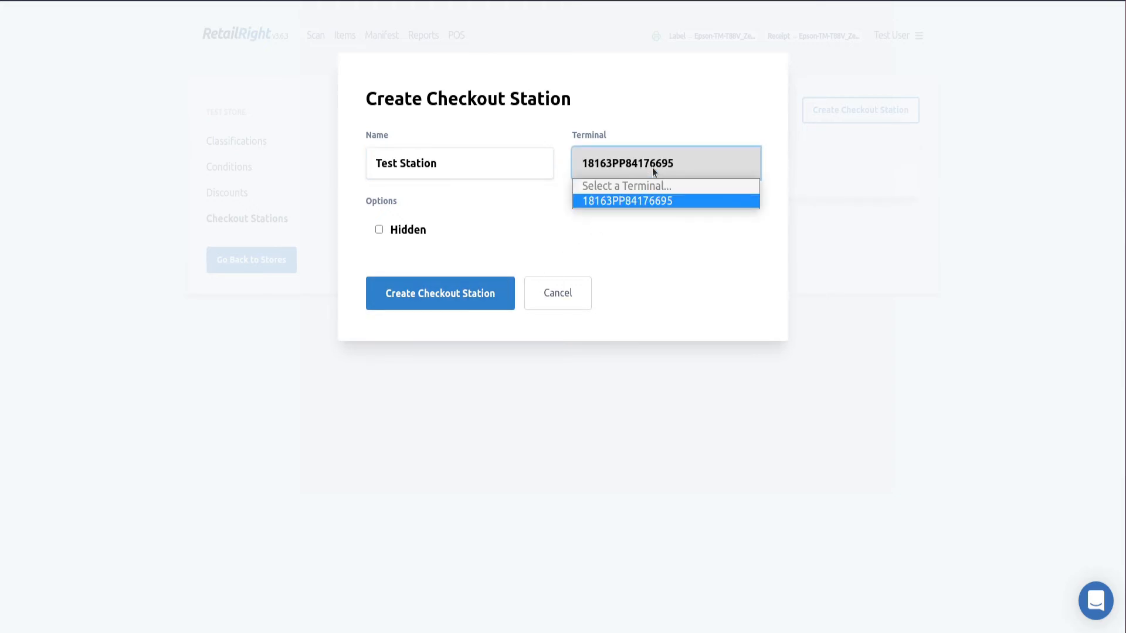
pyautogui.click(643, 201)
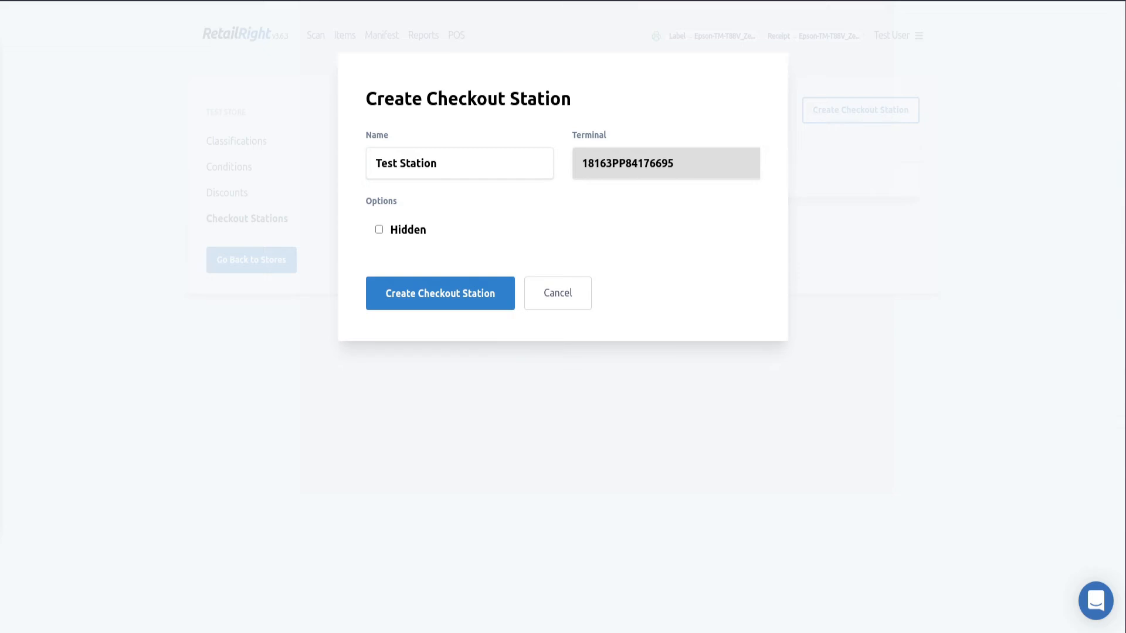
pyautogui.click(445, 293)
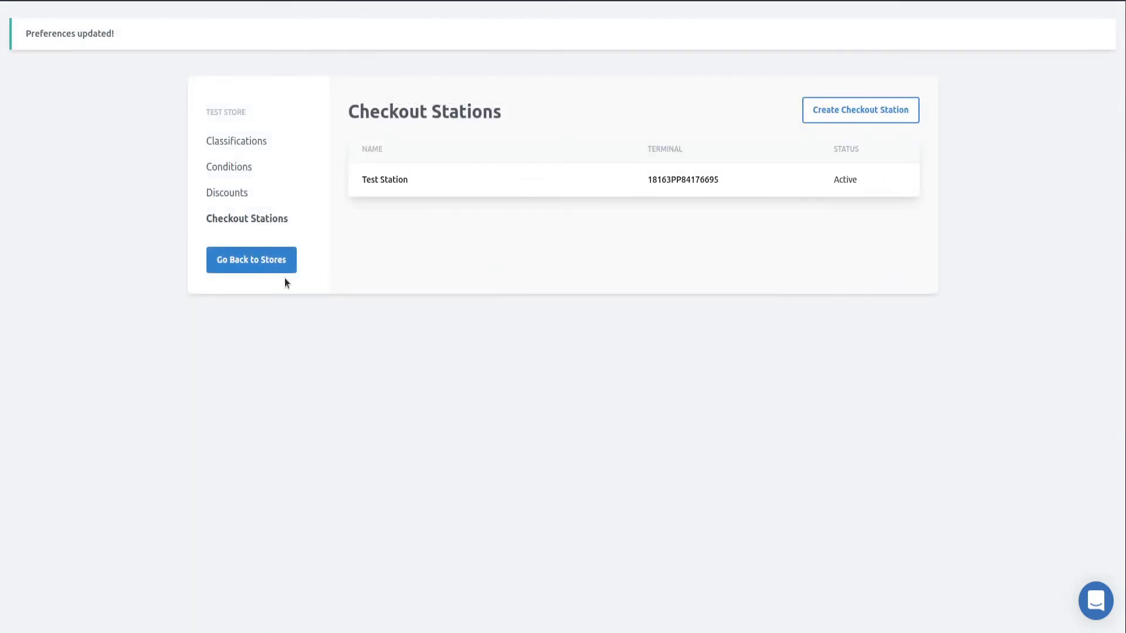
pyautogui.click(287, 261)
# Review Test Store 2's checkout stations, then return to the store settings list
pyautogui.click(638, 234)
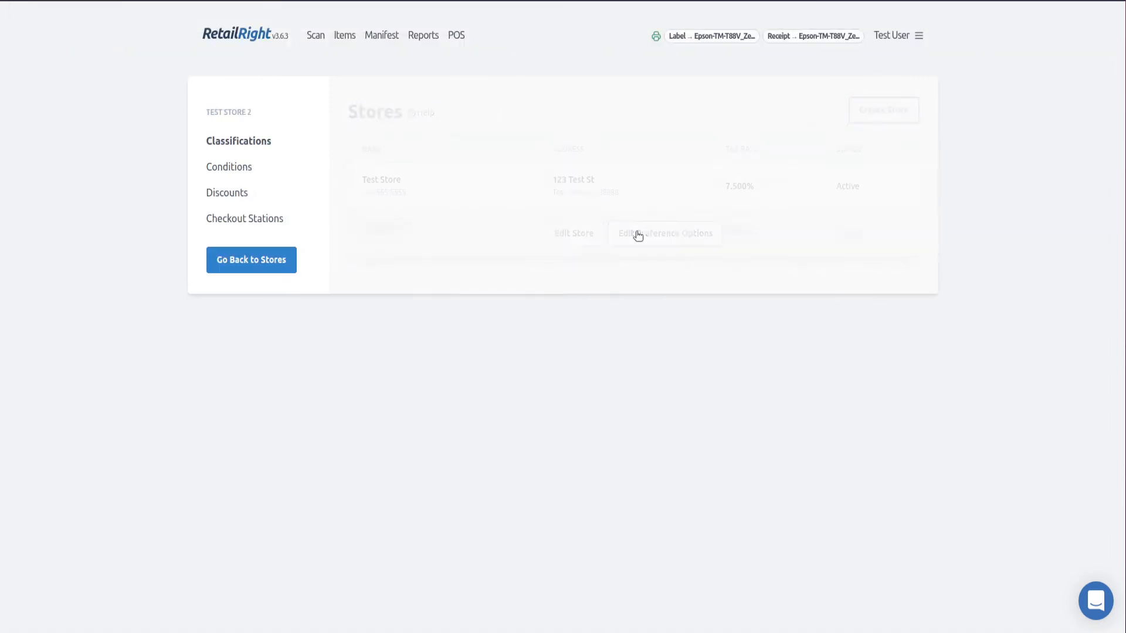
pyautogui.click(271, 221)
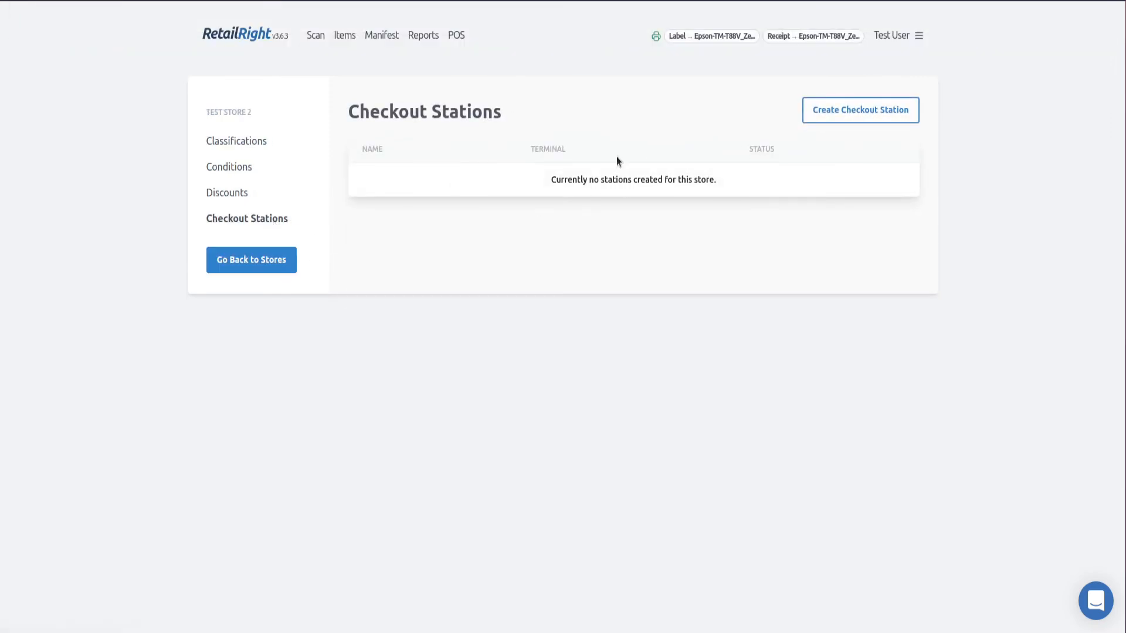
pyautogui.click(282, 265)
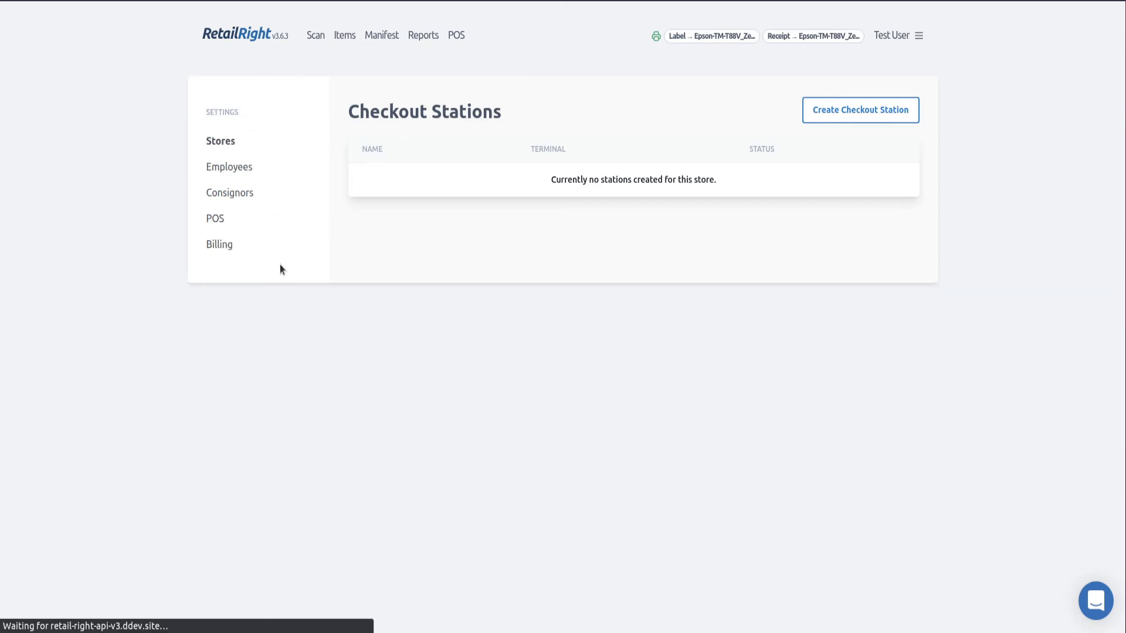
# Open the POS screen and choose Test Station as the checkout station
pyautogui.click(456, 37)
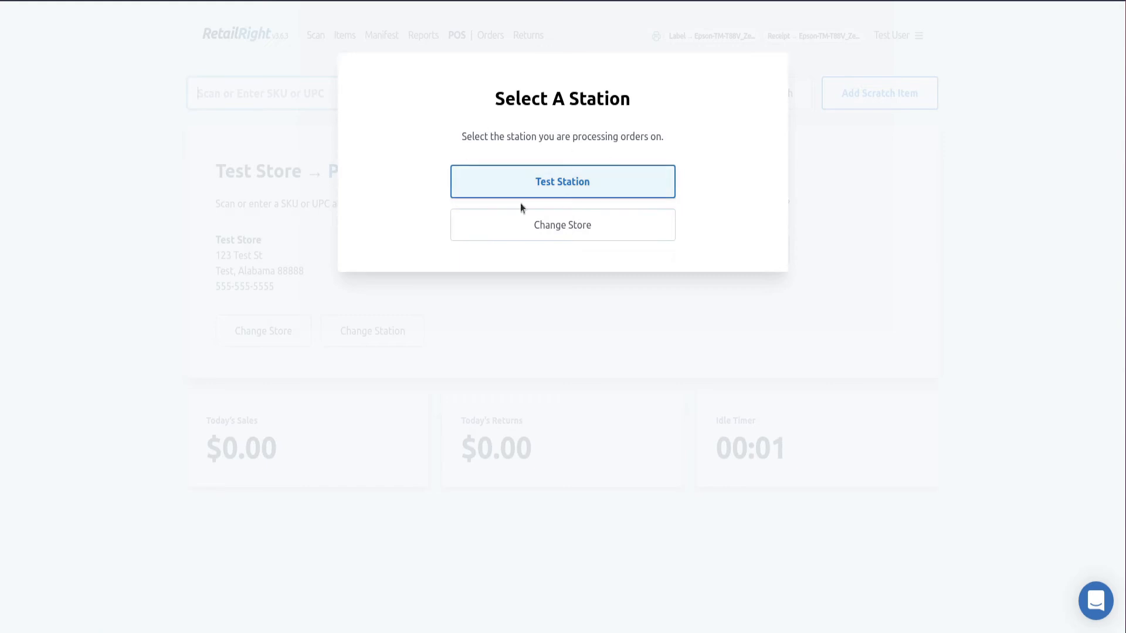
pyautogui.click(624, 187)
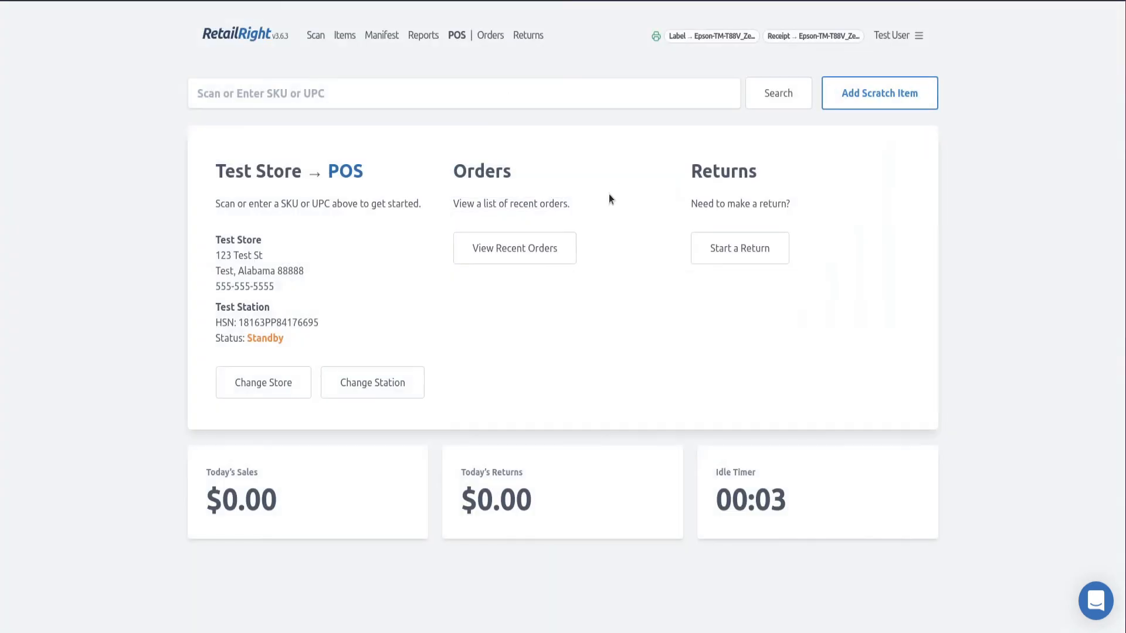
pyautogui.moveTo(289, 336); pyautogui.dragTo(209, 317)
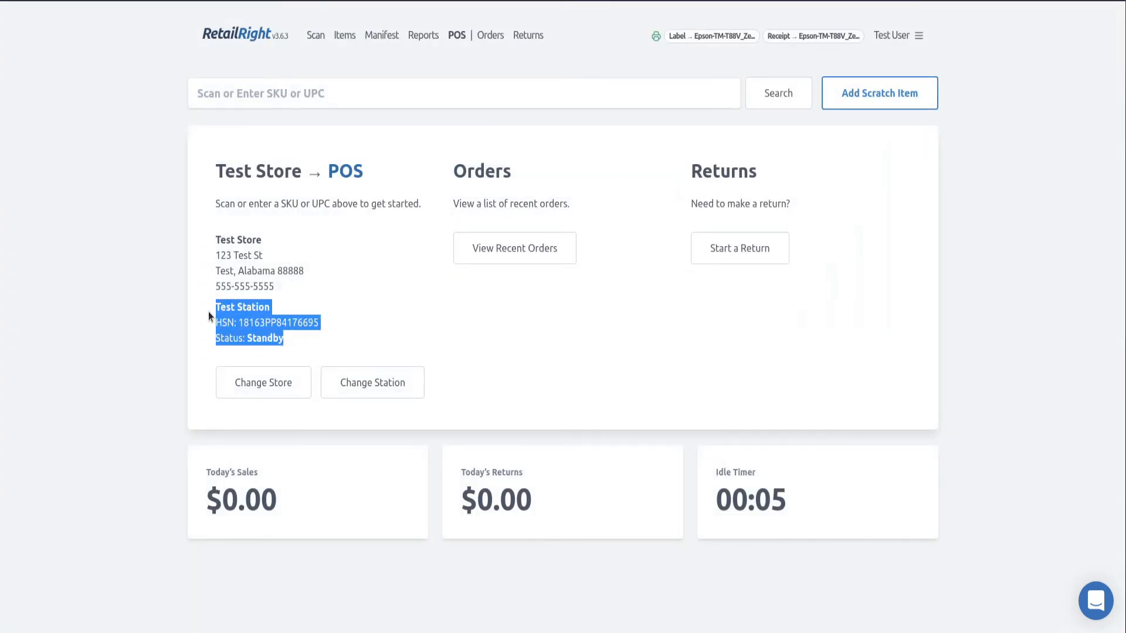
pyautogui.click(314, 323)
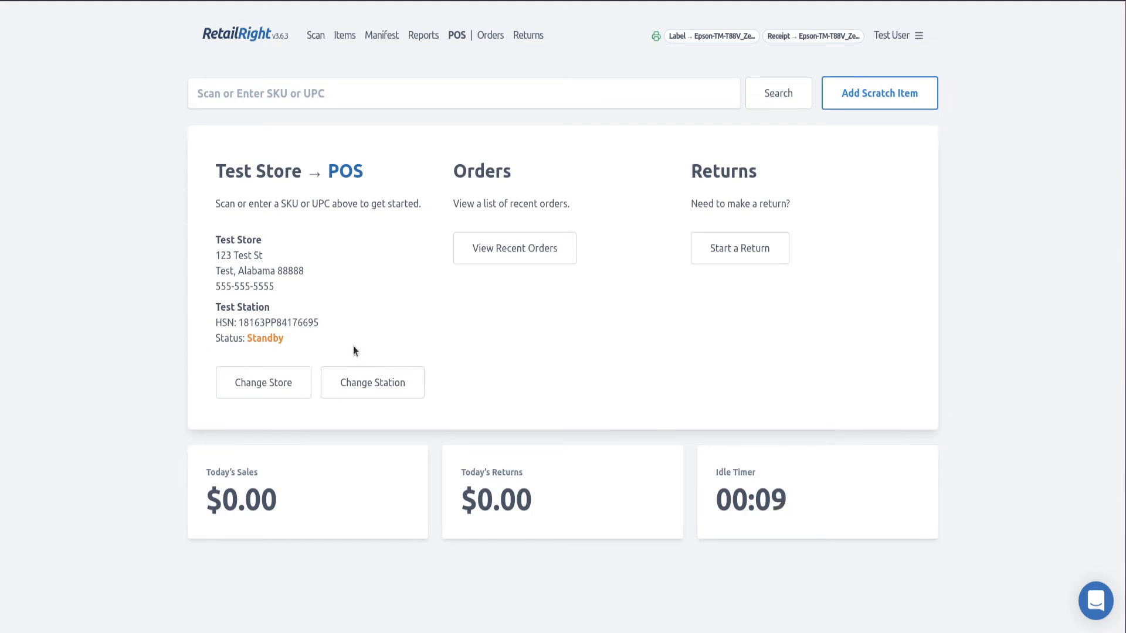
pyautogui.click(555, 99)
pyautogui.write('6503634379')
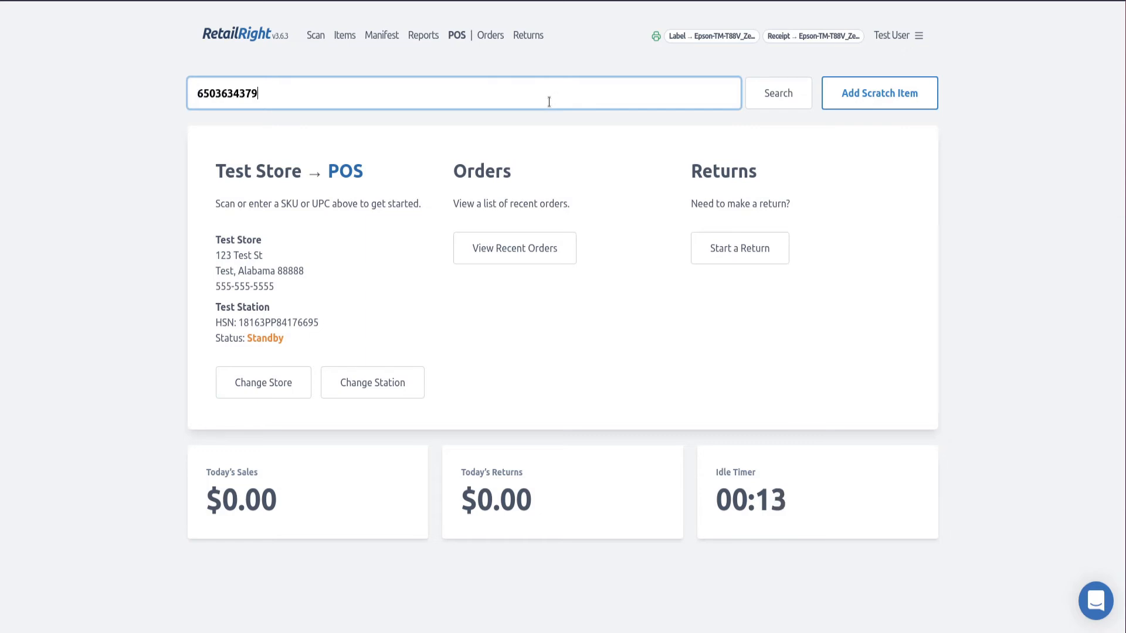
pyautogui.press('Return')
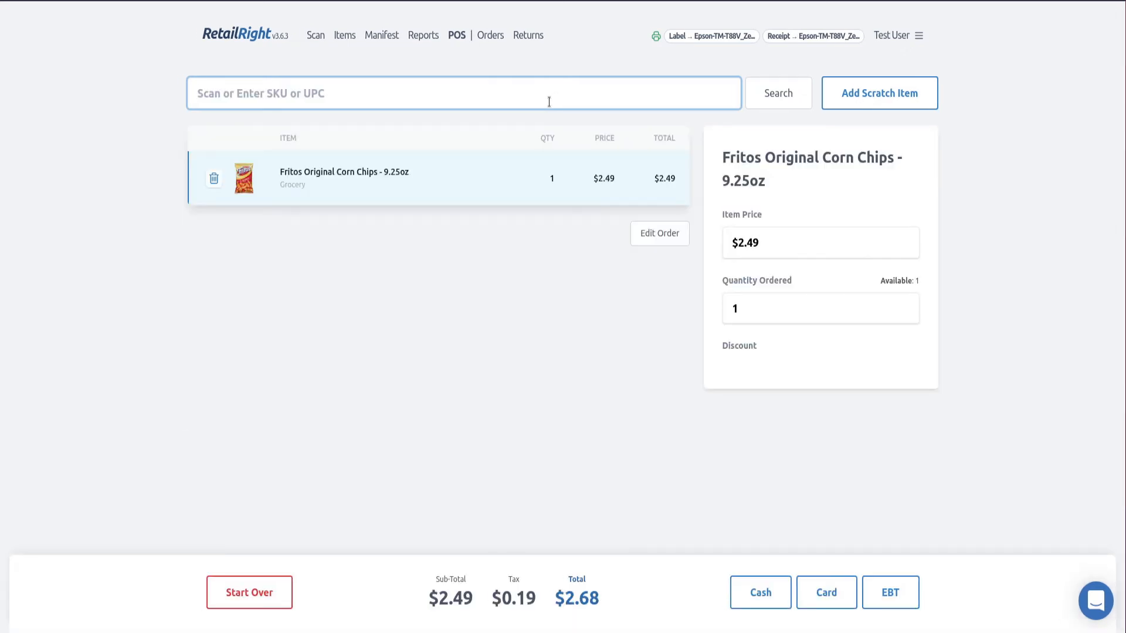
# Add one scratch item priced $10.00 and classified as Cleaning, removing the extra line
pyautogui.click(871, 99)
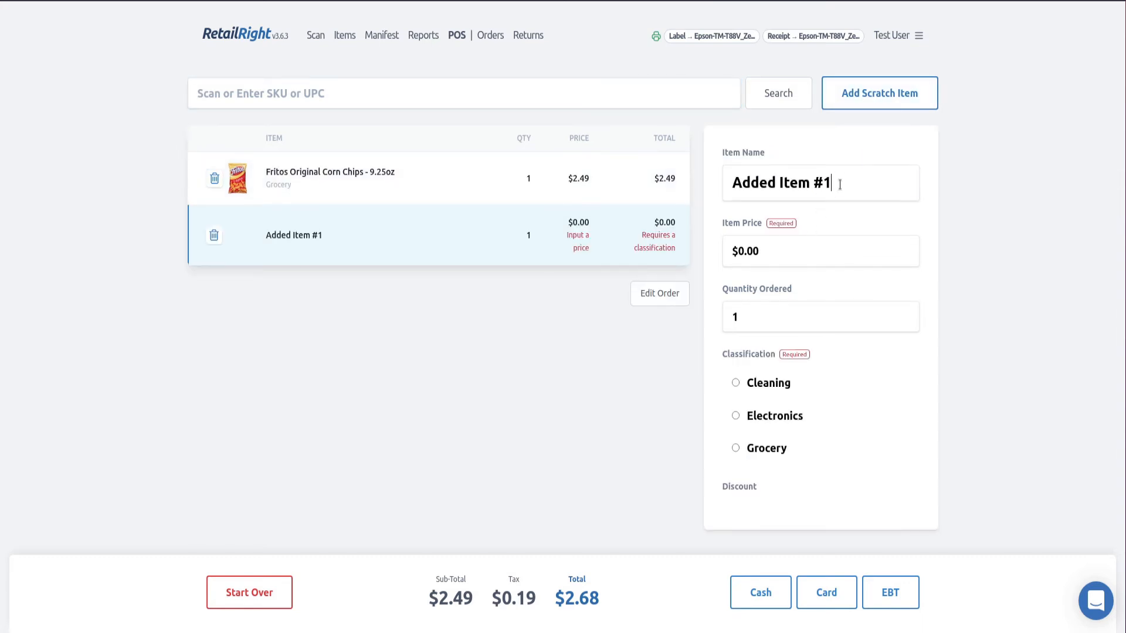
pyautogui.moveTo(839, 183); pyautogui.dragTo(669, 188)
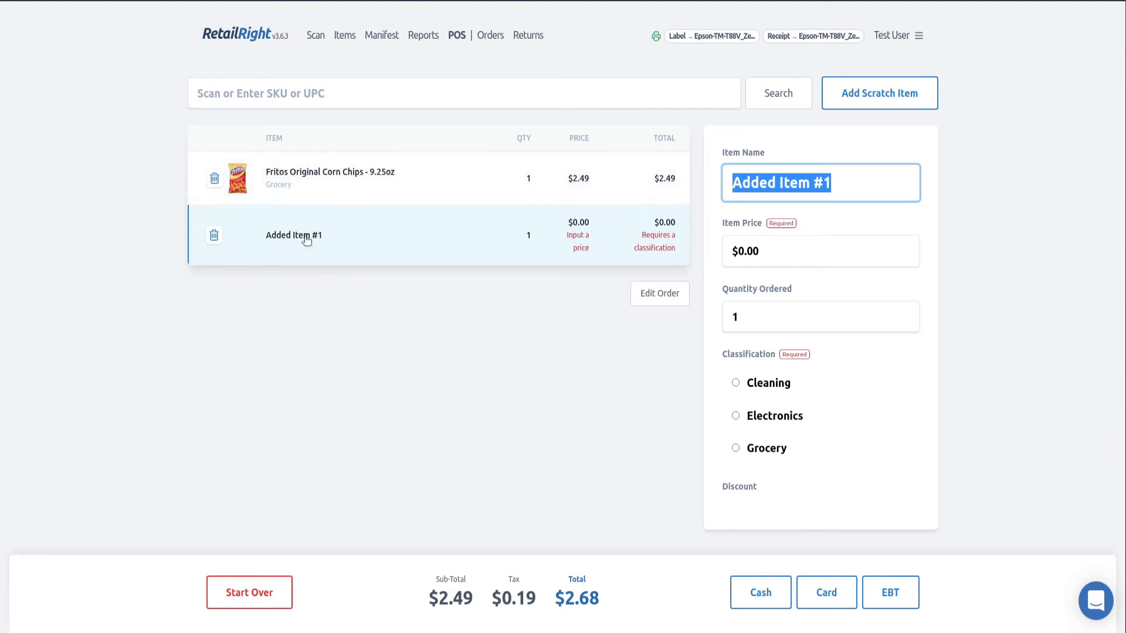
pyautogui.click(472, 387)
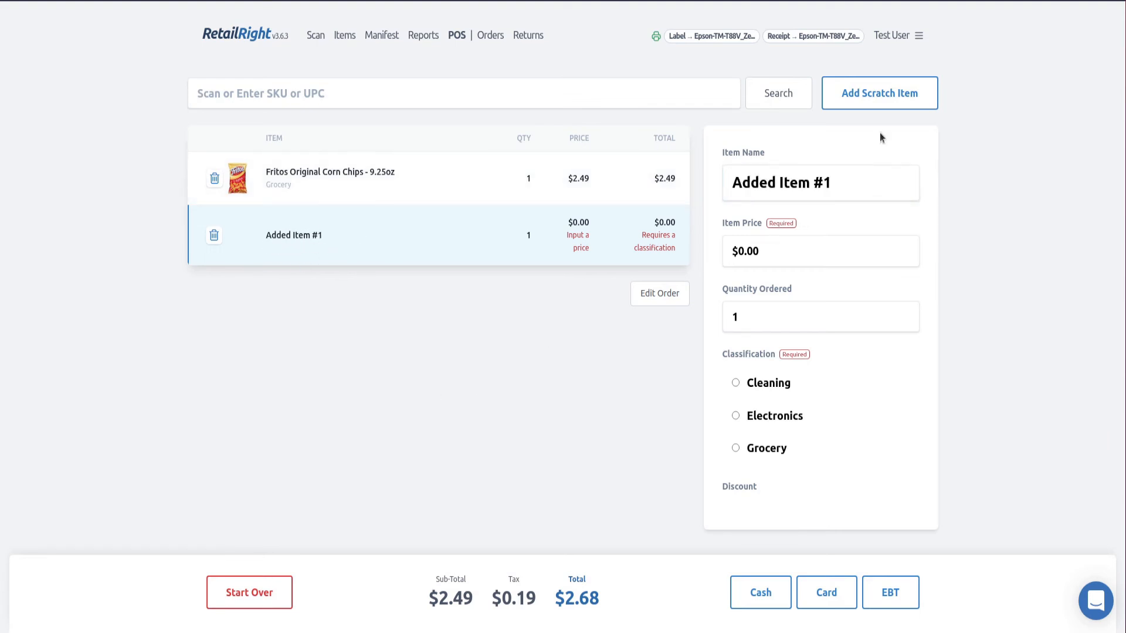
pyautogui.click(919, 100)
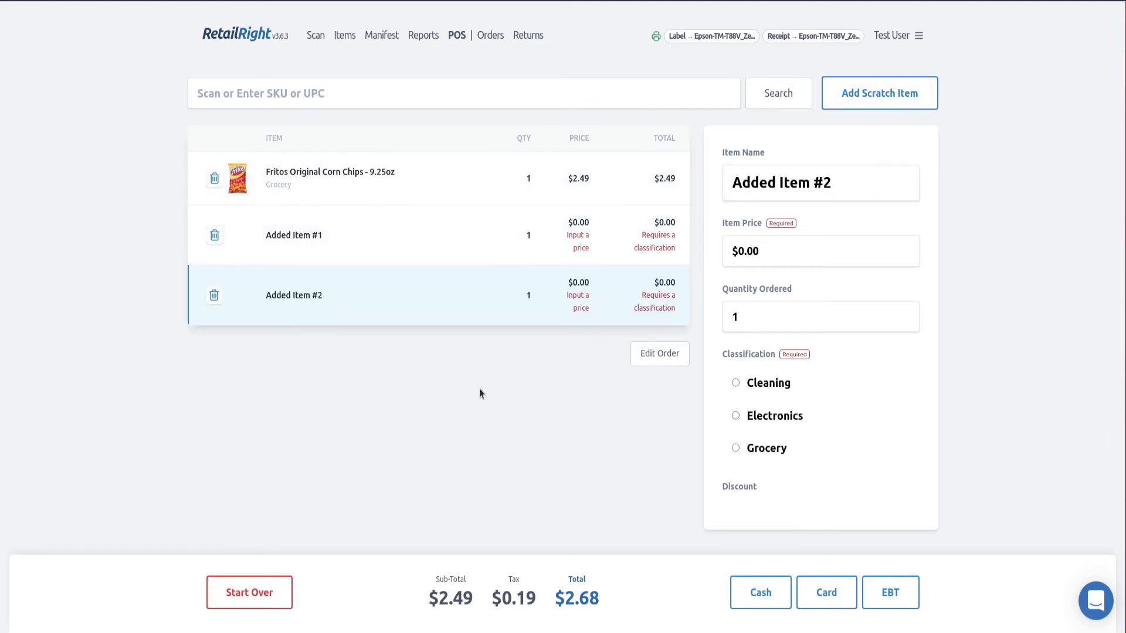
pyautogui.click(214, 295)
pyautogui.click(801, 247)
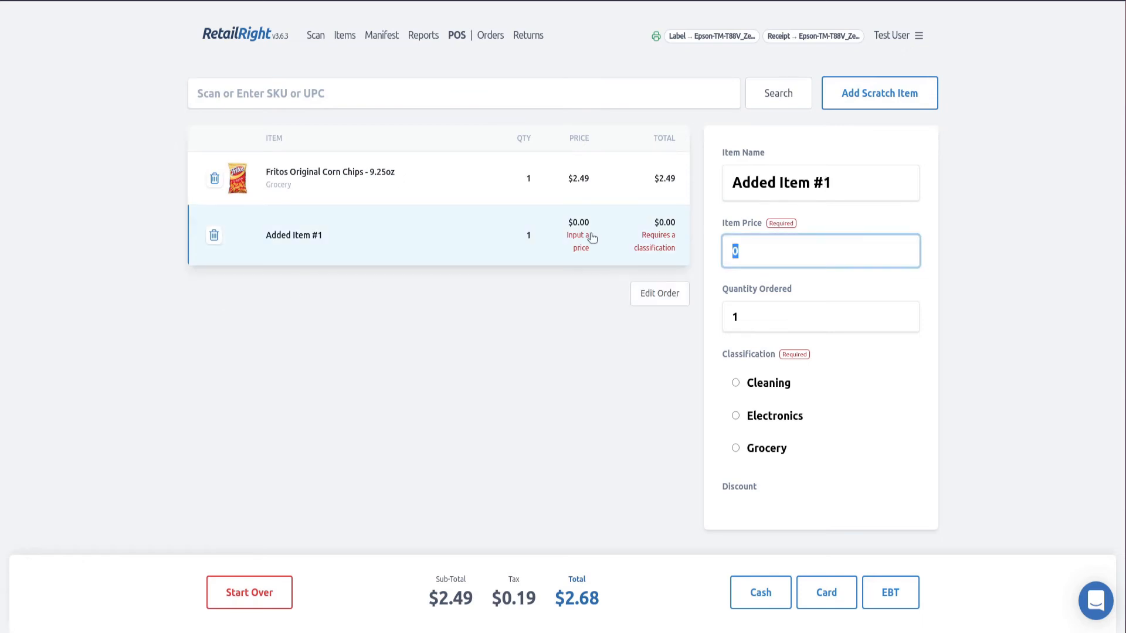
pyautogui.write('10')
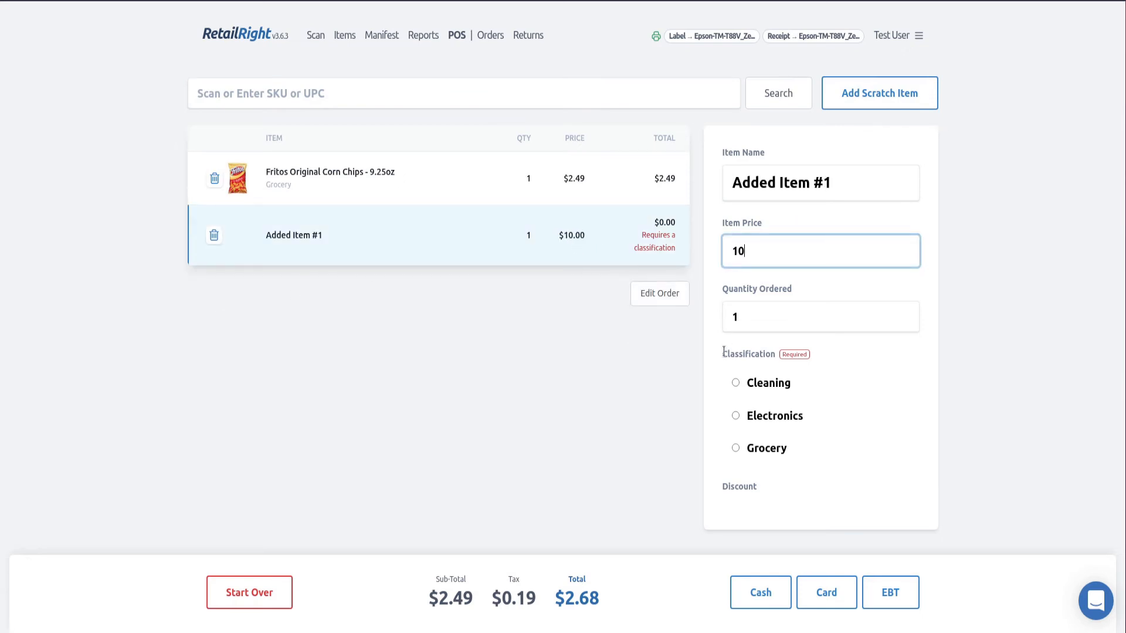
pyautogui.click(698, 385)
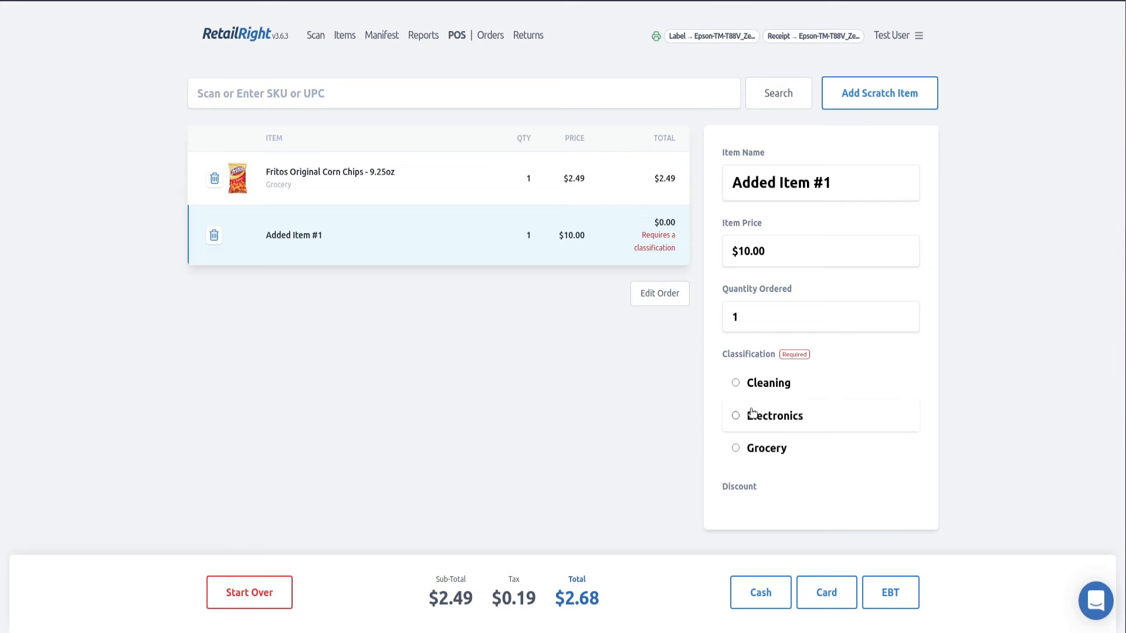
pyautogui.click(784, 392)
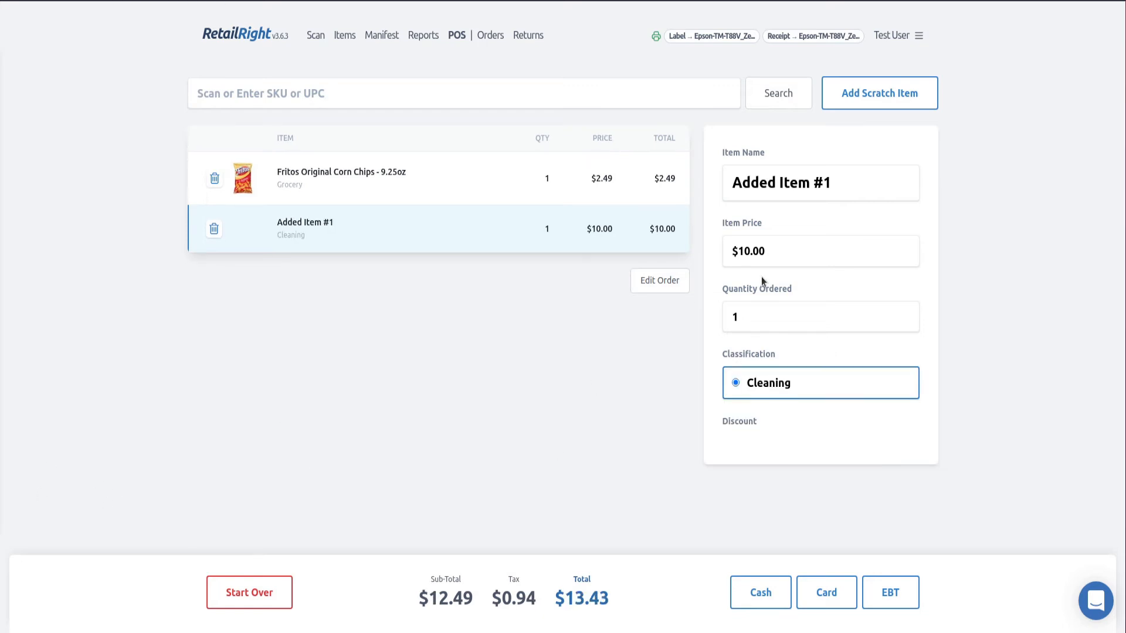
# Apply the entire $13.43 balance as a card payment and proceed to checkout
pyautogui.click(816, 596)
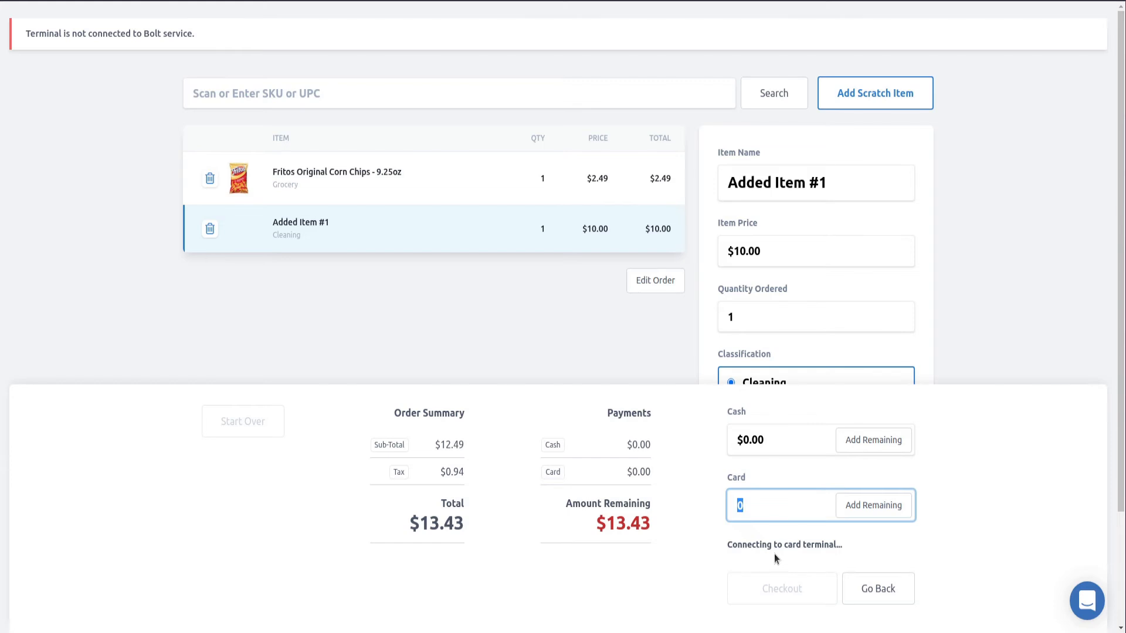
pyautogui.click(879, 587)
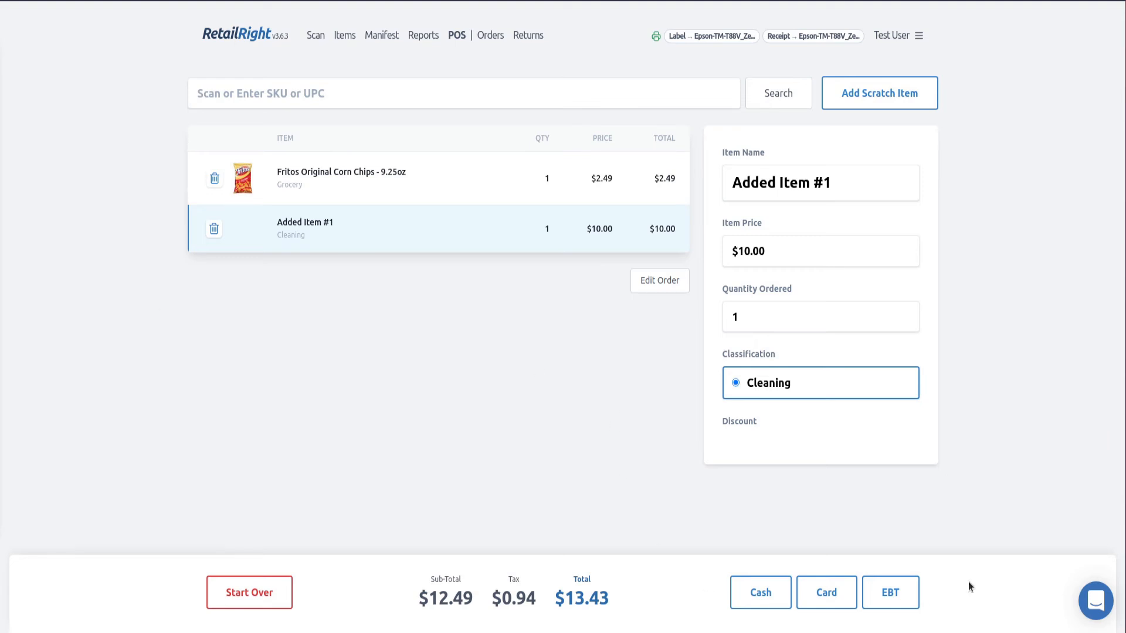
pyautogui.click(842, 593)
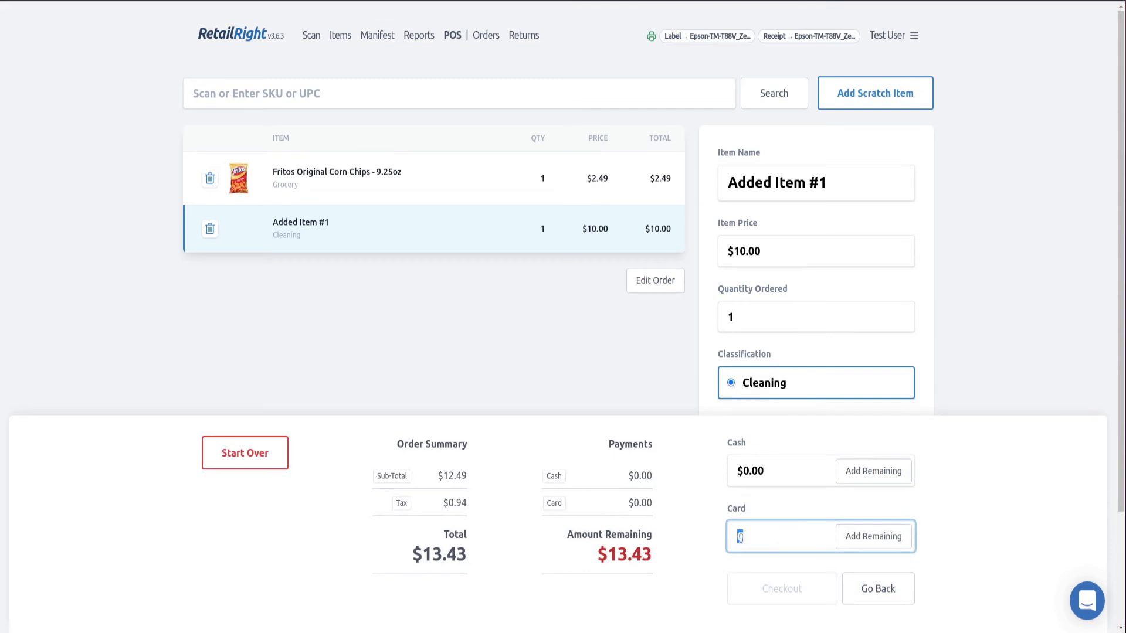
pyautogui.click(876, 544)
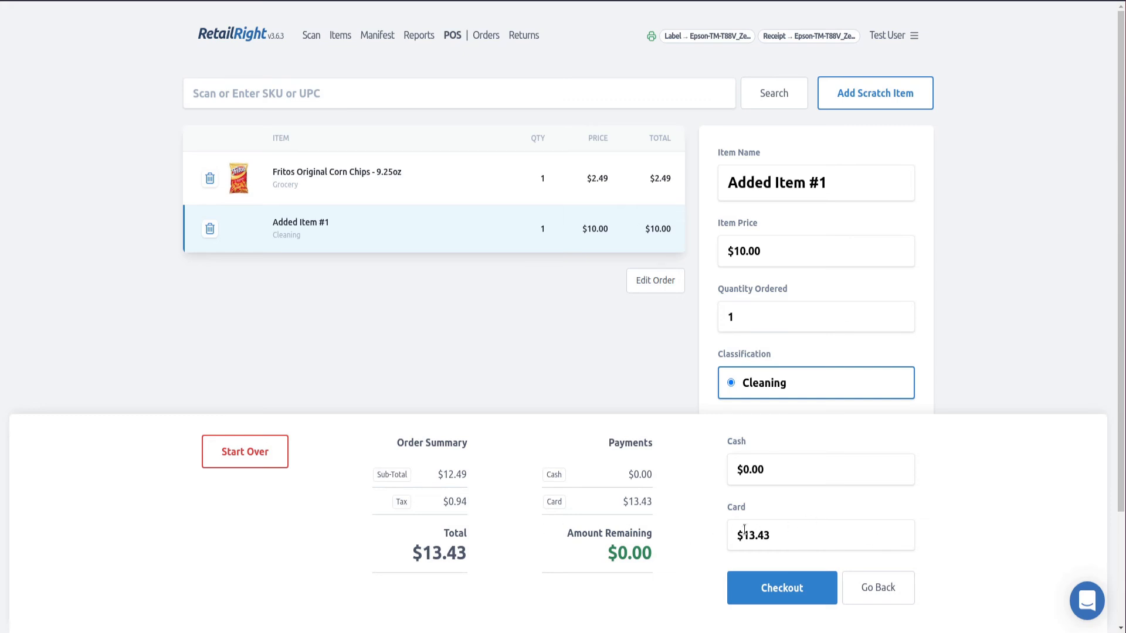
pyautogui.click(749, 592)
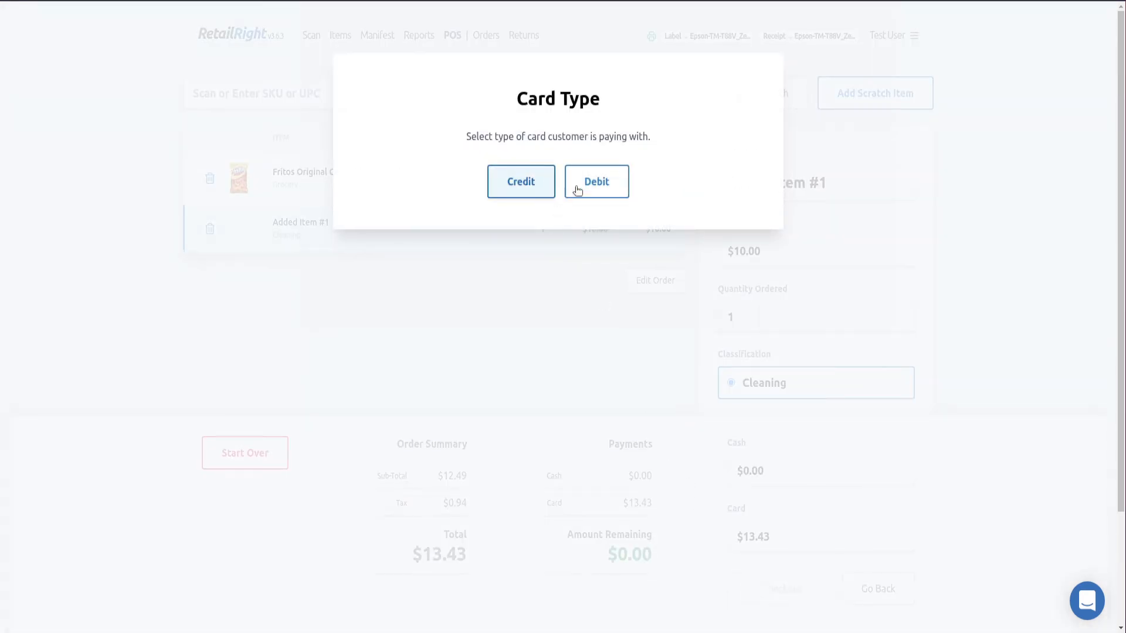
# Process the card as Credit, then start a new order once checkout completes
pyautogui.click(502, 188)
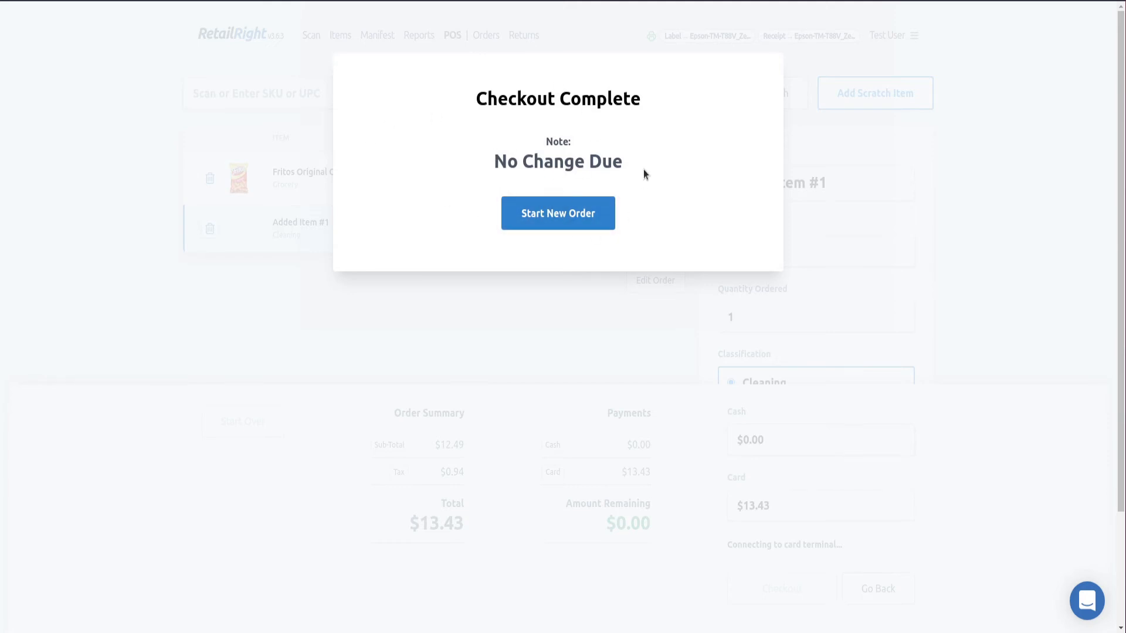
pyautogui.click(584, 216)
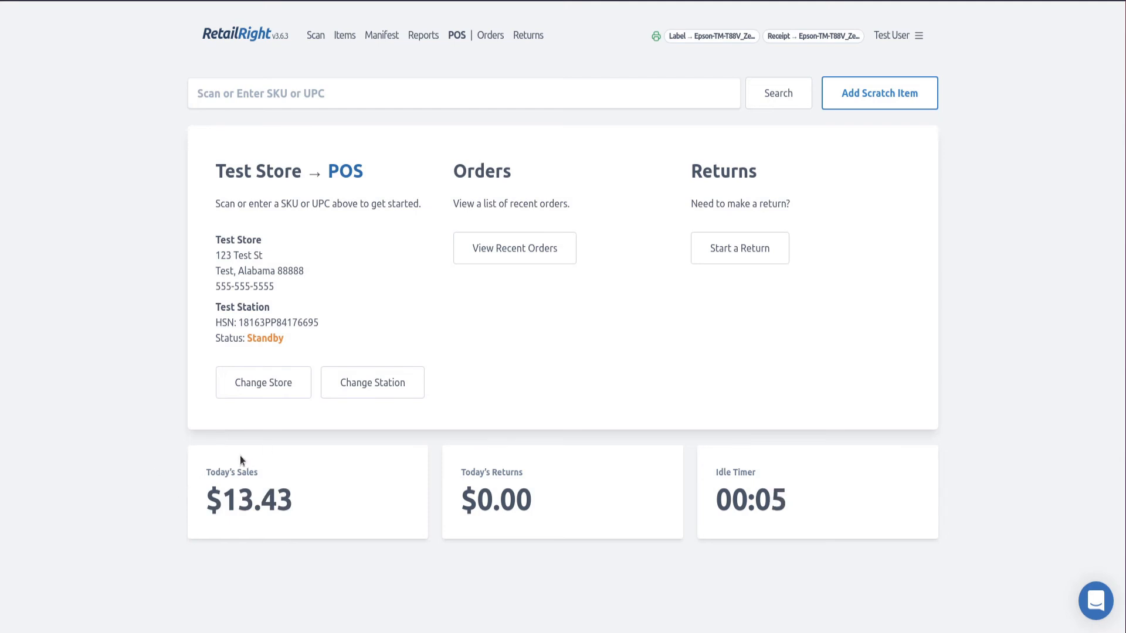
# Enable Hide Sales In POS in the POS settings and save
pyautogui.click(898, 35)
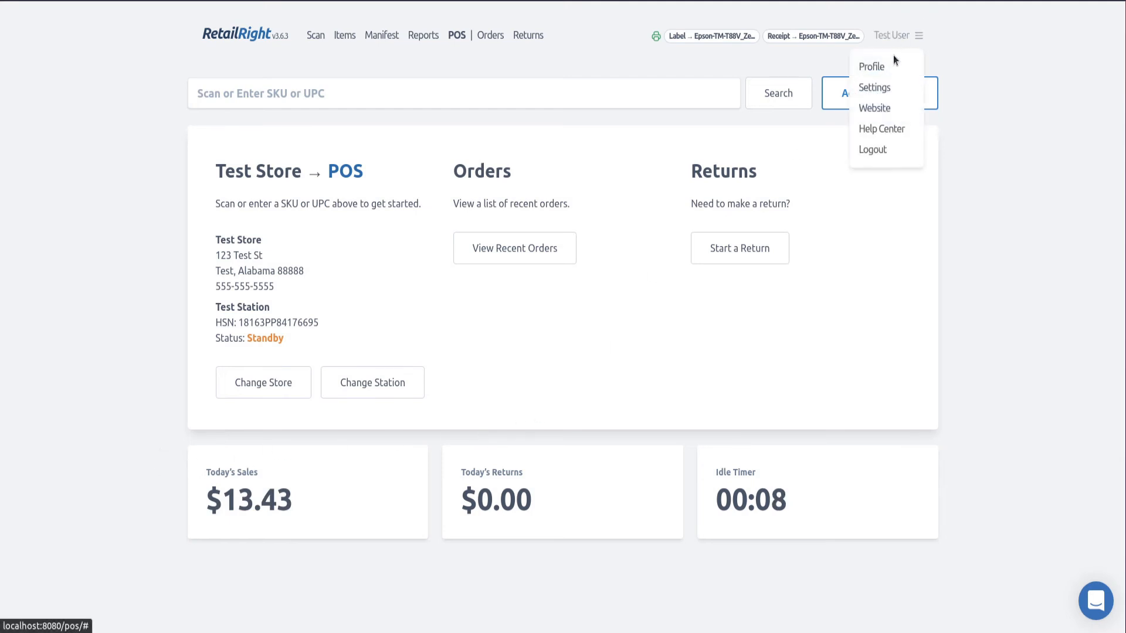
pyautogui.click(874, 88)
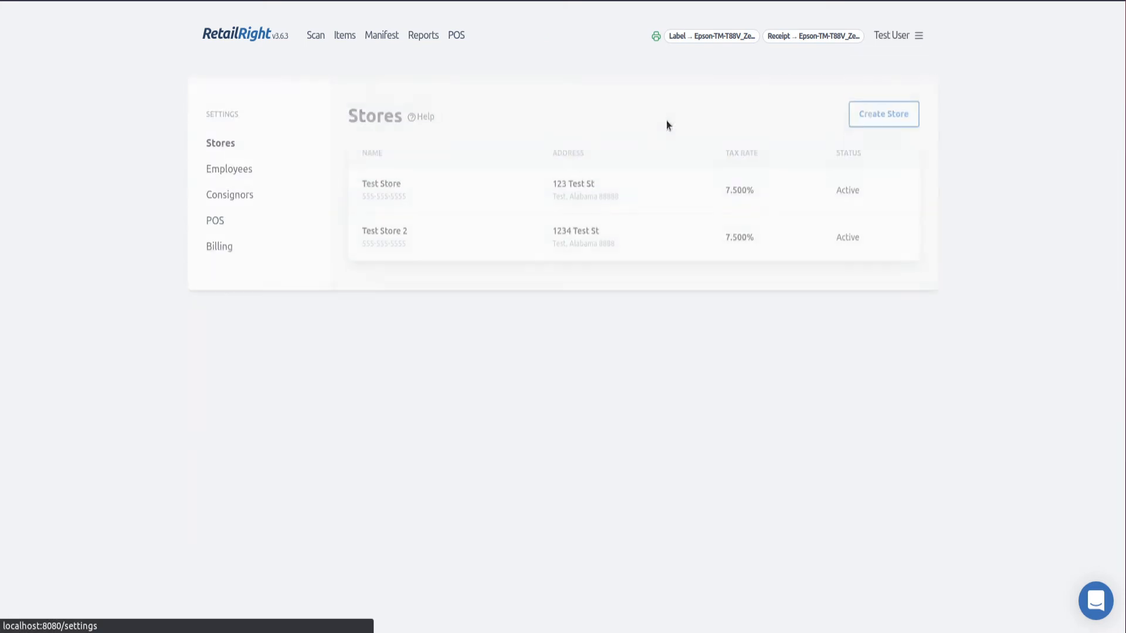
pyautogui.click(215, 220)
pyautogui.click(403, 155)
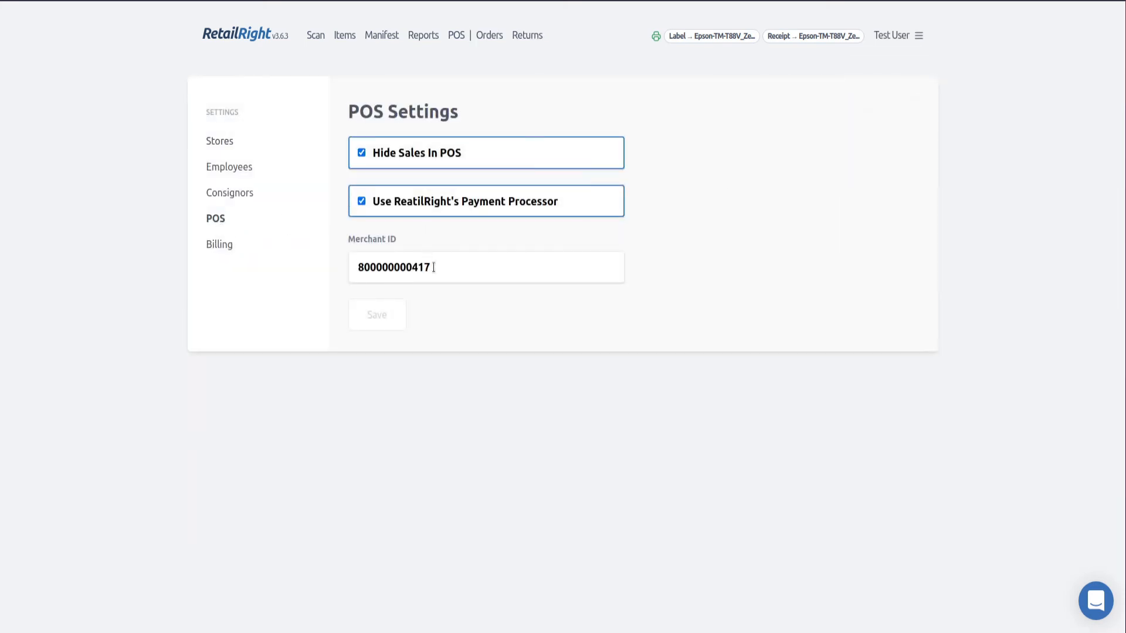
pyautogui.click(389, 318)
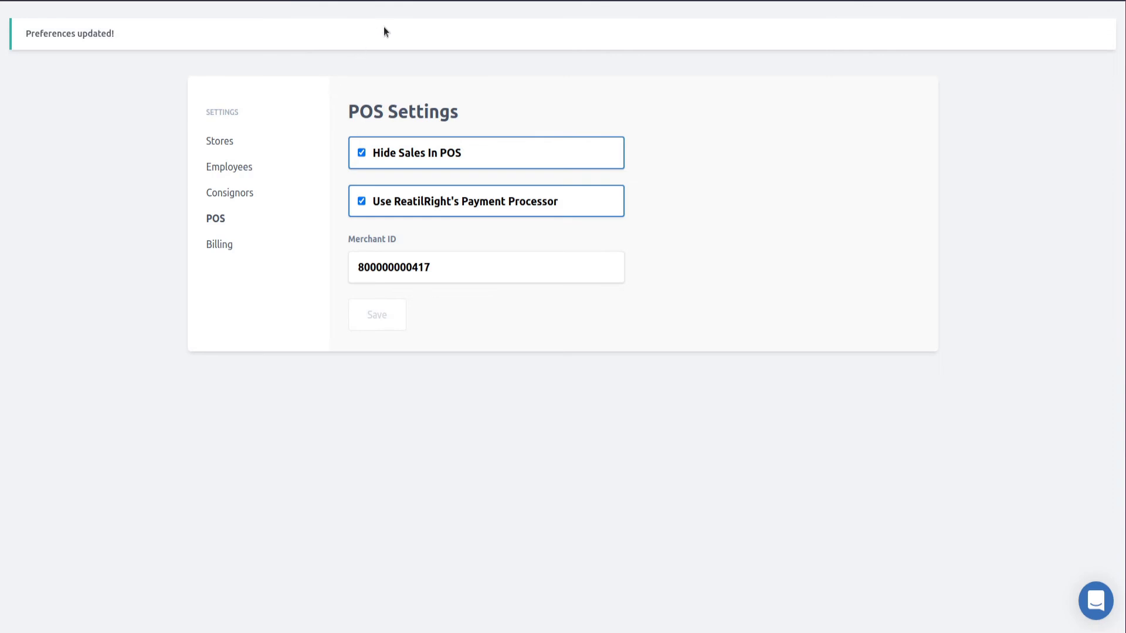
pyautogui.click(456, 36)
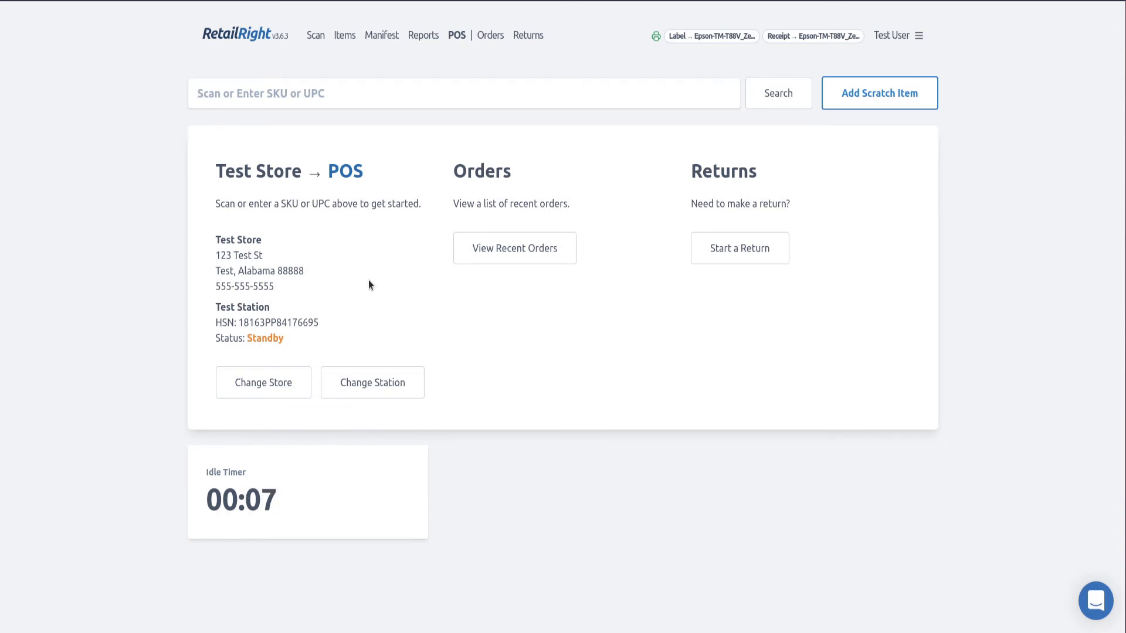
# Look over the Fritos Original Corn Chips item, then check Test Store's preferences
pyautogui.click(343, 37)
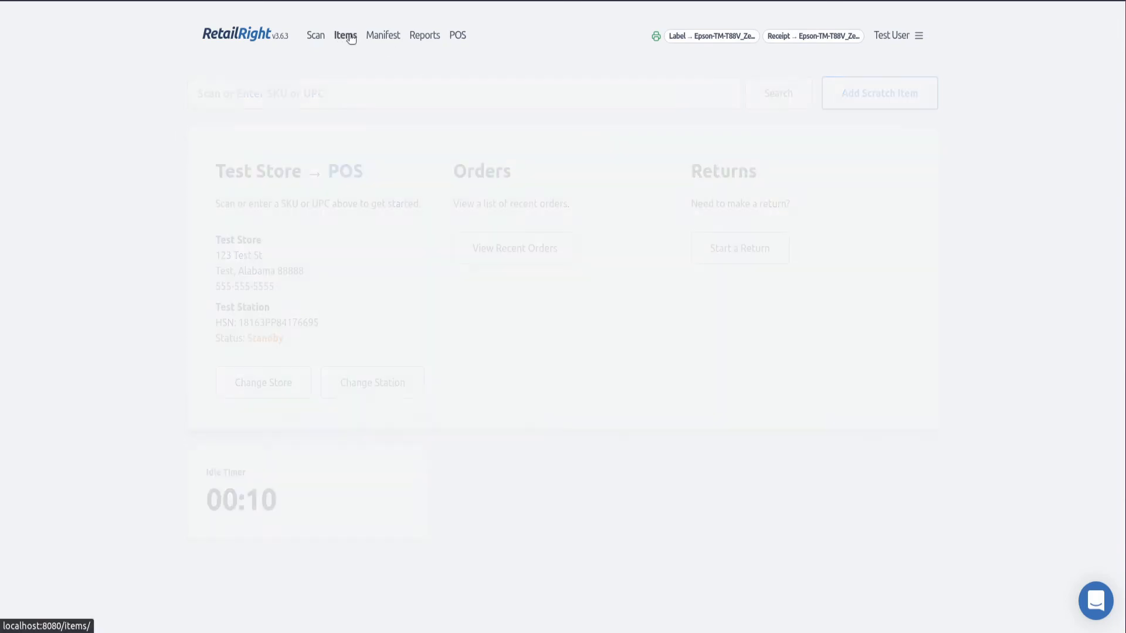
pyautogui.click(310, 226)
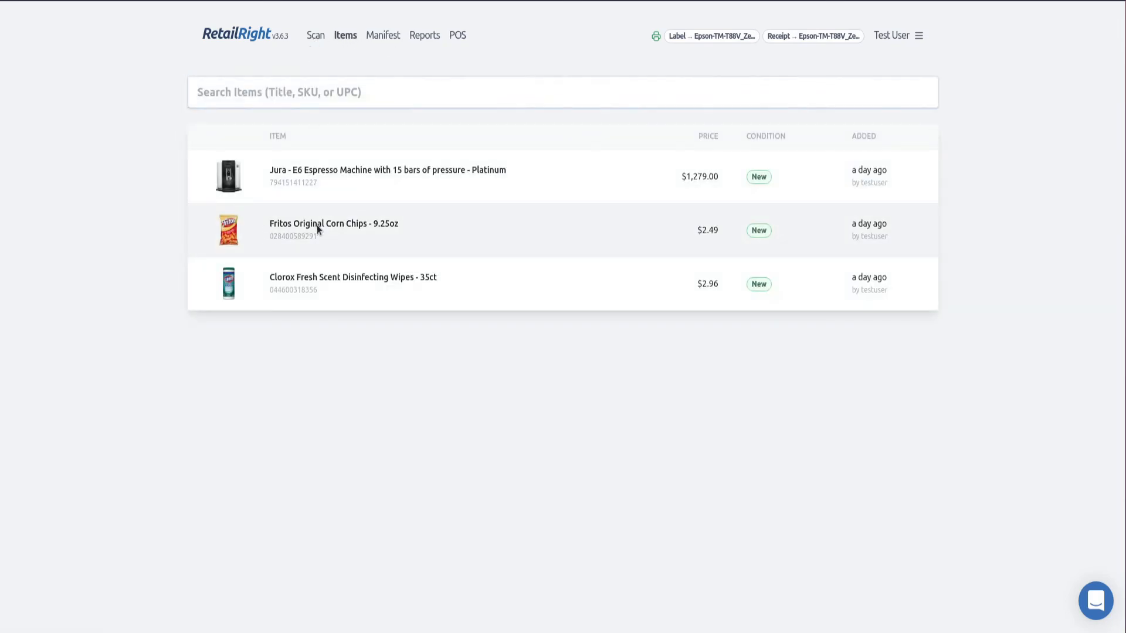
pyautogui.scroll(-2, 462, 170)
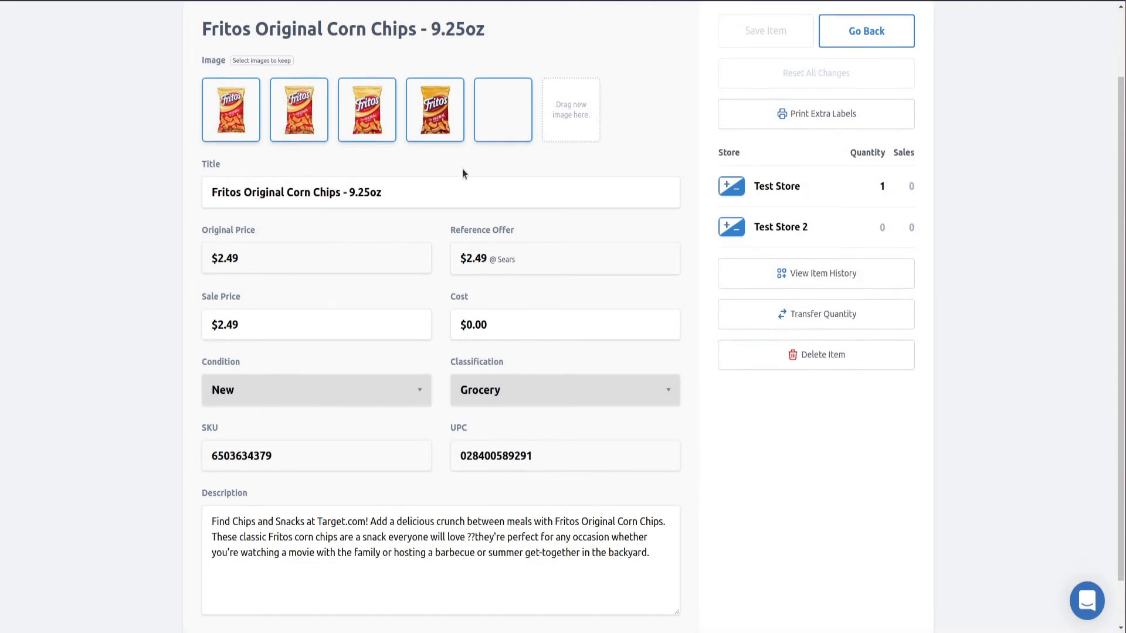
pyautogui.scroll(4, 515, 342)
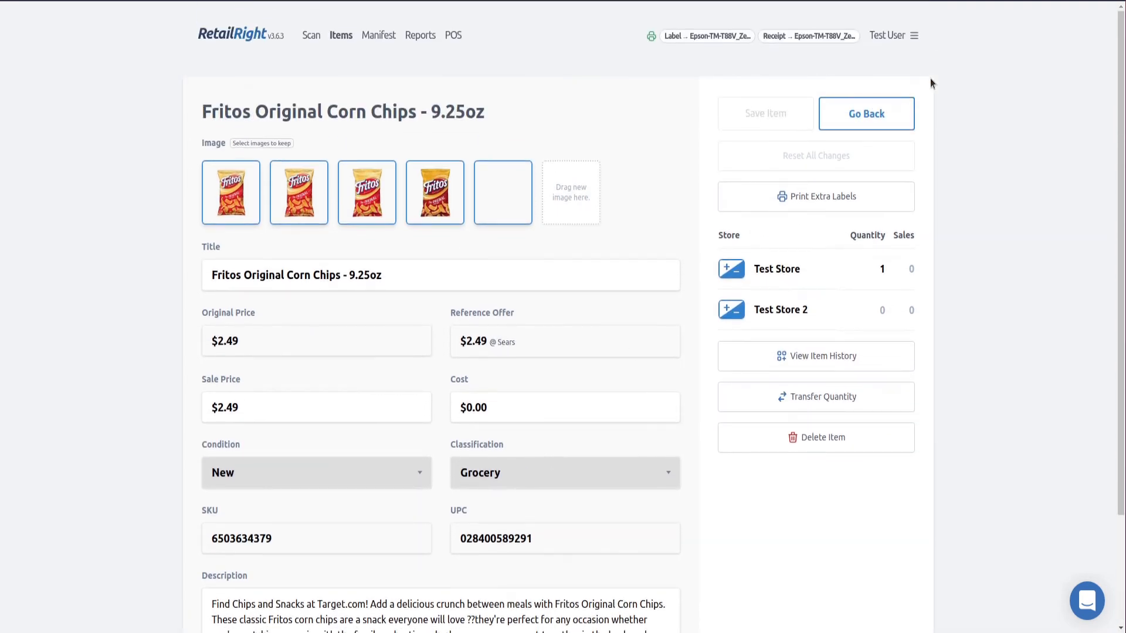
pyautogui.moveTo(887, 35)
pyautogui.click(872, 89)
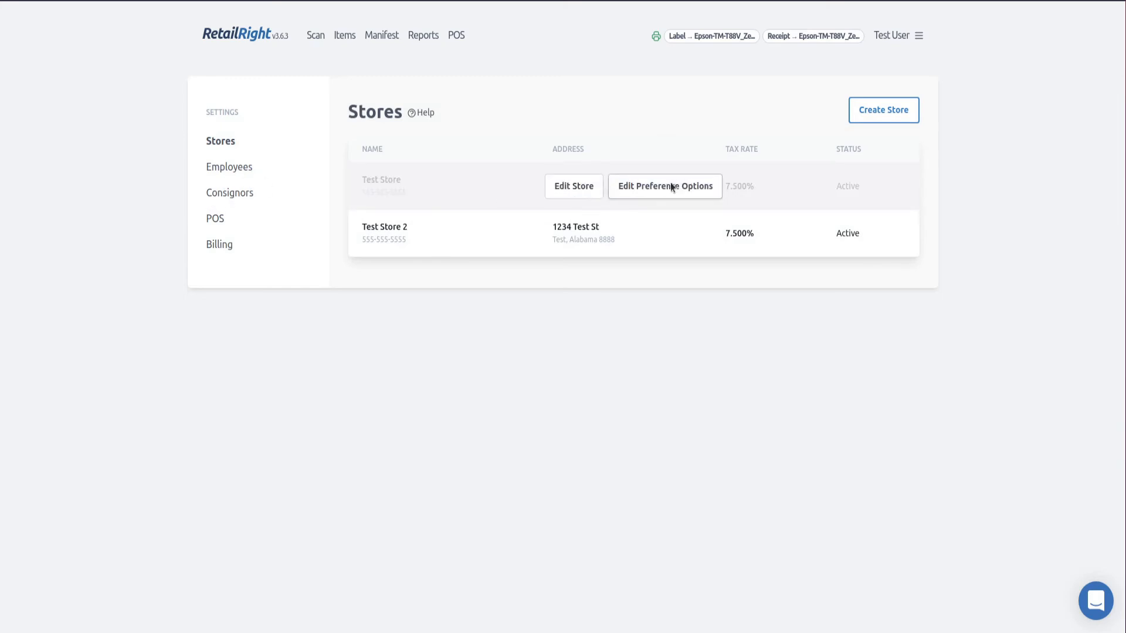
pyautogui.click(672, 185)
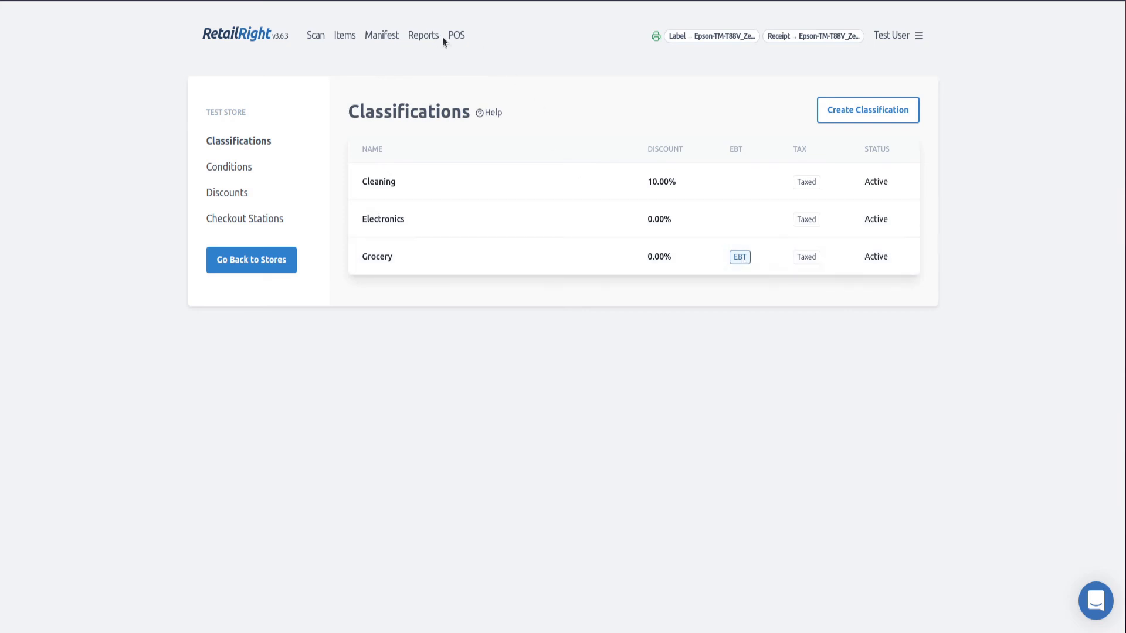
# Reopen Fritos Original Corn Chips, copy its SKU, and return to the POS screen
pyautogui.click(351, 38)
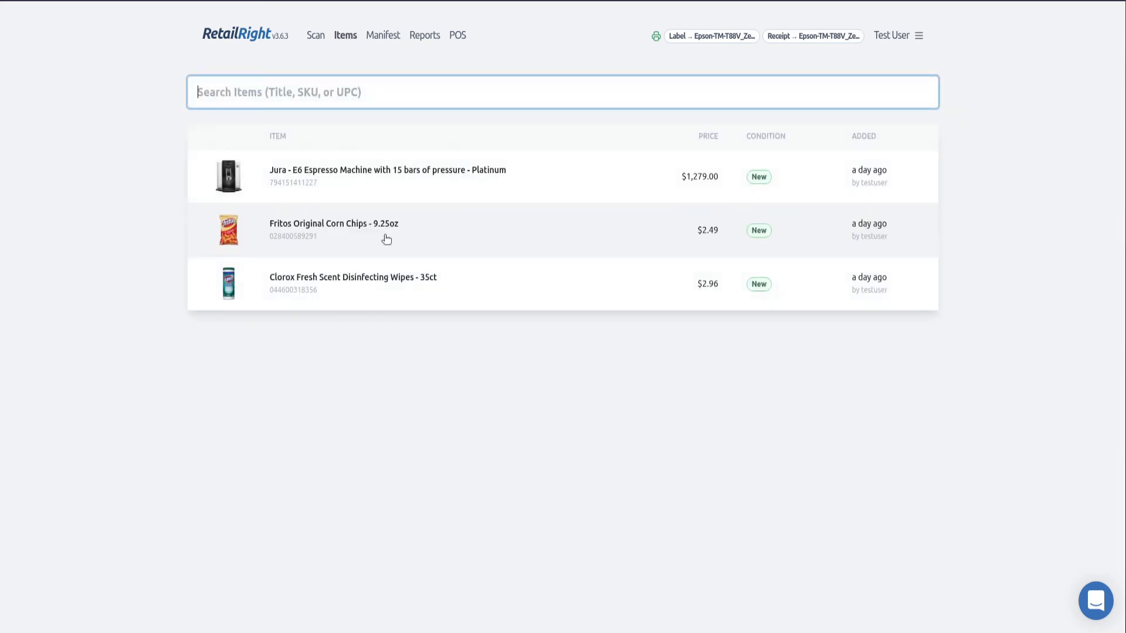
pyautogui.click(377, 238)
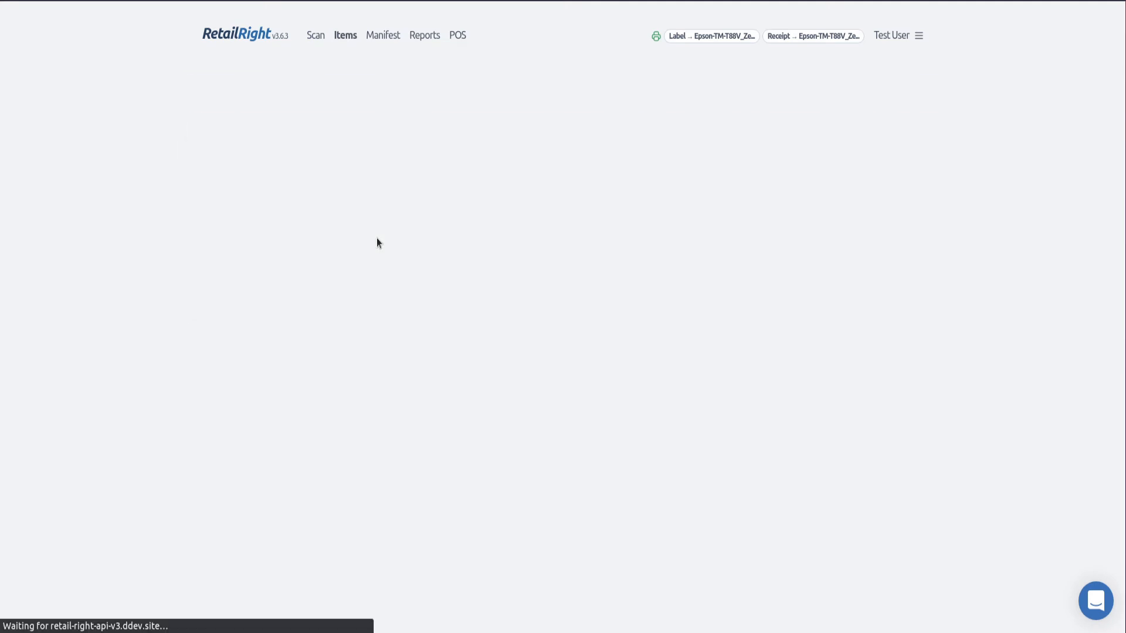
pyautogui.doubleClick(252, 466)
pyautogui.hotkey('ctrl', 'c')
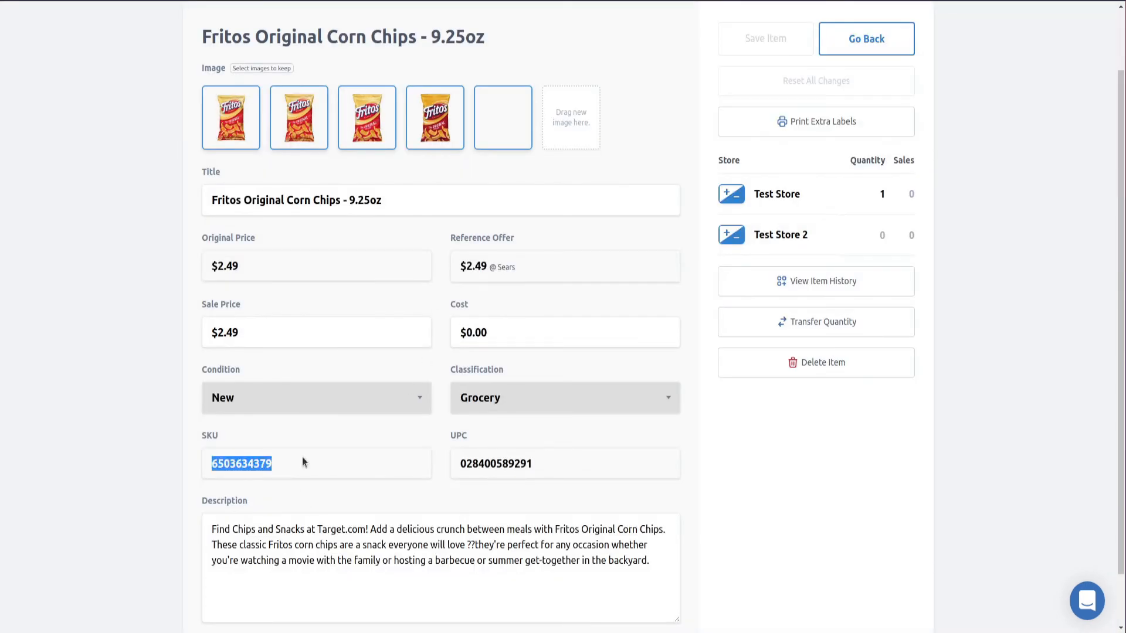
pyautogui.scroll(2, 476, 30)
pyautogui.click(457, 36)
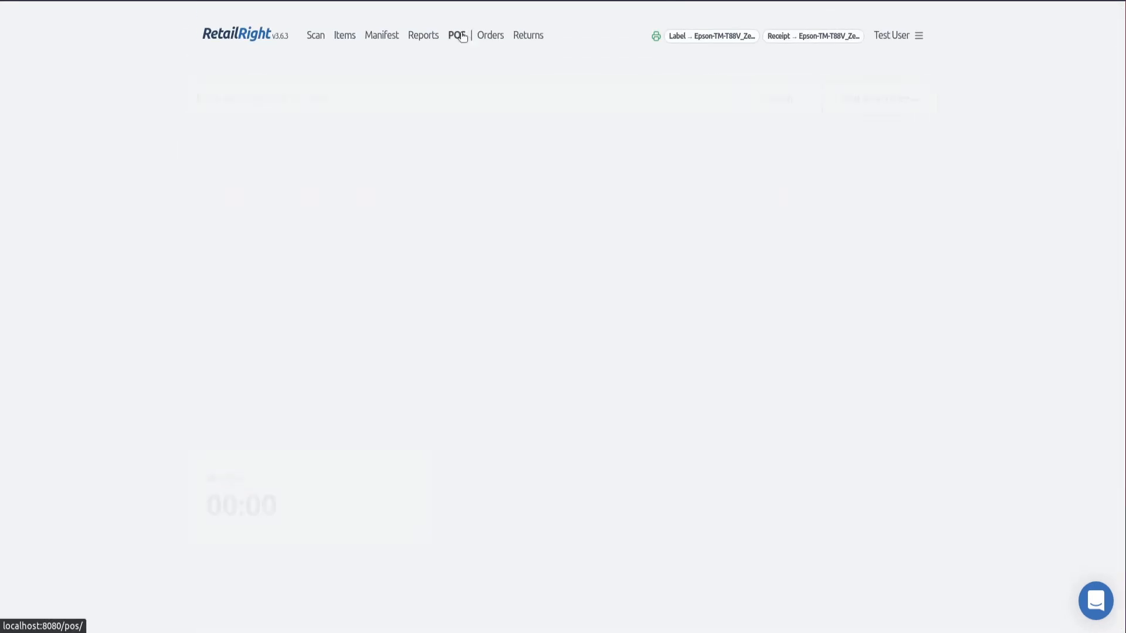
# Start the order over with a $5.00 scratch item classified as Cleaning
pyautogui.hotkey('ctrl', 'v')
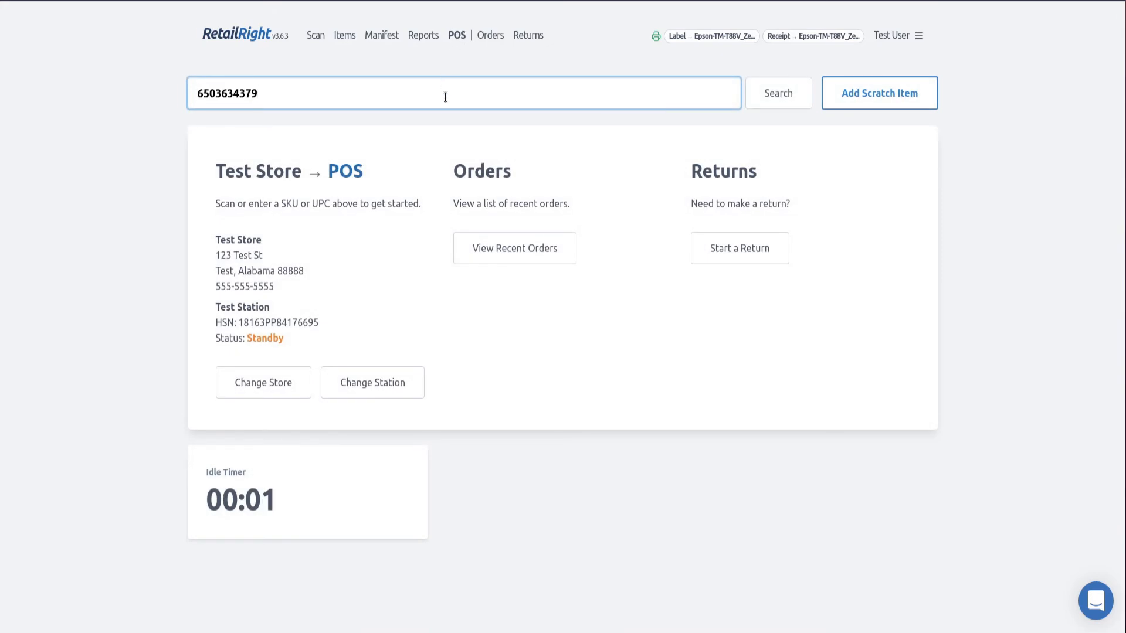
pyautogui.press('Return')
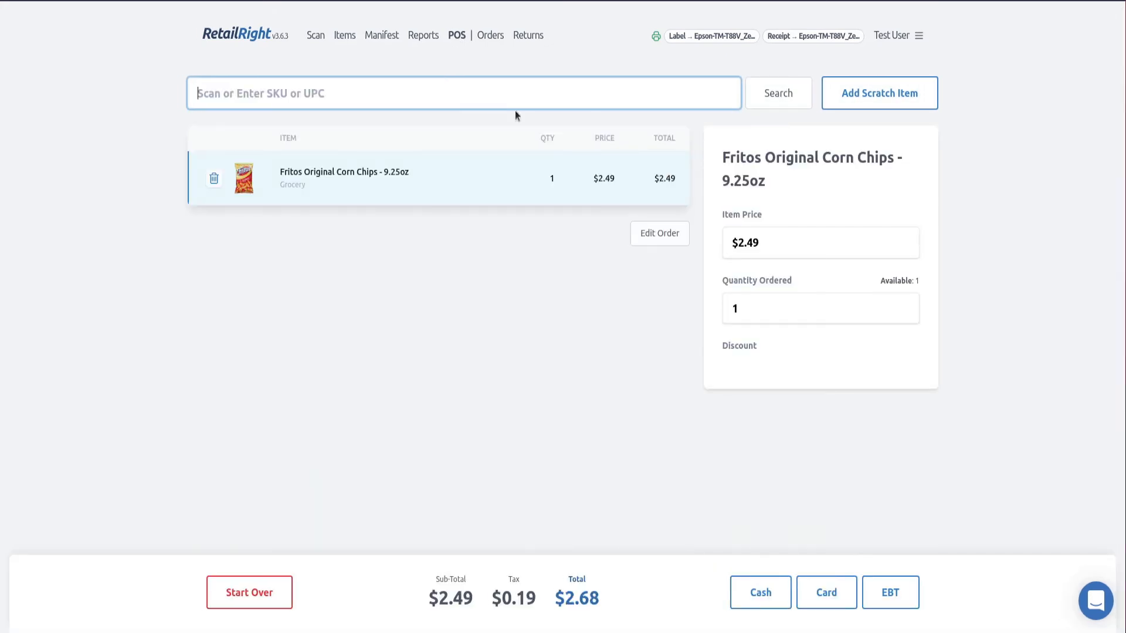
pyautogui.click(268, 596)
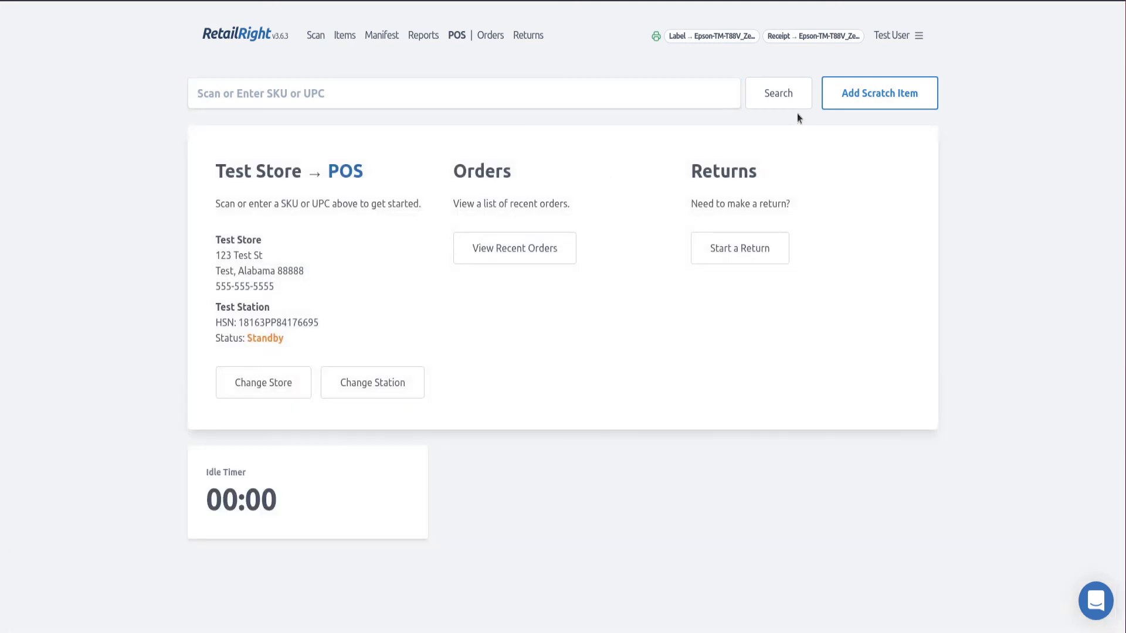
pyautogui.click(897, 100)
pyautogui.click(768, 248)
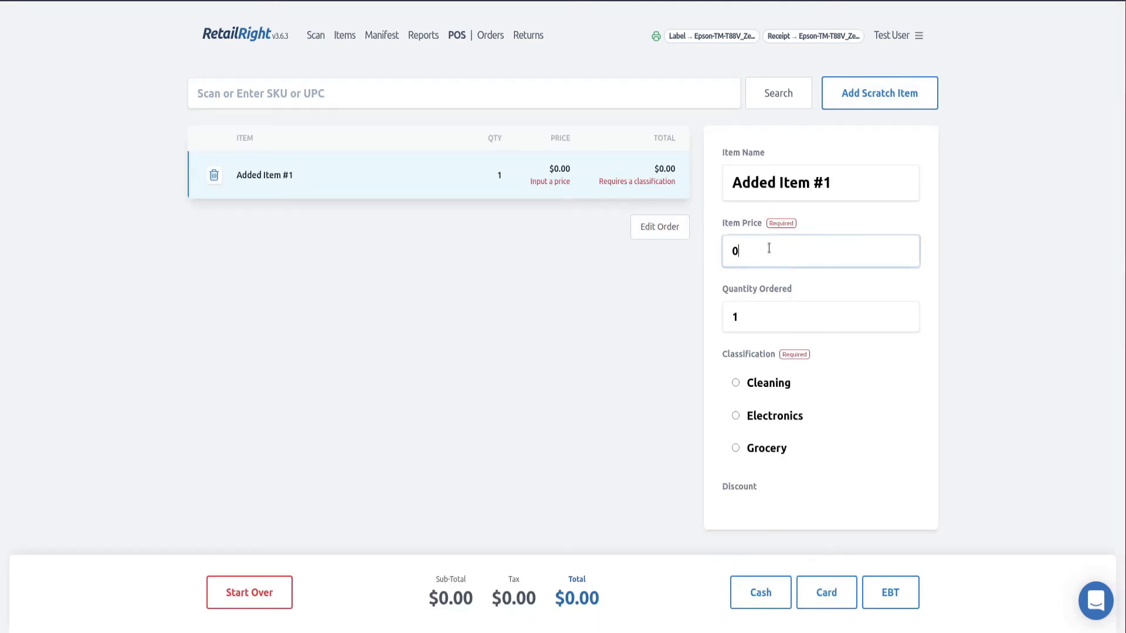
pyautogui.write('5')
pyautogui.click(781, 384)
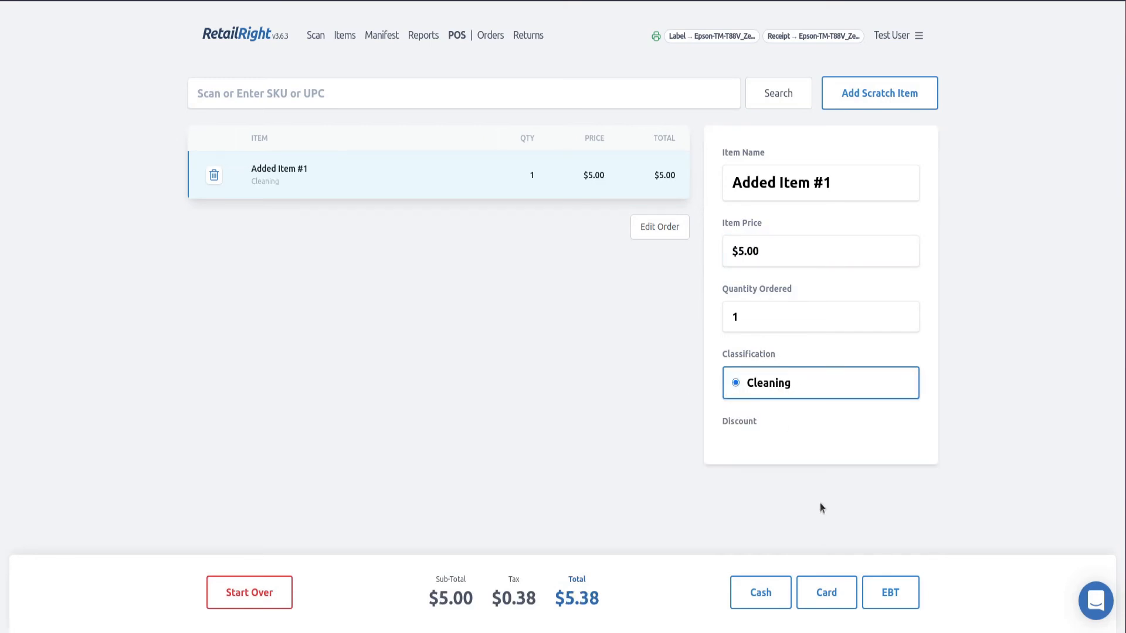
pyautogui.click(883, 601)
pyautogui.click(469, 101)
pyautogui.write('6503634379')
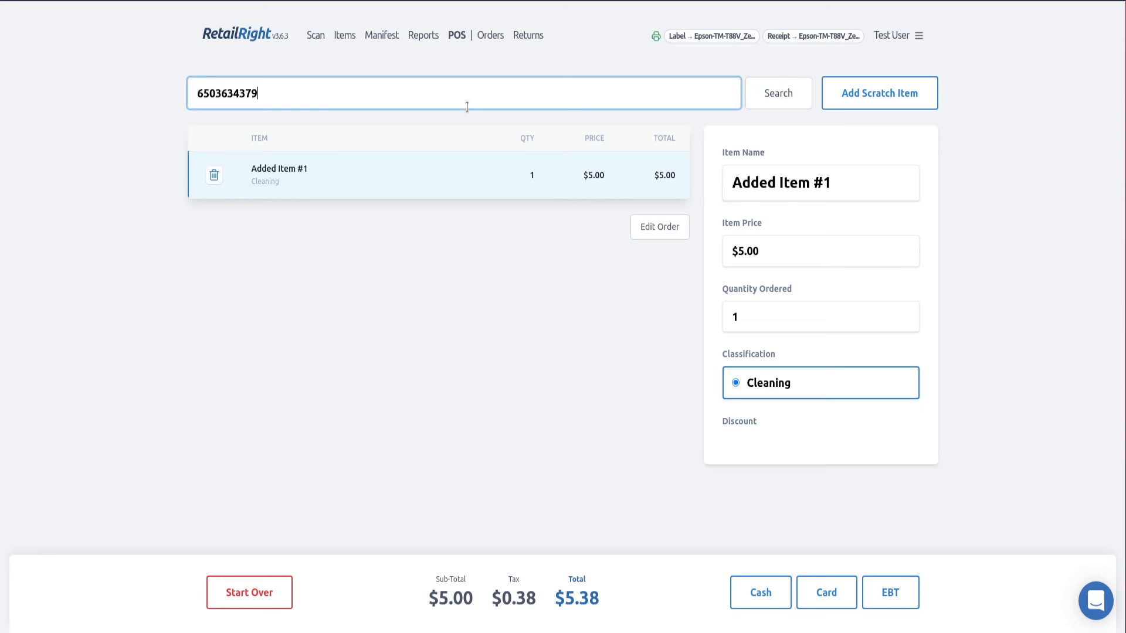
pyautogui.press('Return')
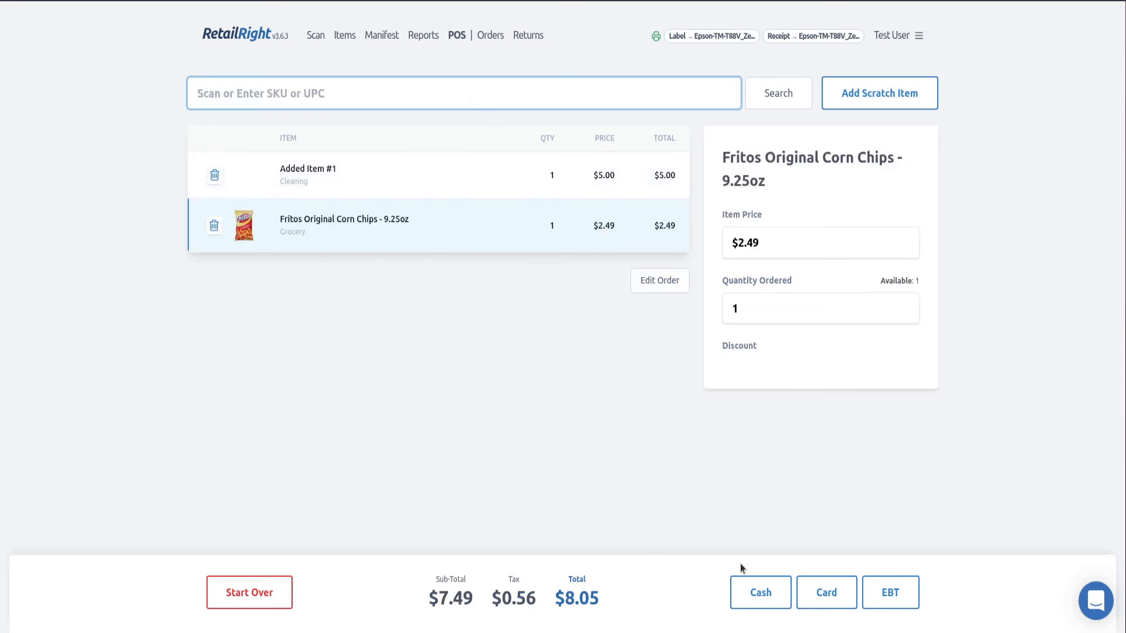
pyautogui.click(907, 583)
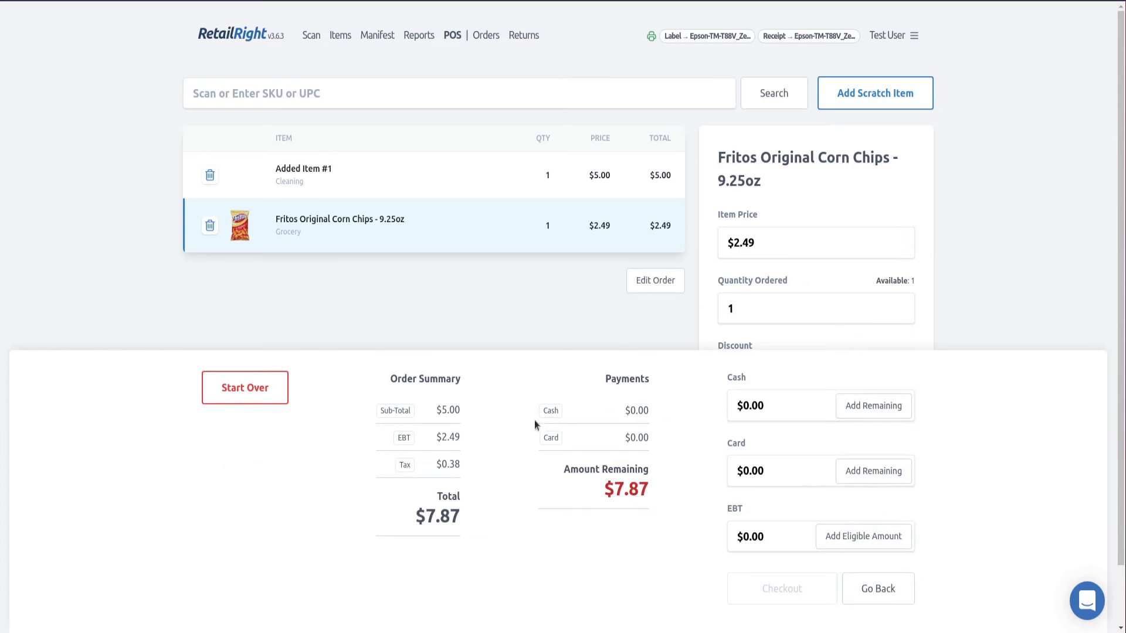
# Pay $2.49 by EBT and $5.38 in cash, check out, and start a new order
pyautogui.moveTo(435, 438); pyautogui.dragTo(457, 432)
pyautogui.click(470, 452)
pyautogui.click(853, 538)
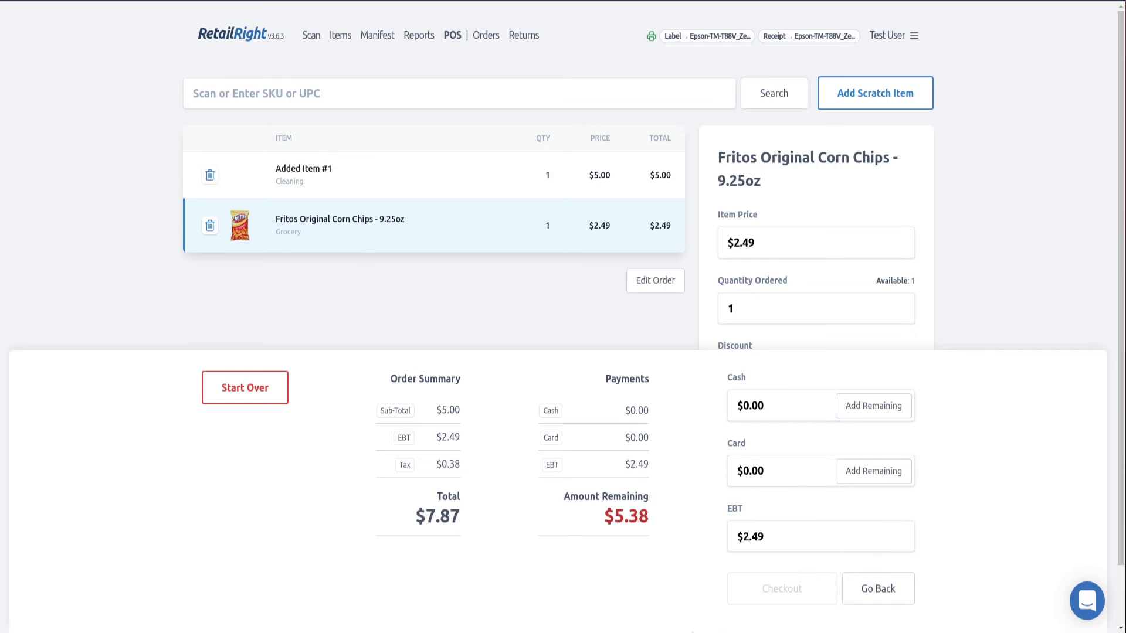
pyautogui.click(874, 406)
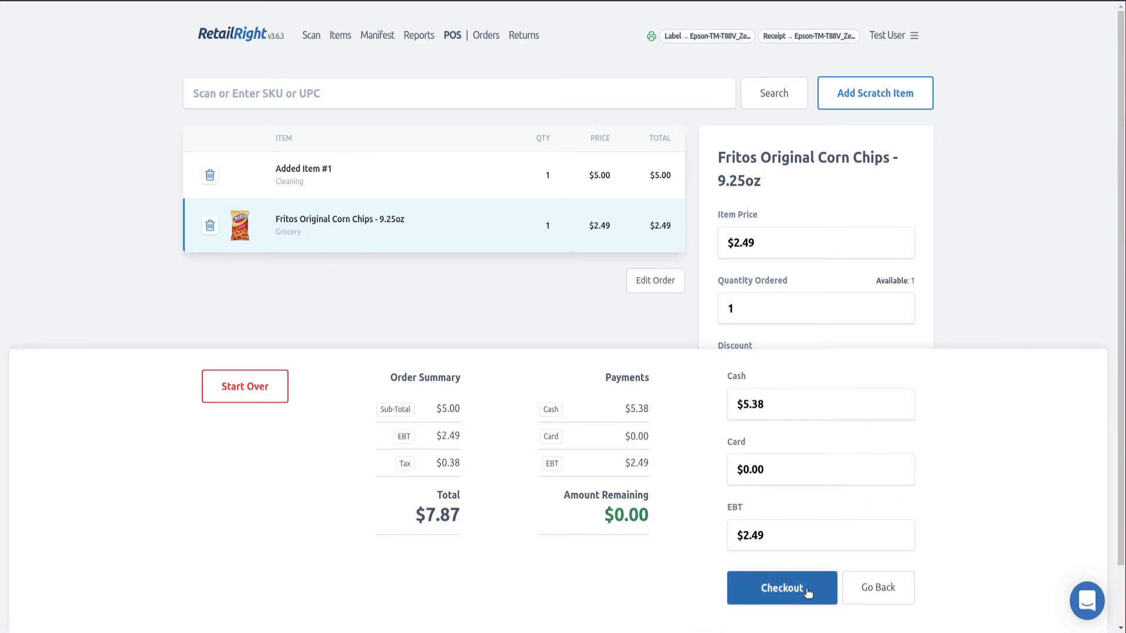
pyautogui.click(807, 591)
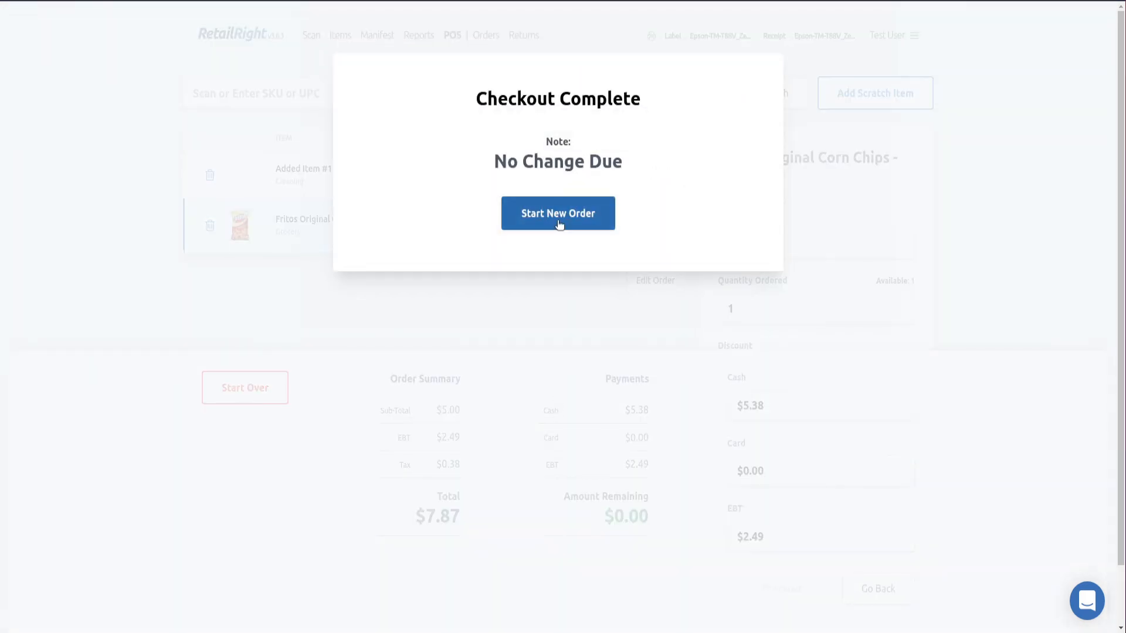
pyautogui.click(558, 214)
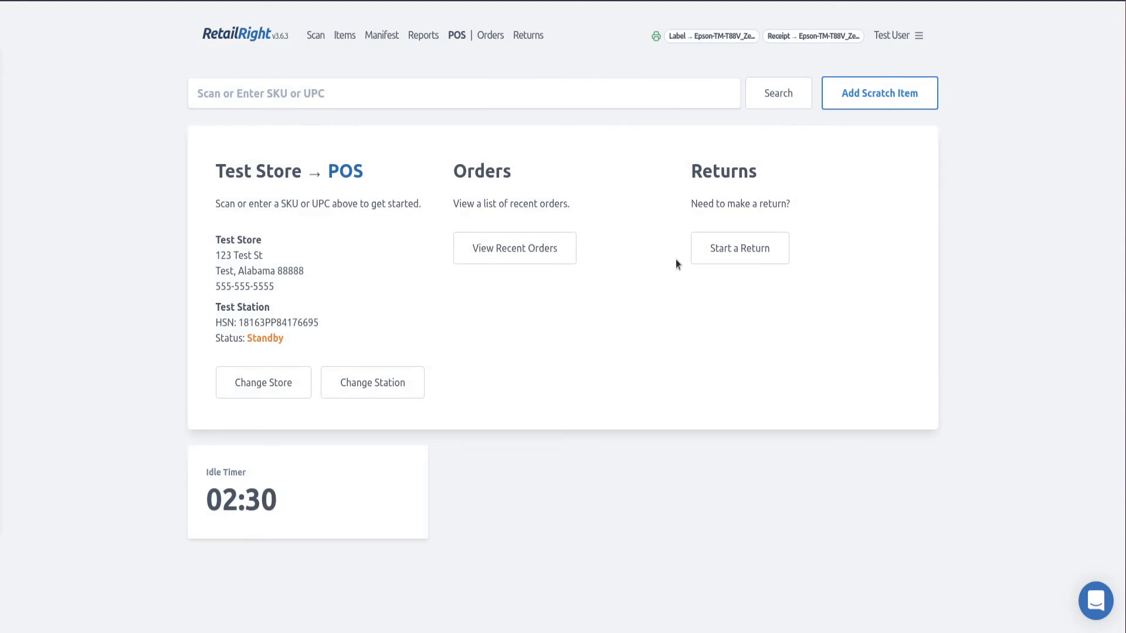
# Navigate from the POS screen to the Returns page
pyautogui.click(728, 256)
pyautogui.click(454, 39)
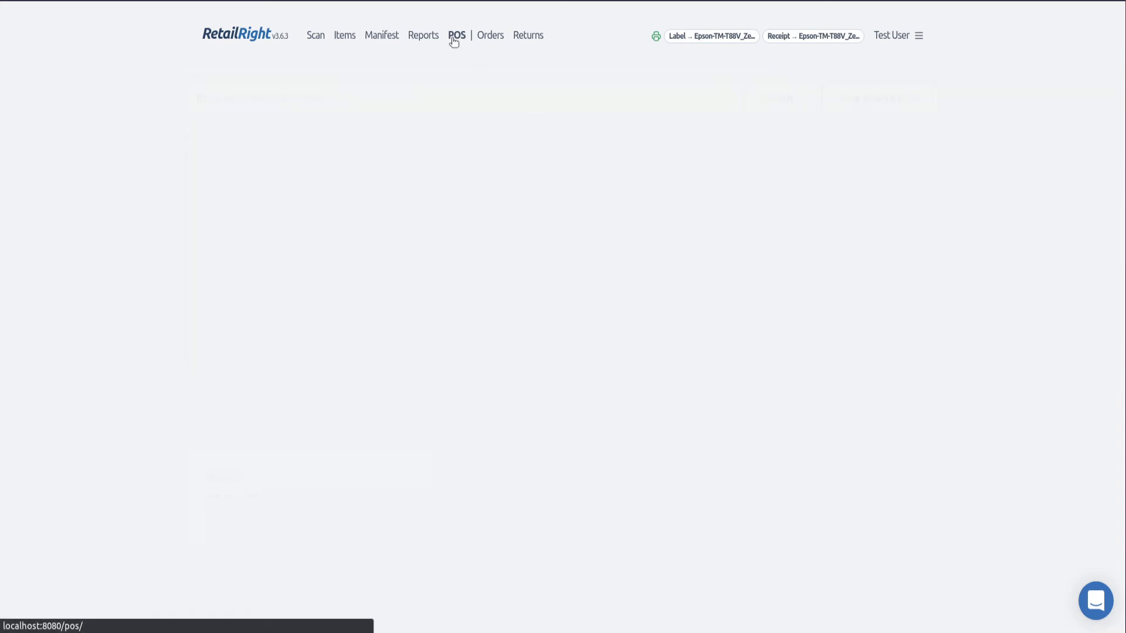
pyautogui.click(531, 34)
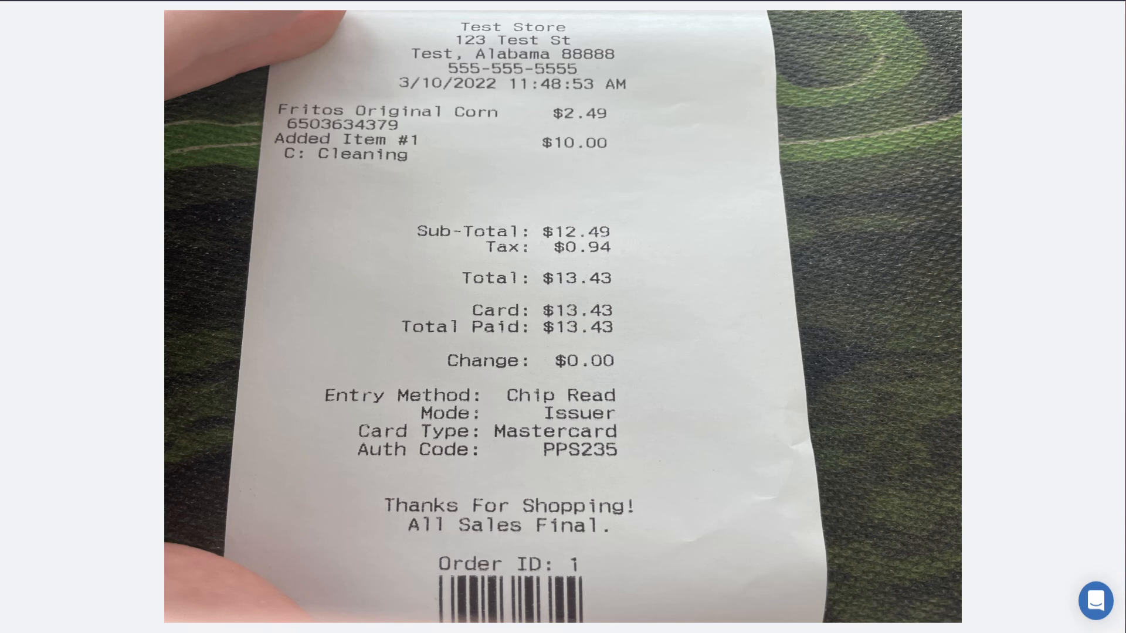
# Look up order 1 and return 1 Fritos bag to inventory
pyautogui.write('1')
pyautogui.press('Return')
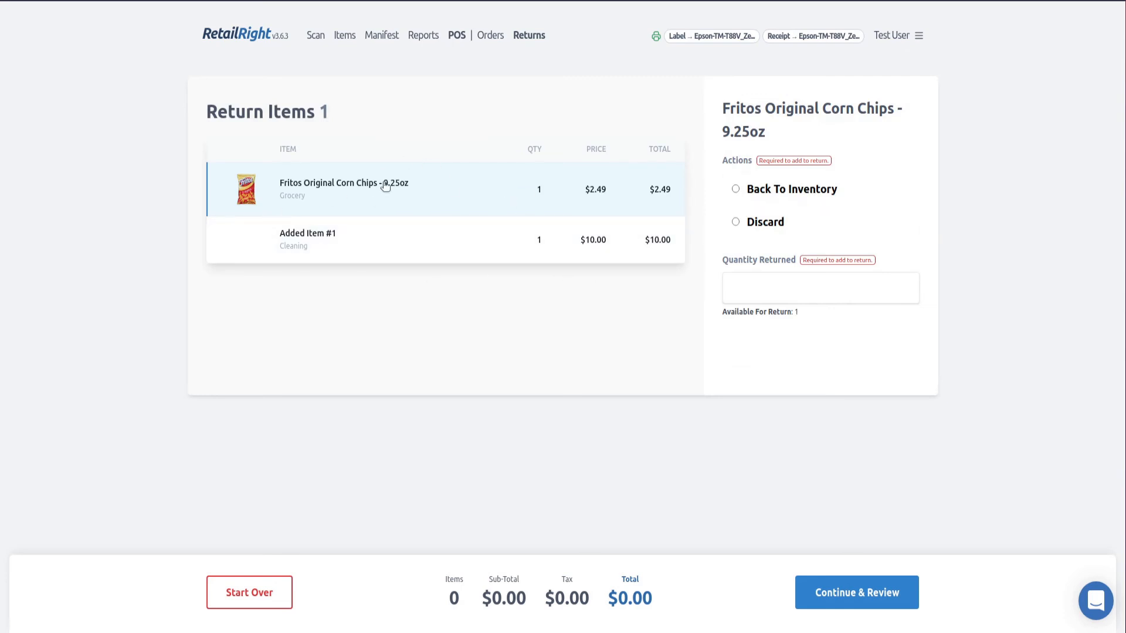
pyautogui.click(782, 189)
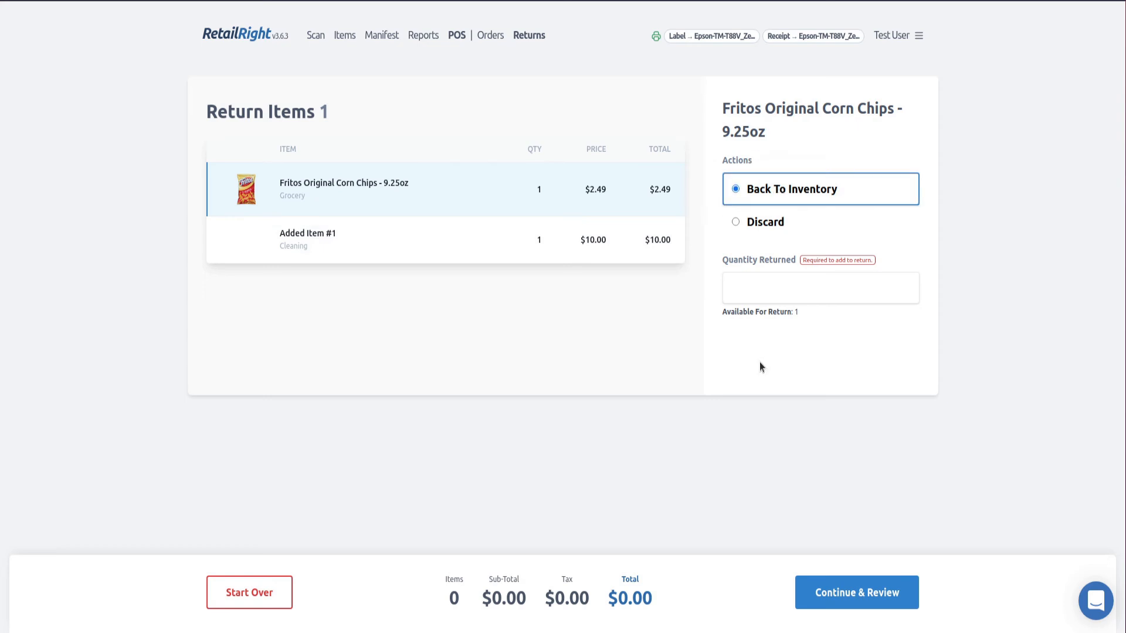
pyautogui.click(751, 280)
pyautogui.write('1')
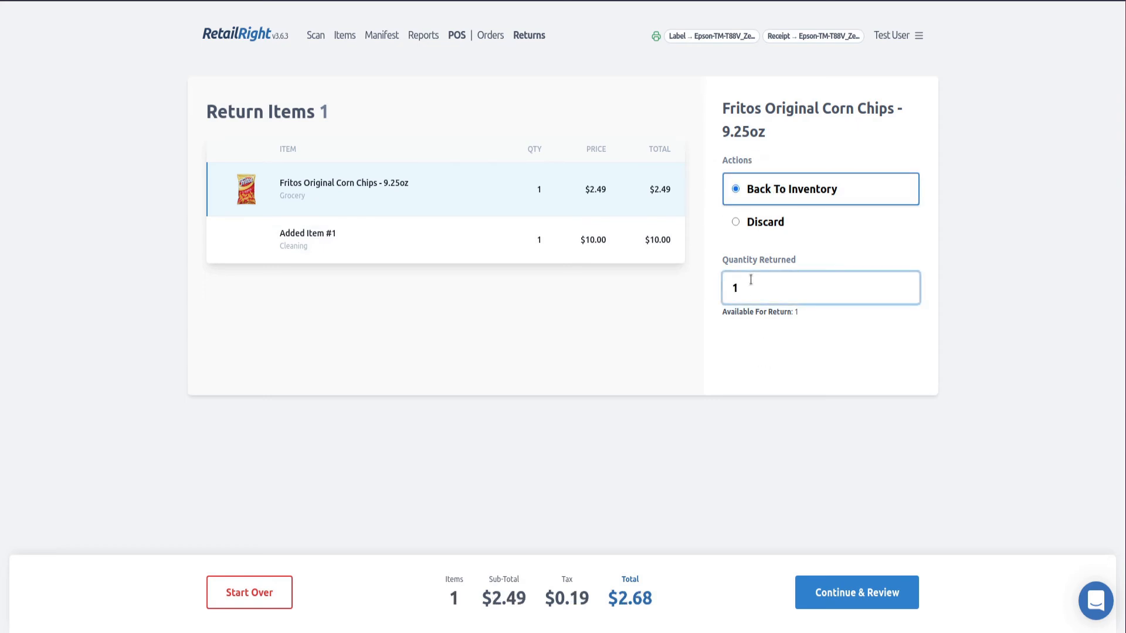
pyautogui.click(641, 336)
# Refund the remaining $2.68 to the card and finalize the return
pyautogui.click(876, 599)
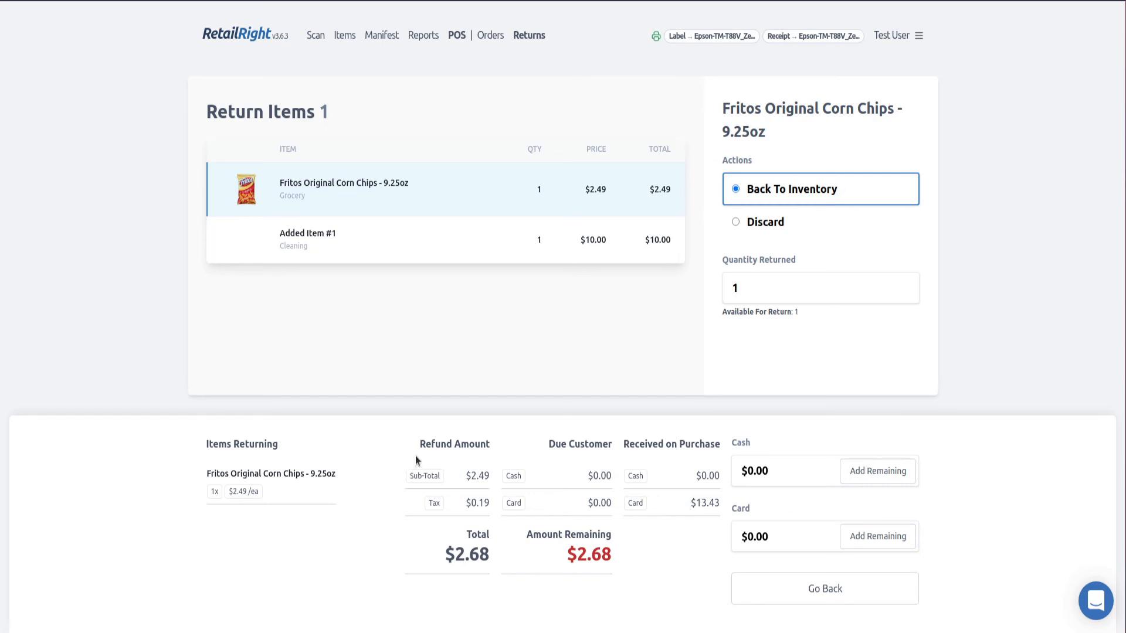
pyautogui.moveTo(415, 460); pyautogui.dragTo(489, 451)
pyautogui.click(400, 474)
pyautogui.click(878, 536)
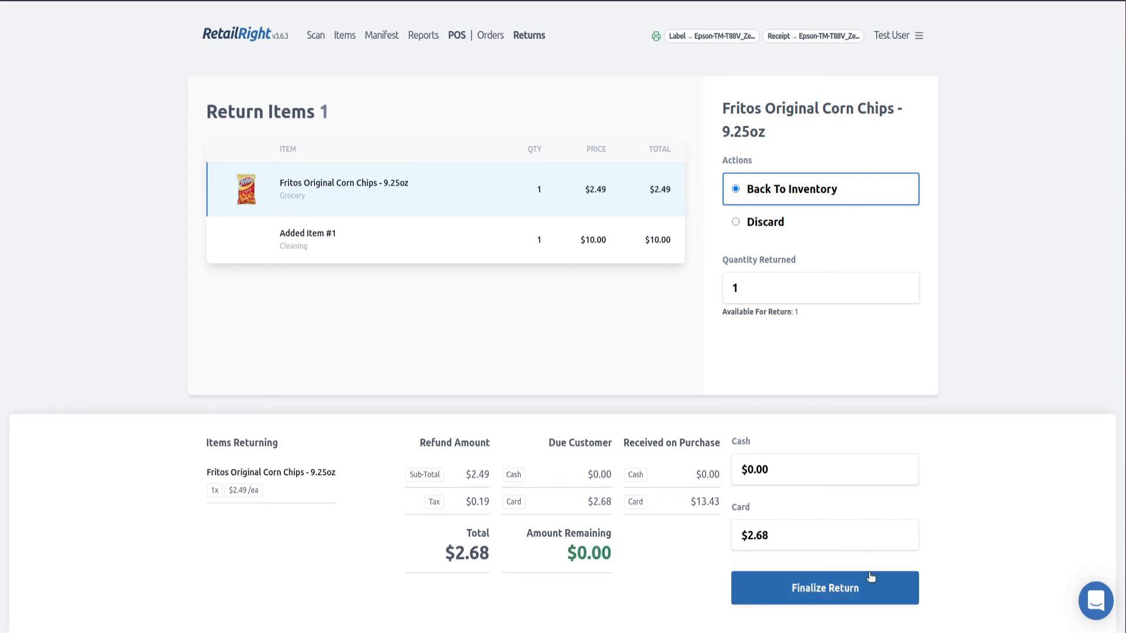
pyautogui.click(880, 593)
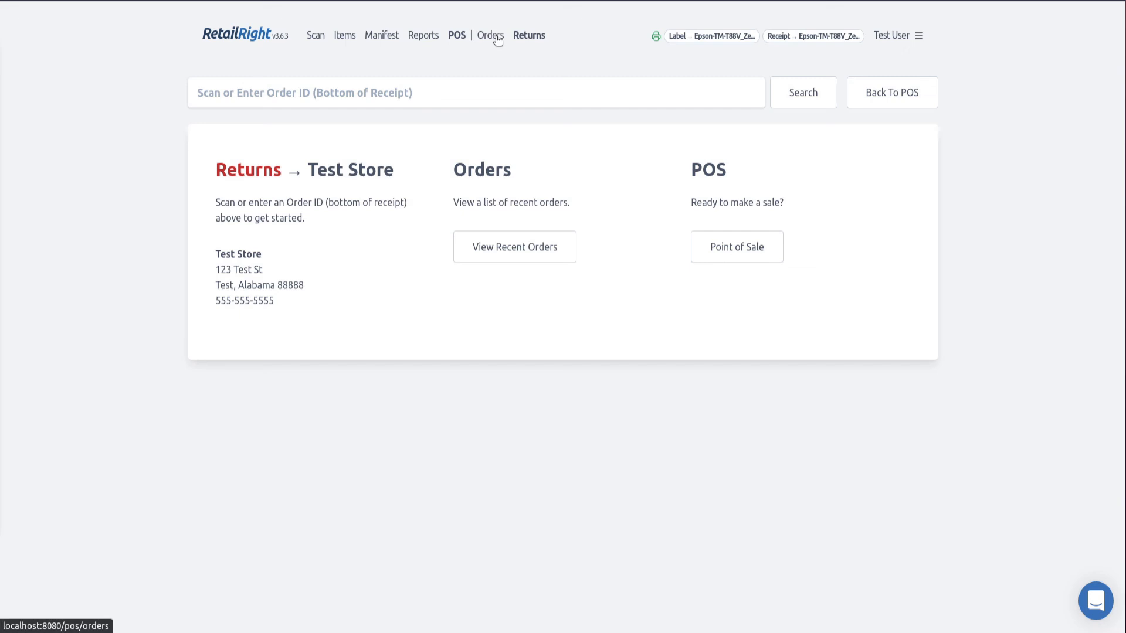
pyautogui.click(544, 250)
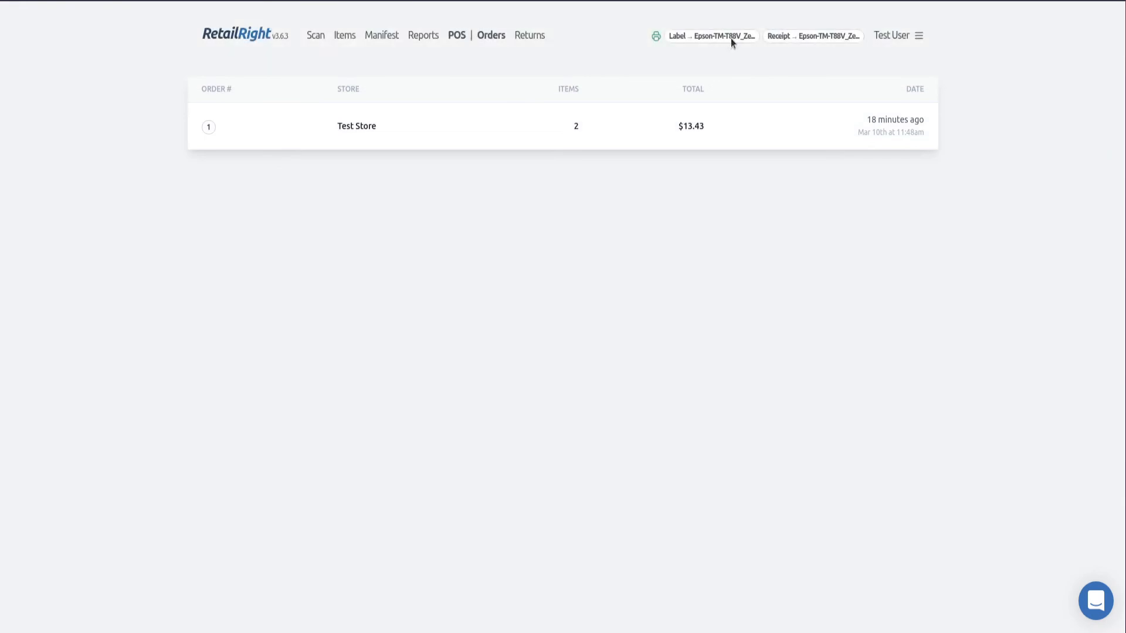
pyautogui.click(476, 136)
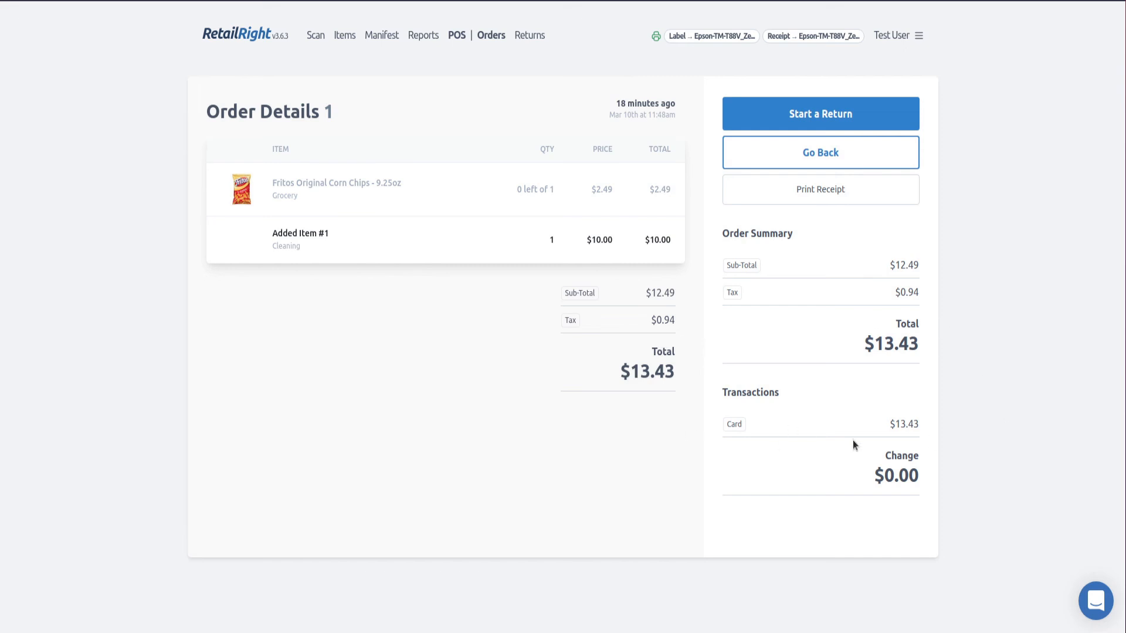
pyautogui.moveTo(854, 445); pyautogui.dragTo(973, 423)
pyautogui.click(973, 423)
pyautogui.click(837, 117)
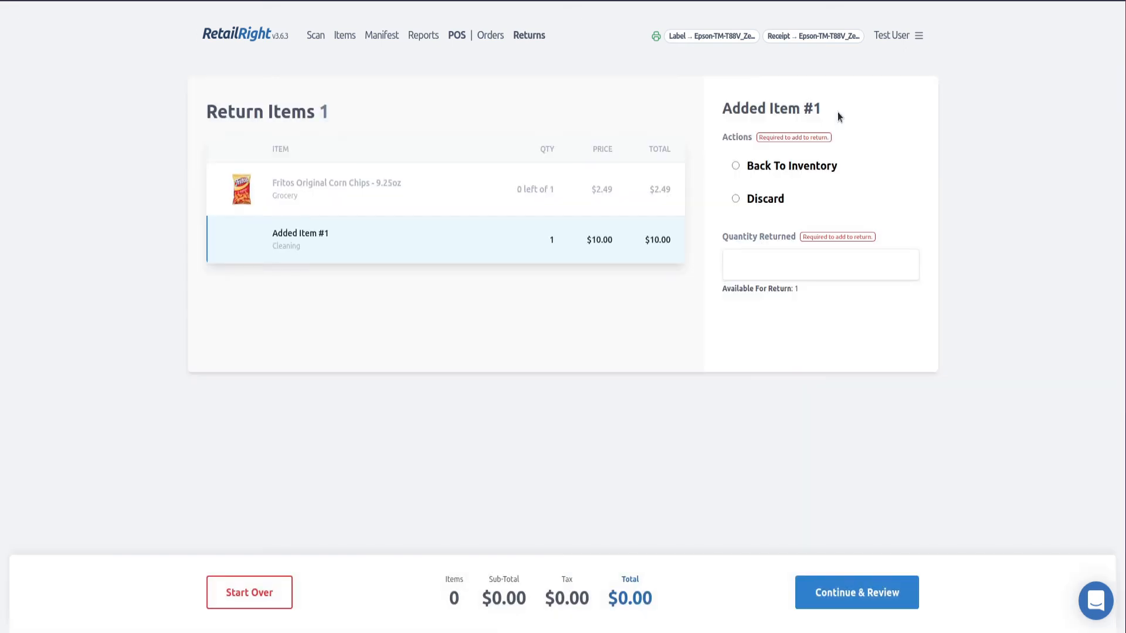
pyautogui.click(257, 595)
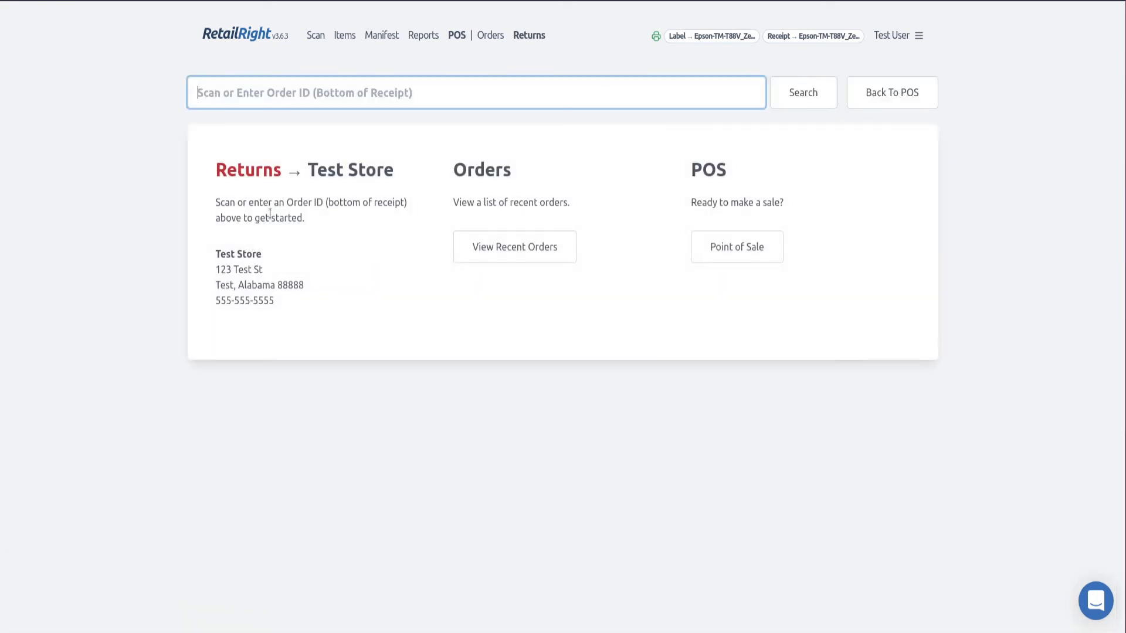
pyautogui.click(369, 274)
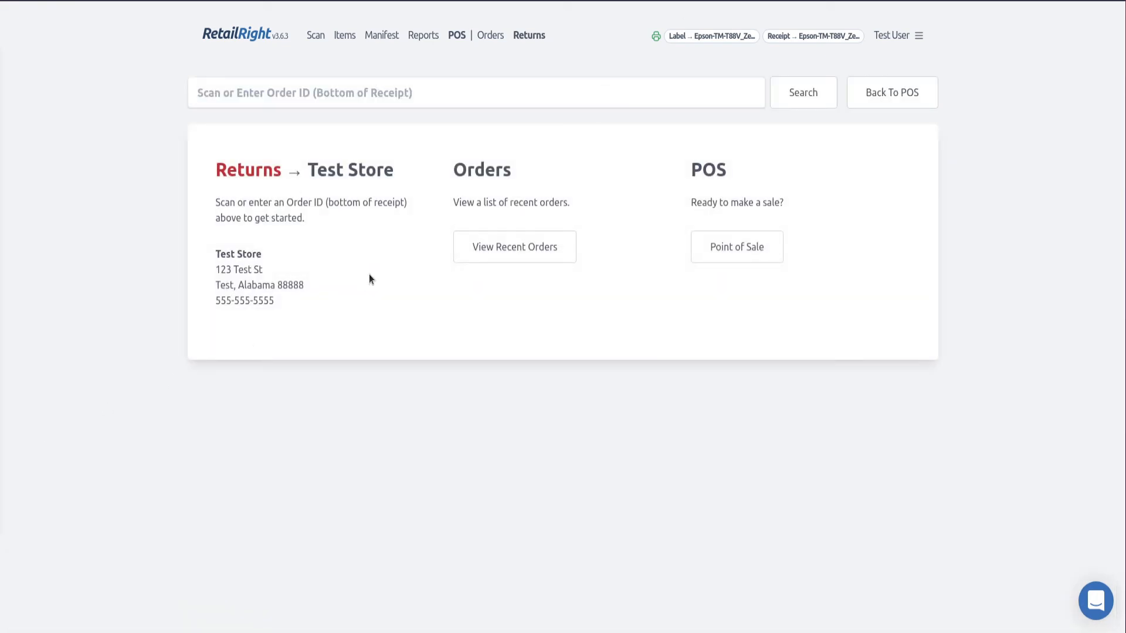
pyautogui.click(427, 39)
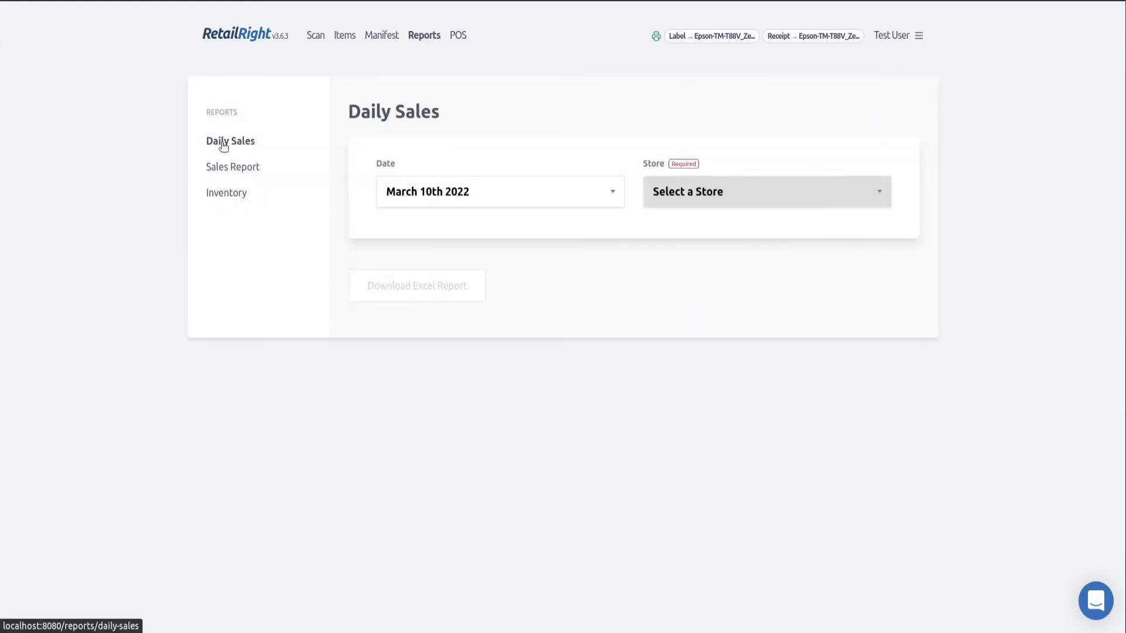
# Show the Daily Sales report for Test Store and inspect its order and return details
pyautogui.click(722, 188)
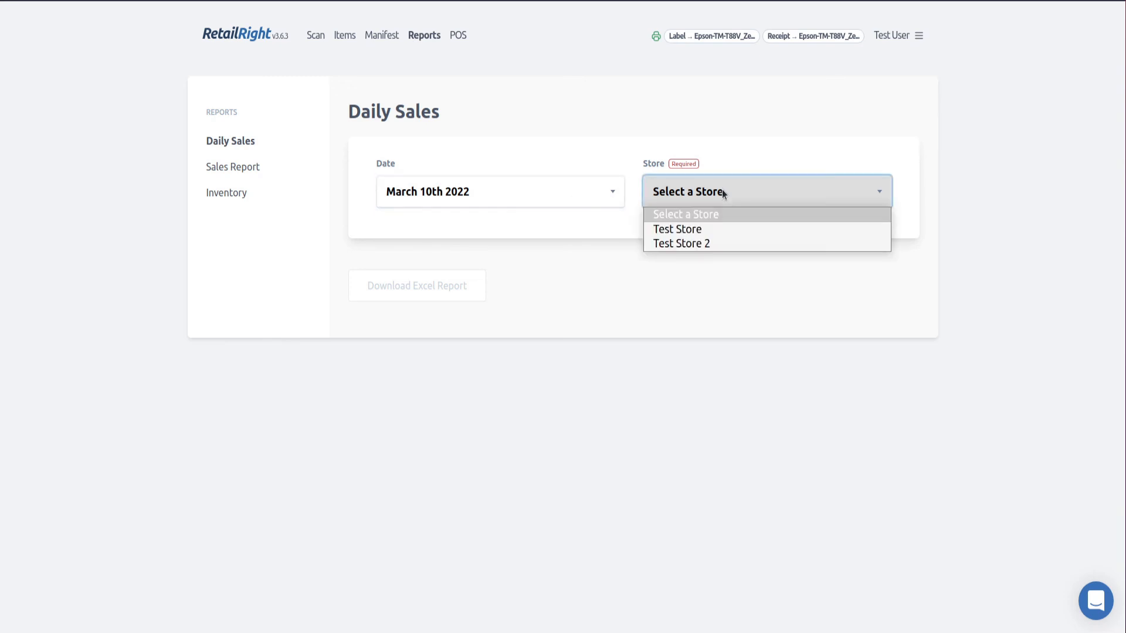
pyautogui.click(717, 230)
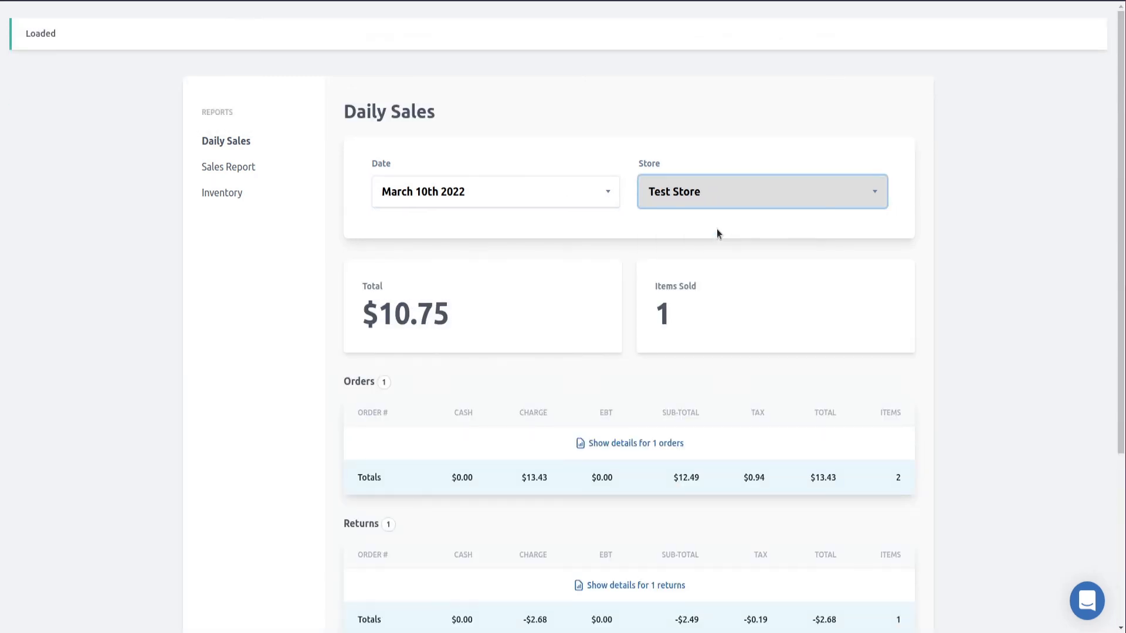
pyautogui.scroll(-3, 717, 228)
pyautogui.scroll(-5, 717, 233)
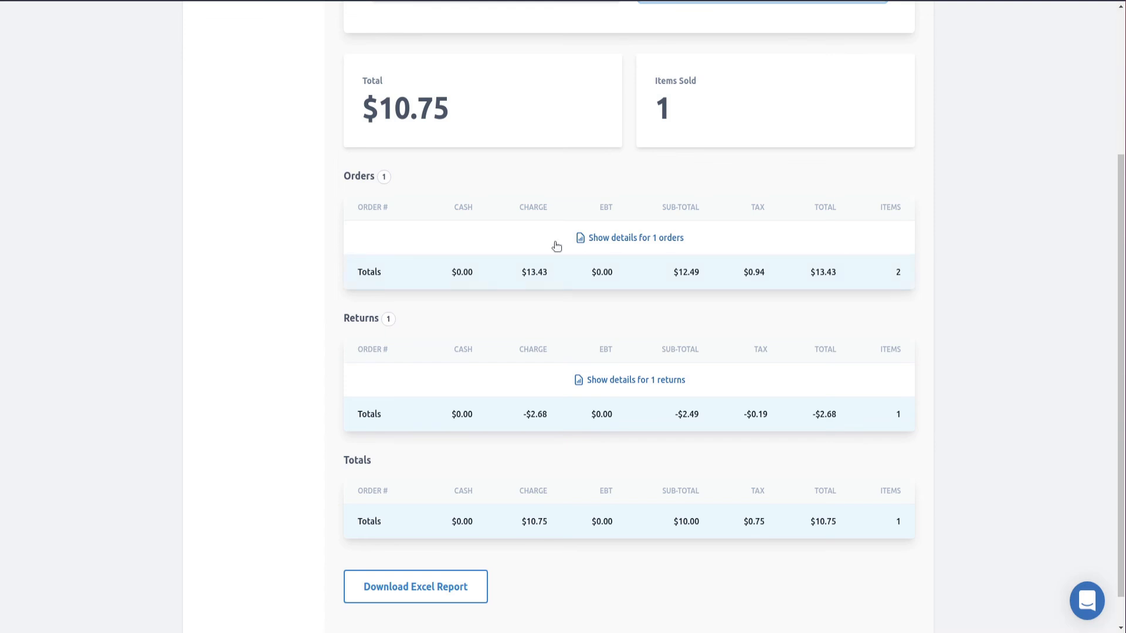
pyautogui.click(546, 240)
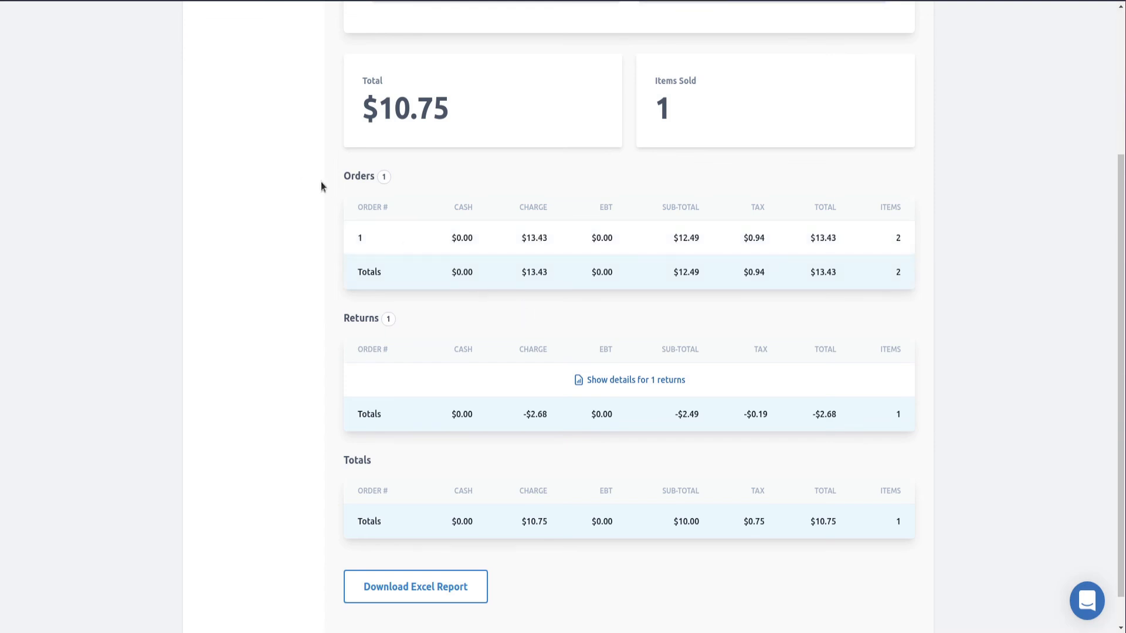
pyautogui.click(376, 179)
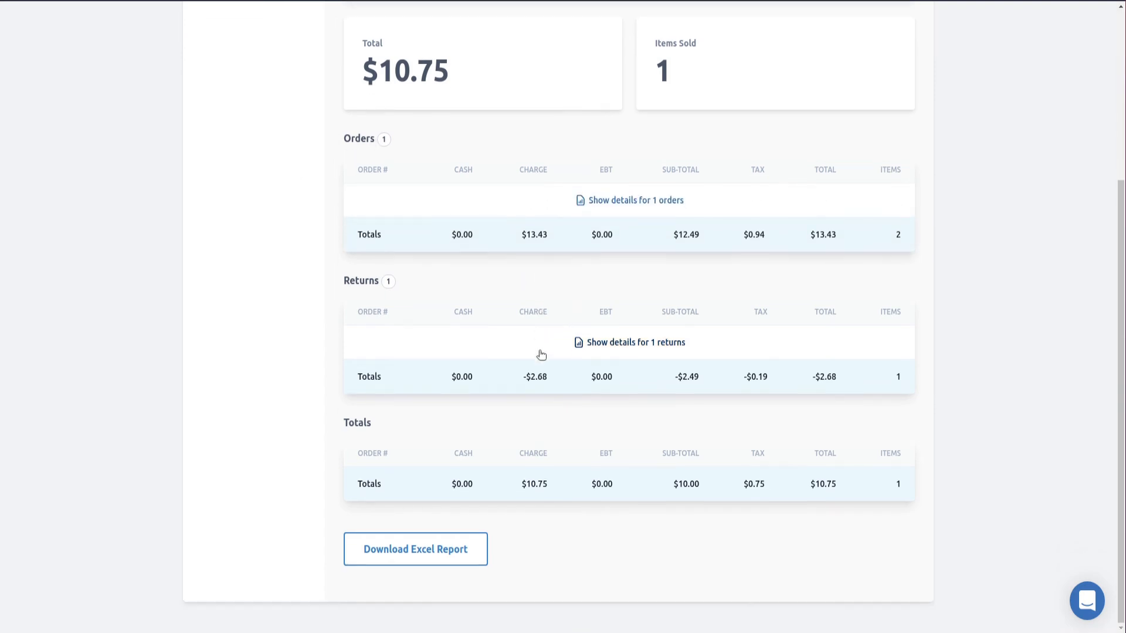
pyautogui.scroll(-2, 540, 354)
pyautogui.click(636, 341)
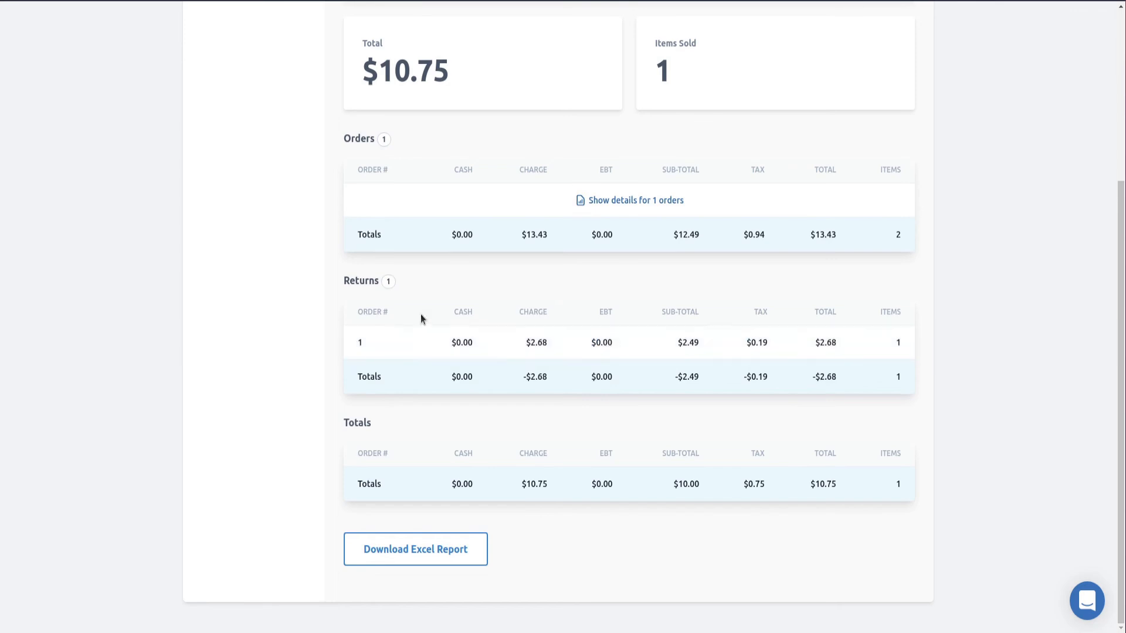
pyautogui.click(373, 284)
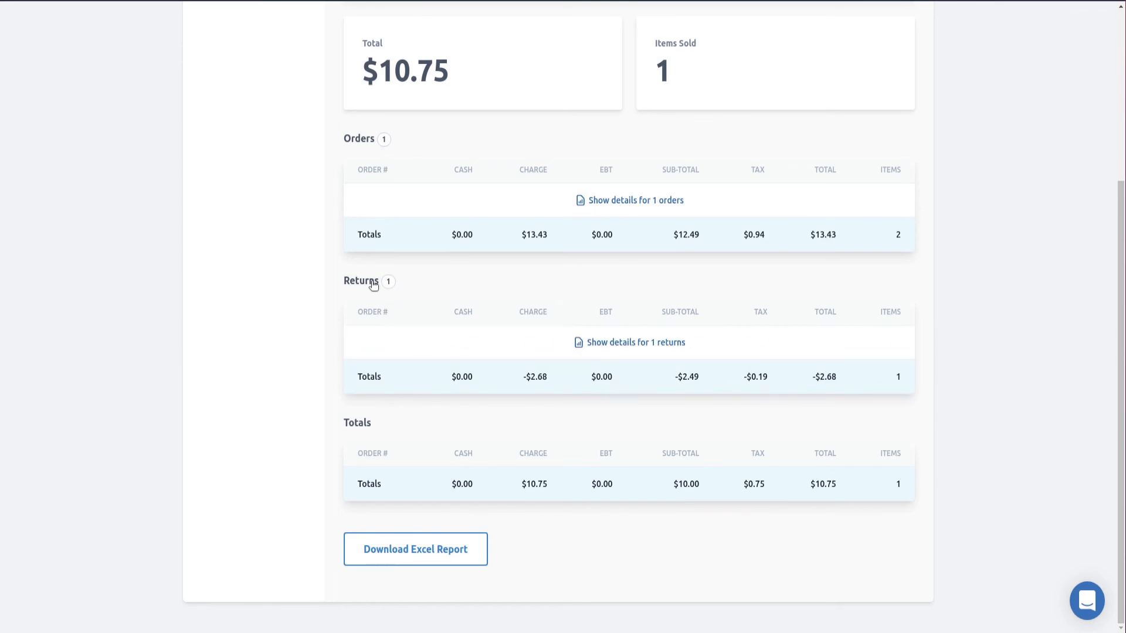
pyautogui.scroll(5, 460, 308)
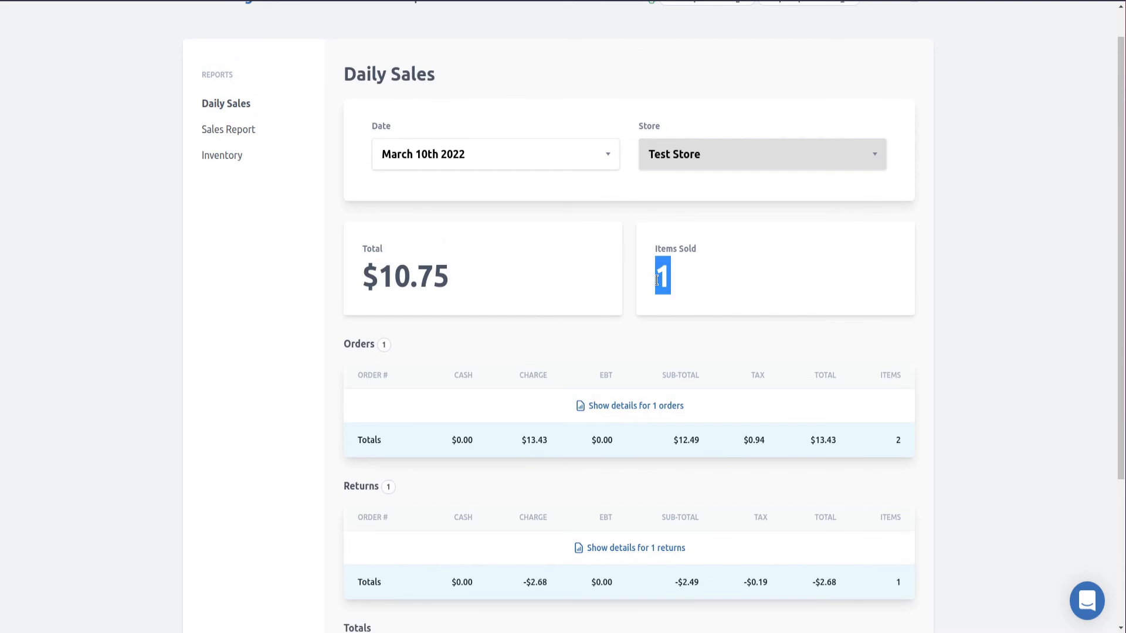
# Note the $10.75 daily total, then move on to the Sales Report
pyautogui.moveTo(449, 278); pyautogui.dragTo(367, 272)
pyautogui.scroll(-3, 646, 282)
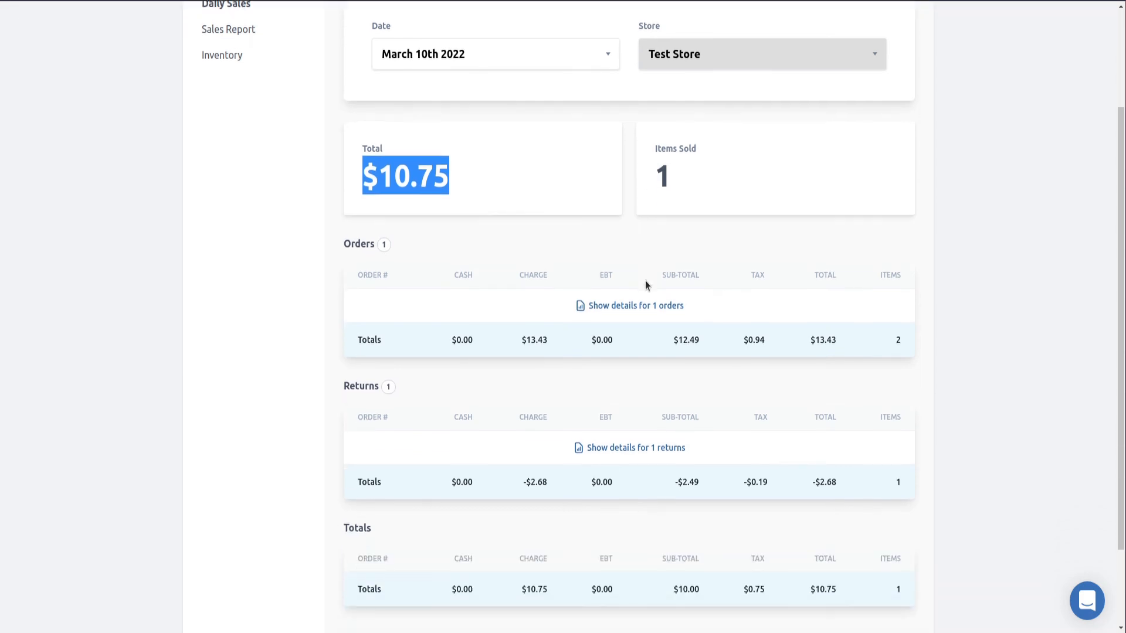
pyautogui.scroll(3, 646, 280)
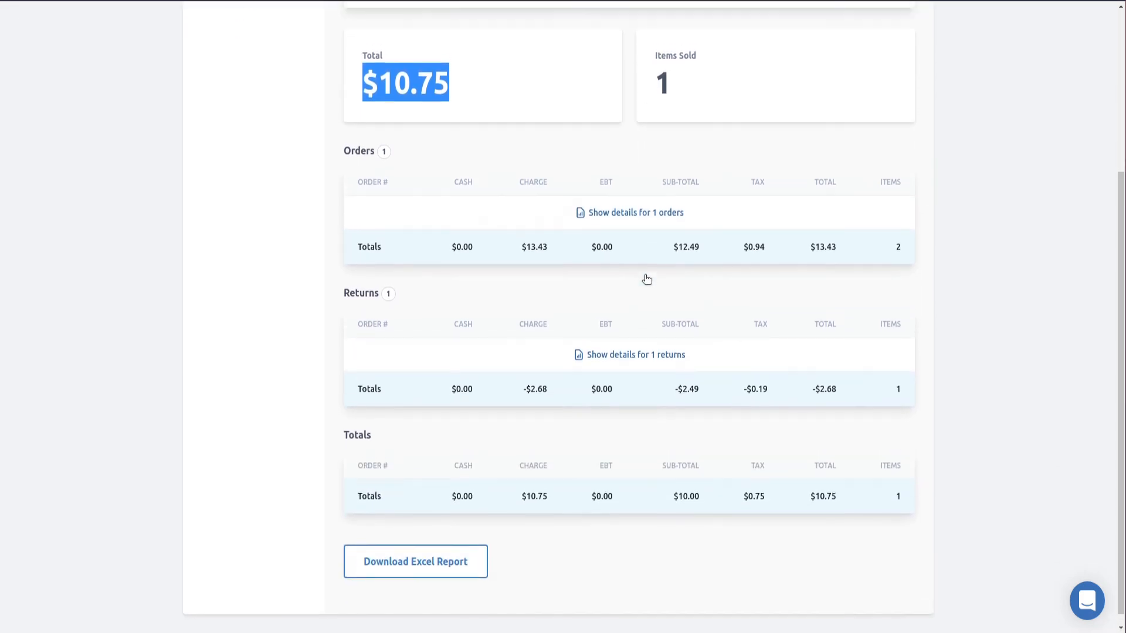
pyautogui.click(244, 130)
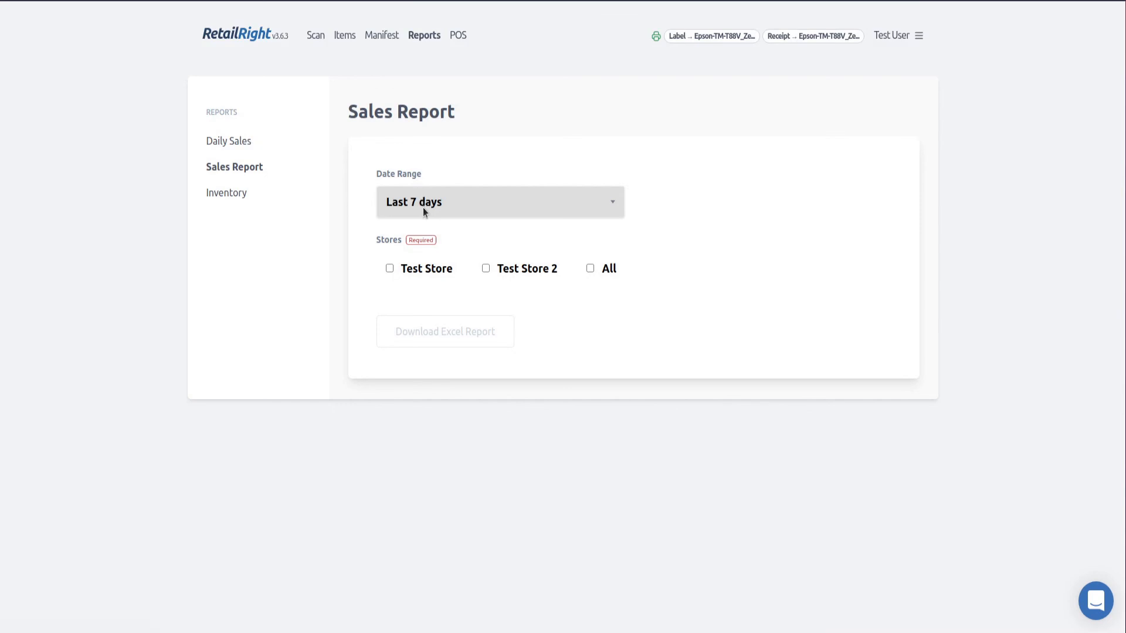
# Run the Sales Report for Test Store over the Last 7 days, showing $10.75 on 03/10/2022
pyautogui.click(466, 196)
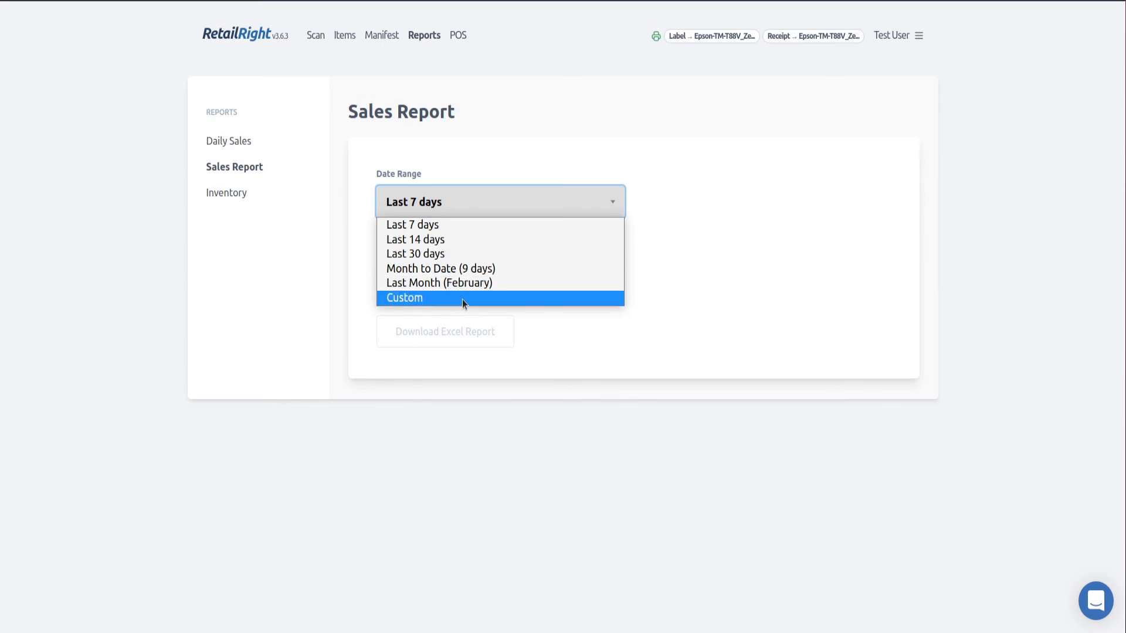
pyautogui.click(449, 341)
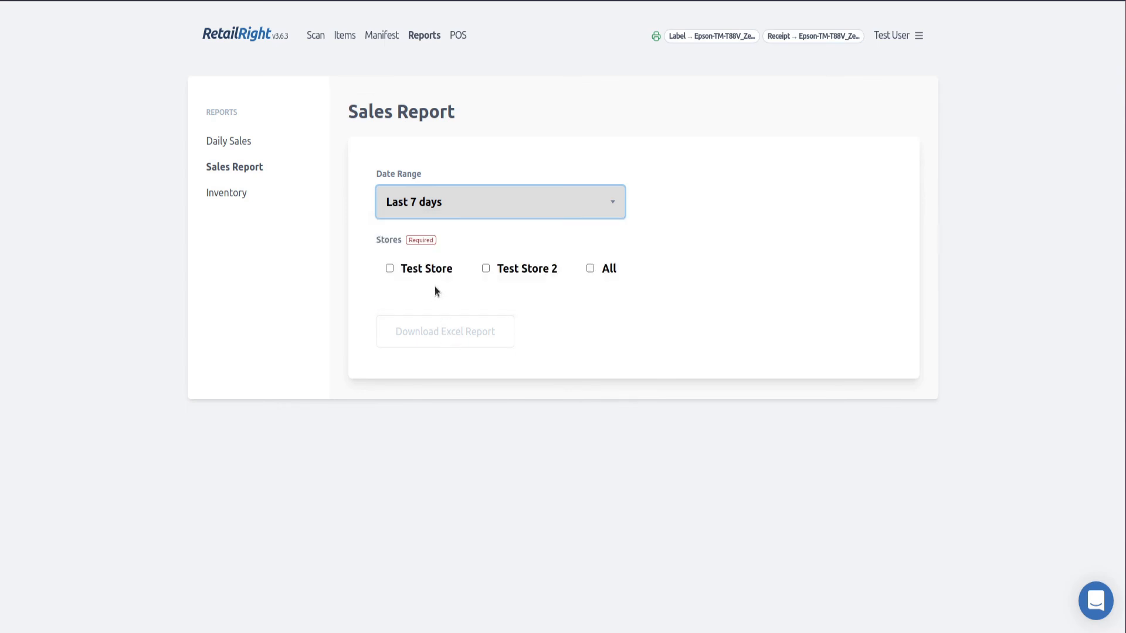
pyautogui.click(434, 271)
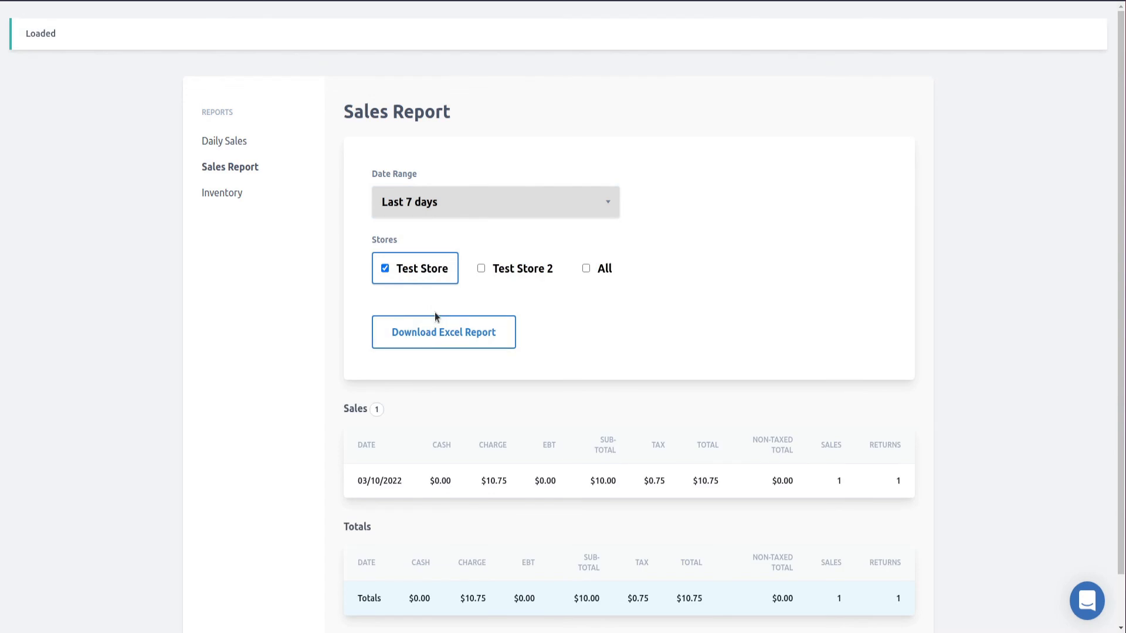
pyautogui.scroll(-1, 436, 309)
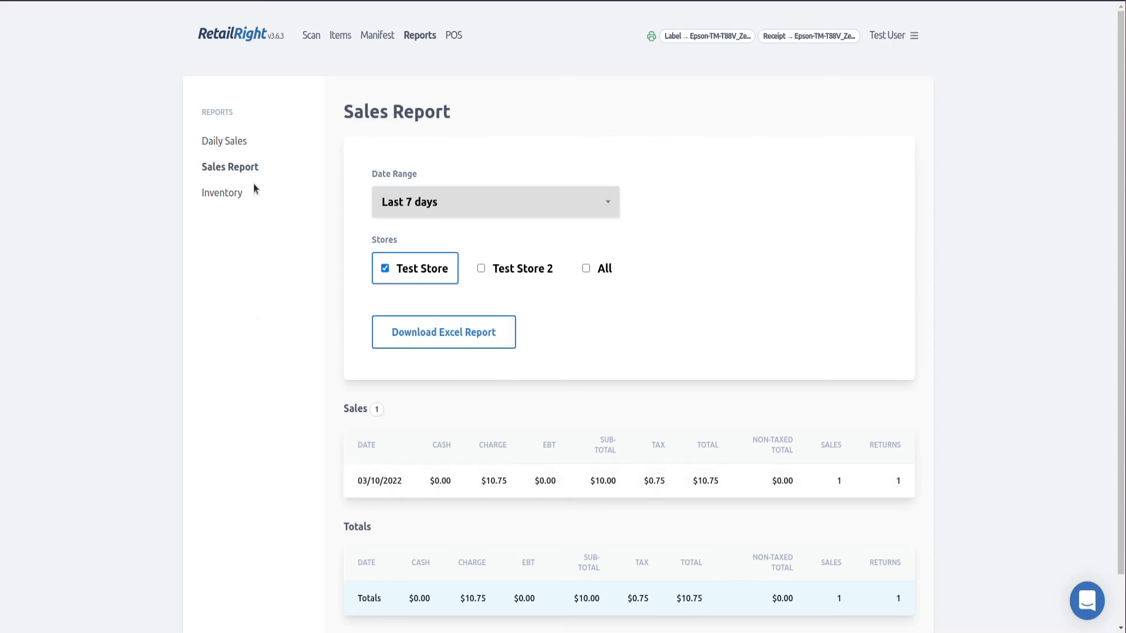
# Export the All Inventory report to Excel as Inventory_Report_03-10-2022.xlsx in RR-Assets
pyautogui.click(228, 195)
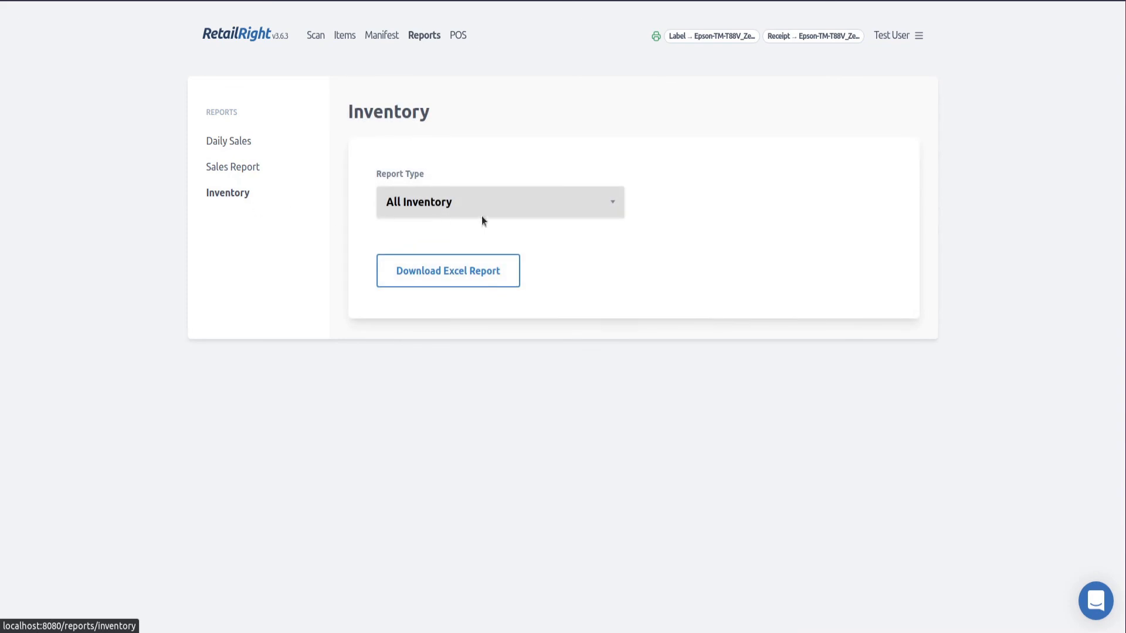
pyautogui.click(491, 200)
pyautogui.click(491, 201)
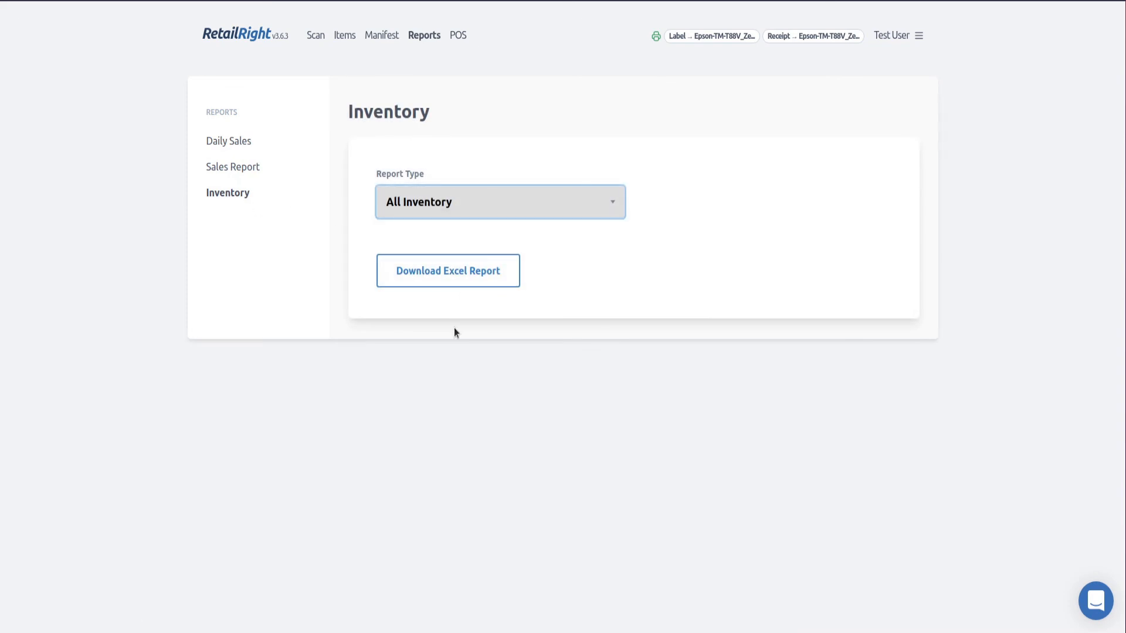
pyautogui.click(445, 278)
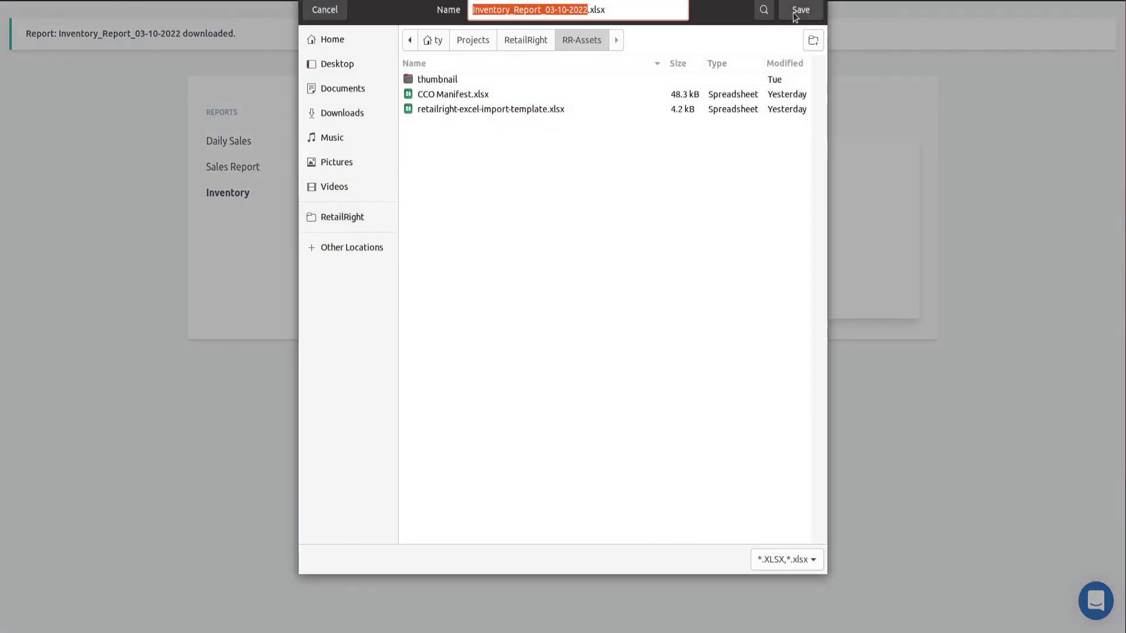
pyautogui.click(800, 10)
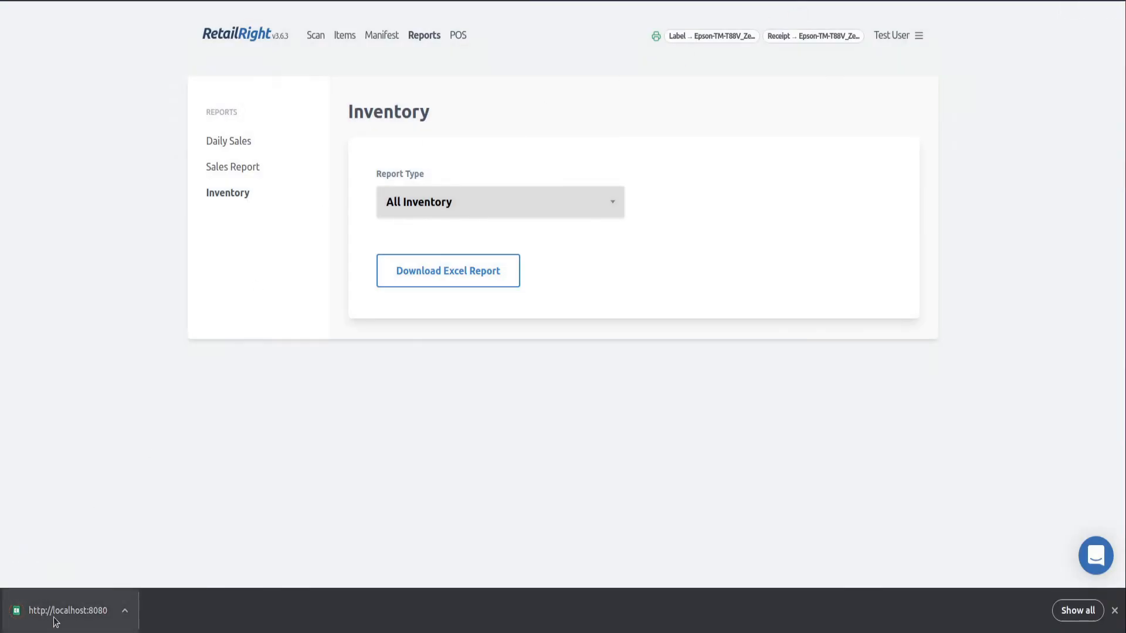
# Open the inventory report in Calc and widen the Item Title, SKU and UPC columns
pyautogui.click(84, 605)
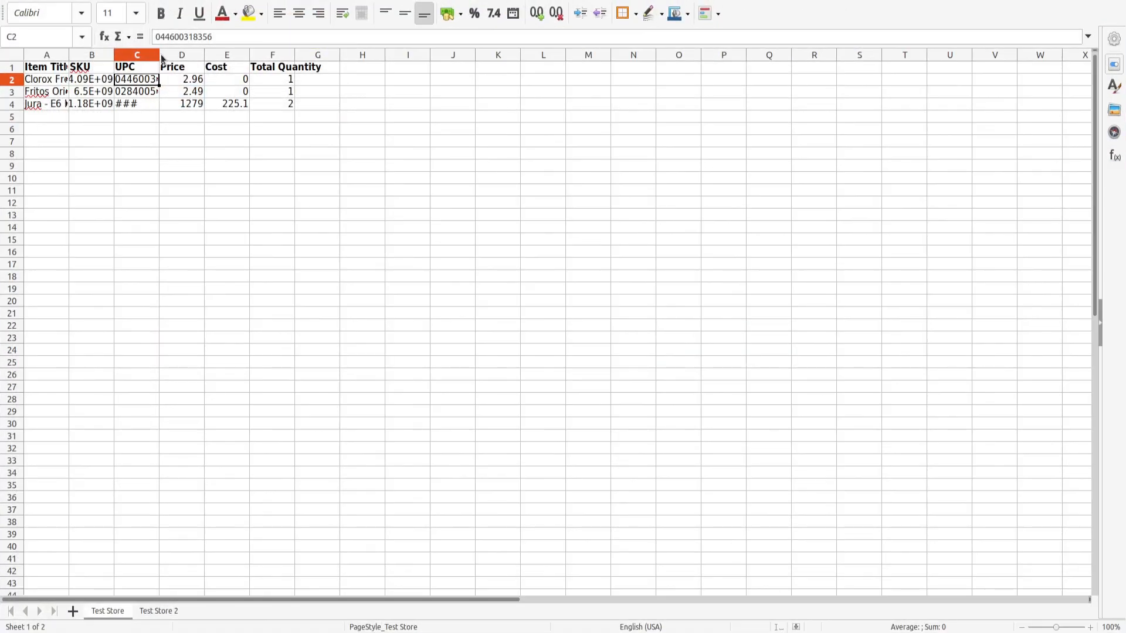
pyautogui.moveTo(157, 54); pyautogui.dragTo(206, 53)
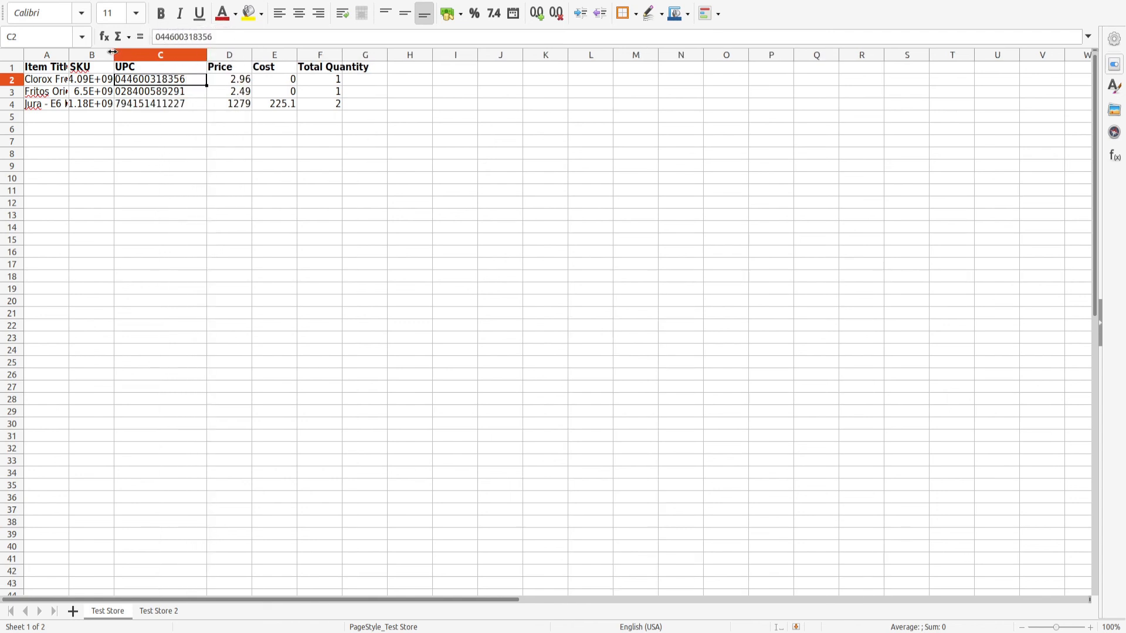
pyautogui.moveTo(114, 53); pyautogui.dragTo(170, 53)
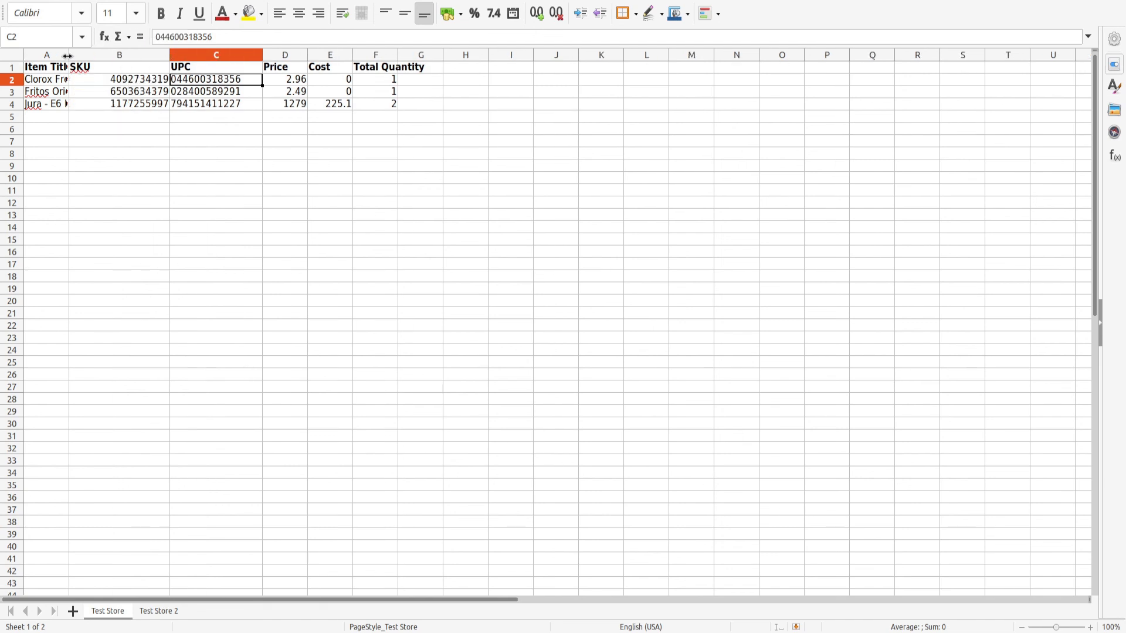
pyautogui.moveTo(68, 55); pyautogui.dragTo(208, 54)
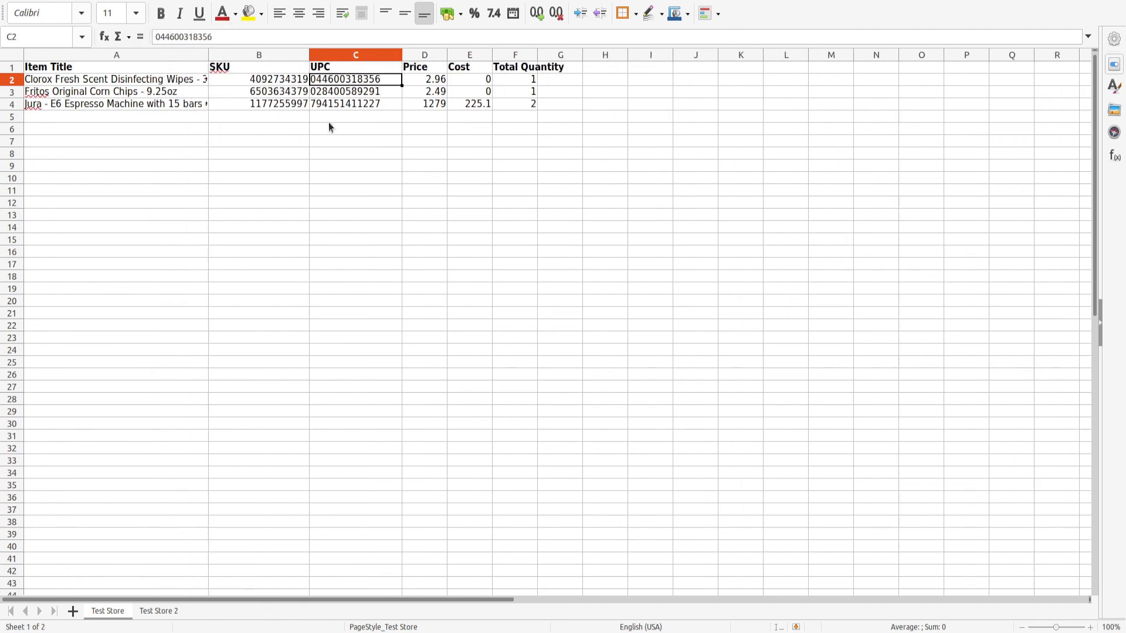
# Check the SKU in B2 and the UPC in C4, then close the spreadsheet without saving
pyautogui.click(276, 78)
pyautogui.click(343, 105)
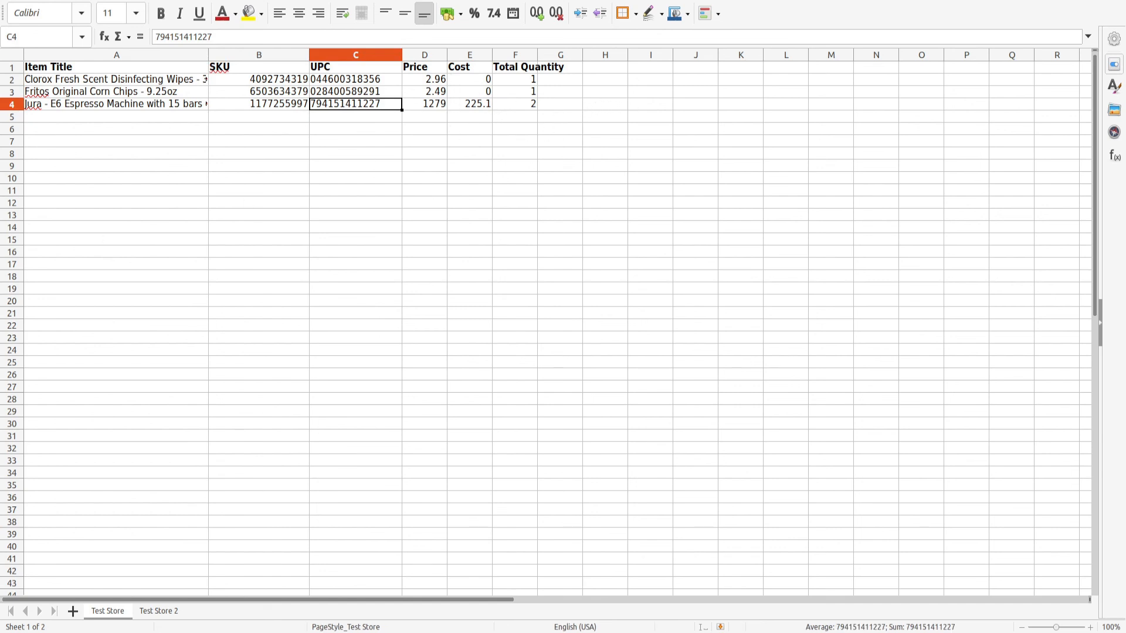
pyautogui.click(1114, 1)
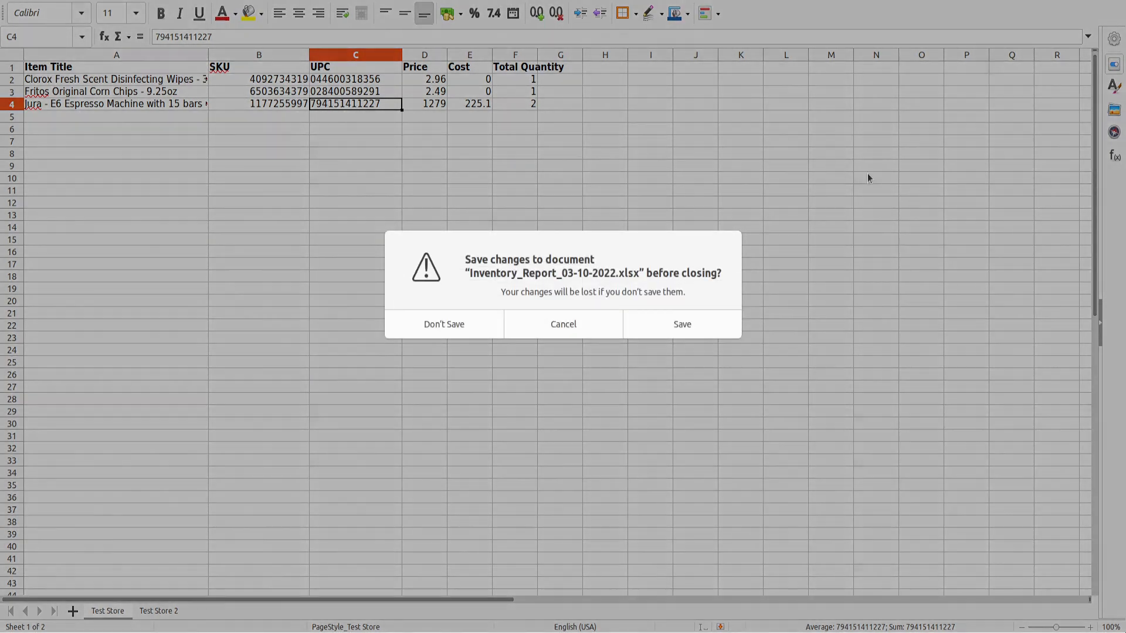
pyautogui.click(444, 324)
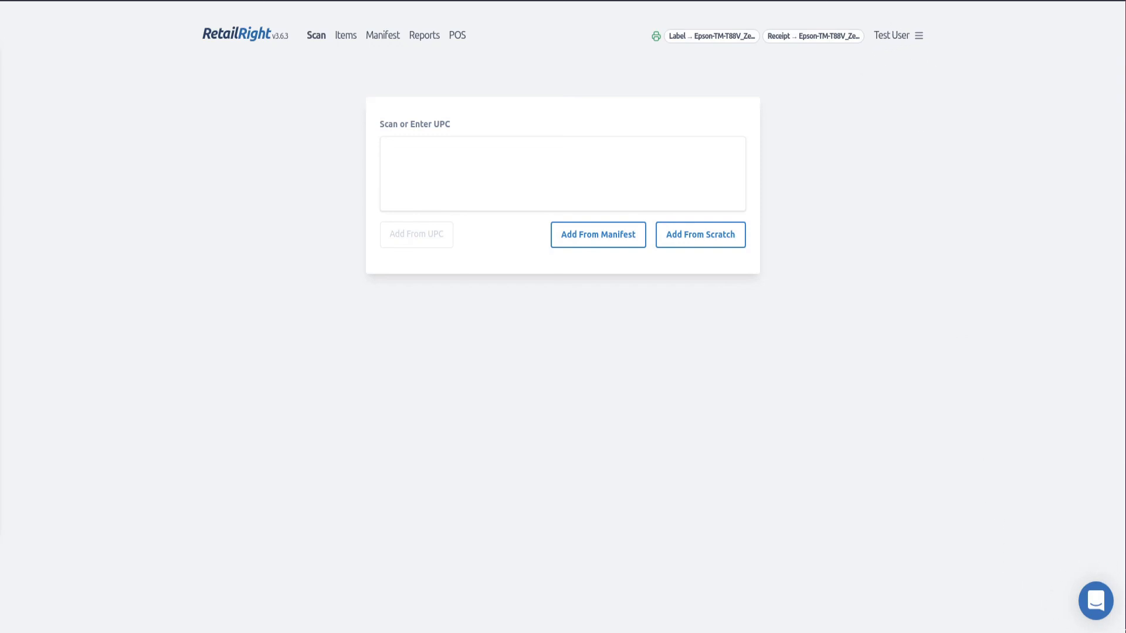
# Open and close the Intercom support chat twice, then open the Test User account menu
pyautogui.click(1095, 601)
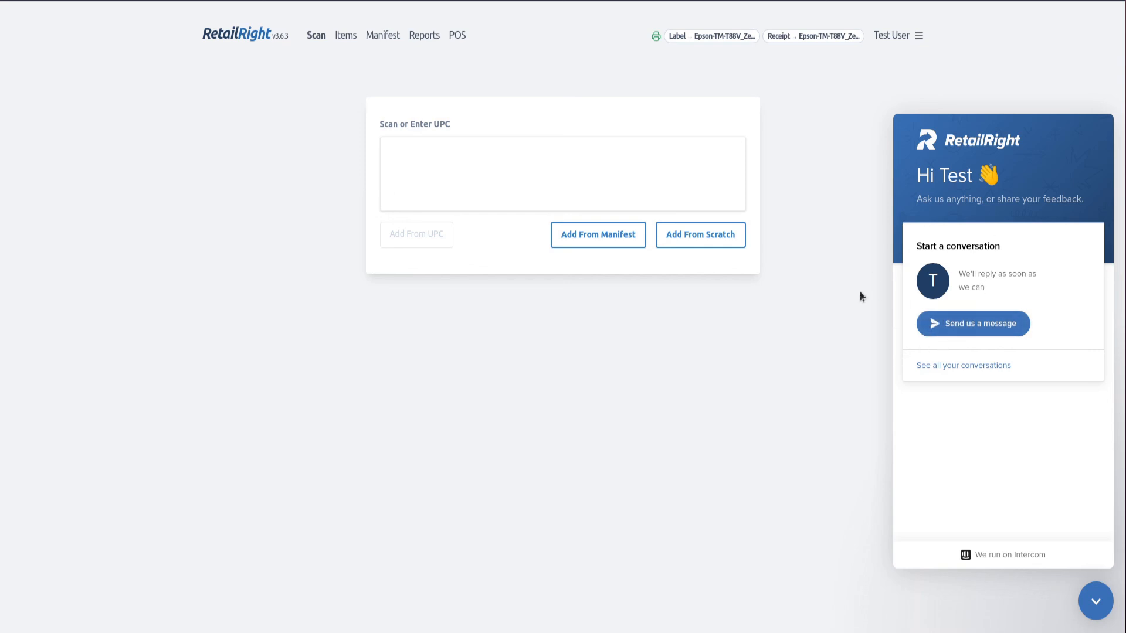
pyautogui.click(1094, 602)
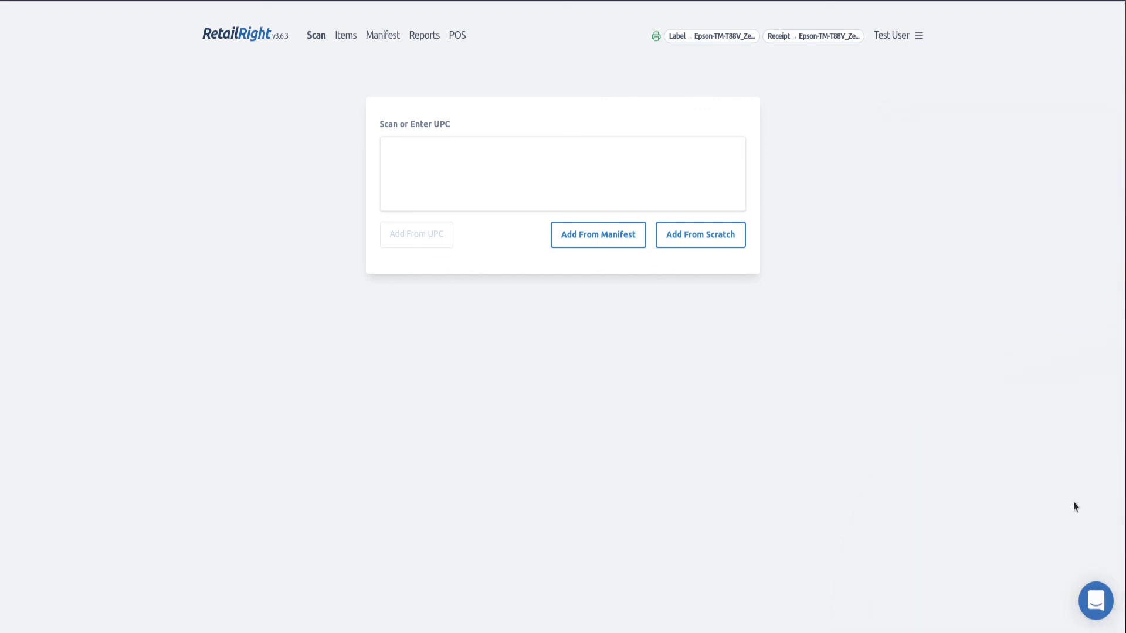
pyautogui.click(1094, 602)
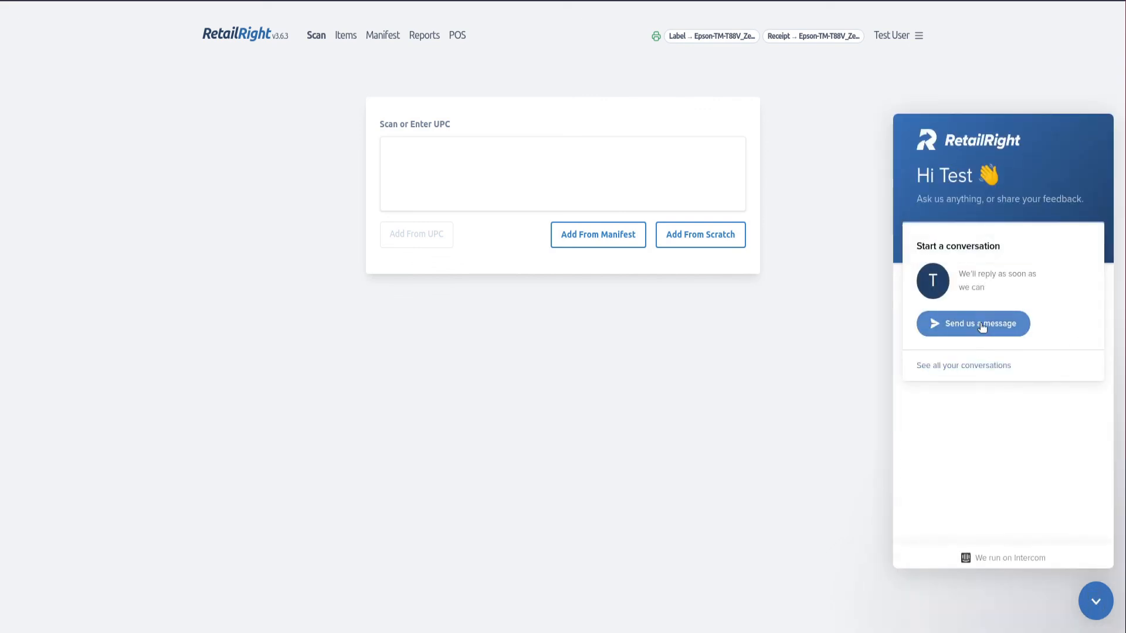
pyautogui.click(1095, 604)
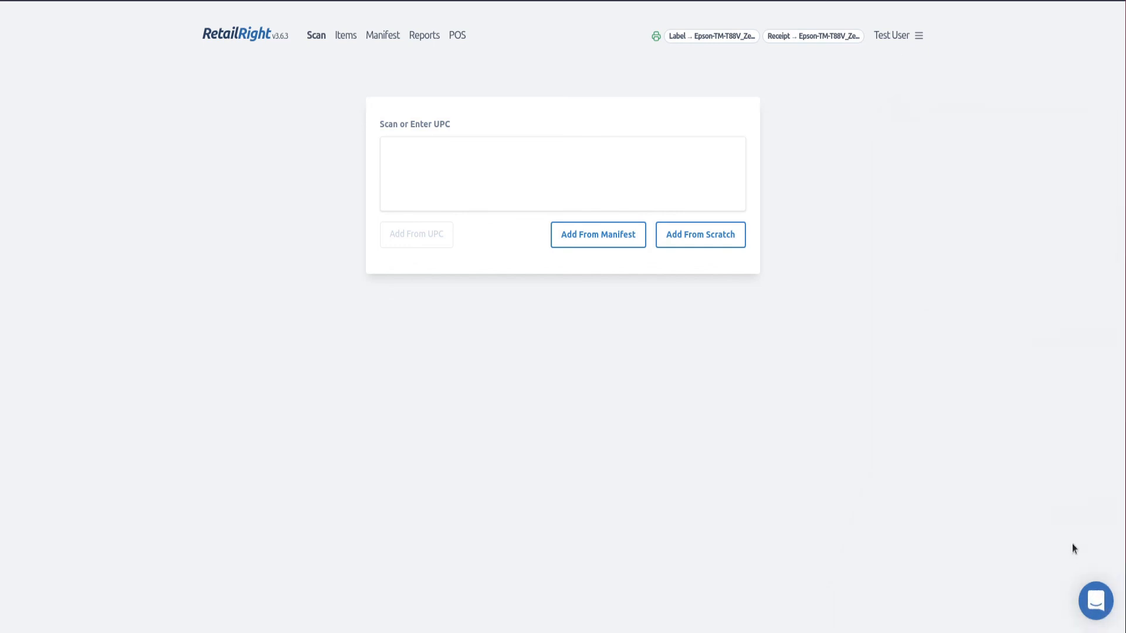
pyautogui.click(911, 39)
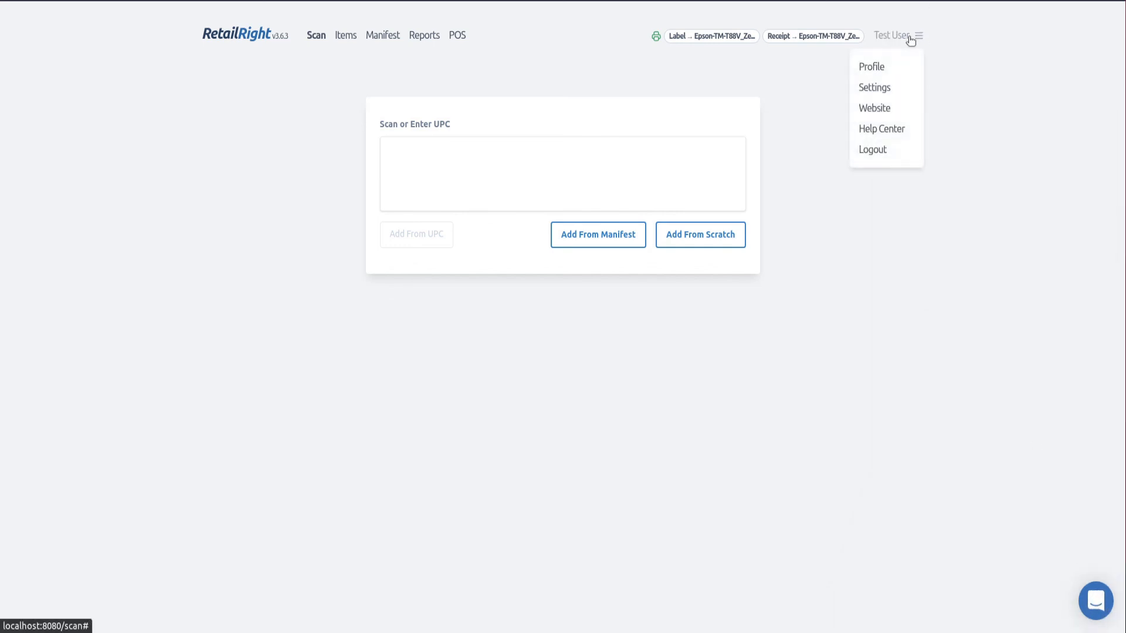
# Open the Help Center and review the App Links for v2.0, v2.5 and v3.0
pyautogui.click(886, 134)
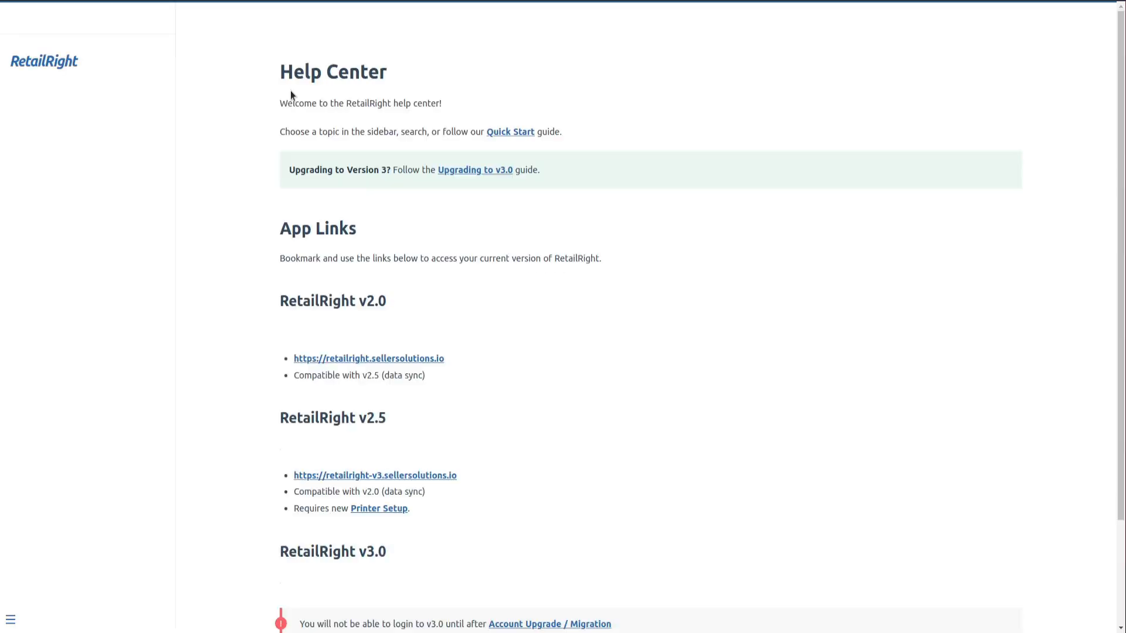
pyautogui.scroll(-5, 312, 196)
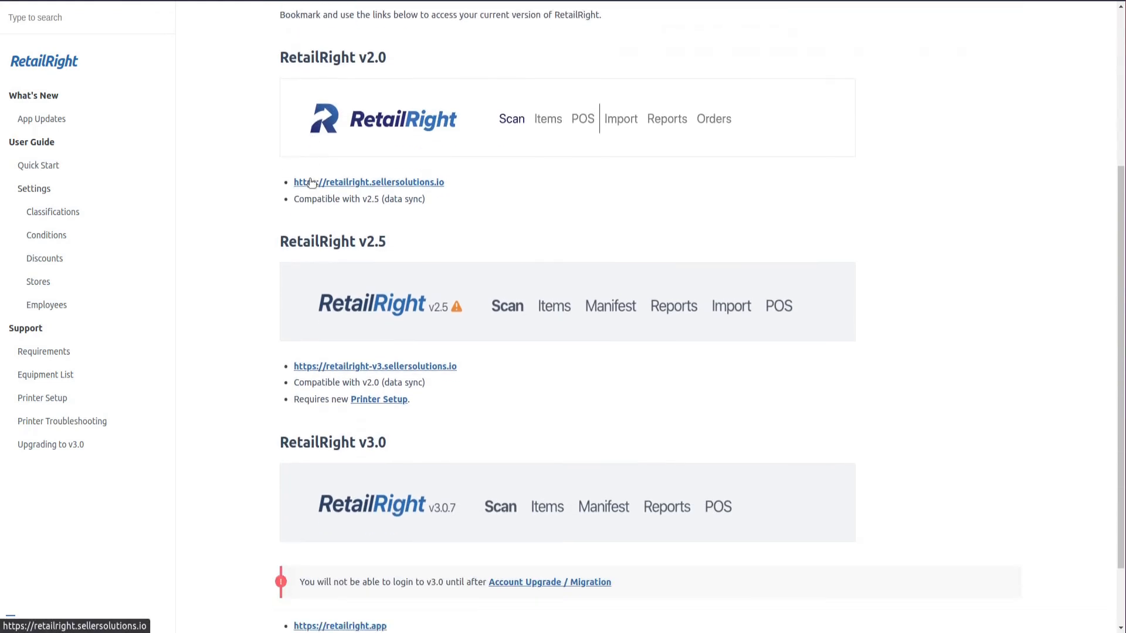
pyautogui.scroll(5, 37, 211)
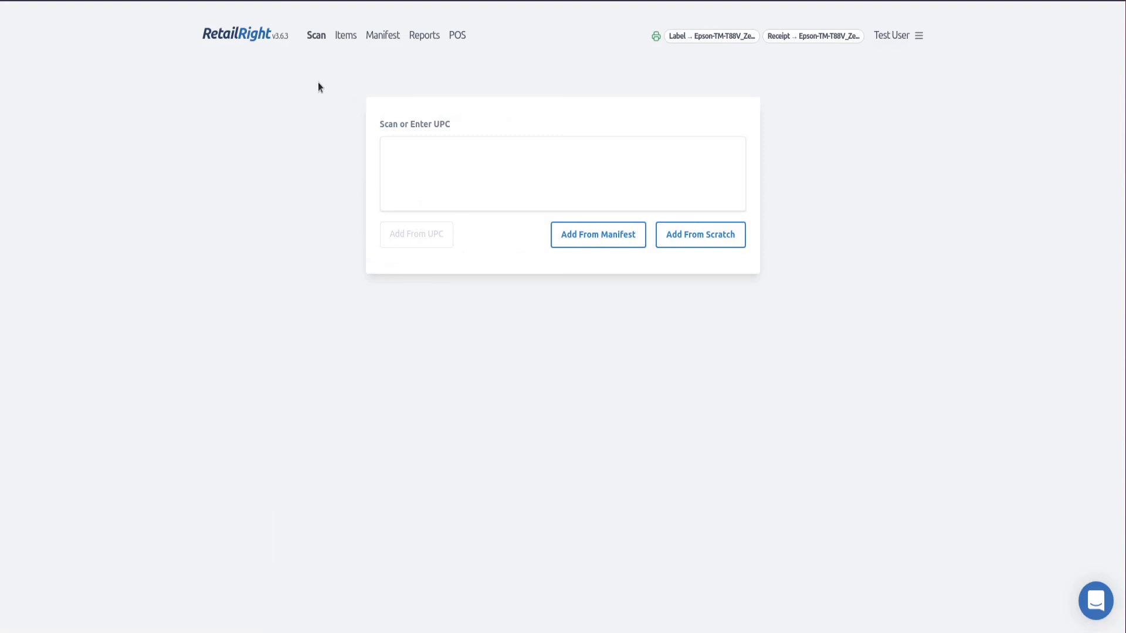
# Open the v3.6.3 App Updates changelog and select the Update digit definitions heading
pyautogui.click(277, 36)
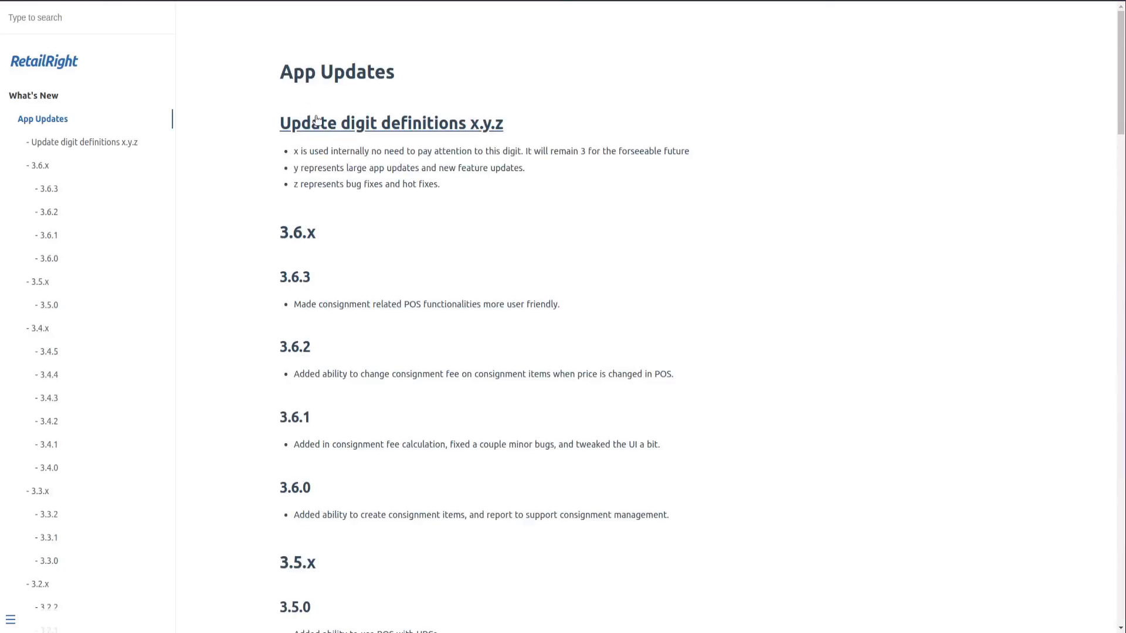
pyautogui.scroll(-5, 317, 125)
pyautogui.scroll(5, 318, 122)
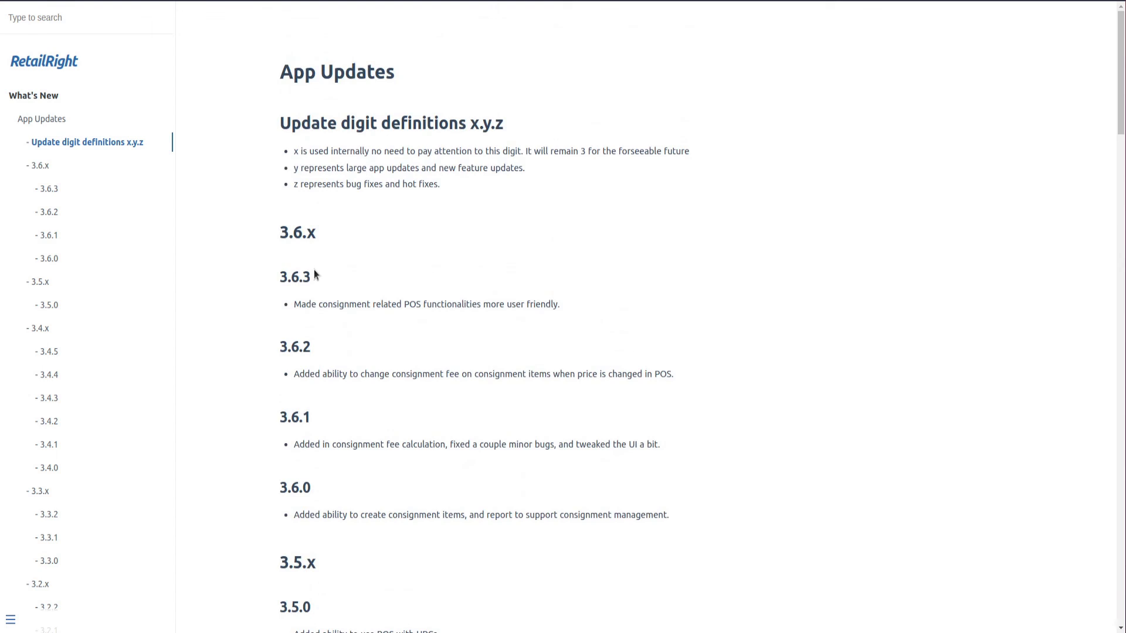
pyautogui.scroll(-2, 314, 270)
pyautogui.scroll(1, 314, 270)
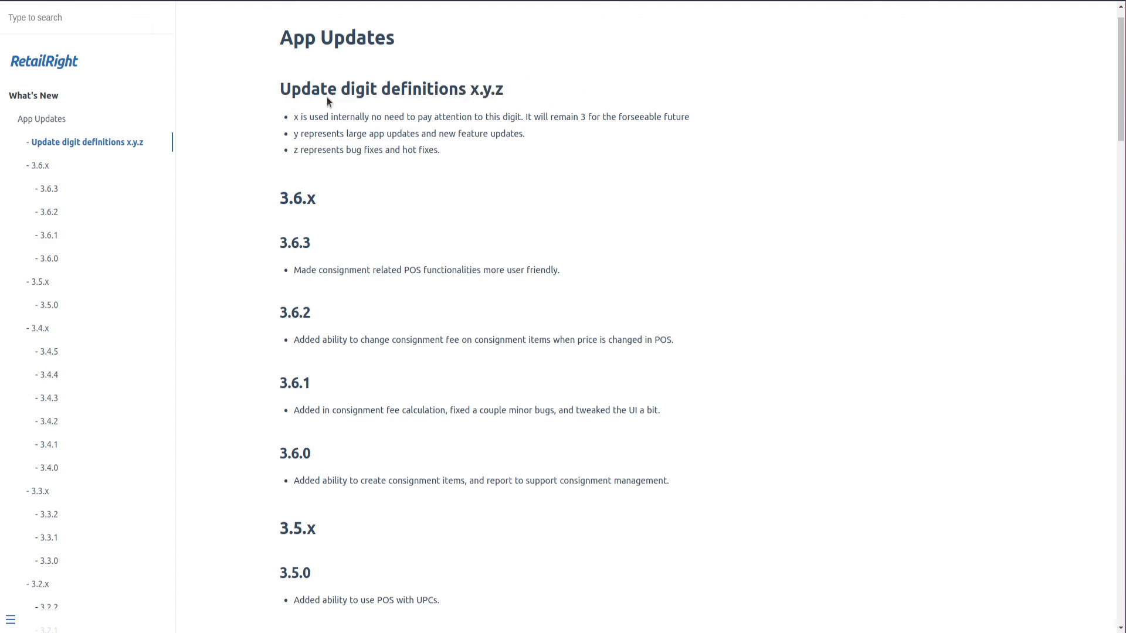
pyautogui.moveTo(506, 91); pyautogui.dragTo(265, 77)
pyautogui.click(551, 93)
# Highlight the 3.6.0 release note and read the changelog down through the 3.4.x versions
pyautogui.scroll(-2, 408, 165)
pyautogui.scroll(-5, 404, 166)
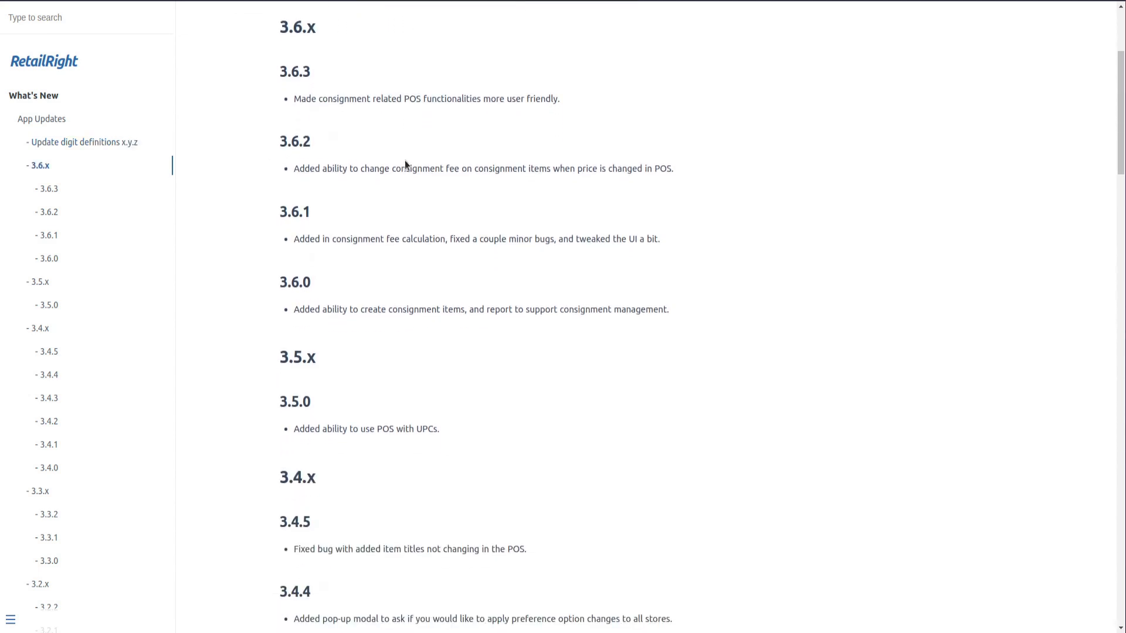
pyautogui.moveTo(668, 306); pyautogui.dragTo(268, 290)
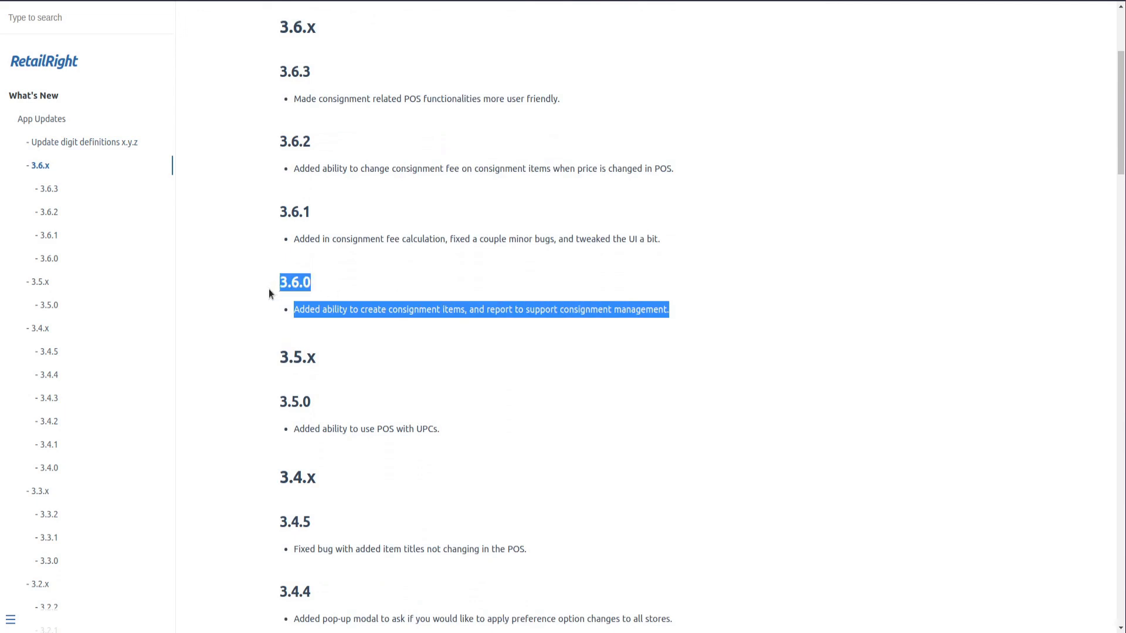
pyautogui.click(342, 292)
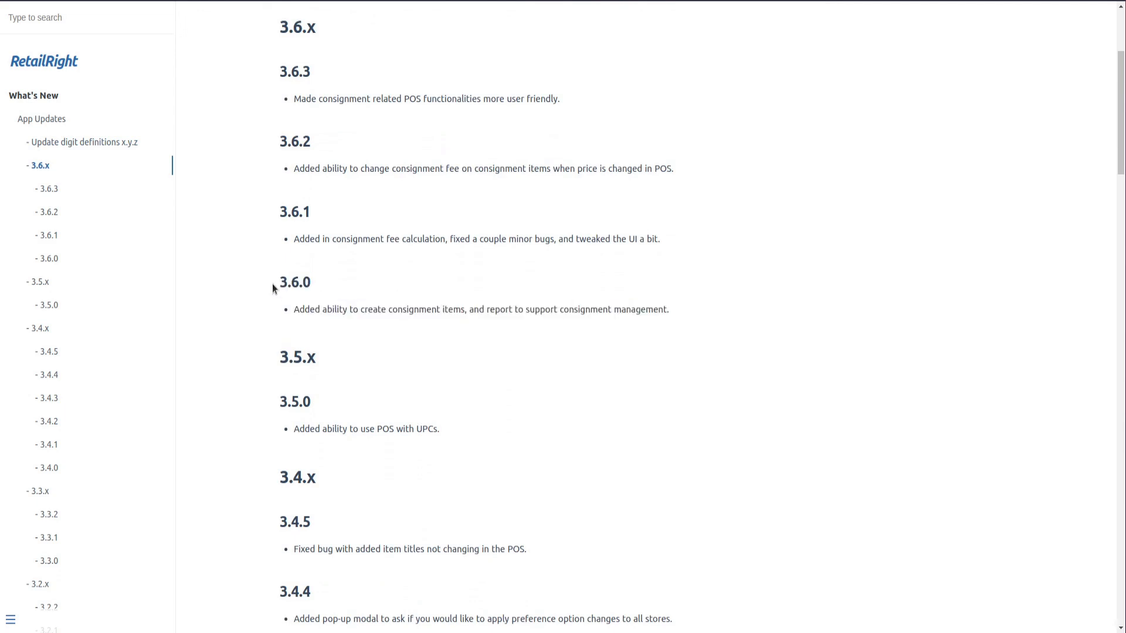
pyautogui.moveTo(315, 287); pyautogui.dragTo(303, 286)
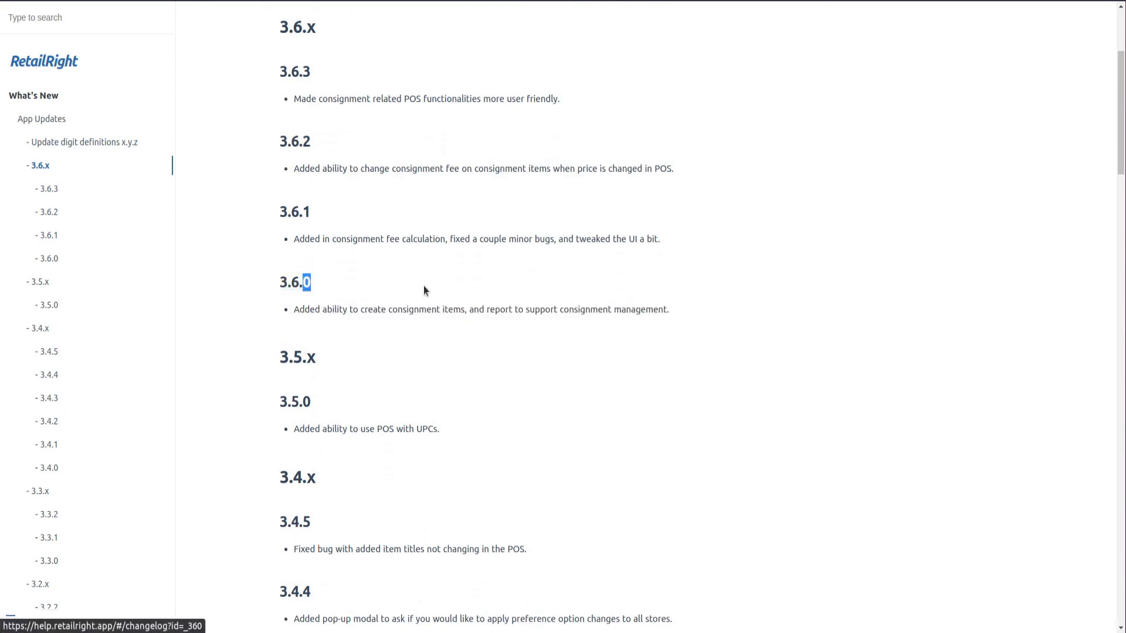
pyautogui.scroll(-2, 424, 287)
pyautogui.scroll(-1, 422, 284)
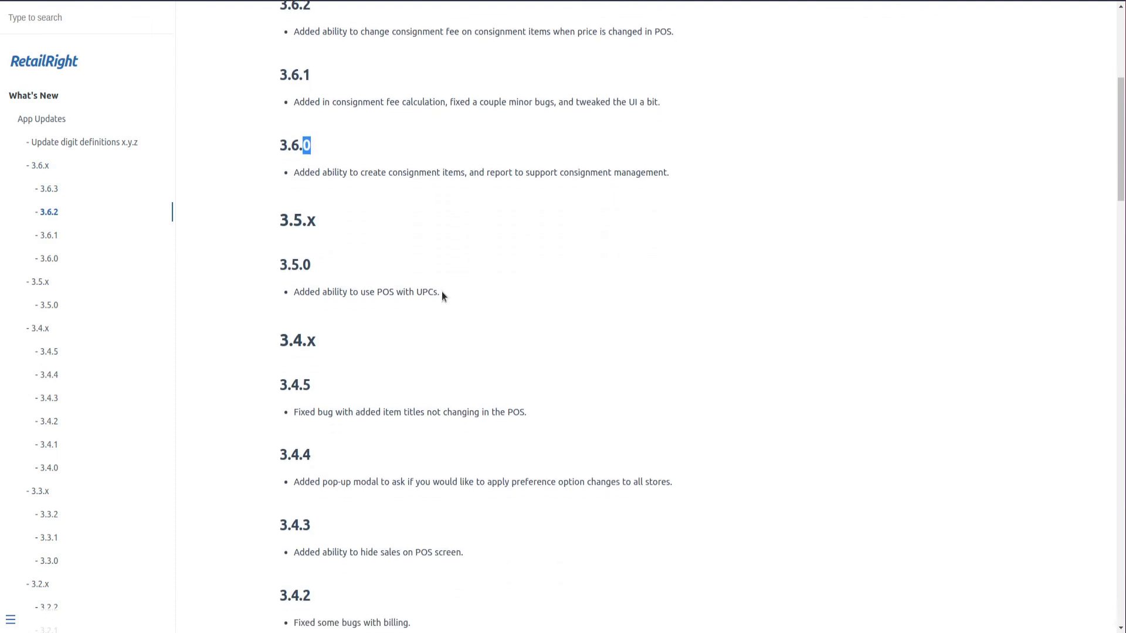
pyautogui.scroll(-6, 441, 291)
pyautogui.scroll(11, 441, 296)
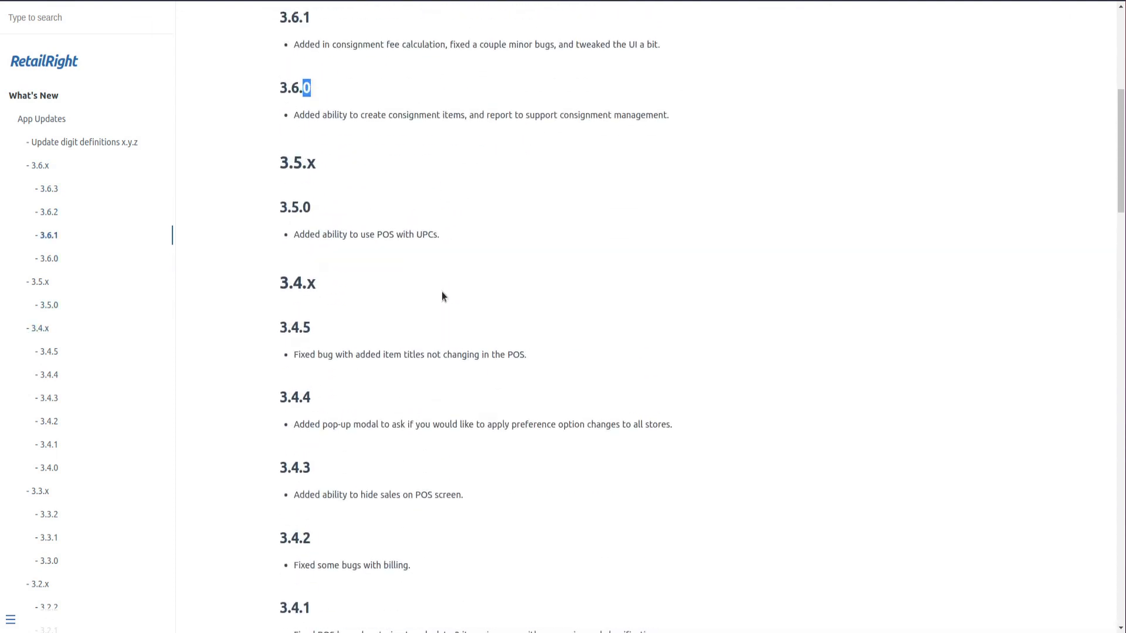